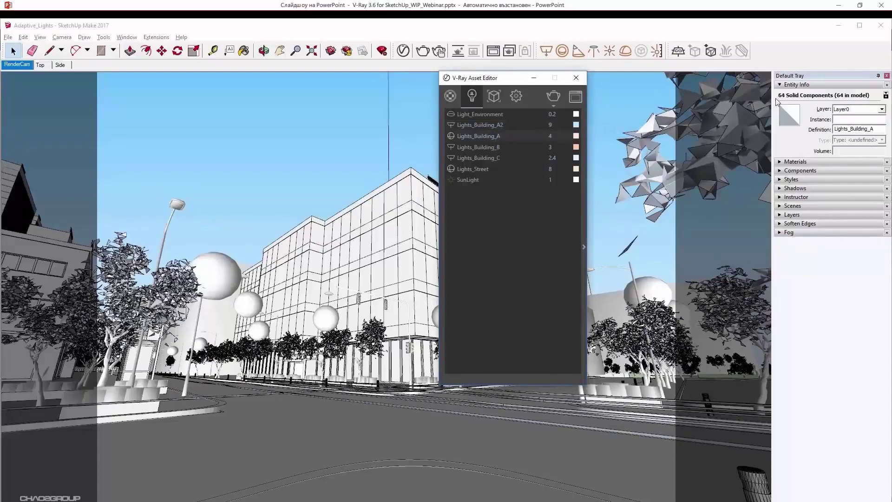
# Display the advanced Raytrace optimization settings, including Adaptive Lights, and start a non-interactive render of the street scene.
pyautogui.click(516, 97)
pyautogui.click(583, 234)
pyautogui.click(595, 95)
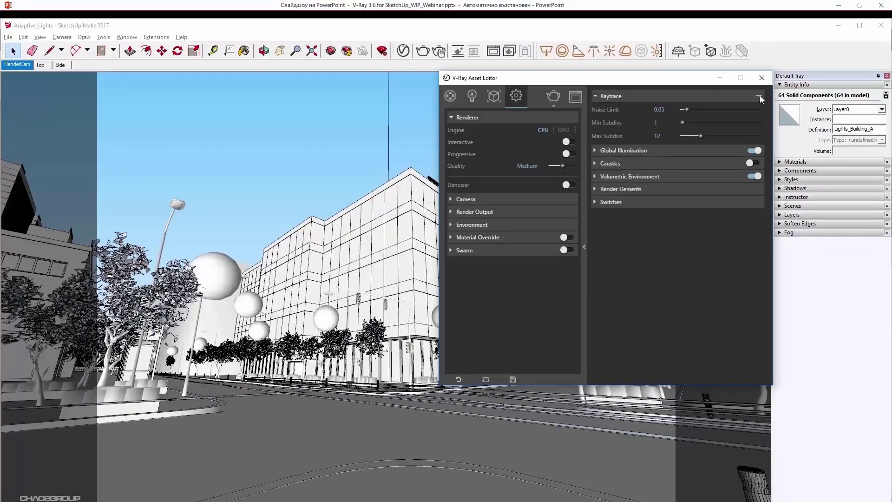
pyautogui.click(758, 95)
pyautogui.click(595, 192)
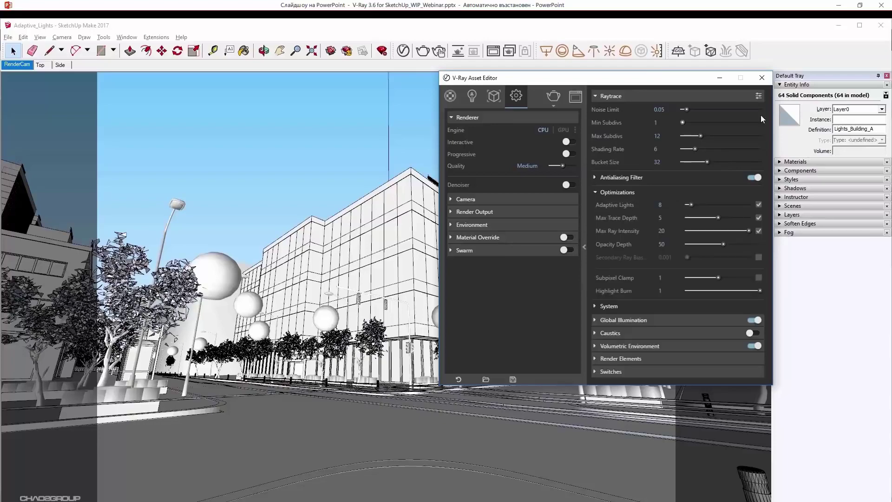
pyautogui.click(761, 78)
pyautogui.click(422, 50)
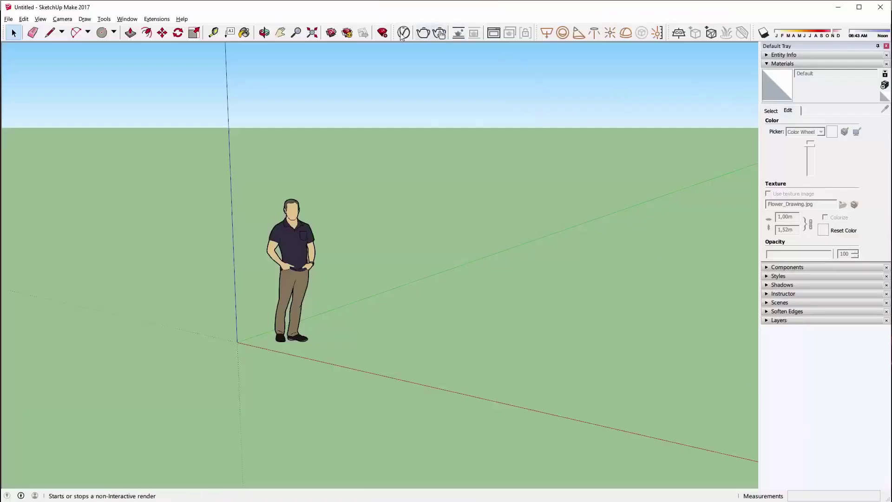
# Open the V-Ray Asset Editor beside the figure with its advanced settings collapsed, and set the render engine to GPU.
pyautogui.click(403, 32)
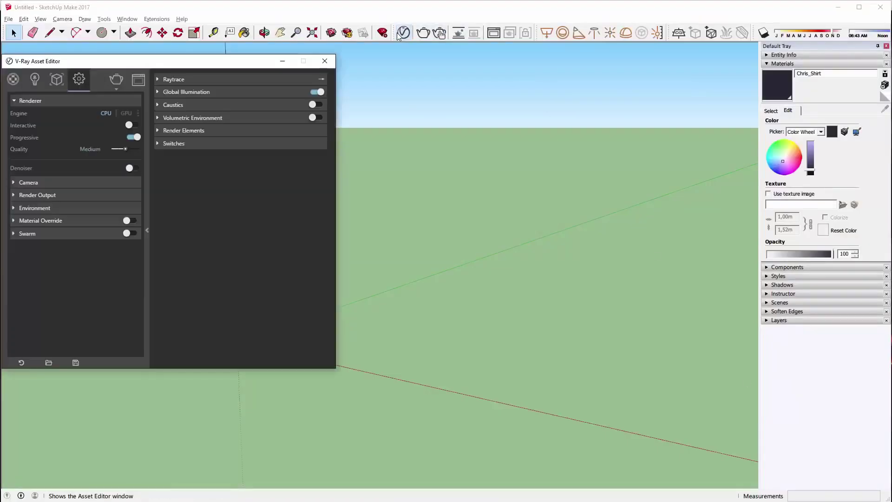
pyautogui.click(146, 194)
pyautogui.moveTo(57, 64); pyautogui.dragTo(387, 73)
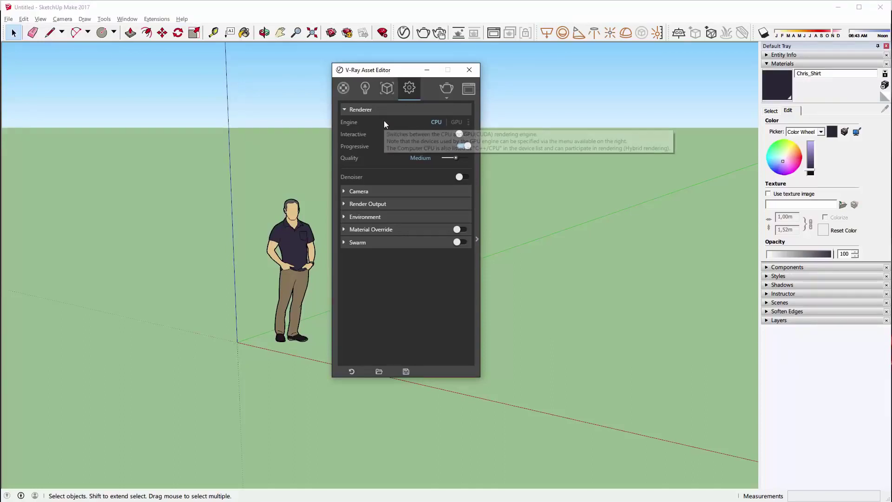
pyautogui.click(452, 123)
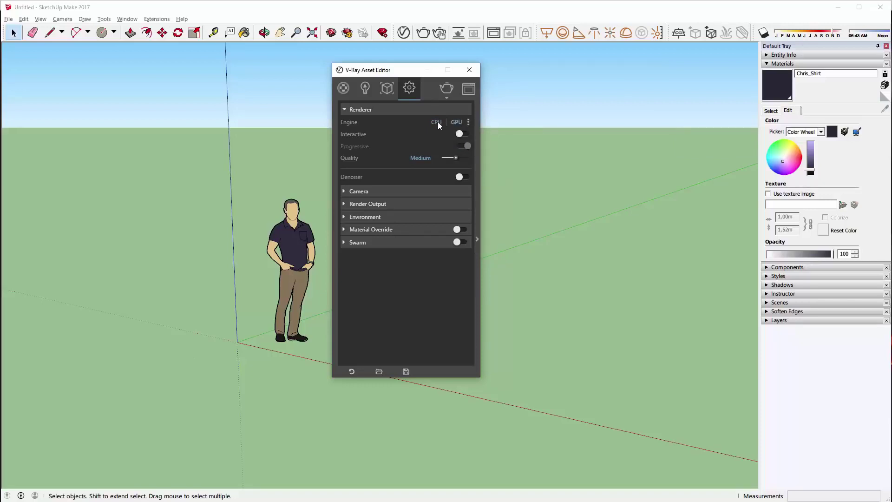
pyautogui.click(436, 122)
pyautogui.click(456, 123)
# Try the C++/CPU device for GPU rendering and the Interactive mode, switching each one back off.
pyautogui.click(469, 122)
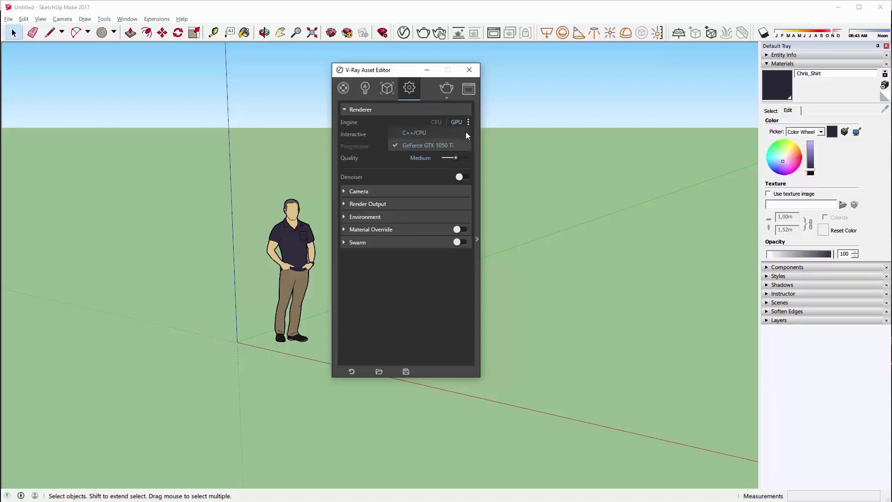
pyautogui.click(395, 133)
pyautogui.click(394, 133)
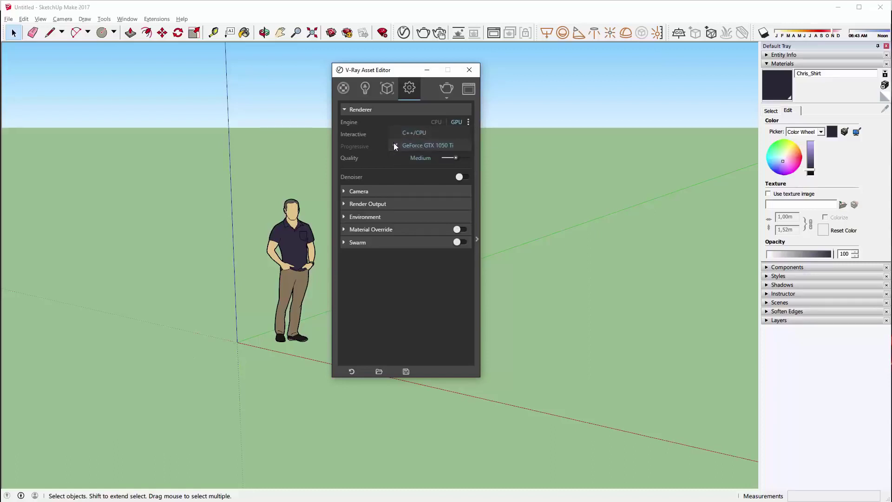
pyautogui.click(467, 122)
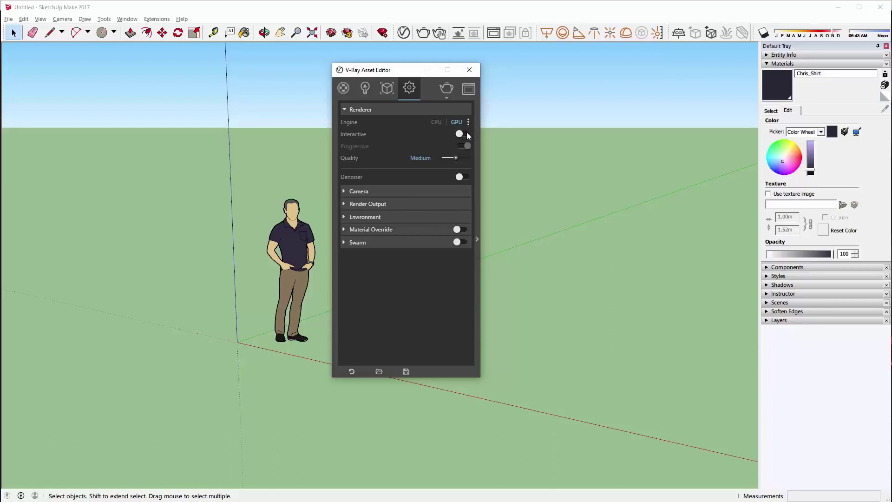
pyautogui.click(466, 133)
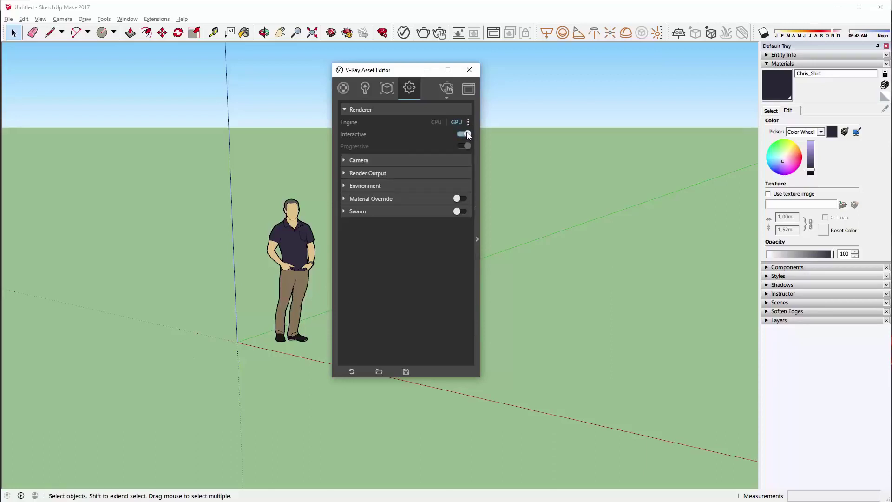
pyautogui.click(465, 134)
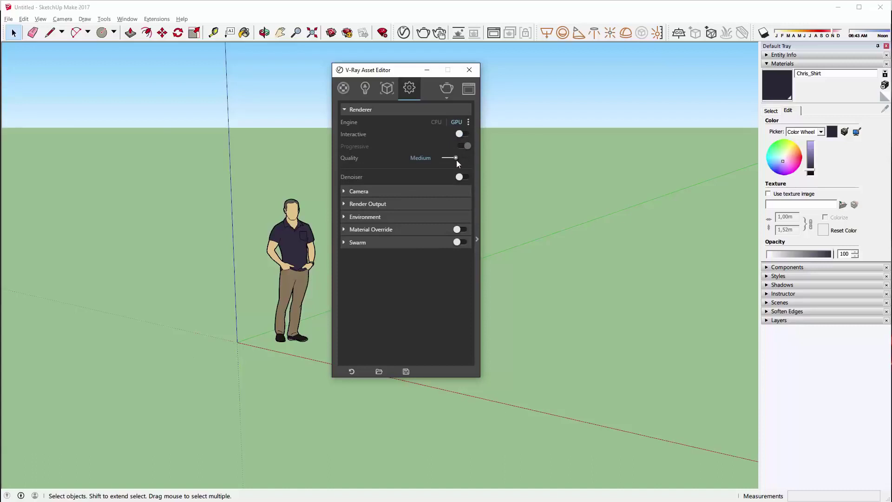
# Review the Raytrace and Global Illumination settings used with the Medium quality preset.
pyautogui.click(476, 166)
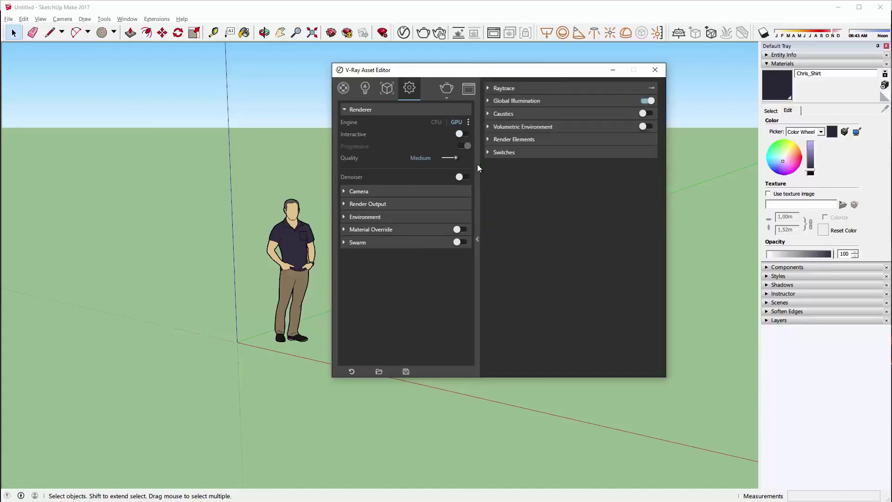
pyautogui.click(501, 91)
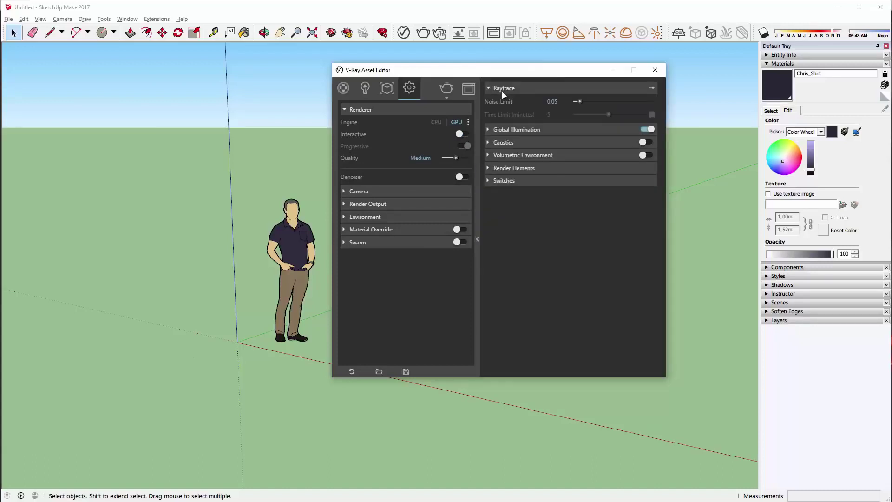
pyautogui.click(503, 127)
pyautogui.moveTo(457, 158)
pyautogui.mouseDown()
pyautogui.moveTo(445, 161)
pyautogui.moveTo(466, 164)
pyautogui.moveTo(453, 165)
pyautogui.mouseUp()
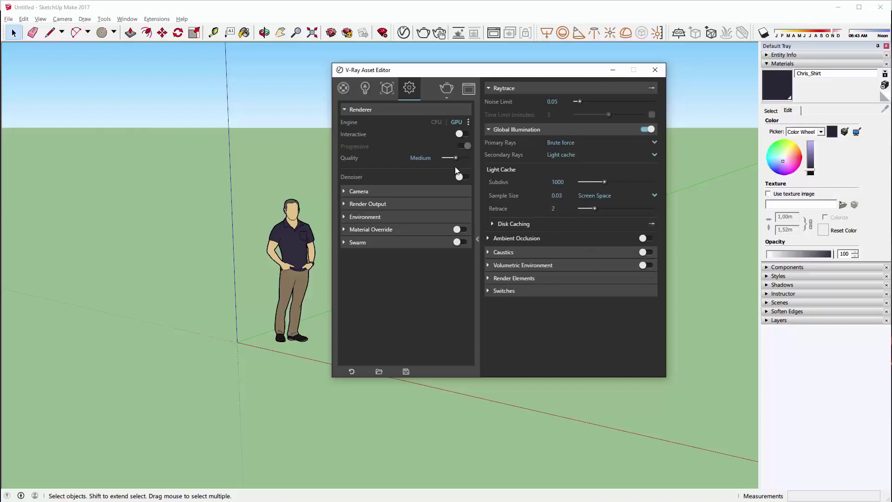
pyautogui.click(496, 88)
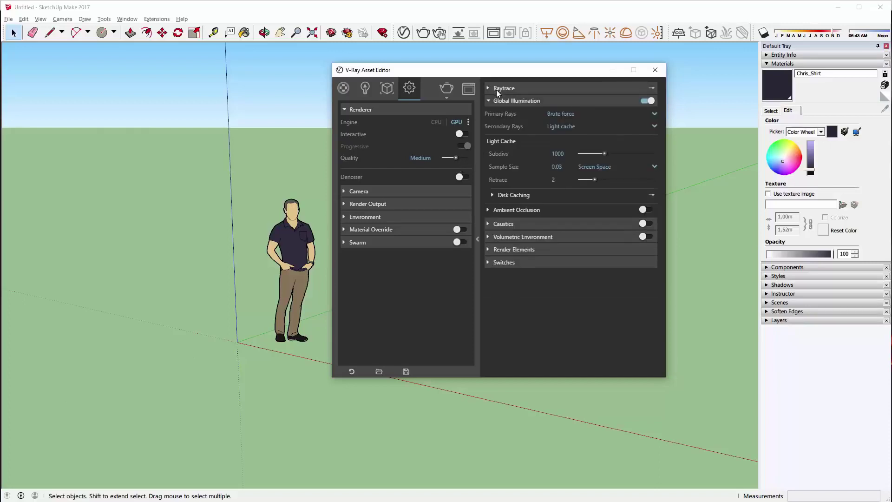
pyautogui.click(496, 100)
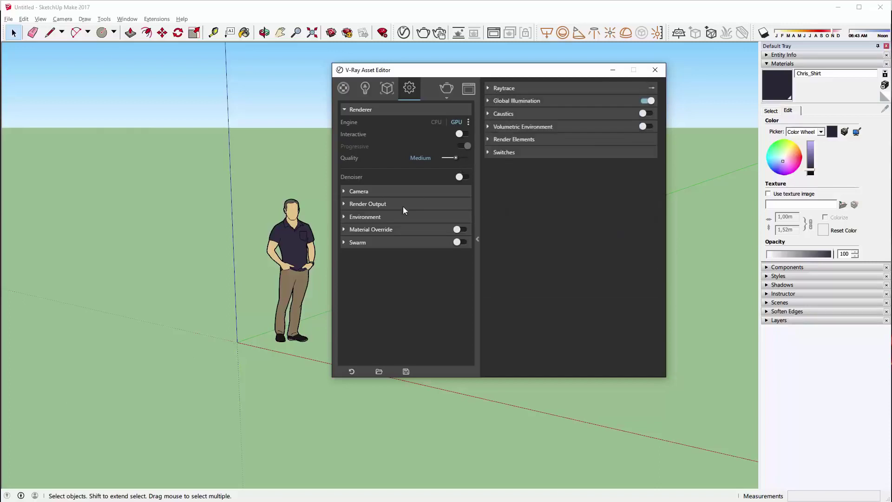
# Try the Volumetric Environment with the Environment Fog and Aerial Perspective types, and switch it off again.
pyautogui.click(390, 217)
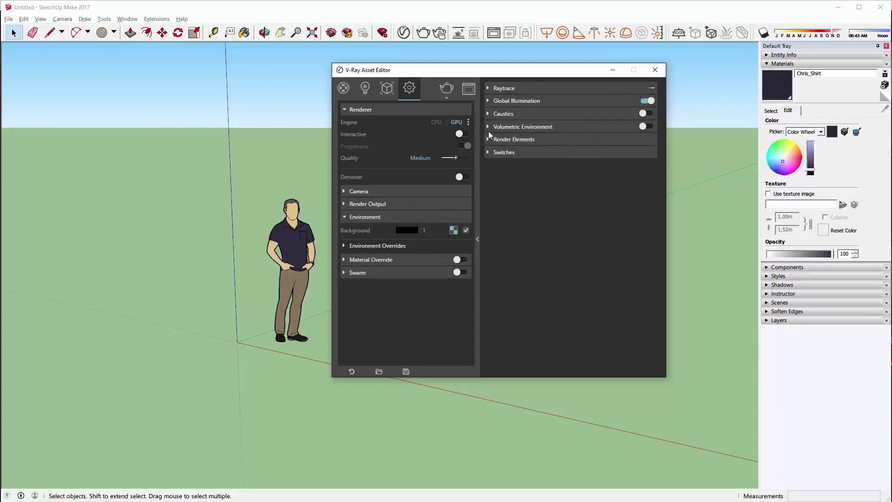
pyautogui.click(553, 128)
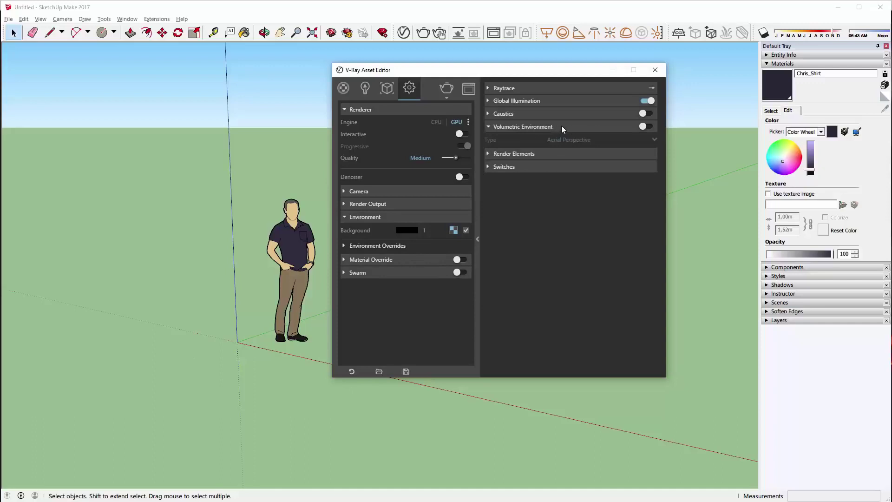
pyautogui.click(643, 127)
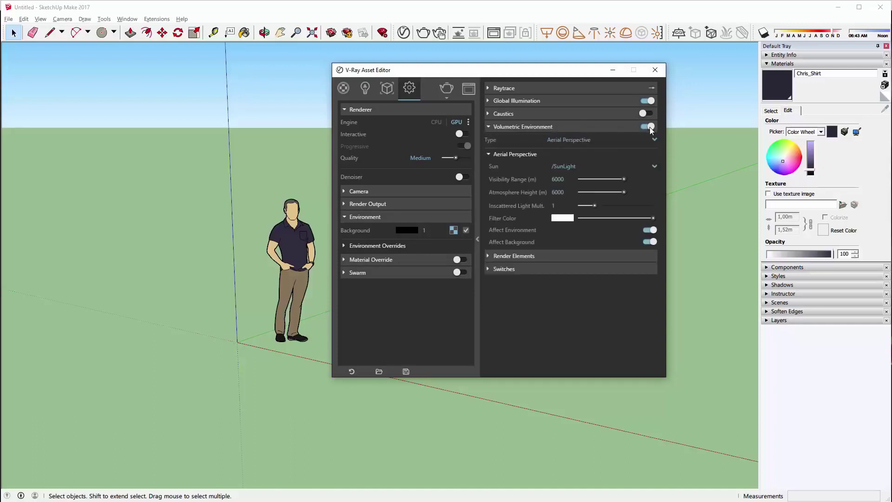
pyautogui.click(592, 140)
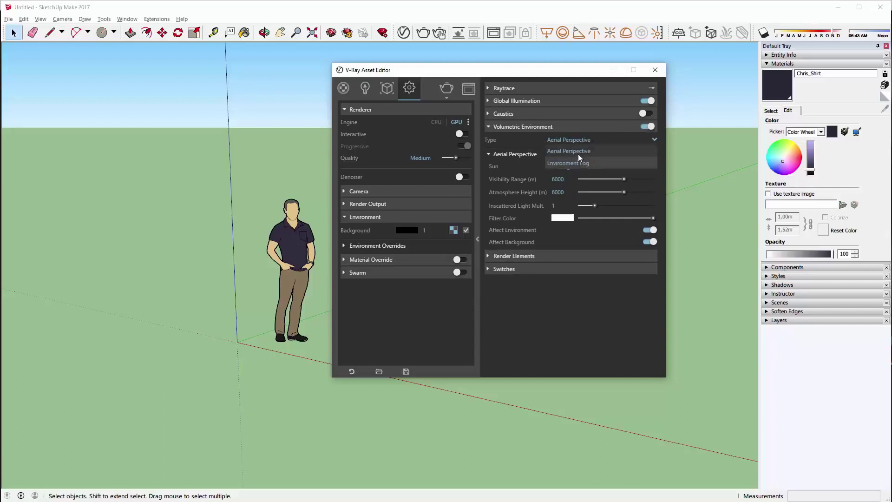
pyautogui.click(578, 163)
pyautogui.click(582, 141)
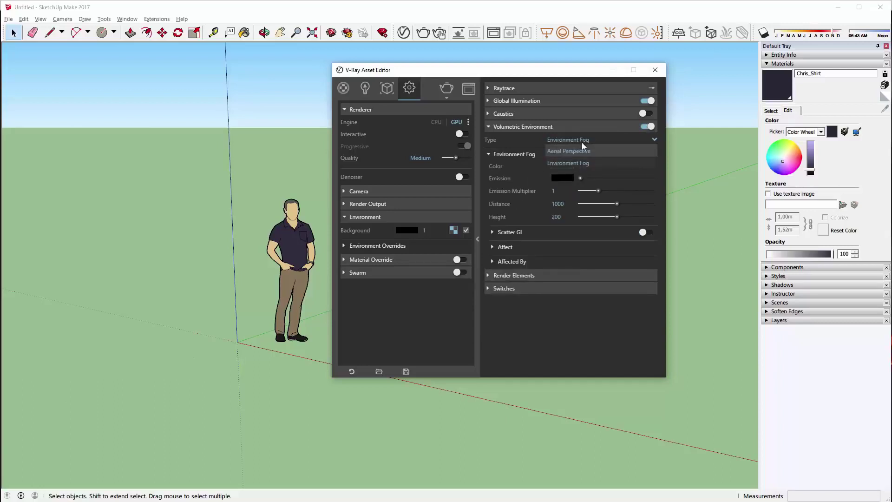
pyautogui.click(580, 149)
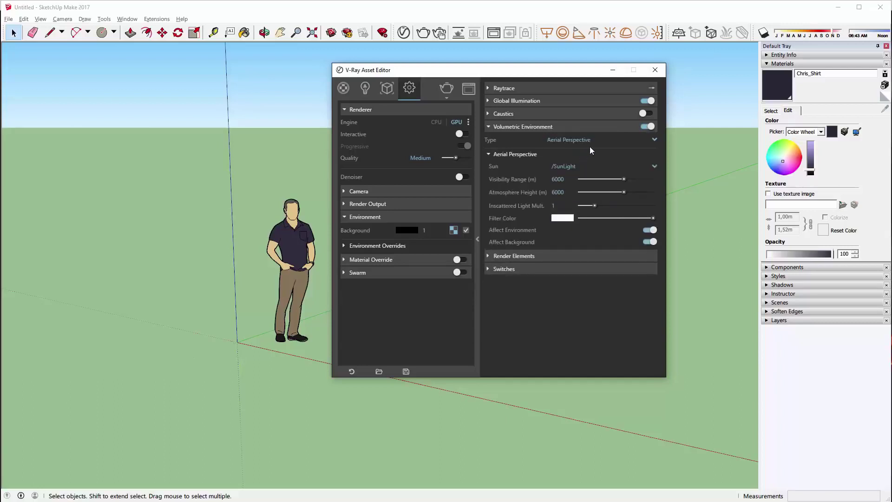
pyautogui.click(649, 130)
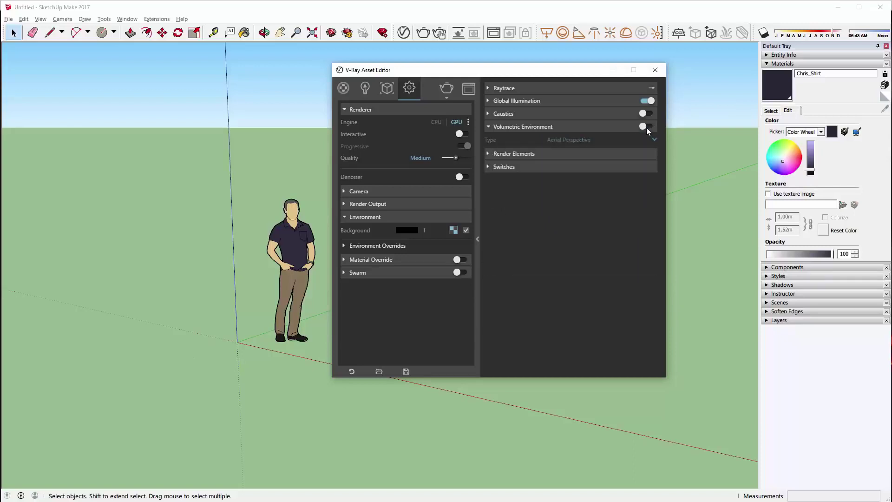
pyautogui.click(580, 126)
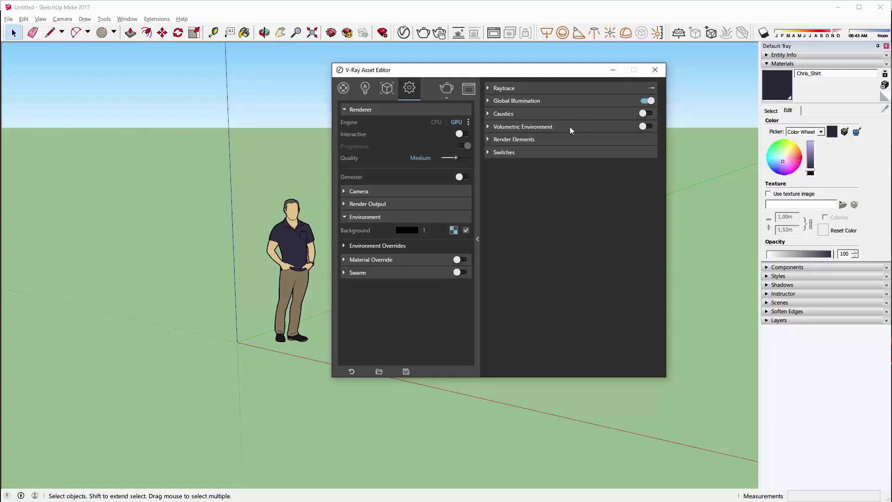
# Set the SunLight intensity multiplier to 5 from the lights list.
pyautogui.click(359, 93)
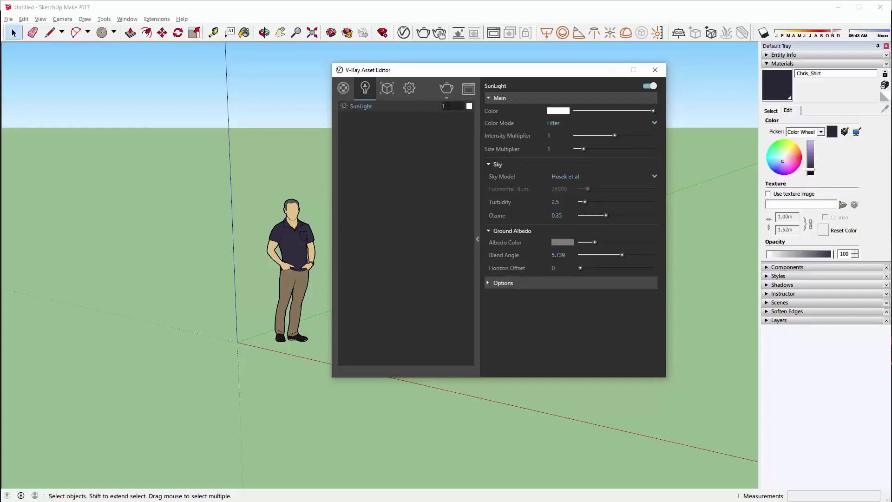
pyautogui.doubleClick(444, 106)
pyautogui.write('5')
pyautogui.press('Return')
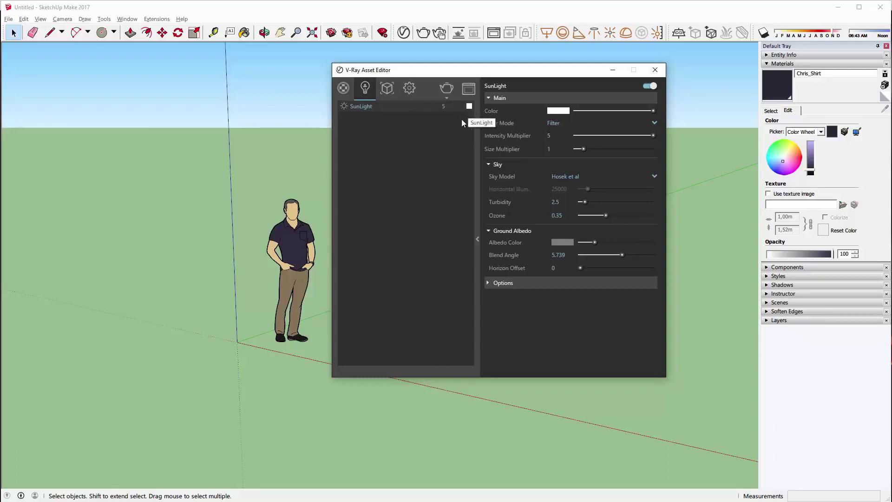
# View the scene's materials and the list of types available for a new material.
pyautogui.click(344, 93)
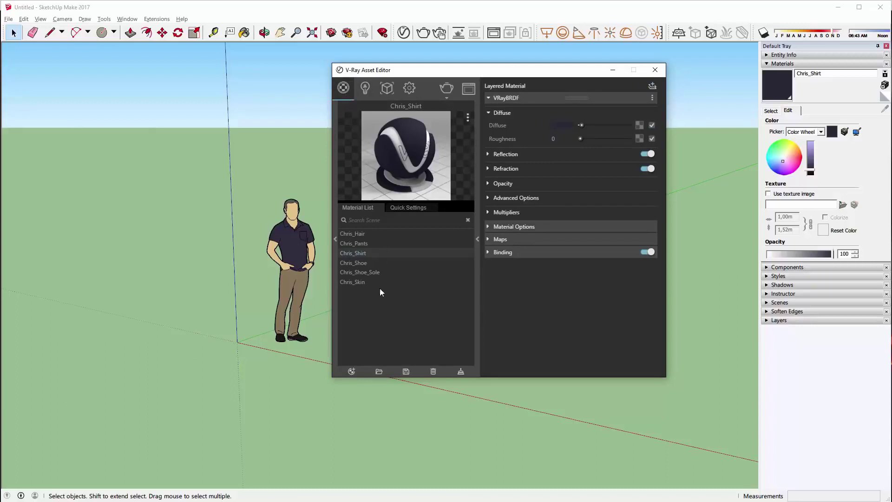
pyautogui.click(349, 370)
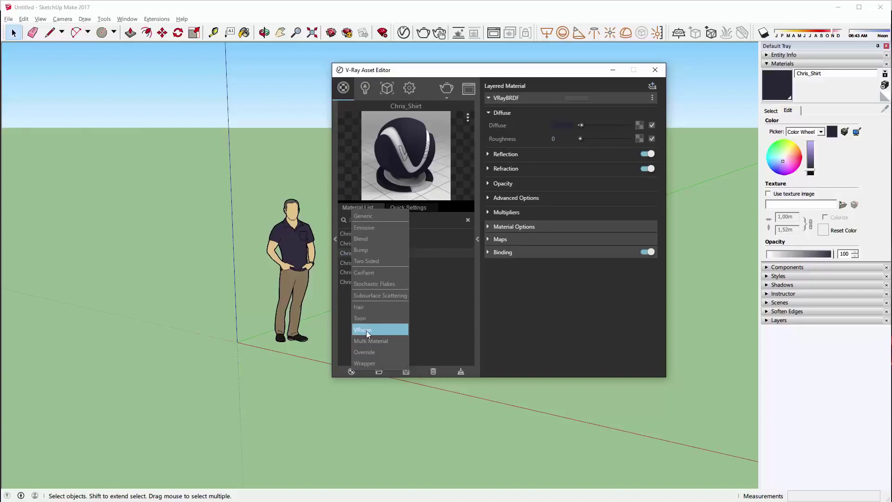
pyautogui.click(444, 326)
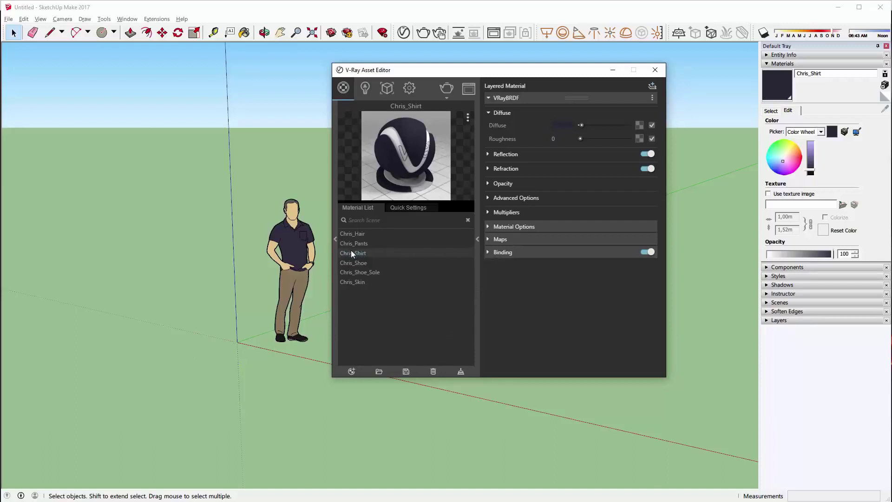
# Lighten the Chris_Shirt material to a lighter purple and set its texture binding to Texture Helper.
pyautogui.click(488, 252)
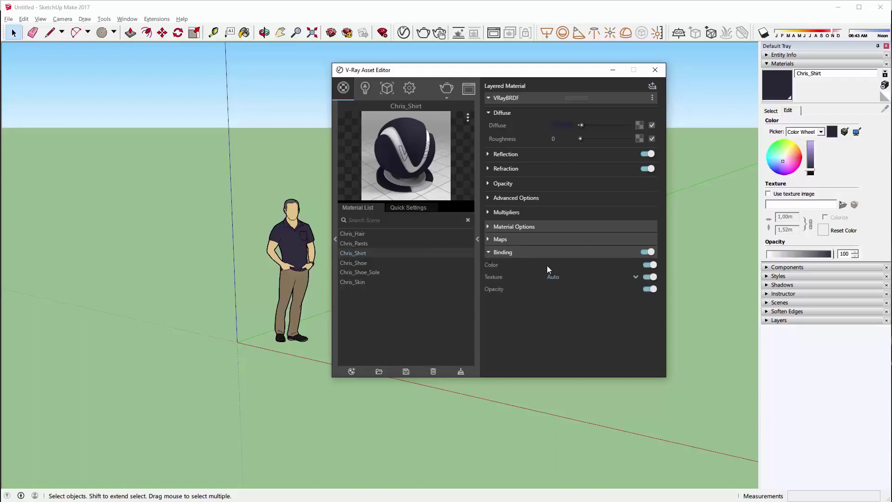
pyautogui.moveTo(809, 174); pyautogui.dragTo(812, 157)
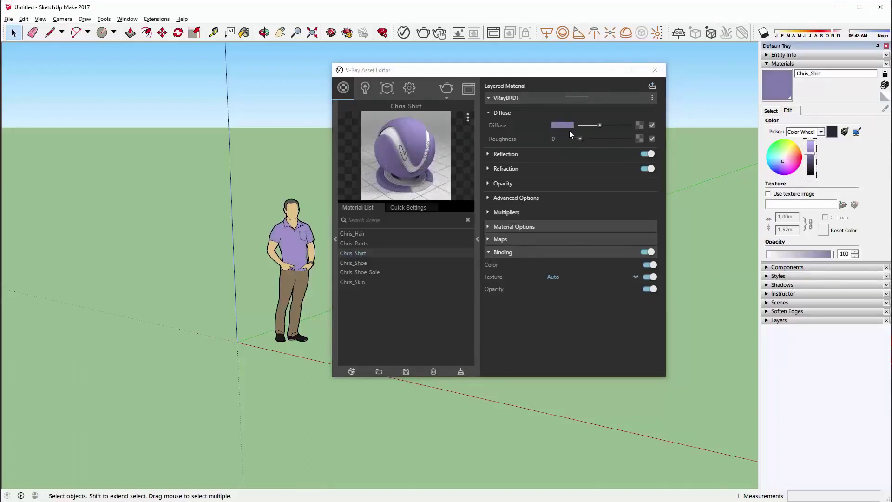
pyautogui.click(550, 278)
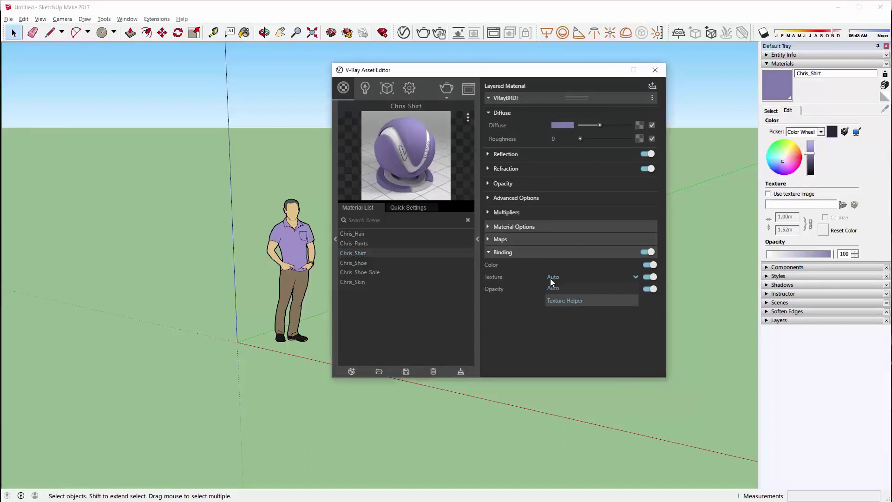
pyautogui.click(555, 300)
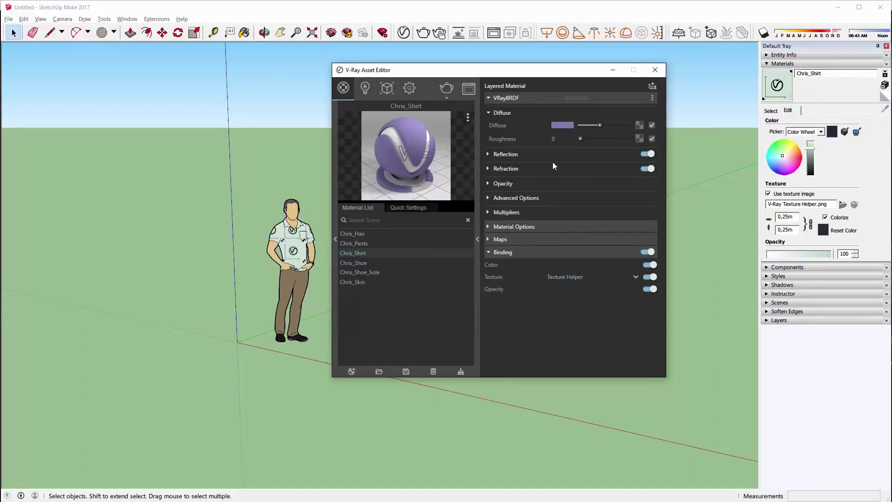
# Show the shirt material's reflection settings and start an interactive render of the scene.
pyautogui.click(539, 155)
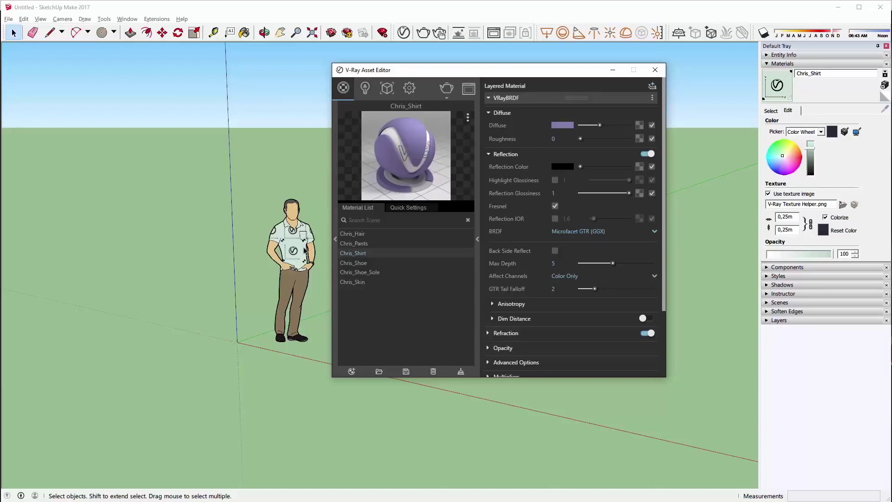
pyautogui.click(440, 33)
pyautogui.click(440, 34)
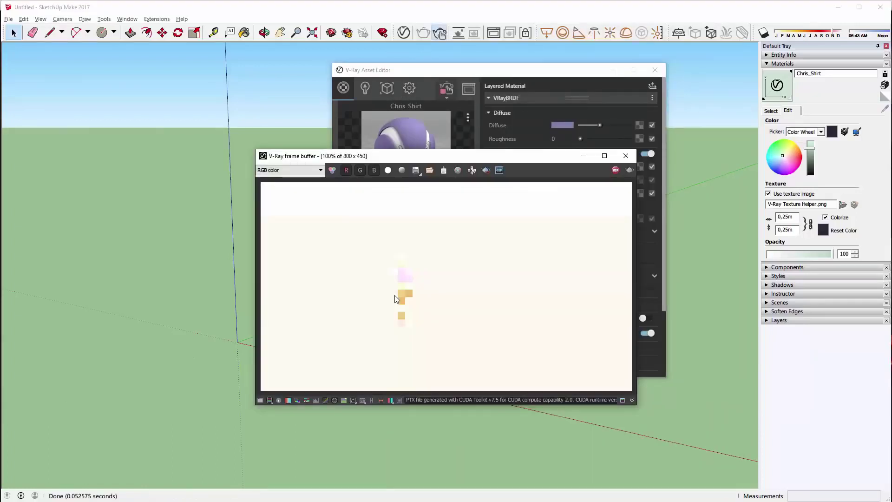
# Show the frame buffer's colour corrections and lower the render's Exposure to about -1.26.
pyautogui.click(270, 398)
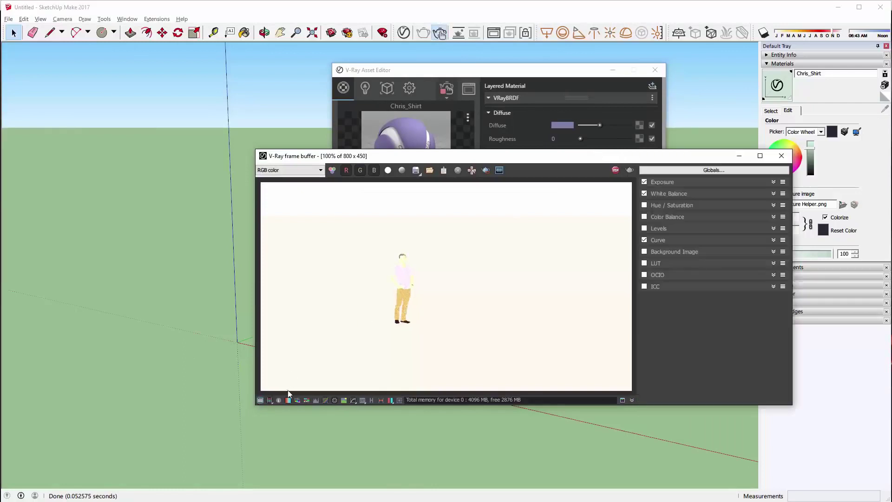
pyautogui.moveTo(710, 201); pyautogui.dragTo(689, 201)
pyautogui.scroll(2, 405, 283)
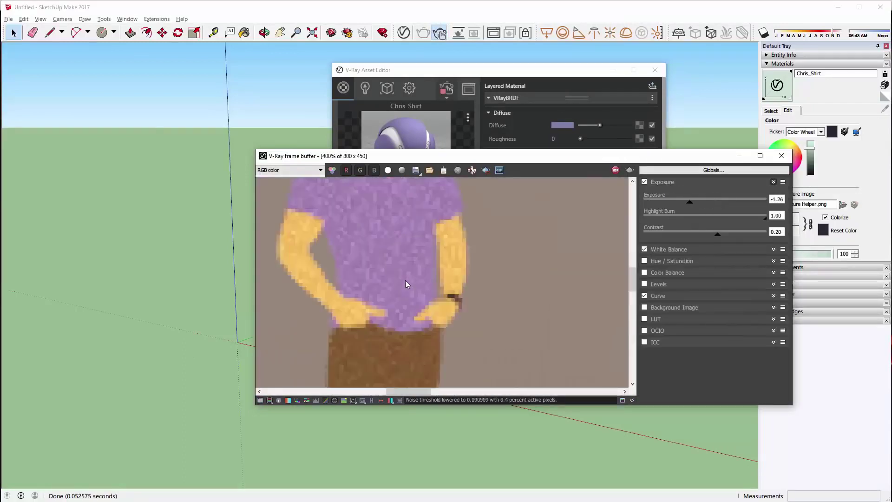
# Try region rendering on an area around the man's torso and turn the region off again.
pyautogui.click(484, 173)
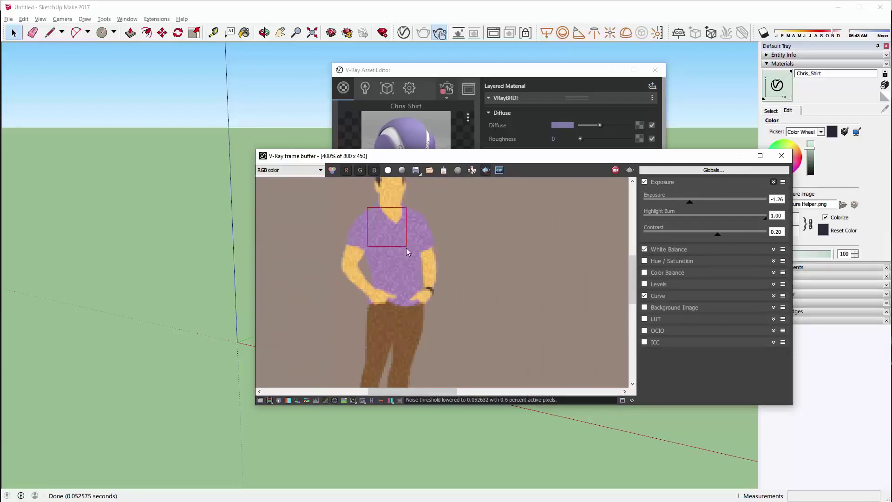
pyautogui.moveTo(332, 205); pyautogui.dragTo(453, 303)
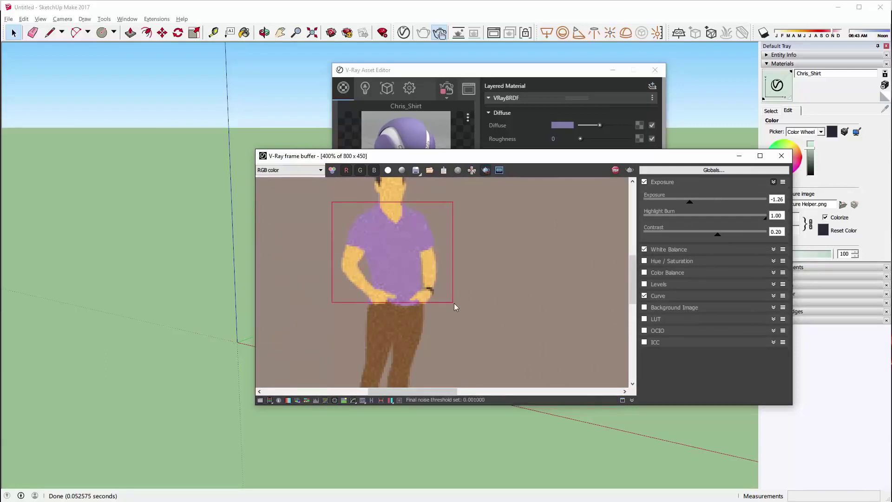
pyautogui.click(485, 171)
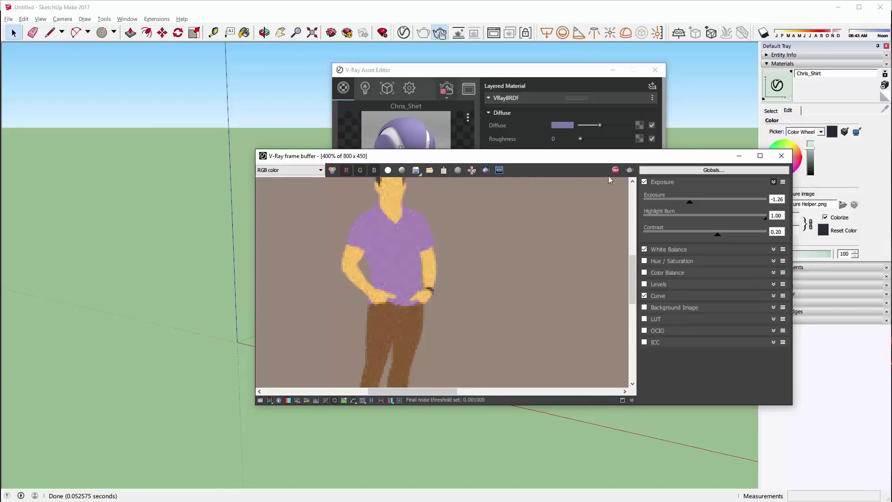
# Close the frame buffer and check the SunLight settings before returning to the Chris_Shirt material.
pyautogui.click(781, 156)
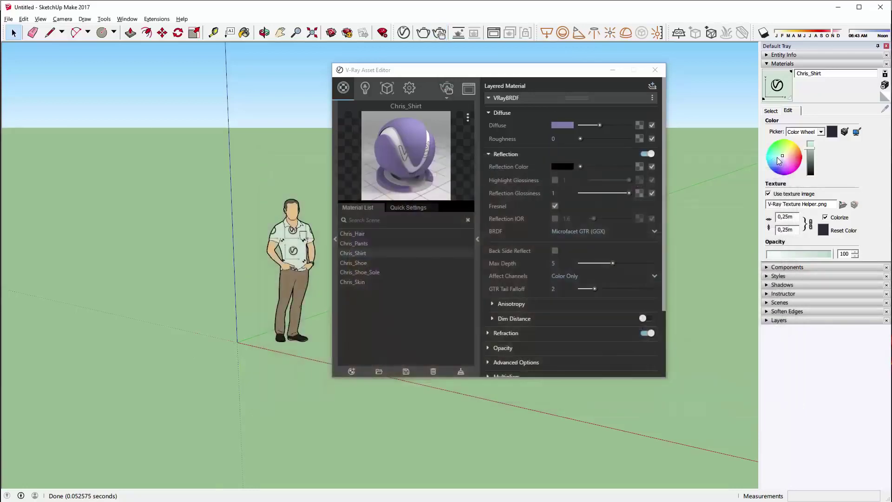
pyautogui.click(374, 89)
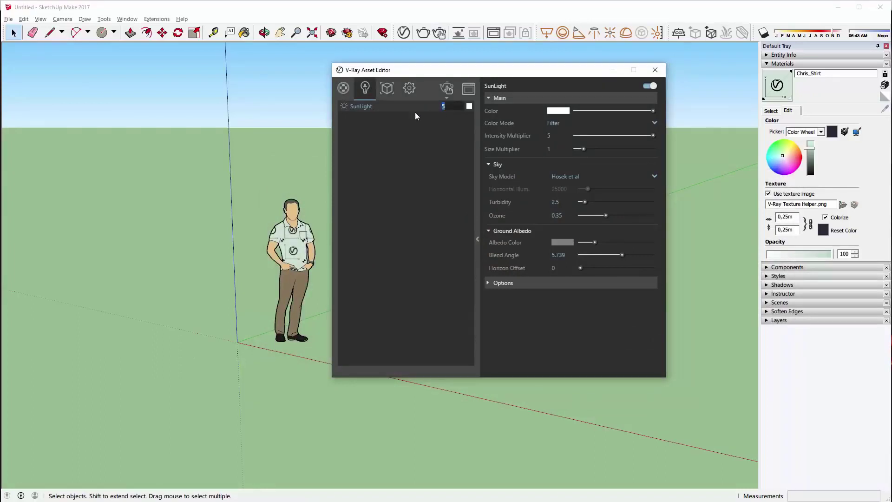
pyautogui.click(347, 95)
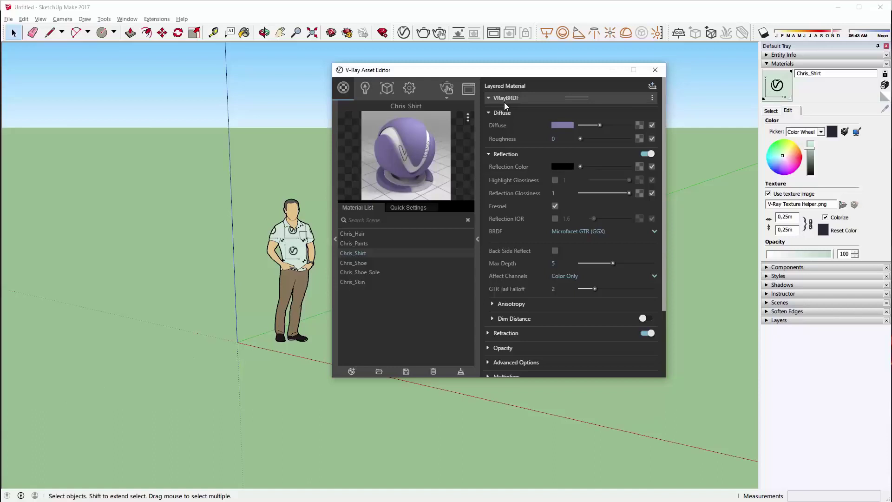
# Apply V-Ray's Tri-Planar projection (Fit) to the standing man component.
pyautogui.click(283, 247)
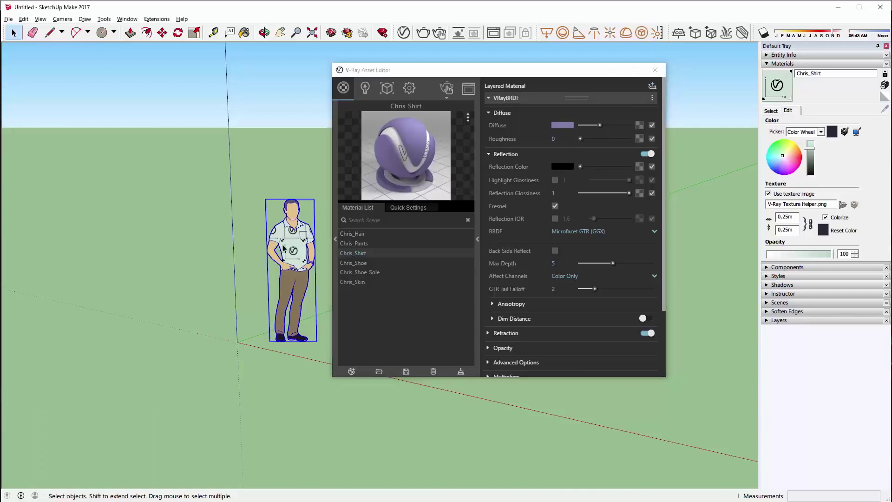
pyautogui.rightClick(284, 248)
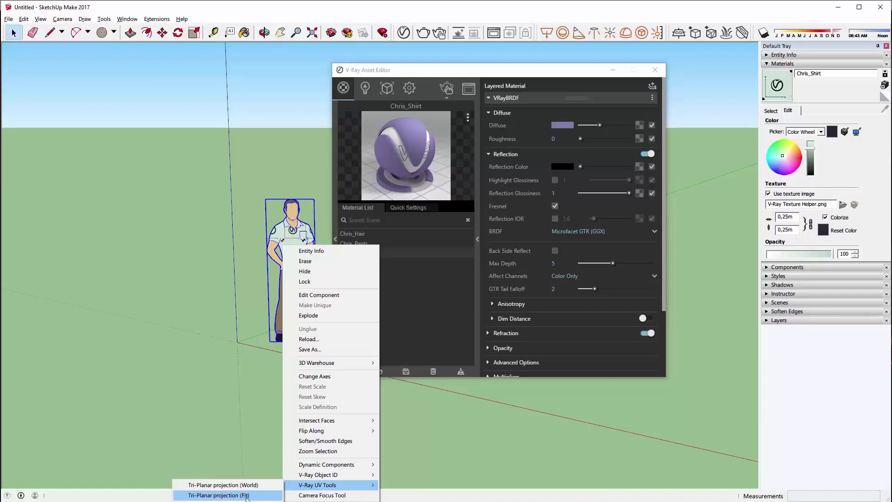
pyautogui.click(245, 496)
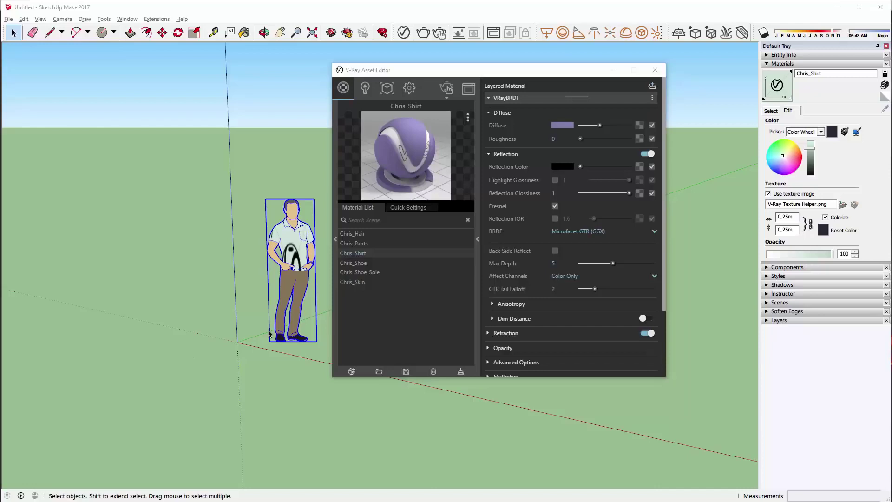
# Close the Asset Editor and open the recent file Gradient.skp without saving the untitled model.
pyautogui.click(476, 240)
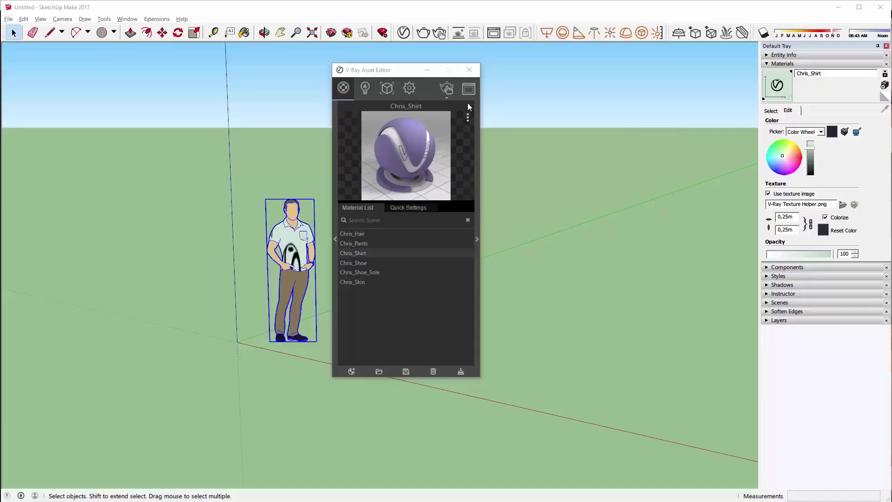
pyautogui.click(470, 66)
pyautogui.click(9, 19)
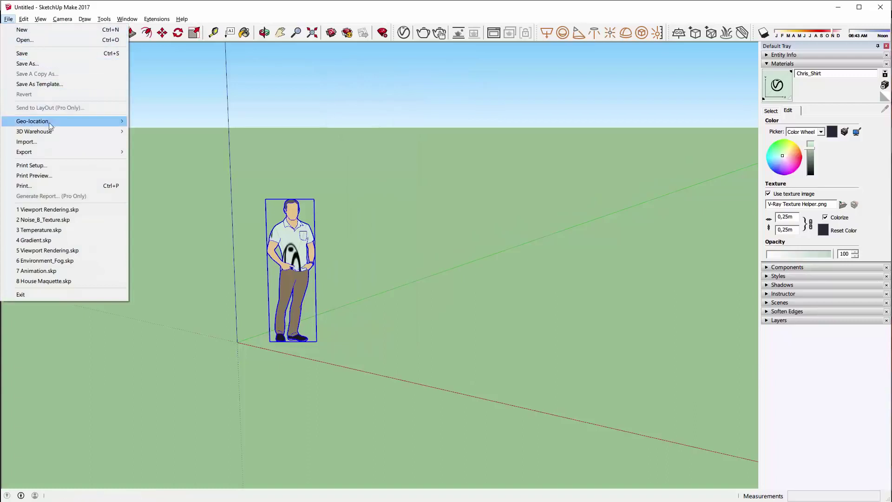
pyautogui.click(61, 241)
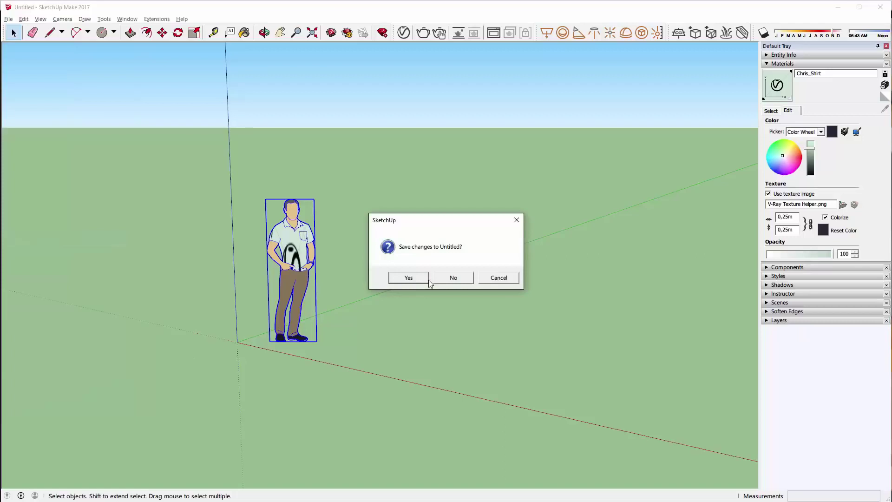
pyautogui.click(440, 277)
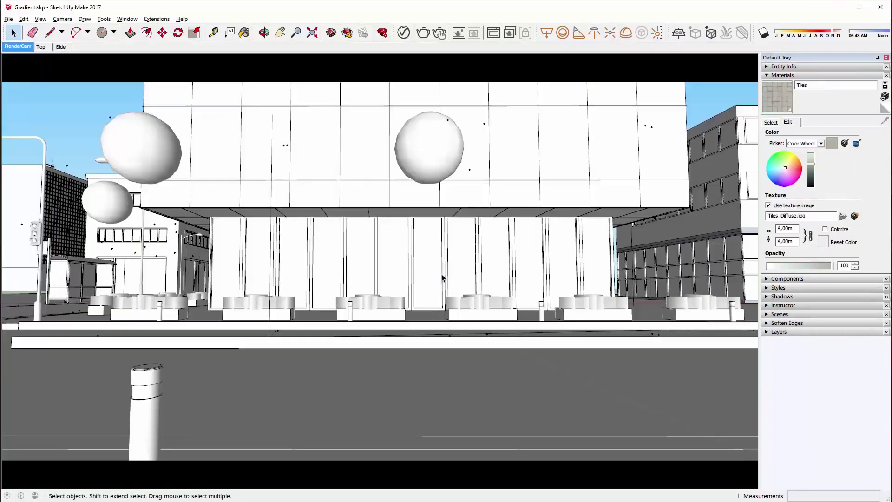
# Open the Asset Editor and start an interactive render of the street scene, placing both windows side by side with the colour corrections hidden.
pyautogui.click(406, 34)
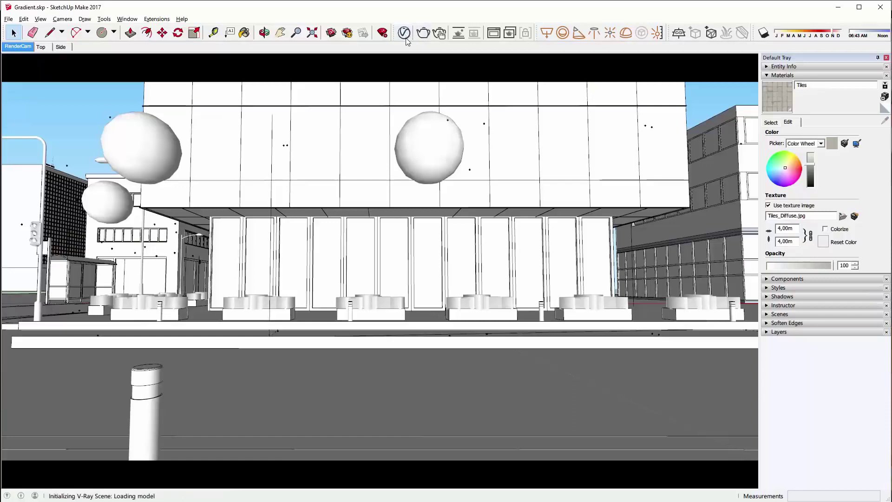
pyautogui.moveTo(399, 73); pyautogui.dragTo(66, 67)
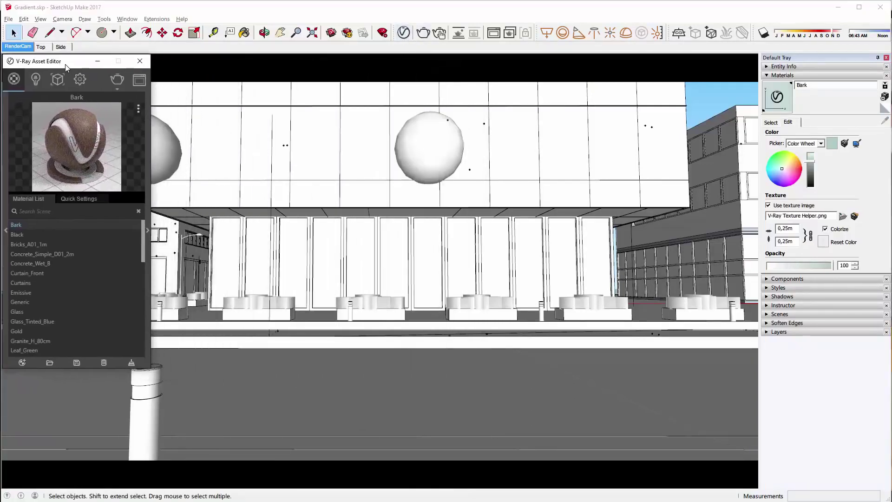
pyautogui.click(439, 33)
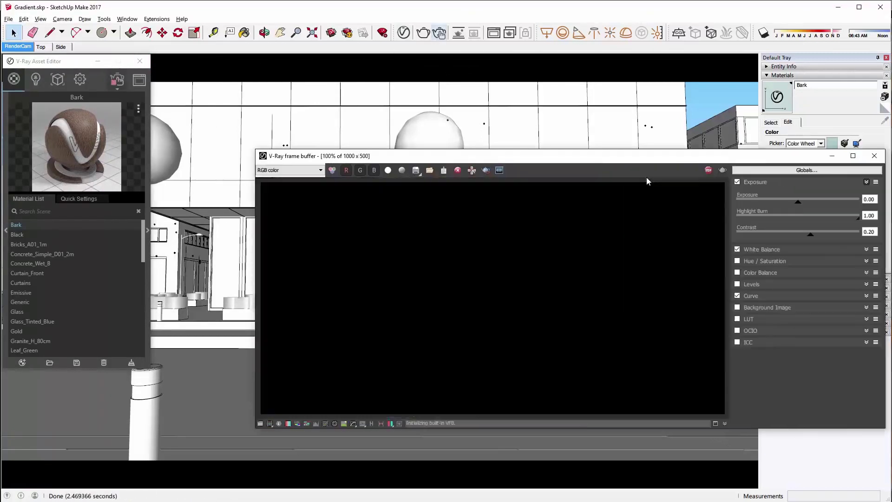
pyautogui.moveTo(631, 147); pyautogui.dragTo(674, 62)
pyautogui.click(179, 327)
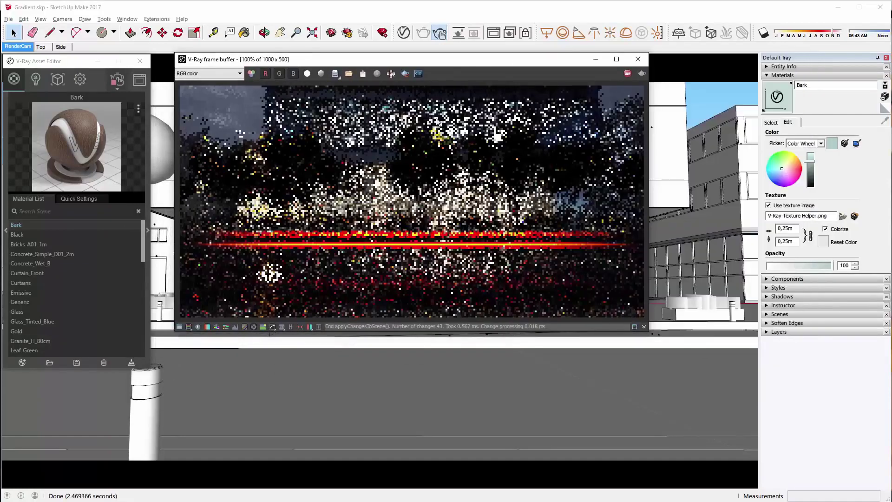
pyautogui.moveTo(463, 66); pyautogui.dragTo(575, 68)
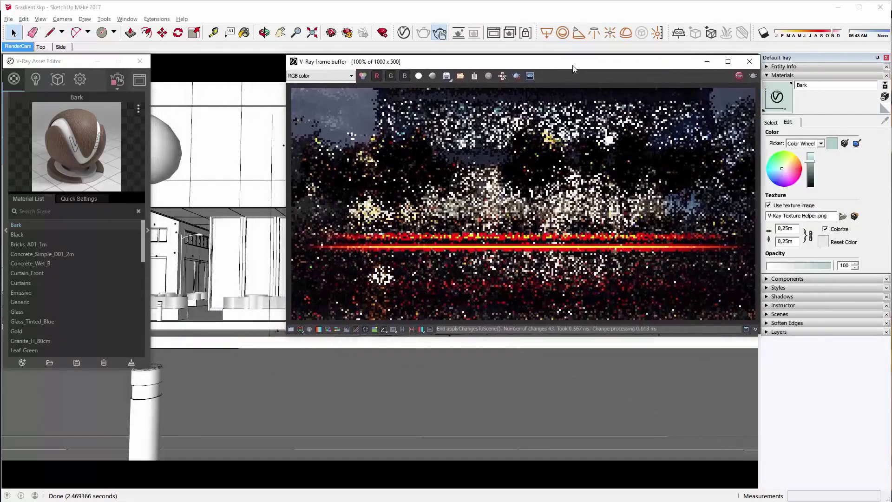
# Limit the interactive render to a rectangular region around the middle of the red and yellow light trails.
pyautogui.click(517, 77)
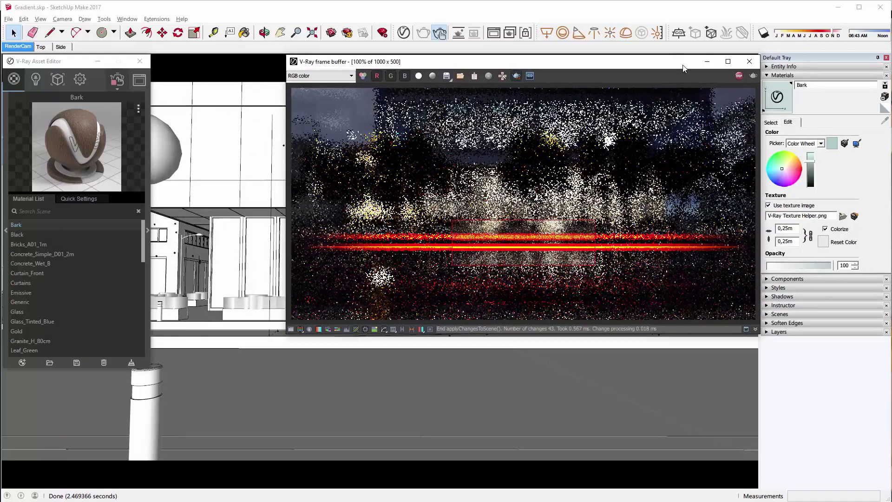
pyautogui.scroll(1, 523, 234)
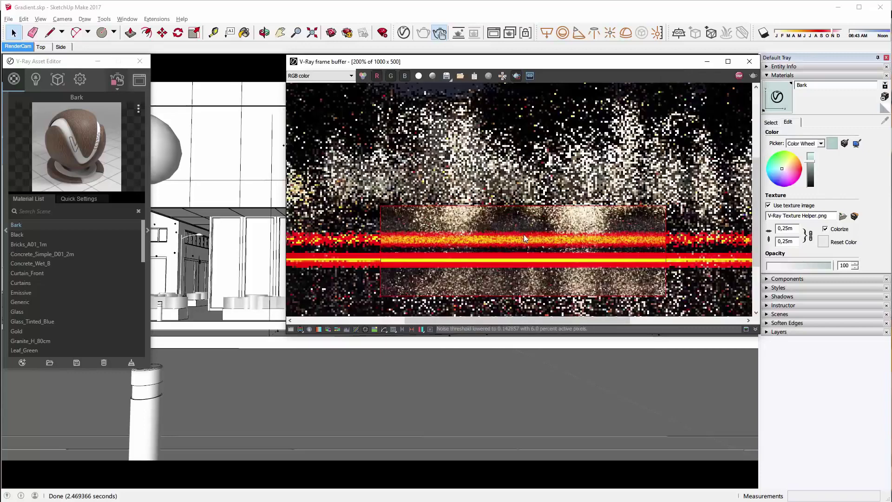
pyautogui.moveTo(524, 234); pyautogui.dragTo(520, 196, button='middle')
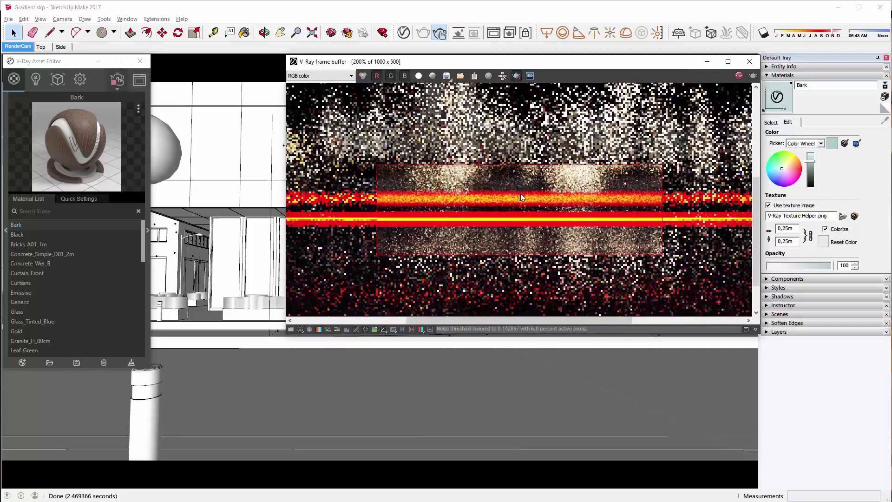
pyautogui.scroll(-1, 71, 237)
# Open the Gradient texture assigned to the emissive color of the Light_Trails material.
pyautogui.click(32, 323)
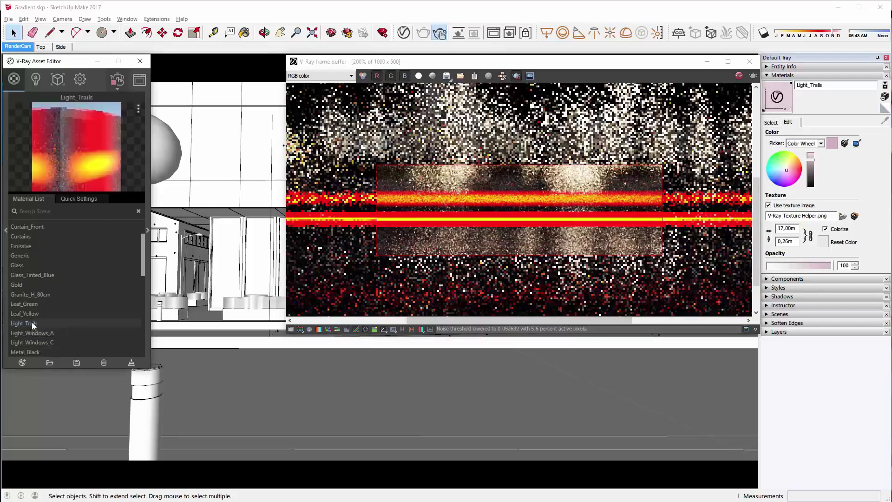
pyautogui.click(149, 234)
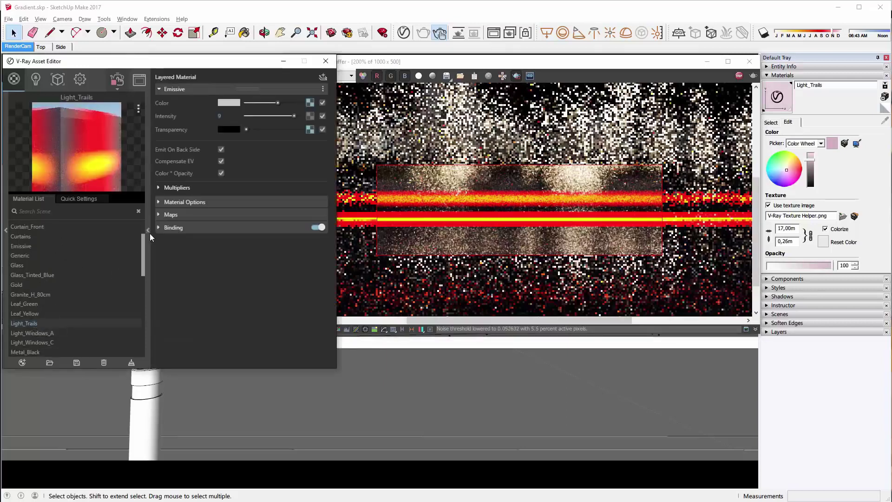
pyautogui.click(309, 102)
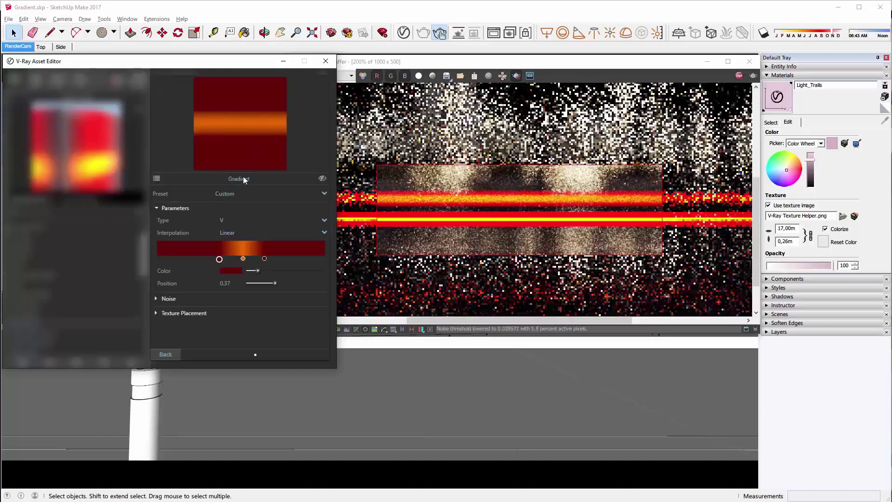
# Examine the list of texture types available for the Light_Trails color map.
pyautogui.click(158, 178)
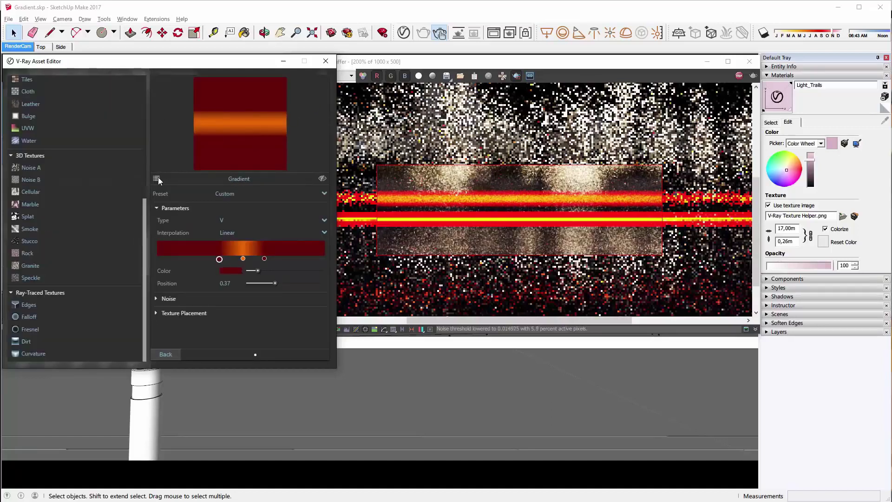
pyautogui.scroll(5, 79, 139)
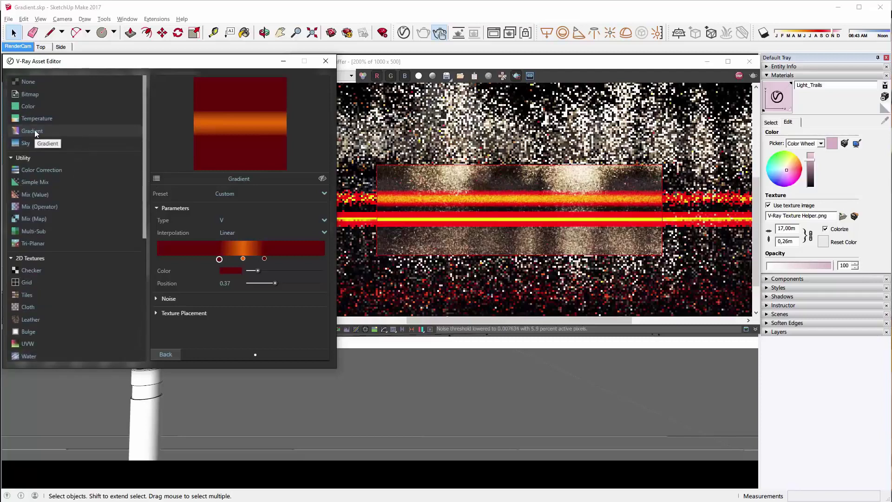
pyautogui.scroll(-2, 35, 129)
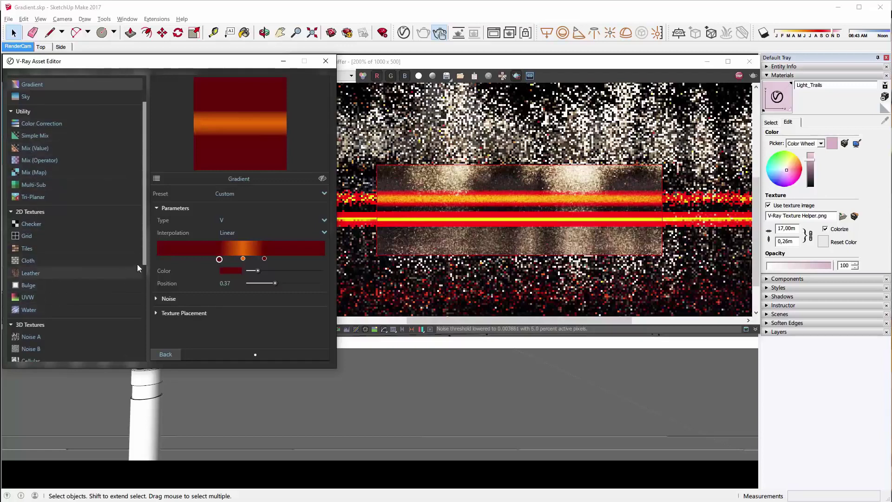
pyautogui.scroll(-2, 145, 255)
pyautogui.scroll(-5, 141, 292)
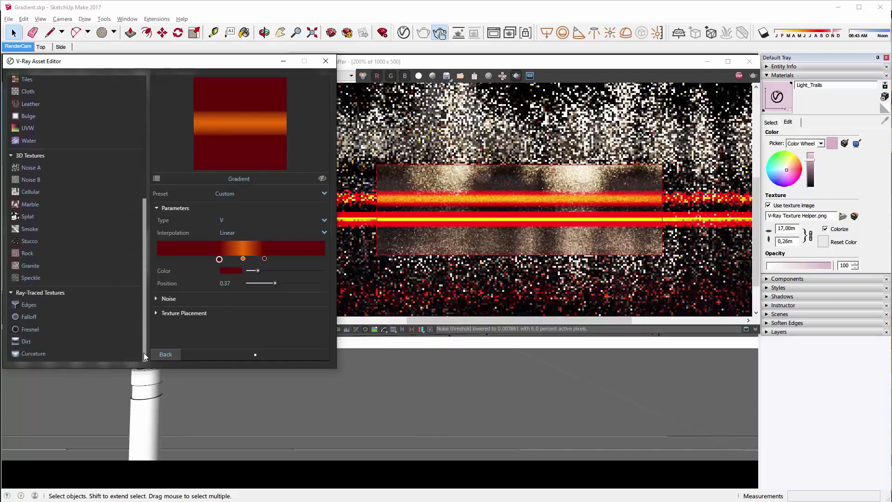
pyautogui.moveTo(144, 356); pyautogui.dragTo(147, 221)
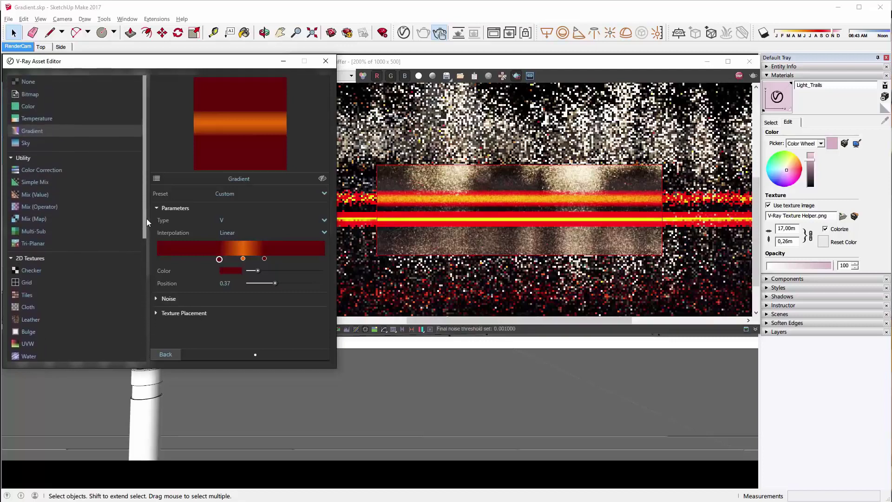
# Check the gradient's available presets and set its type to U.
pyautogui.click(229, 195)
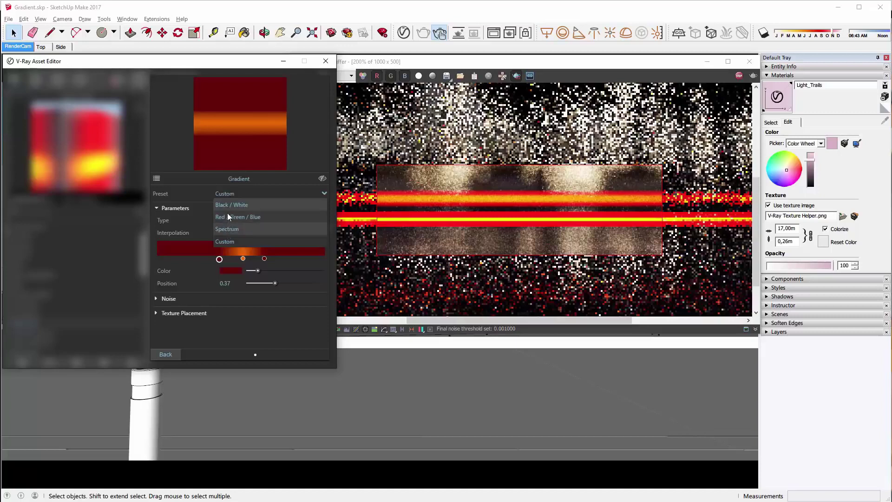
pyautogui.click(226, 194)
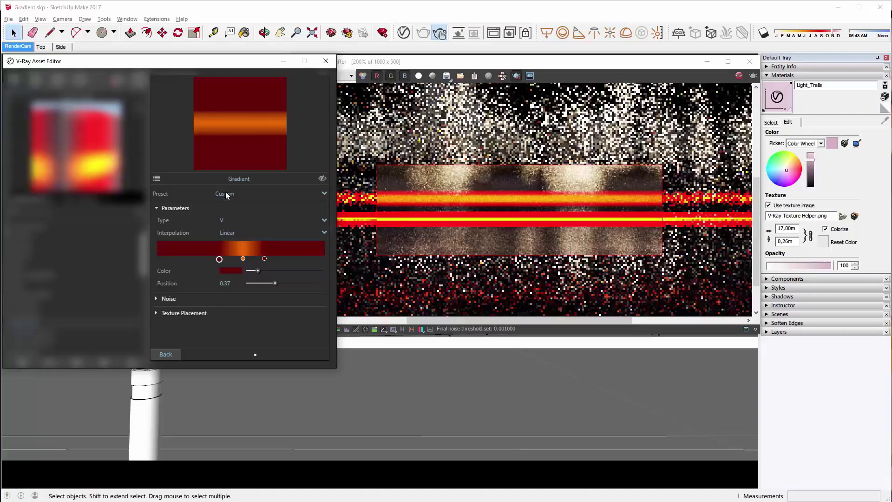
pyautogui.click(226, 219)
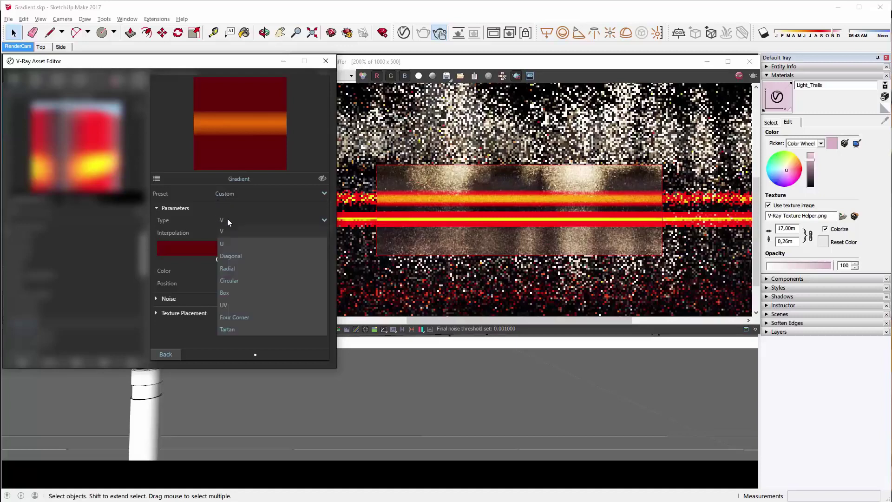
pyautogui.click(242, 244)
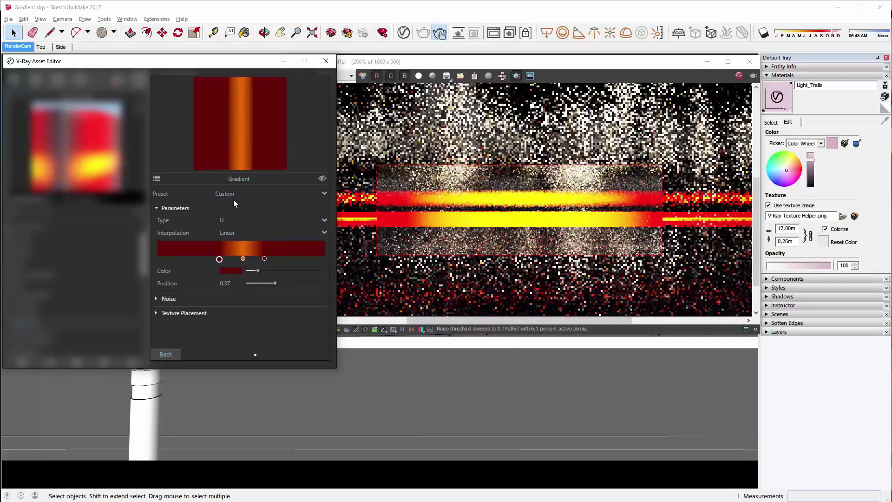
# Set the gradient's type to V and its interpolation to Smooth.
pyautogui.click(226, 220)
pyautogui.click(229, 230)
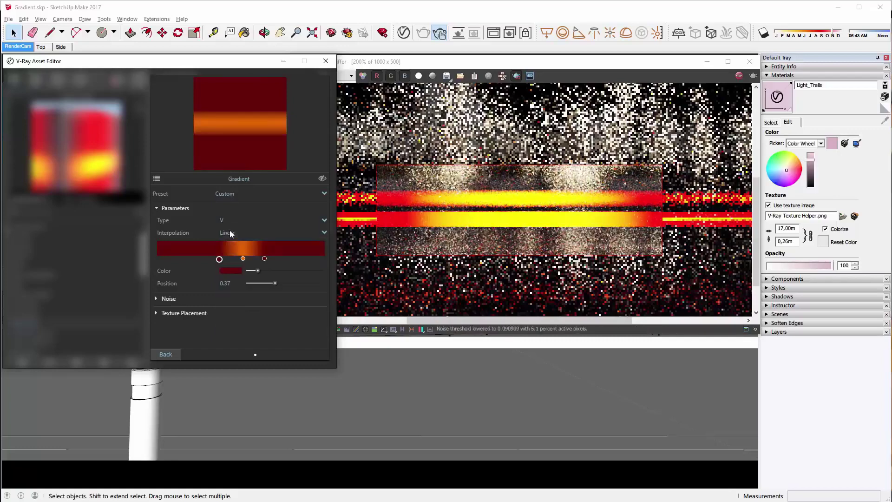
pyautogui.click(230, 234)
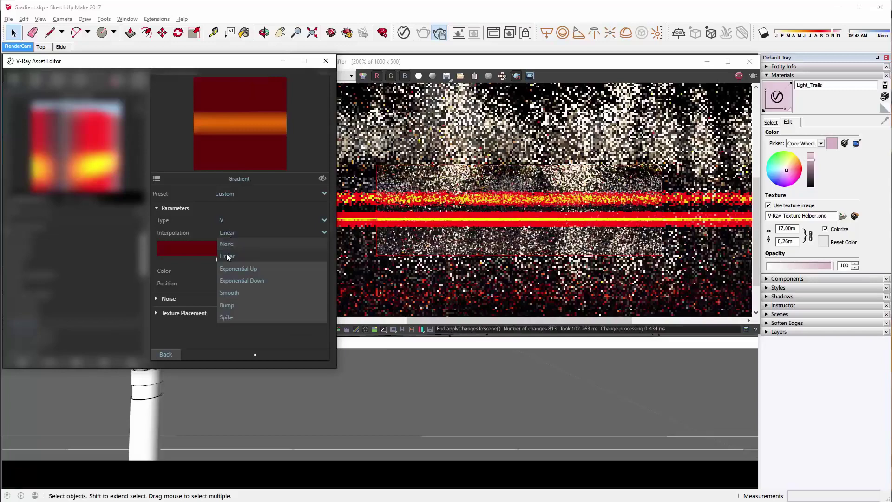
pyautogui.click(231, 294)
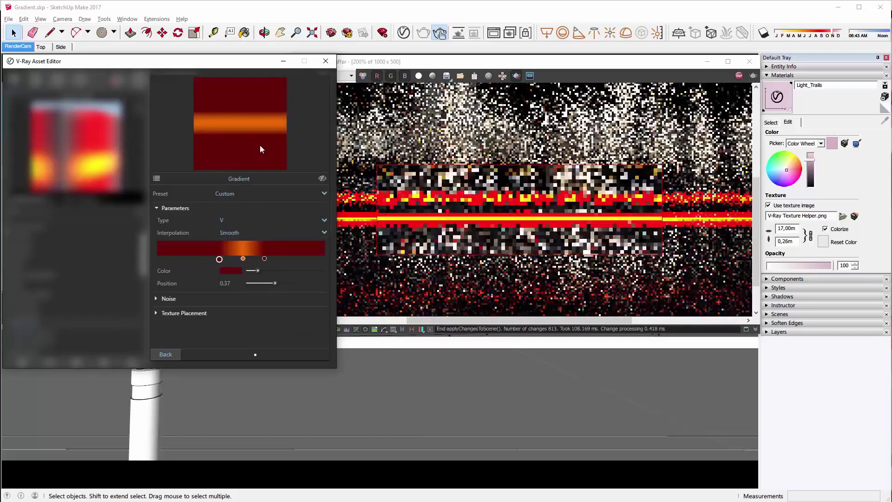
# Compare the gradient's Linear interpolation with Smooth in the interactive render, ending on Smooth.
pyautogui.click(229, 232)
pyautogui.click(230, 254)
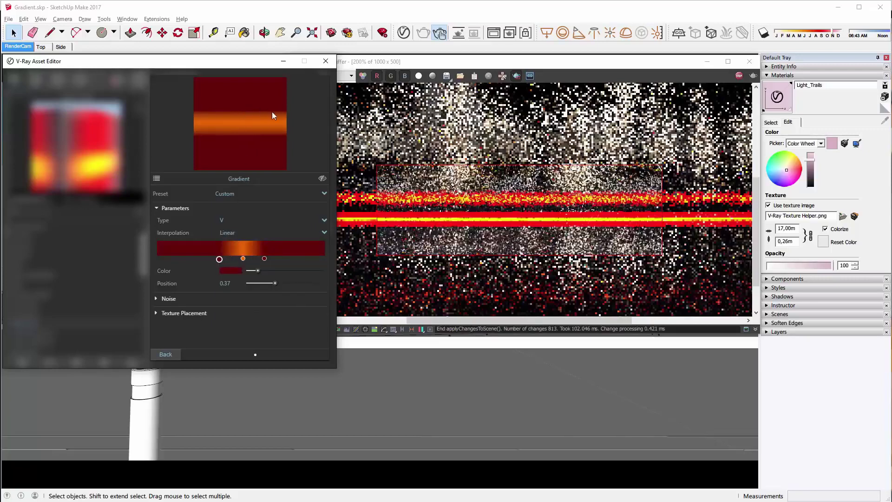
pyautogui.click(229, 196)
pyautogui.click(212, 202)
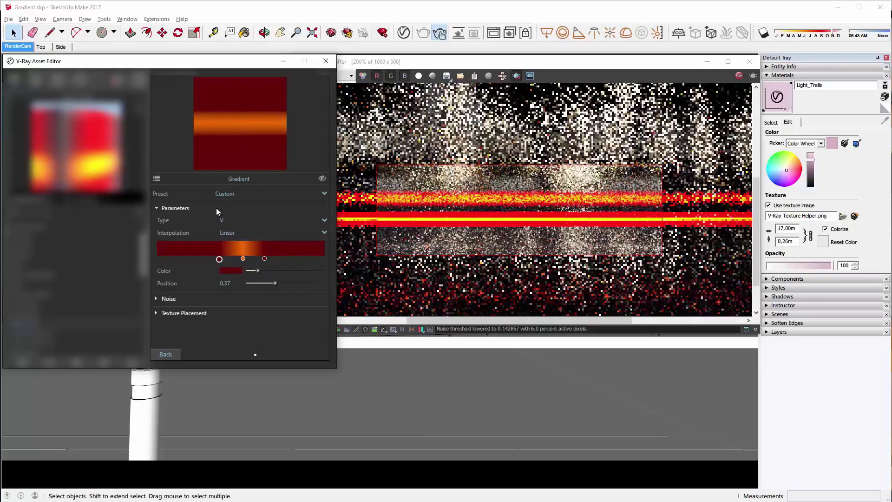
pyautogui.click(227, 233)
pyautogui.click(233, 295)
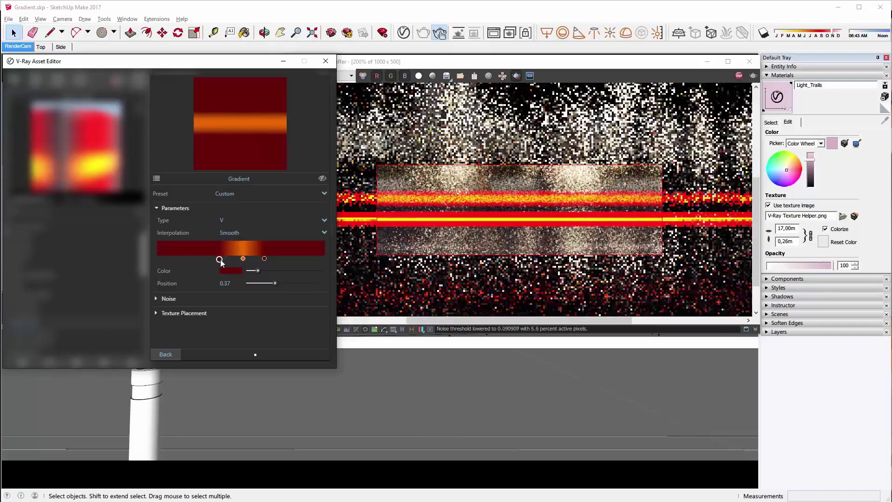
# Try adding an extra color stop in the dark red beginning of the gradient ramp and delete it again.
pyautogui.click(185, 253)
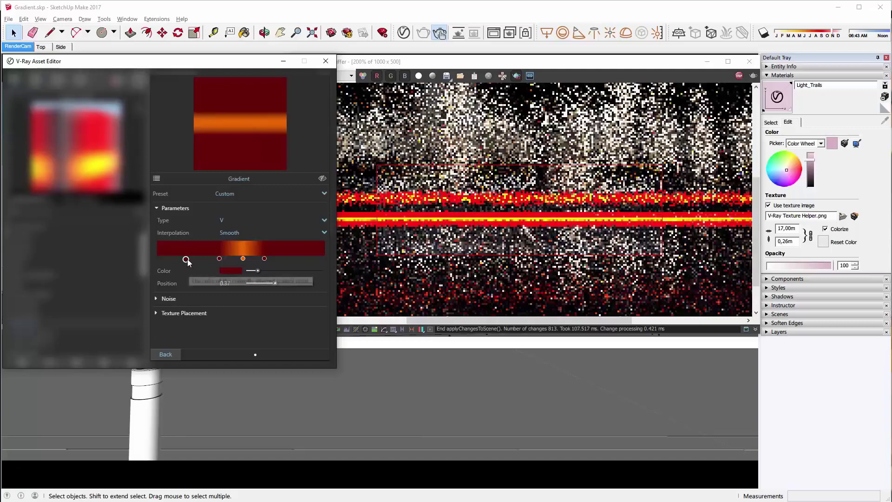
pyautogui.press('Delete')
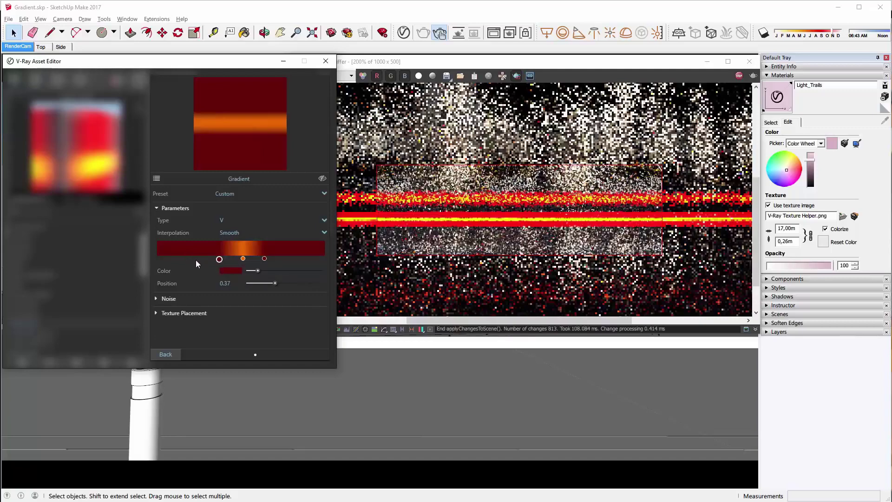
# Open the color picker for the orange middle stop of the gradient and place it beside the texture settings.
pyautogui.click(243, 258)
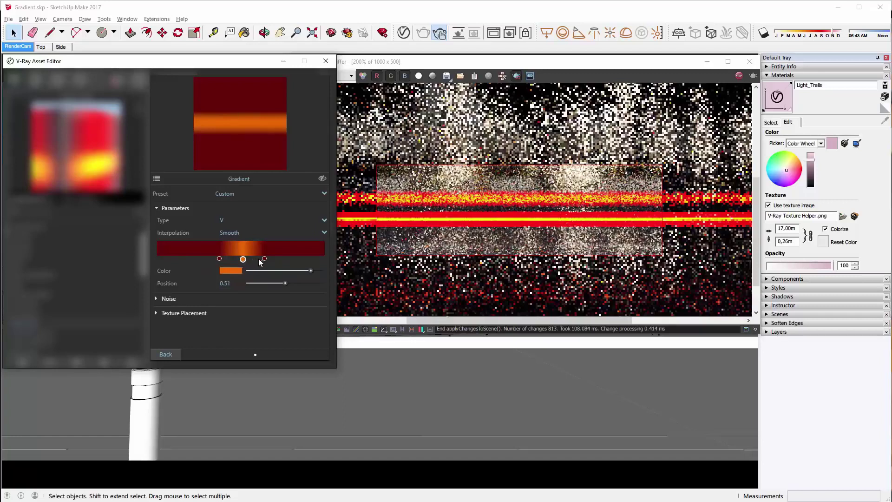
pyautogui.click(231, 271)
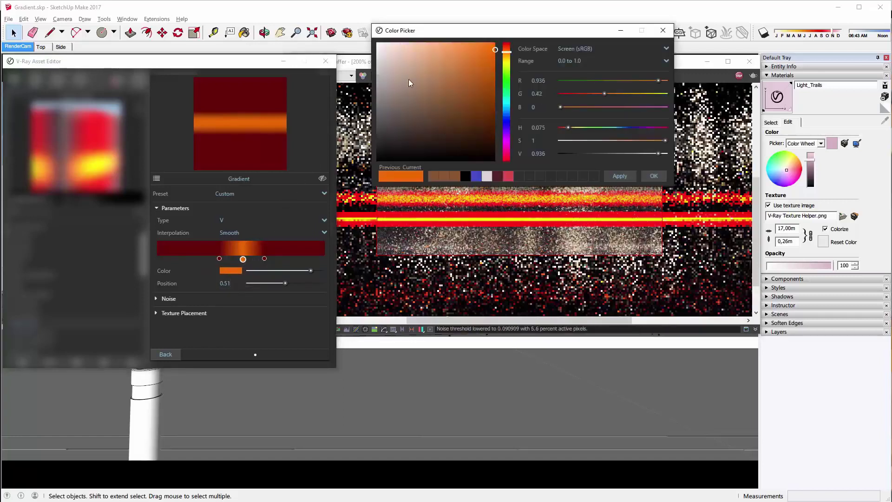
pyautogui.moveTo(463, 33); pyautogui.dragTo(428, 40)
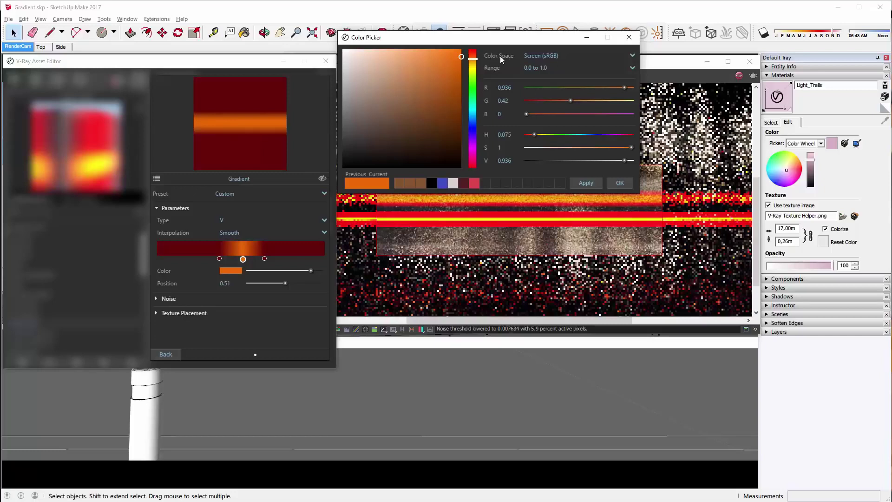
# Switch the picker's color space to Rendering (RGB) for comparison and restore Screen (sRGB).
pyautogui.click(533, 55)
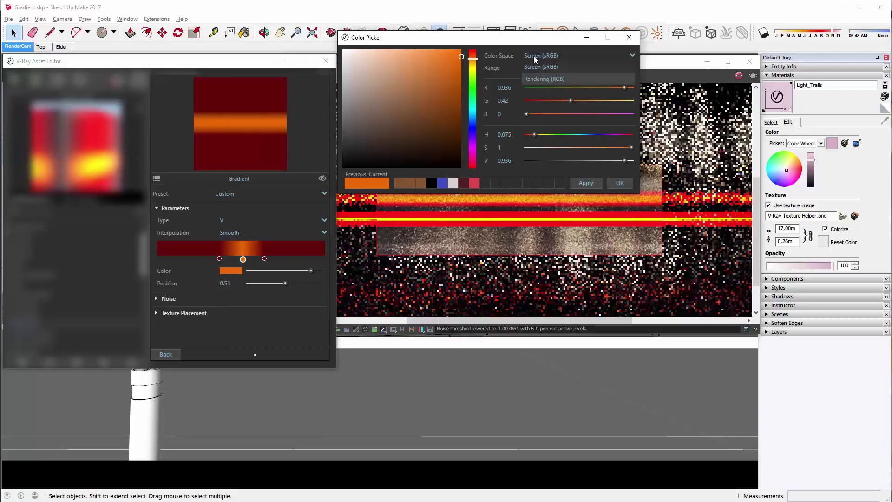
pyautogui.click(533, 66)
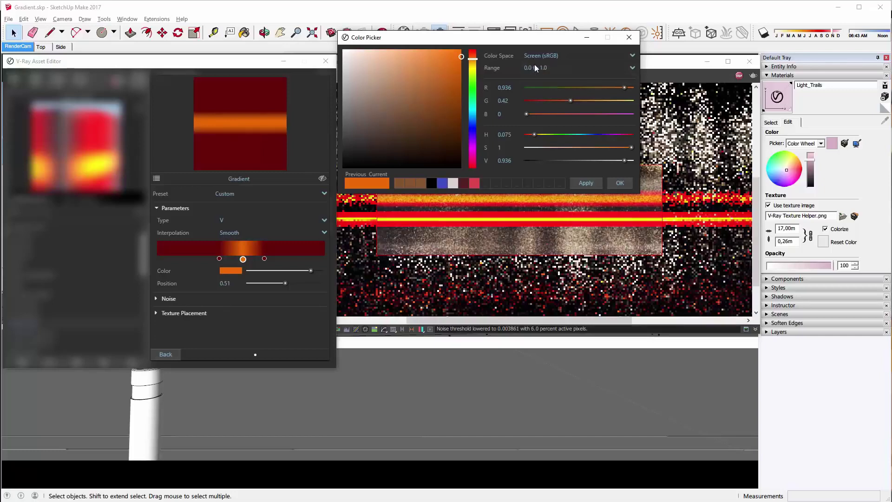
pyautogui.click(535, 55)
pyautogui.click(534, 77)
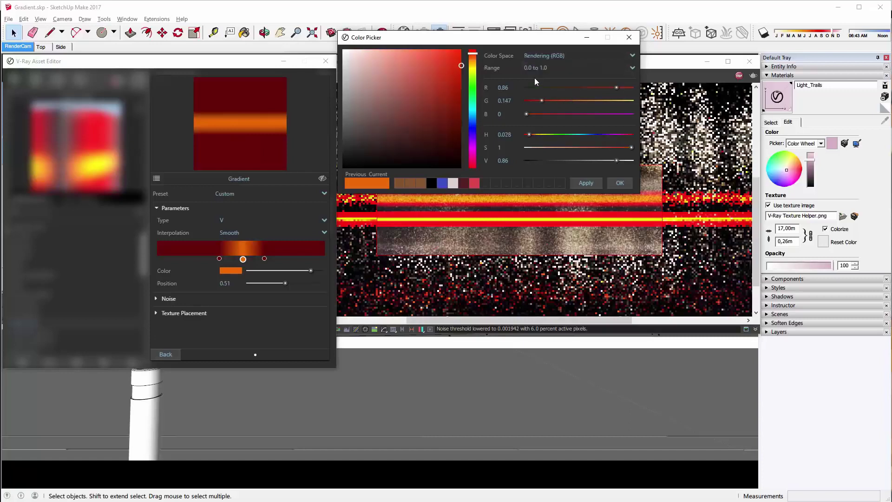
pyautogui.click(533, 57)
pyautogui.click(534, 65)
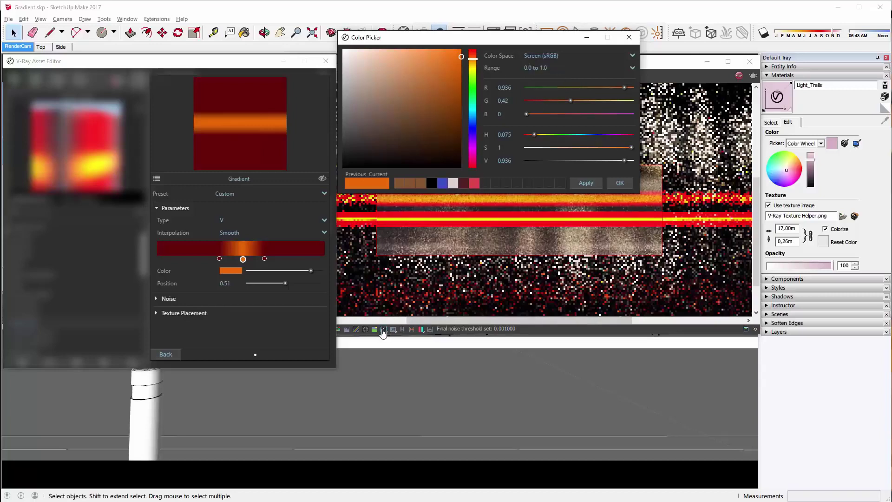
# Compare Rendering (RGB) with the frame buffer's sRGB display off against Screen (sRGB) with the sRGB display on.
pyautogui.click(539, 57)
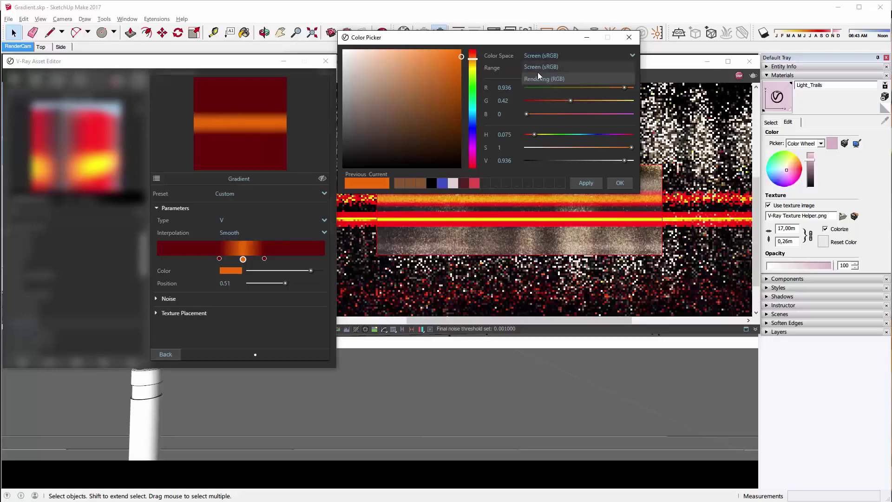
pyautogui.click(537, 77)
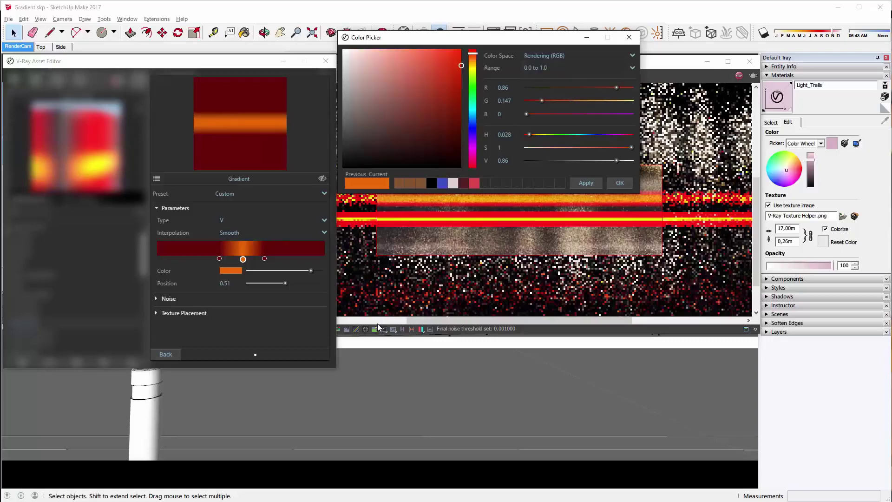
pyautogui.click(456, 279)
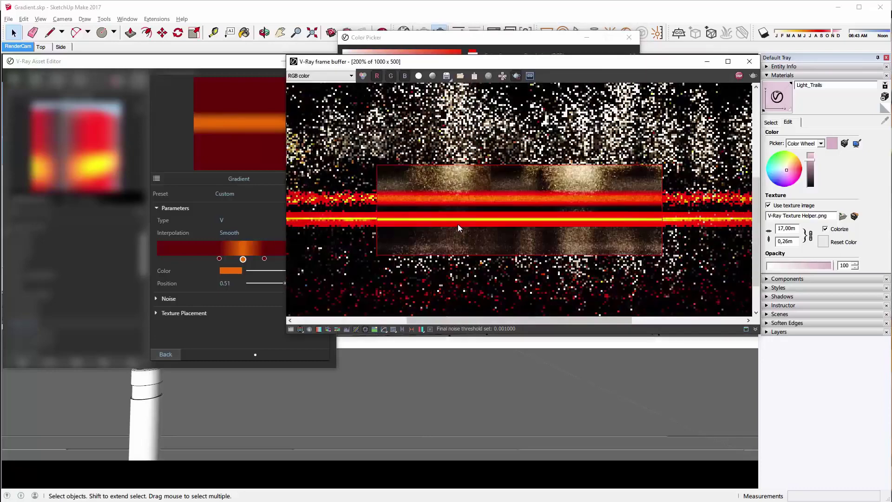
pyautogui.click(469, 42)
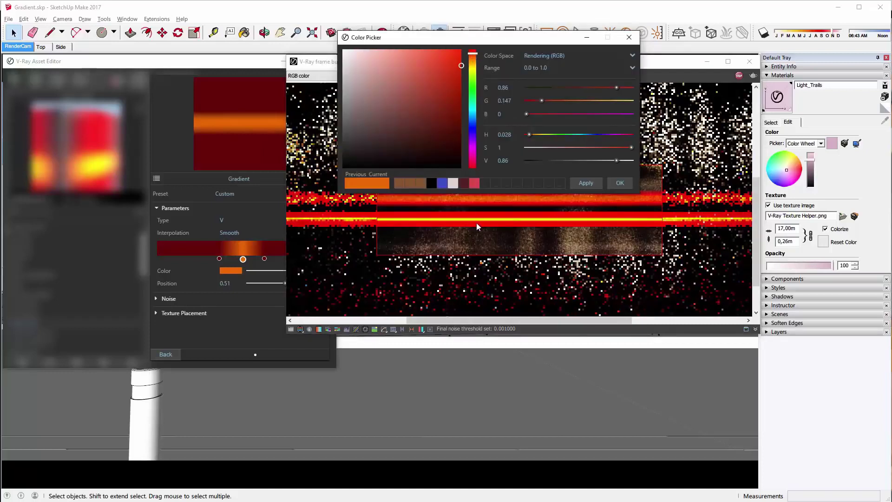
pyautogui.click(534, 55)
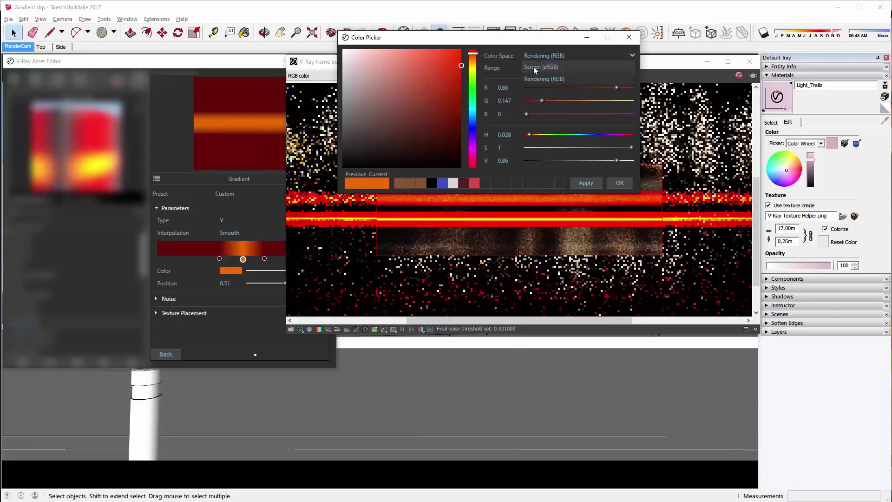
pyautogui.click(533, 67)
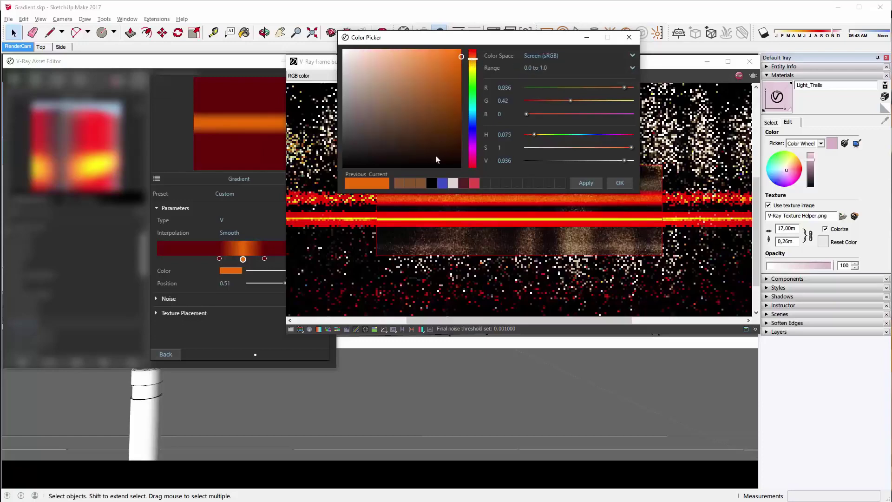
pyautogui.click(384, 329)
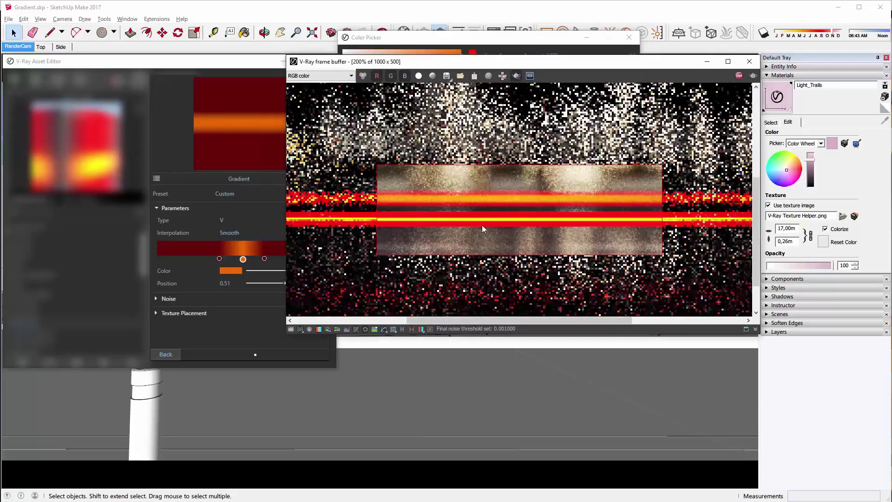
pyautogui.click(484, 39)
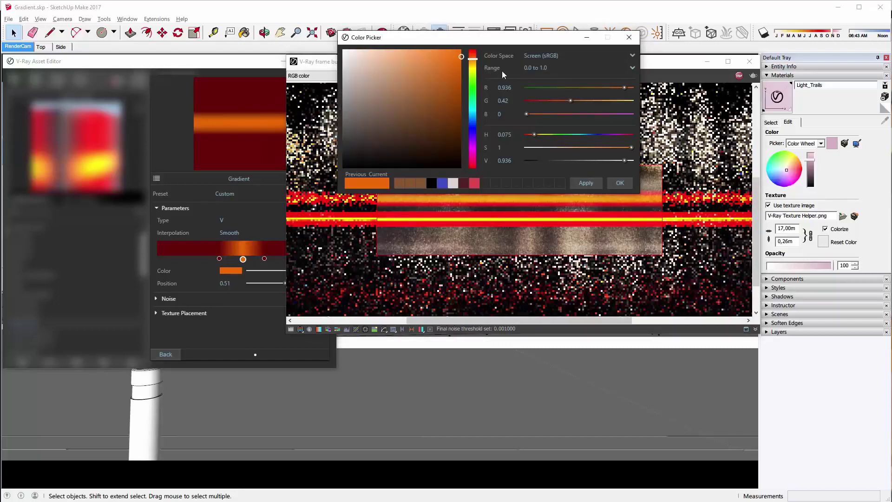
# Check the picker's value range options and apply a cyan color with a hue of 0.501 to the middle stop.
pyautogui.click(531, 68)
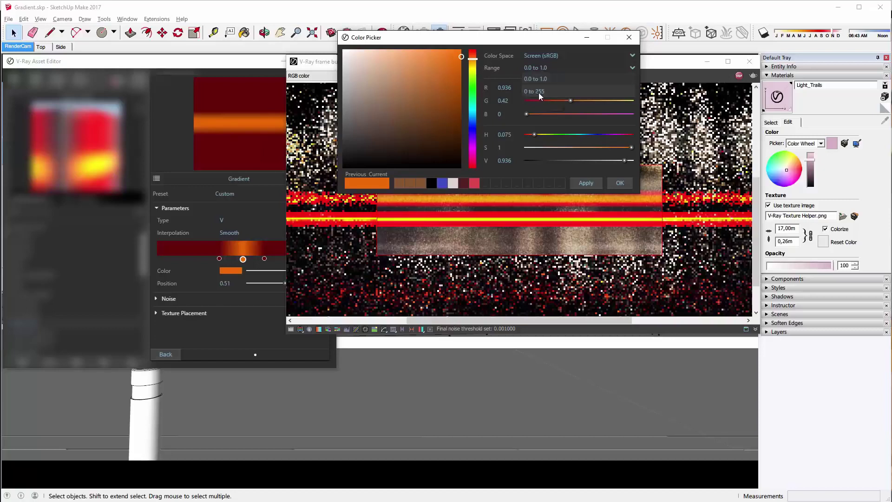
pyautogui.click(542, 68)
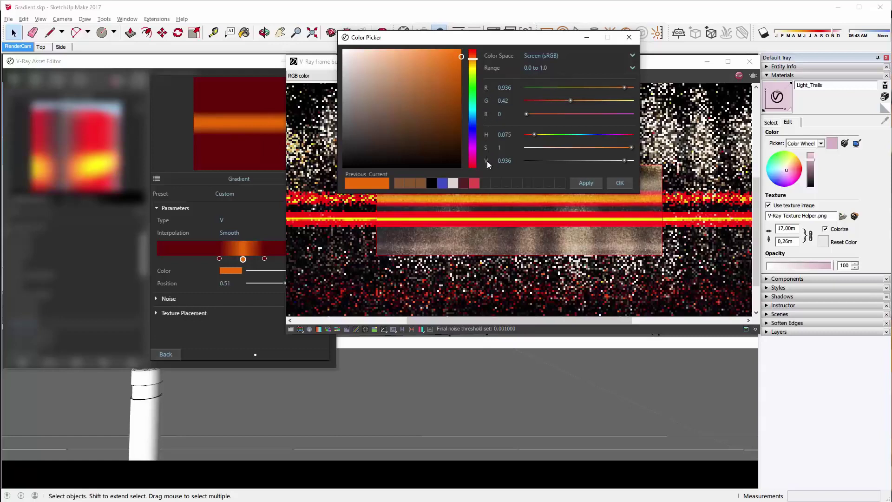
pyautogui.moveTo(536, 135); pyautogui.dragTo(579, 132)
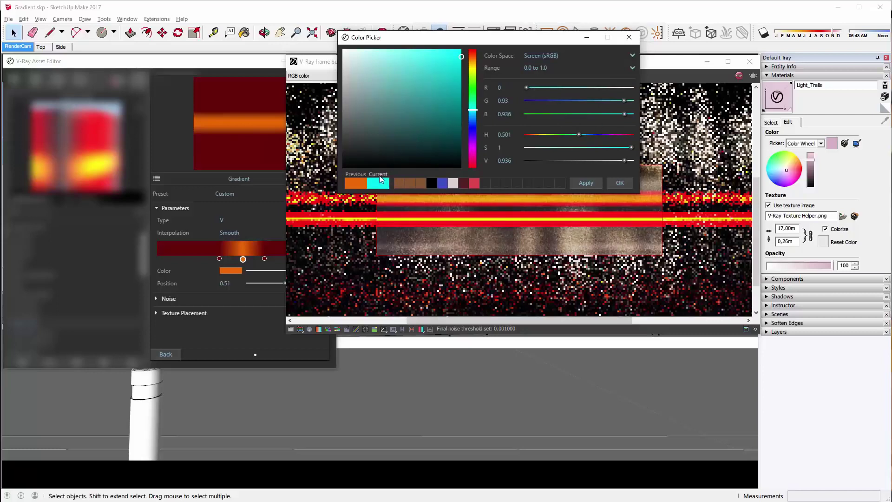
pyautogui.click(585, 183)
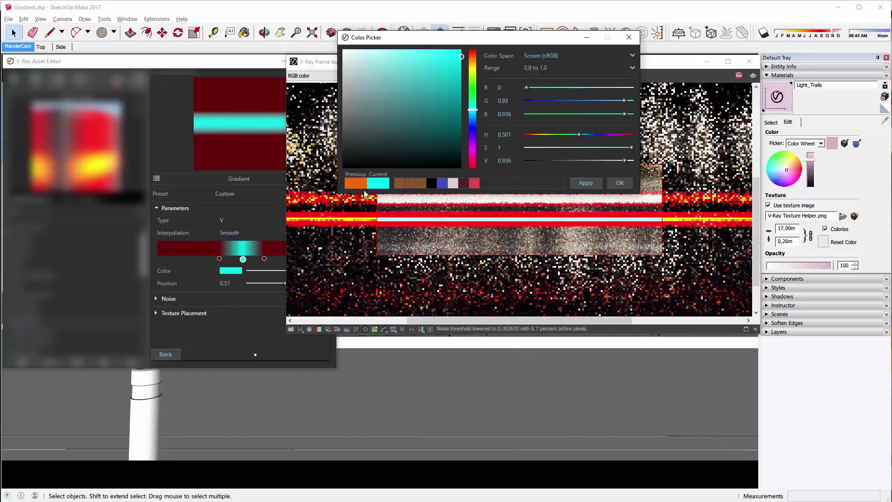
# Restore the middle stop's previous orange color, apply it and close the color picker.
pyautogui.click(354, 181)
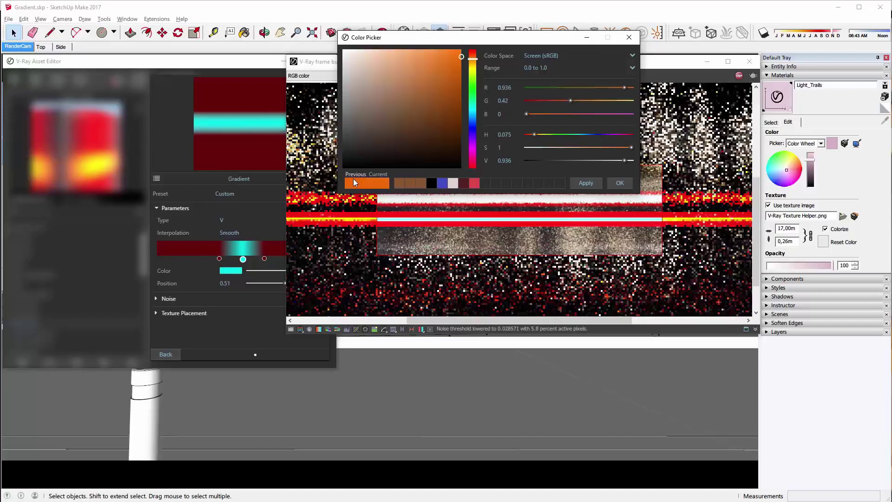
pyautogui.click(581, 182)
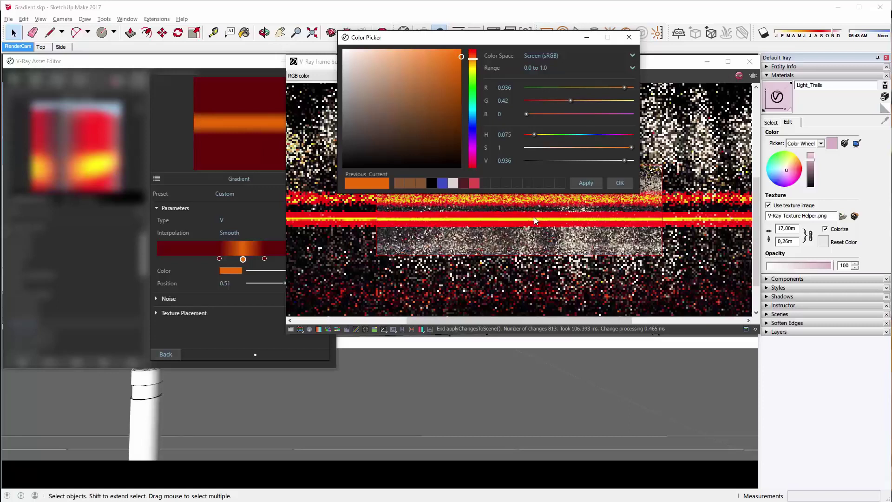
pyautogui.click(618, 184)
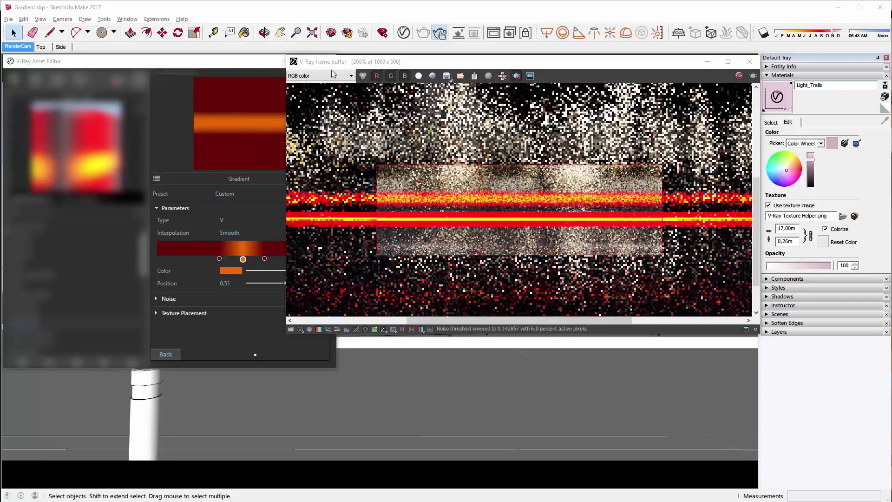
# Set the position of the gradient's orange middle stop to 0.505.
pyautogui.click(247, 68)
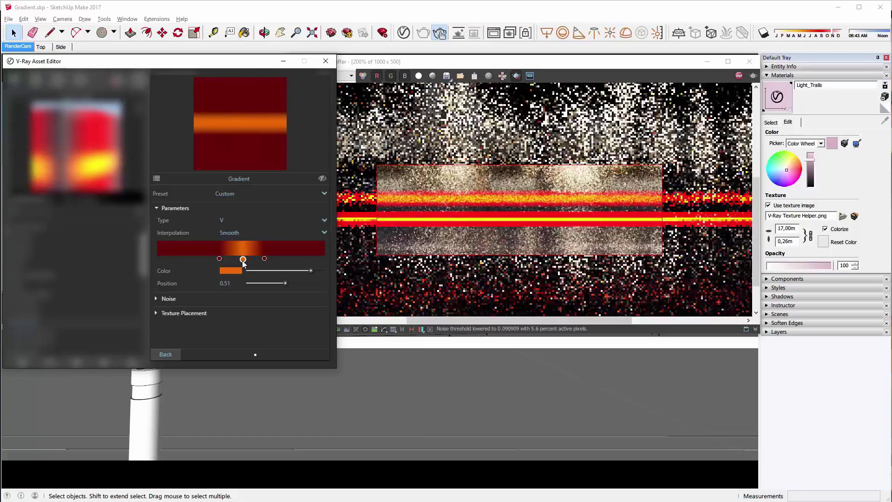
pyautogui.moveTo(286, 281); pyautogui.dragTo(285, 283)
pyautogui.moveTo(241, 259); pyautogui.dragTo(241, 260)
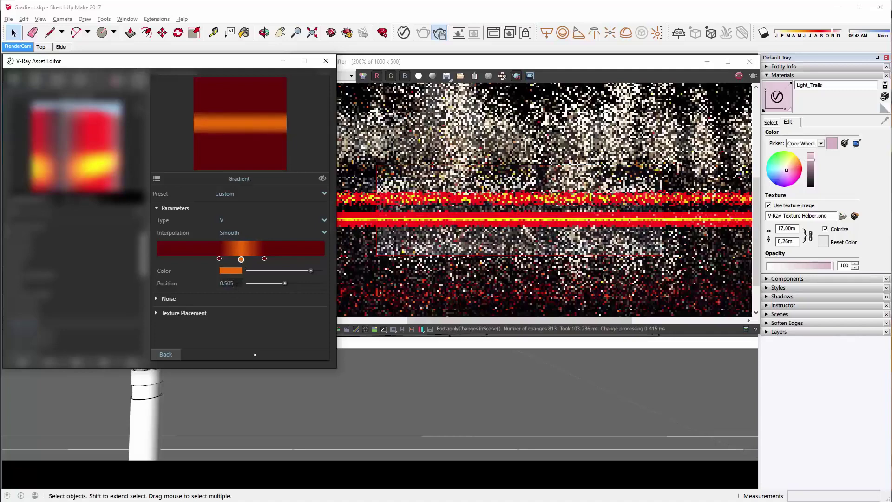
pyautogui.press('Return')
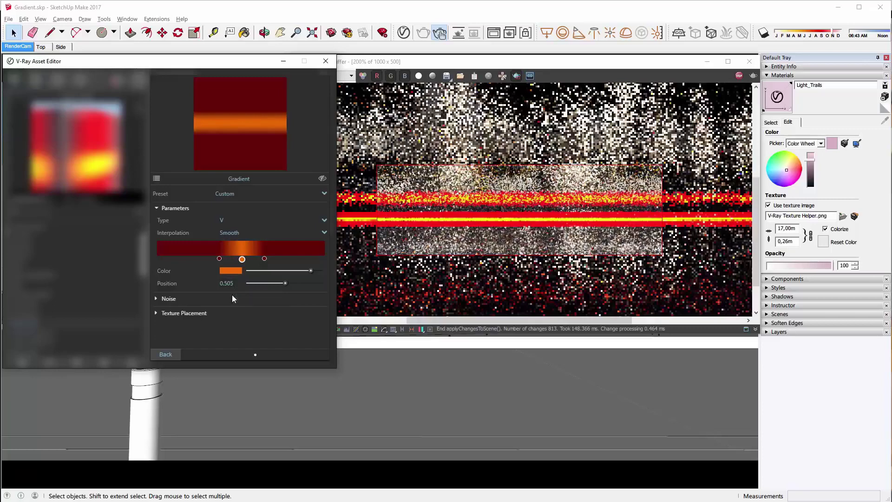
# Expand the gradient's noise settings and raise the noise amount to 0.27.
pyautogui.click(232, 300)
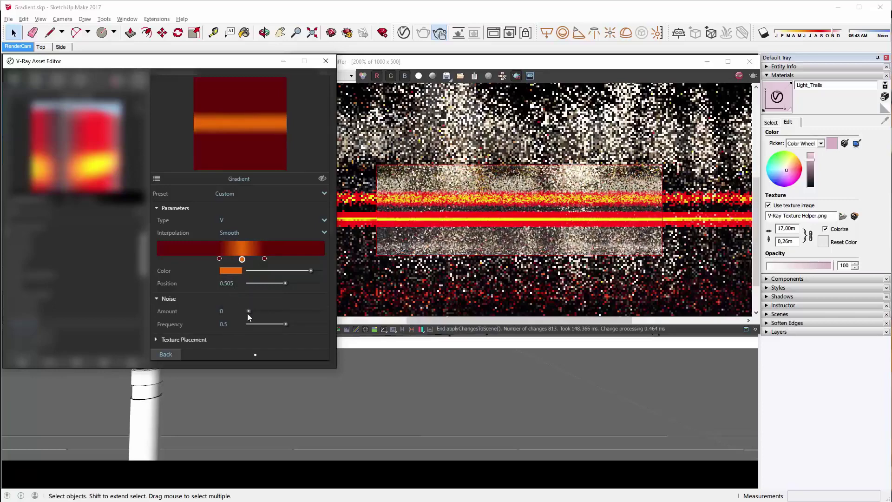
pyautogui.moveTo(250, 312); pyautogui.dragTo(268, 311)
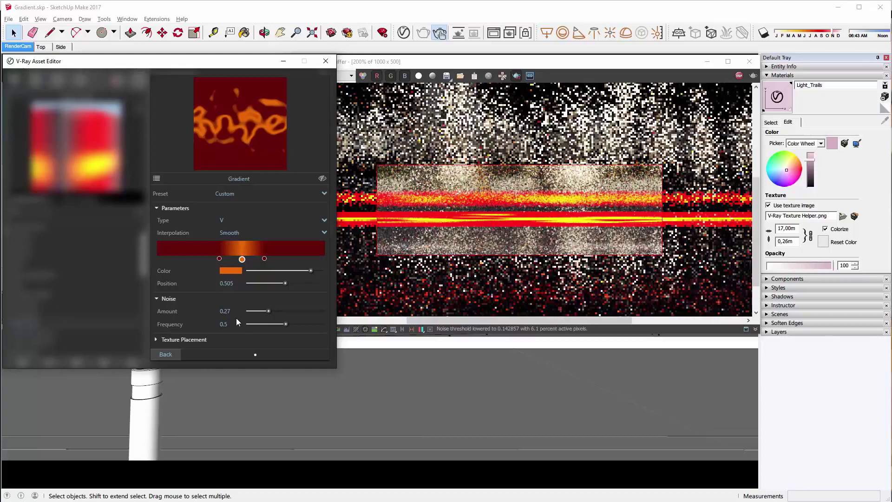
# Leave the gradient texture, collapse the Light_Trails material settings, and close the frame buffer and Asset Editor.
pyautogui.click(166, 354)
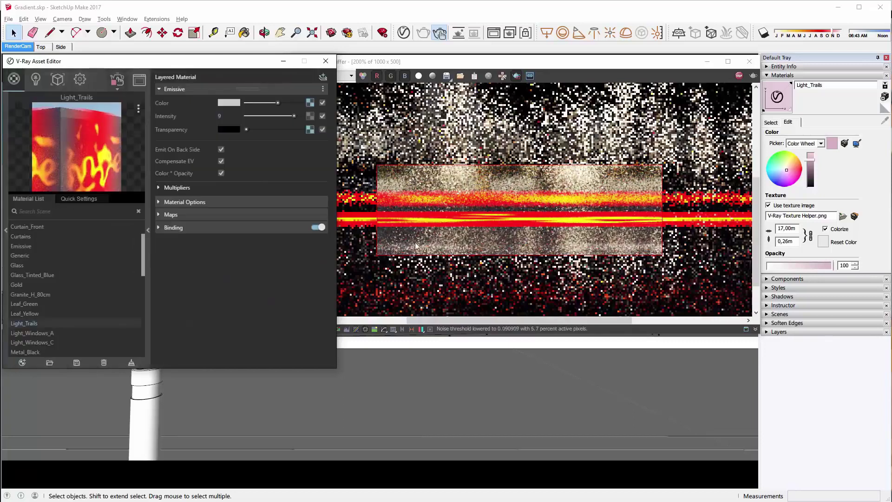
pyautogui.click(148, 229)
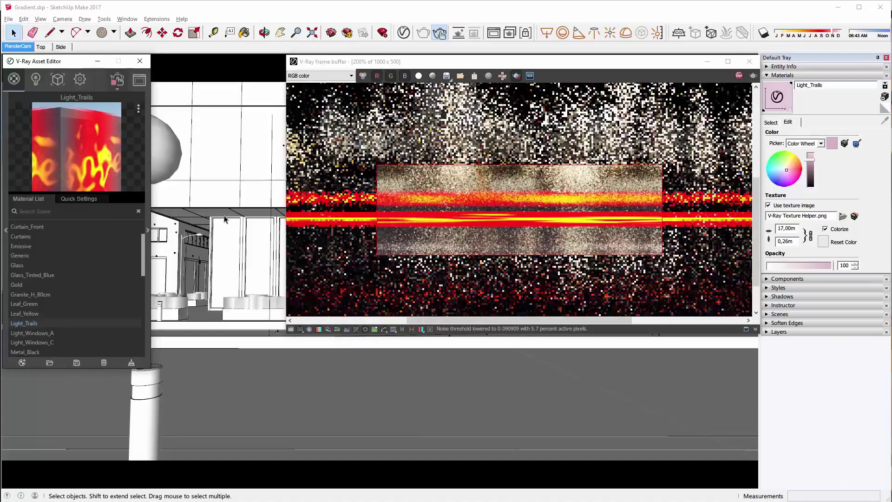
pyautogui.click(753, 65)
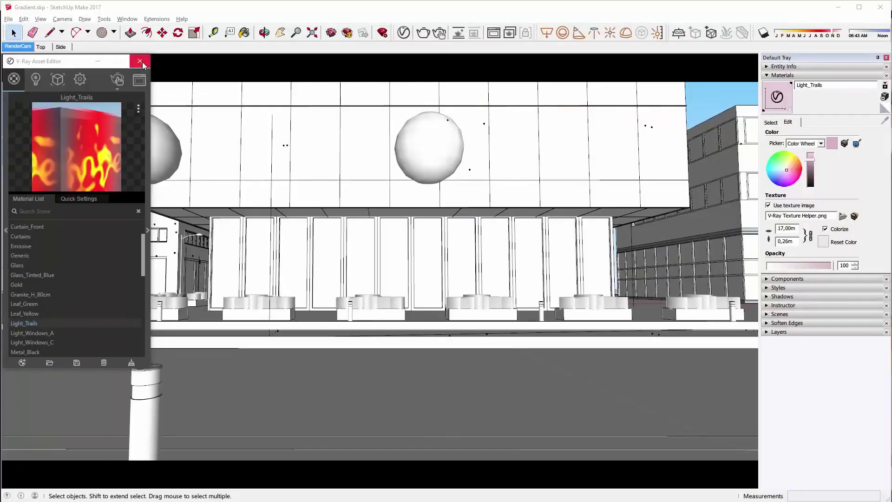
pyautogui.click(144, 59)
# Open the Temperature.skp model without saving the changes to Gradient.skp.
pyautogui.click(8, 20)
pyautogui.click(24, 39)
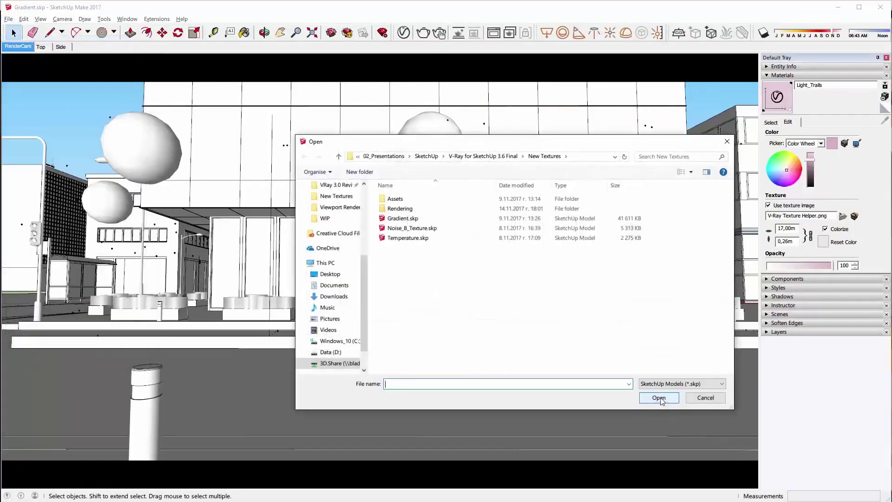
pyautogui.click(402, 238)
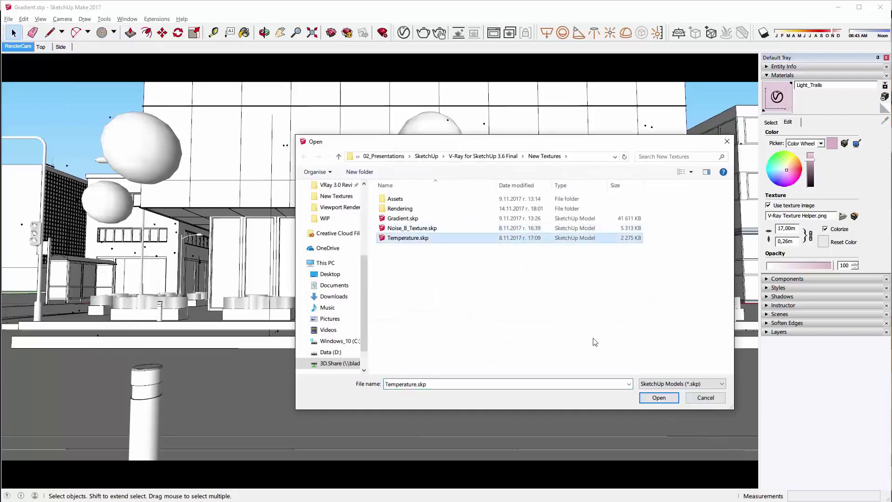
pyautogui.click(647, 398)
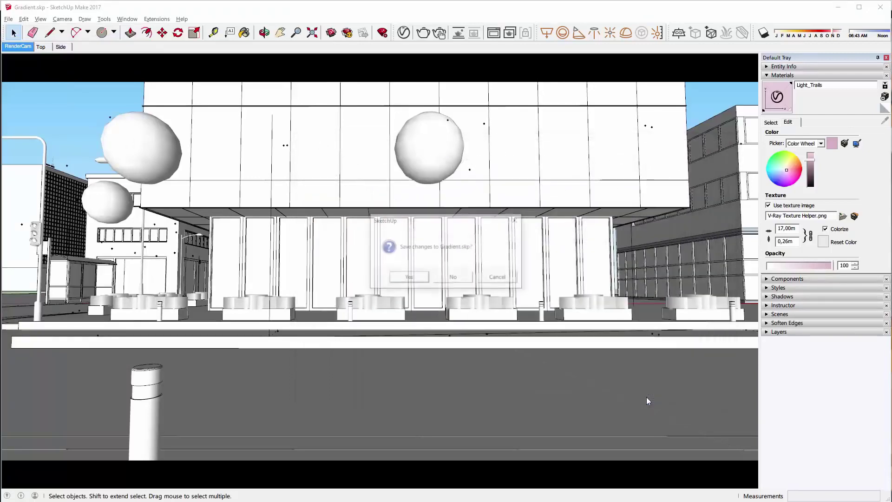
pyautogui.click(459, 279)
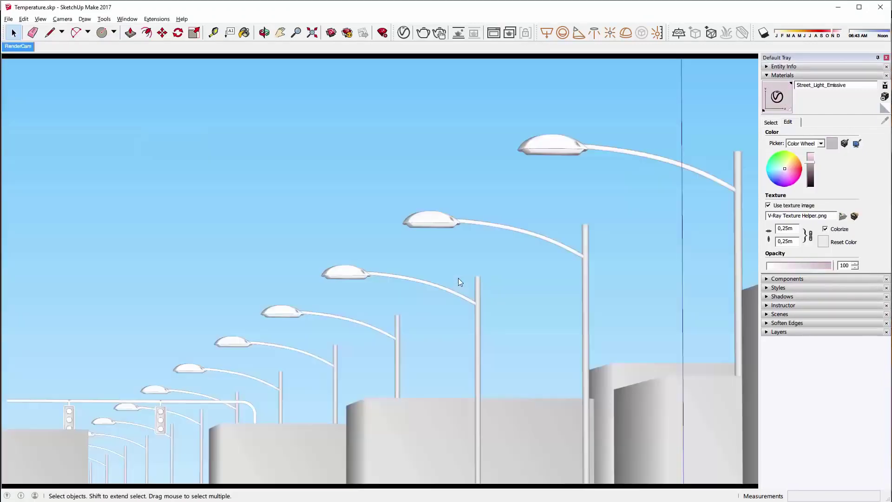
# Start an interactive render and draw a render region around the nearer street lamps in the frame buffer.
pyautogui.click(441, 32)
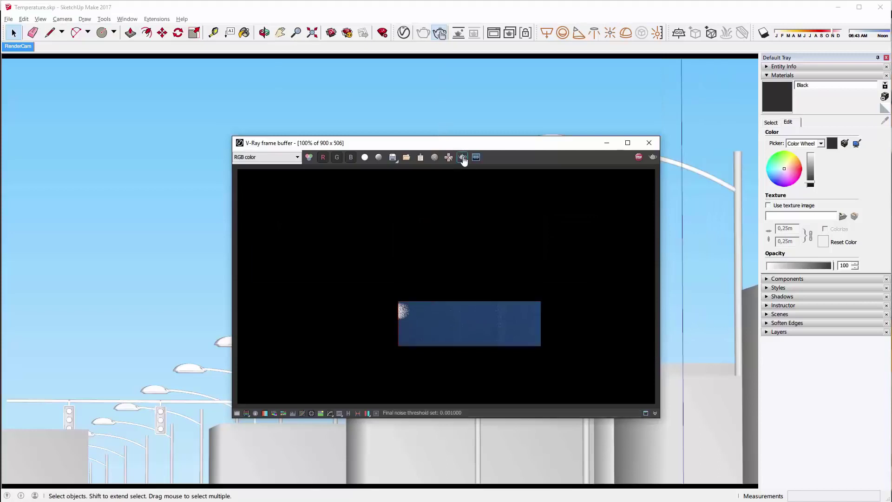
pyautogui.moveTo(480, 145); pyautogui.dragTo(578, 63)
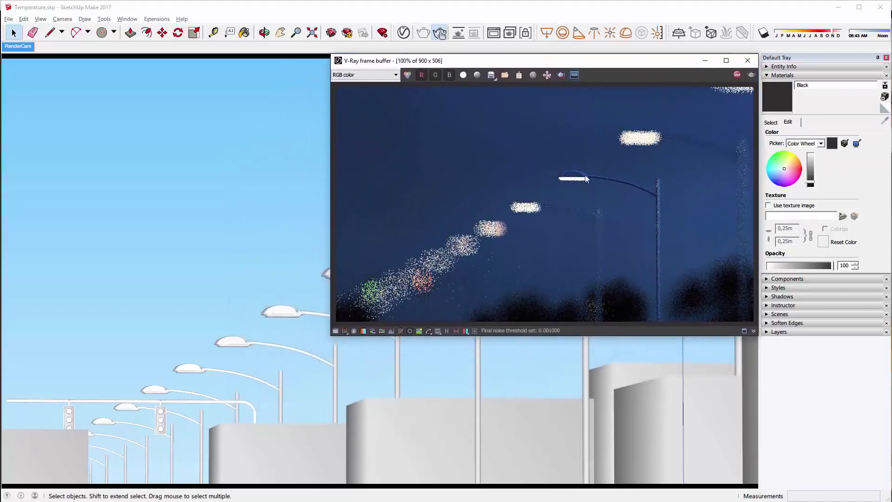
pyautogui.click(560, 76)
pyautogui.moveTo(461, 113); pyautogui.dragTo(660, 246)
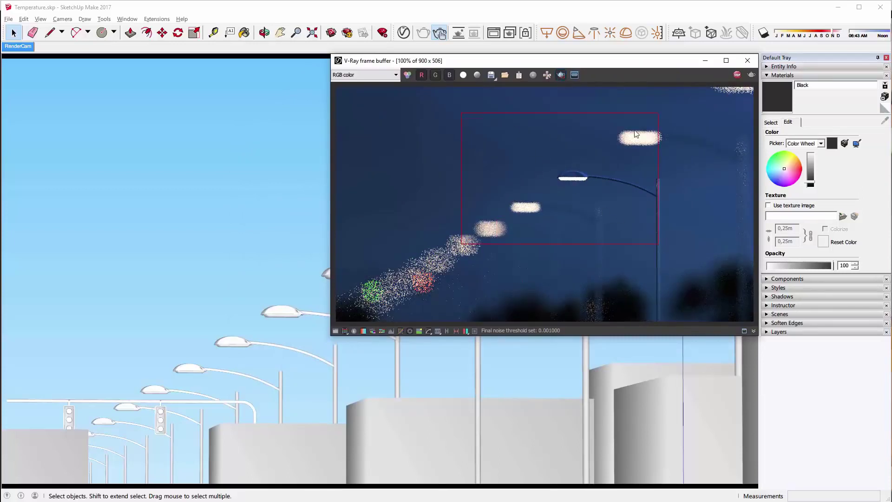
# Open the Asset Editor and show the texture assigned to the Street_Light_Emissive material's emissive color.
pyautogui.click(403, 33)
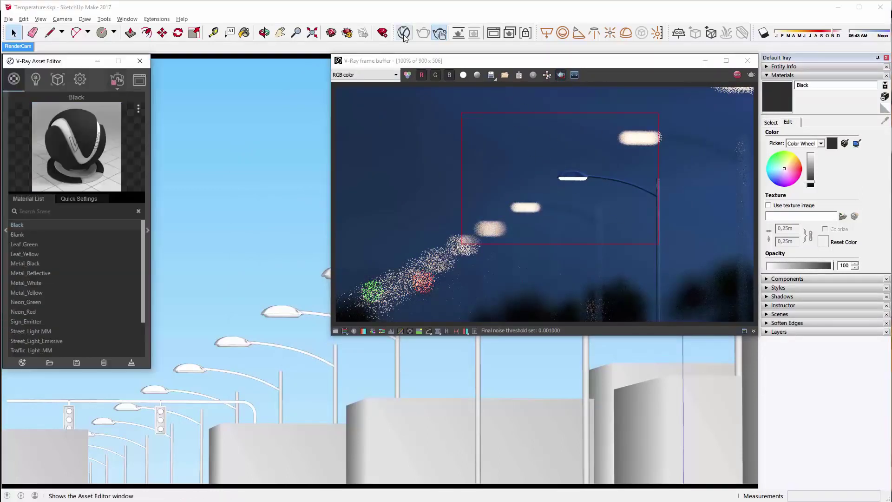
pyautogui.click(51, 340)
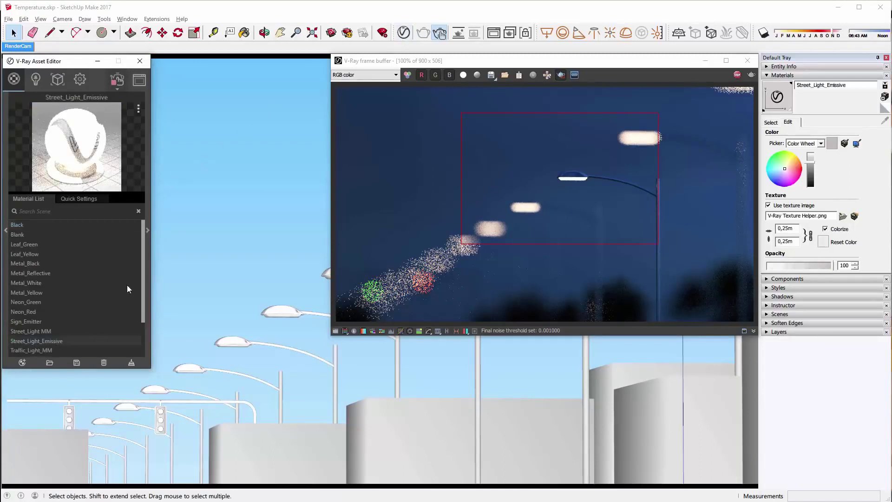
pyautogui.click(148, 231)
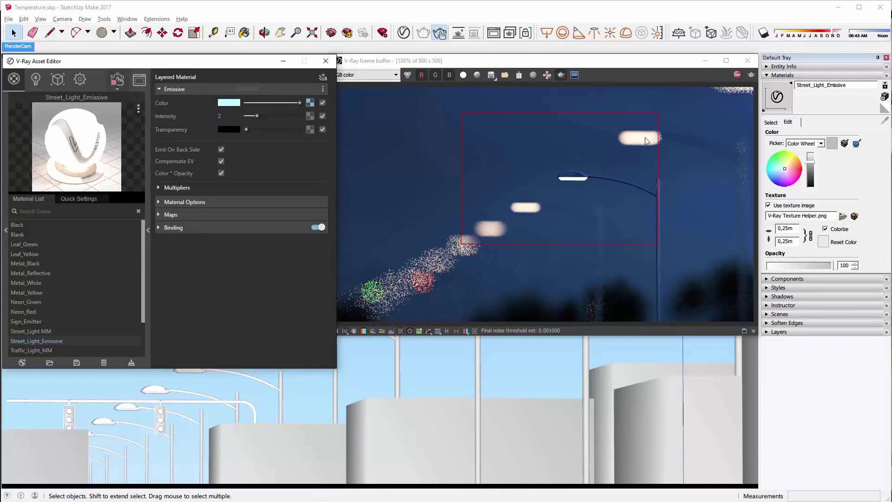
pyautogui.click(309, 103)
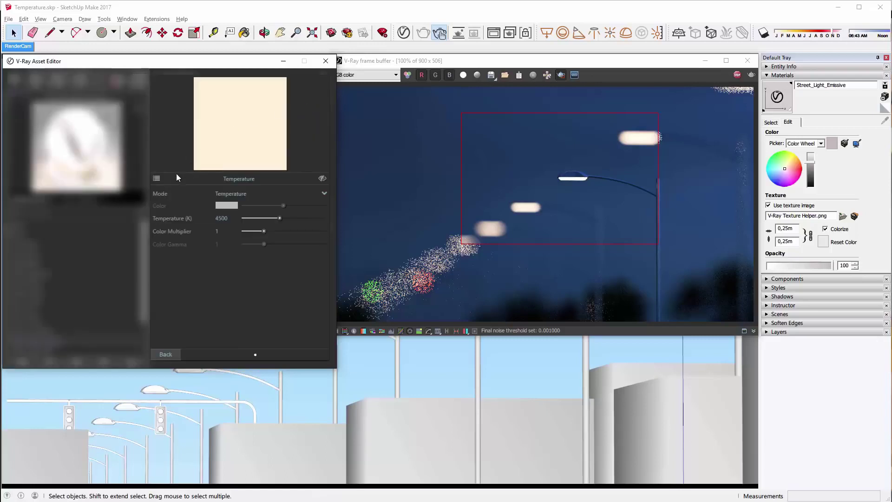
# Assign a fresh Temperature texture to the emissive color and switch its mode to Temperature.
pyautogui.click(157, 179)
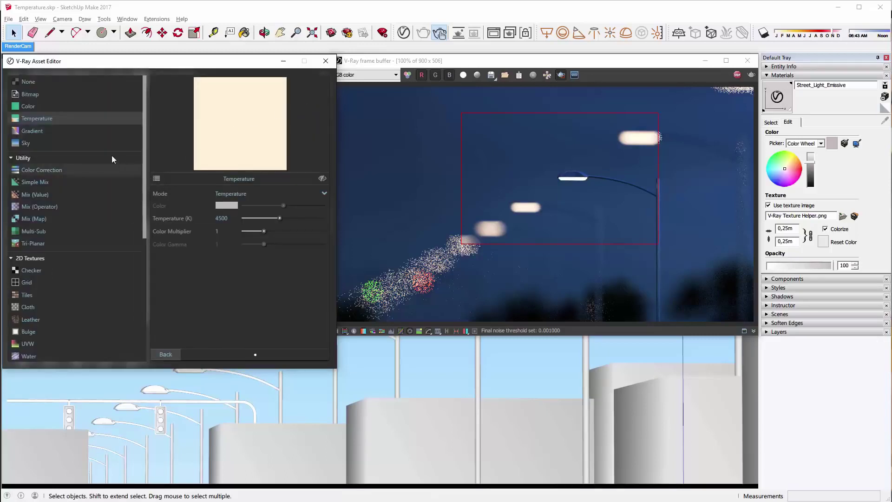
pyautogui.click(42, 118)
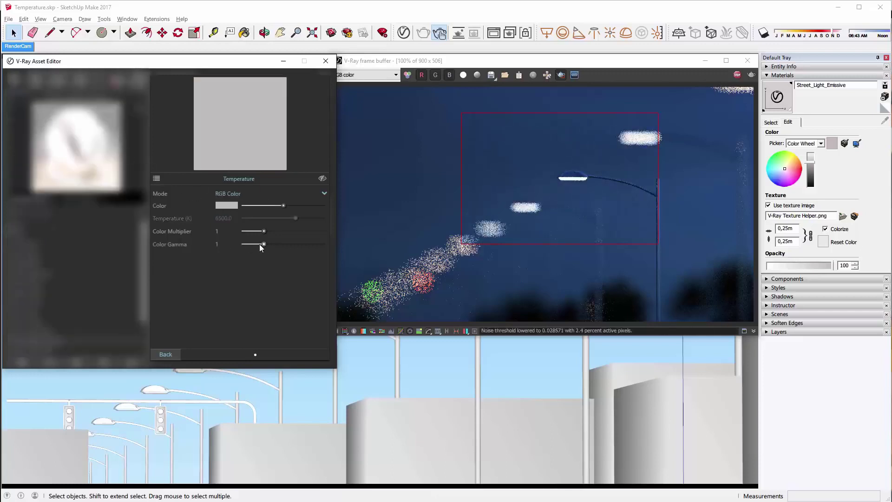
pyautogui.click(229, 193)
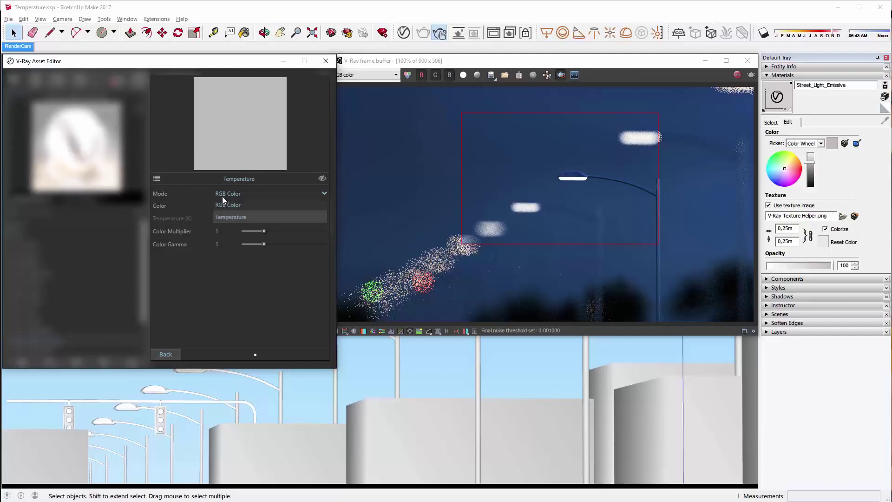
pyautogui.click(241, 217)
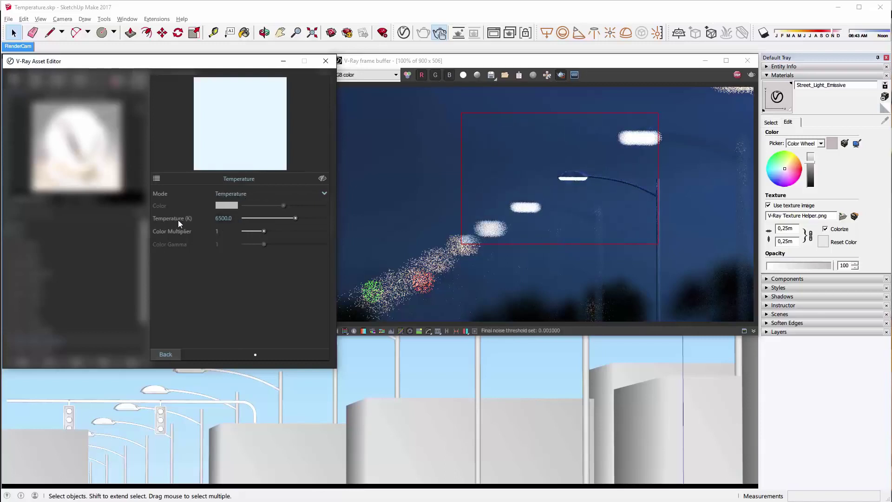
# Set the street light texture's temperature to 2800 K.
pyautogui.doubleClick(234, 218)
pyautogui.write('2800')
pyautogui.press('Return')
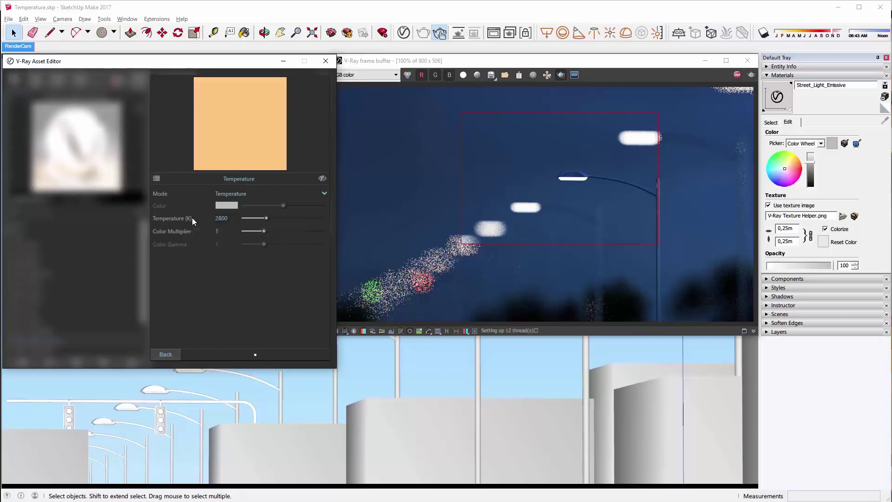
# Limit the render region to the nearest street lamp and raise the texture's color multiplier to 2.23.
pyautogui.moveTo(610, 125); pyautogui.dragTo(699, 152)
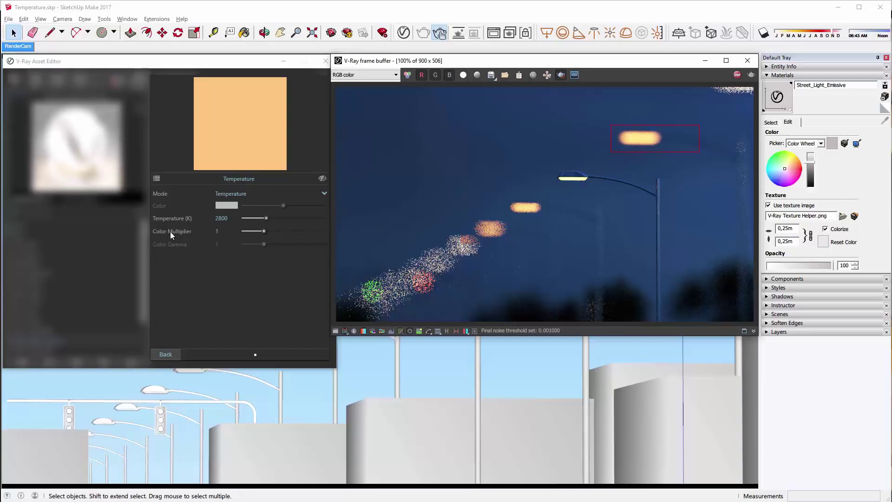
pyautogui.moveTo(264, 232); pyautogui.dragTo(288, 231)
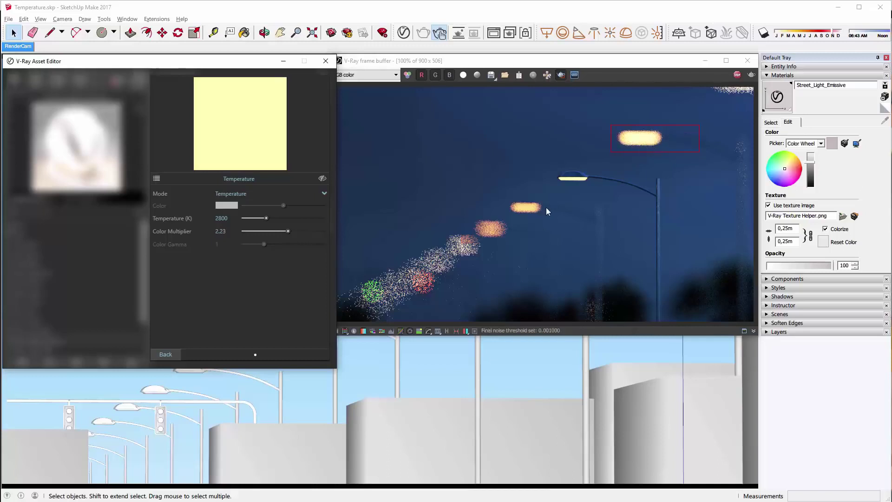
# Render separate regions over the more distant street and traffic lights, and turn off region rendering.
pyautogui.moveTo(541, 203); pyautogui.dragTo(621, 166)
pyautogui.moveTo(385, 236); pyautogui.dragTo(482, 333)
pyautogui.moveTo(418, 268); pyautogui.dragTo(335, 322)
pyautogui.moveTo(416, 229); pyautogui.dragTo(466, 295)
pyautogui.click(561, 75)
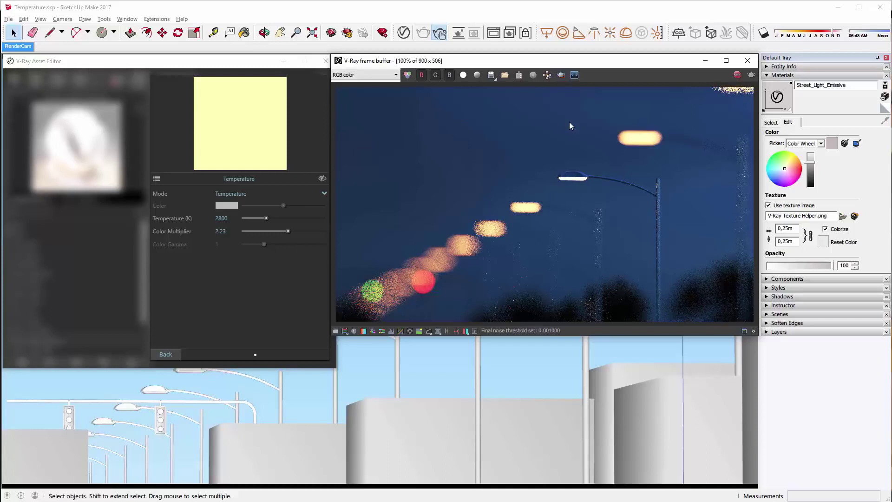
# Close the frame buffer and Asset Editor, and open Noise_B_Texture.skp without saving the current model.
pyautogui.click(747, 61)
pyautogui.click(325, 61)
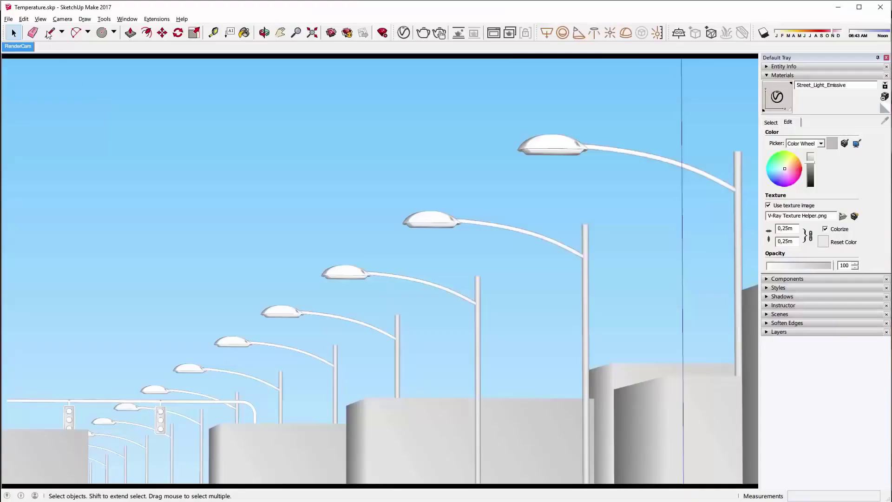
pyautogui.click(8, 18)
pyautogui.click(14, 41)
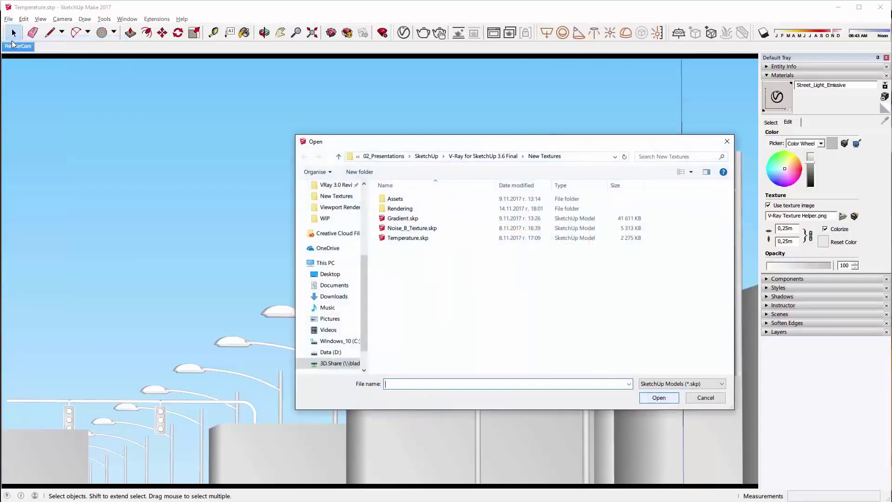
pyautogui.click(416, 229)
pyautogui.click(658, 397)
pyautogui.click(449, 279)
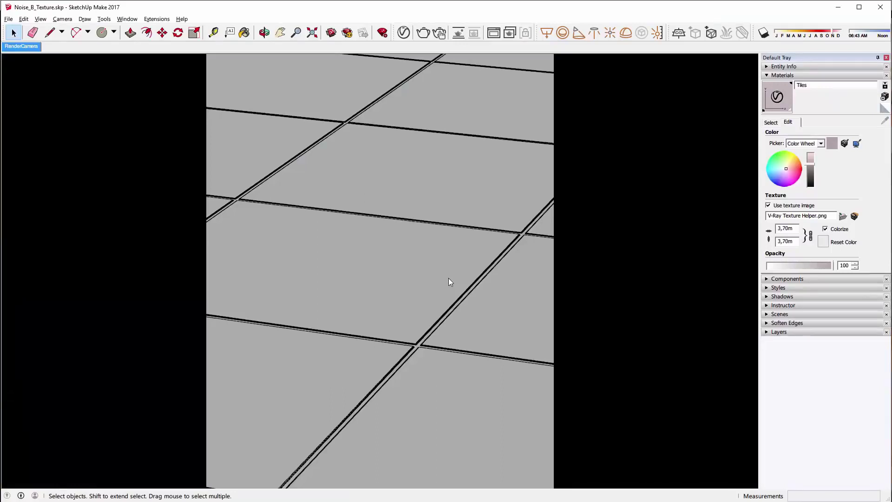
# Start an interactive render of the tiled floor and draw a render region over the yellow reflection.
pyautogui.click(445, 35)
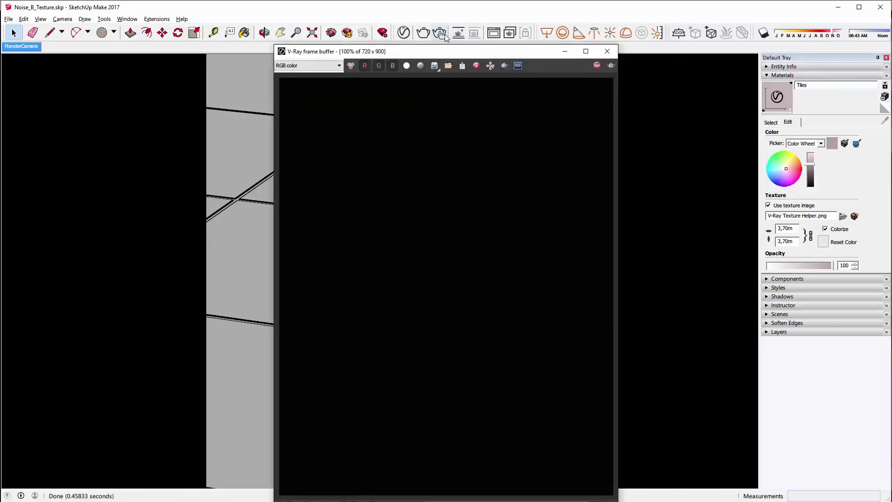
pyautogui.moveTo(455, 46); pyautogui.dragTo(561, 34)
pyautogui.click(611, 56)
pyautogui.moveTo(528, 168); pyautogui.dragTo(638, 264)
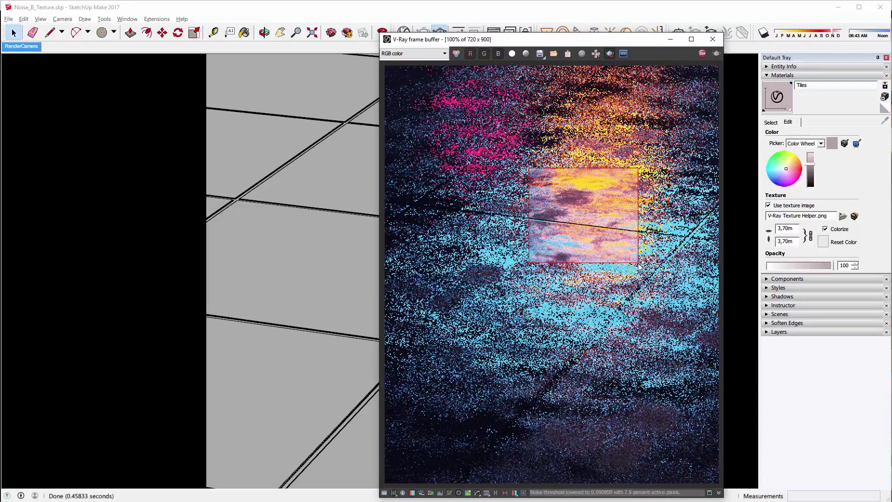
# Expand the Tiles material's maps in the Asset Editor and toggle its bump mapping off and back on.
pyautogui.click(403, 30)
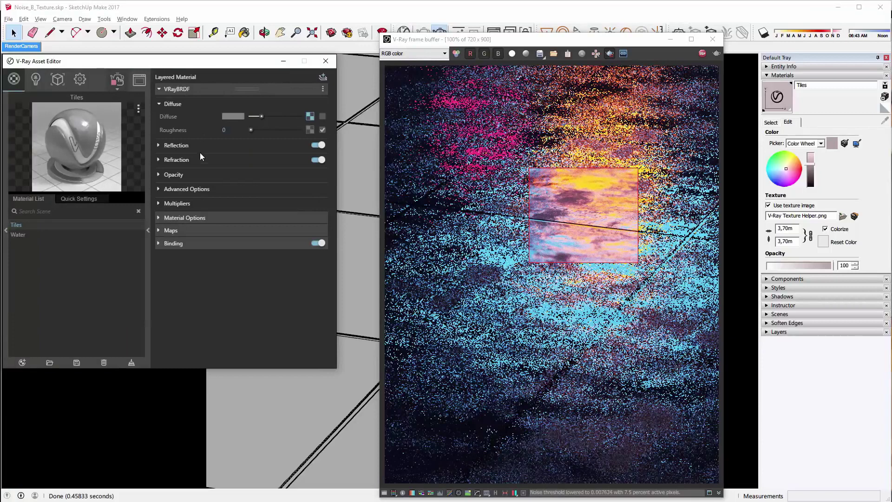
pyautogui.click(171, 230)
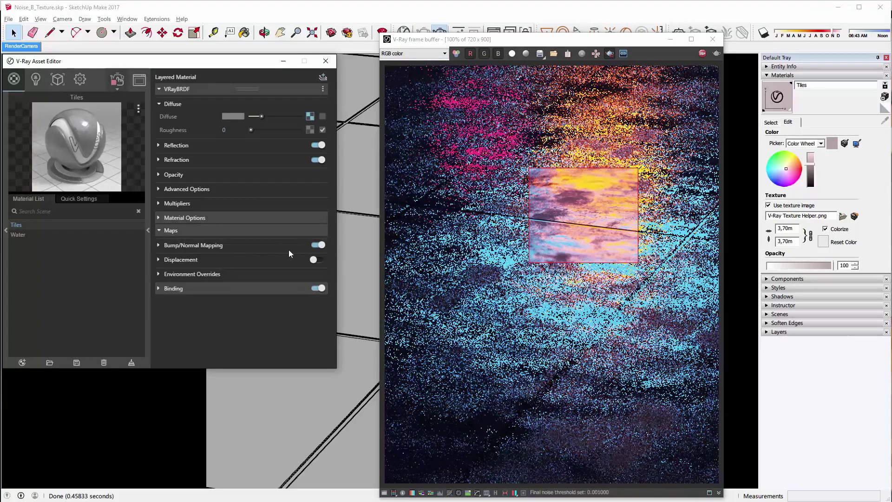
pyautogui.click(316, 247)
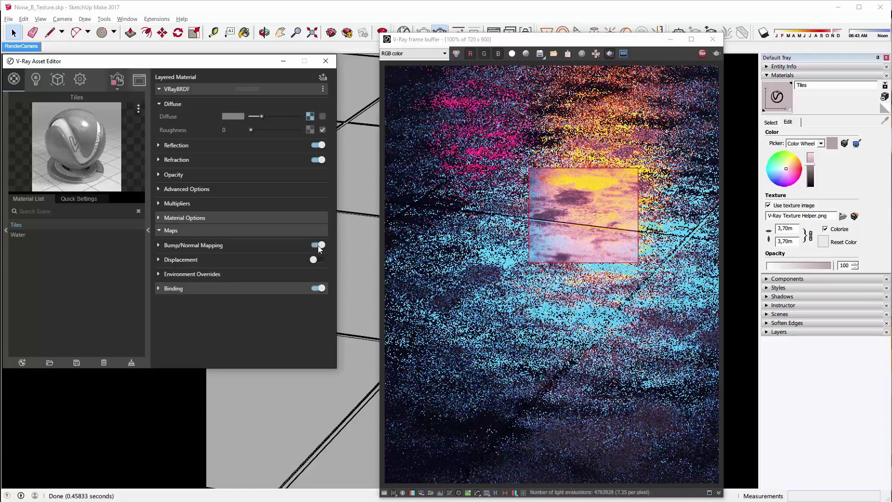
# Open the Tiles material's bump map texture and replace it with a fresh Noise B texture.
pyautogui.click(227, 246)
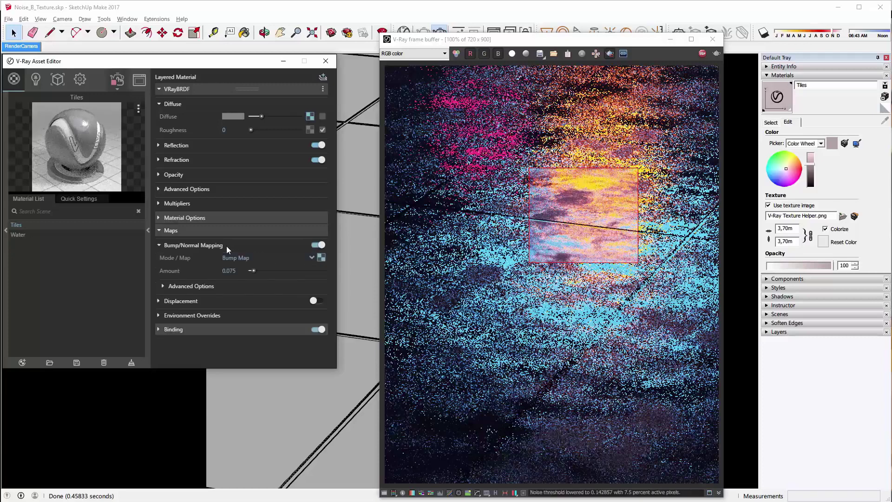
pyautogui.click(320, 256)
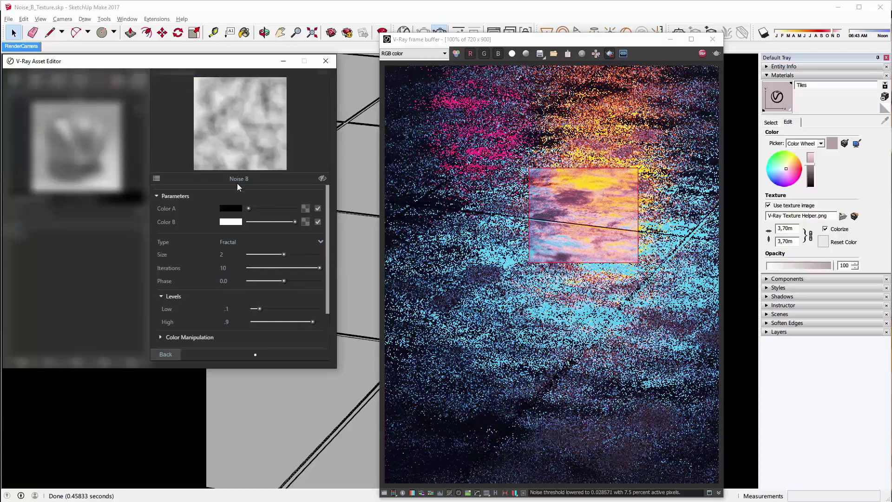
pyautogui.click(157, 178)
pyautogui.scroll(-3, 68, 227)
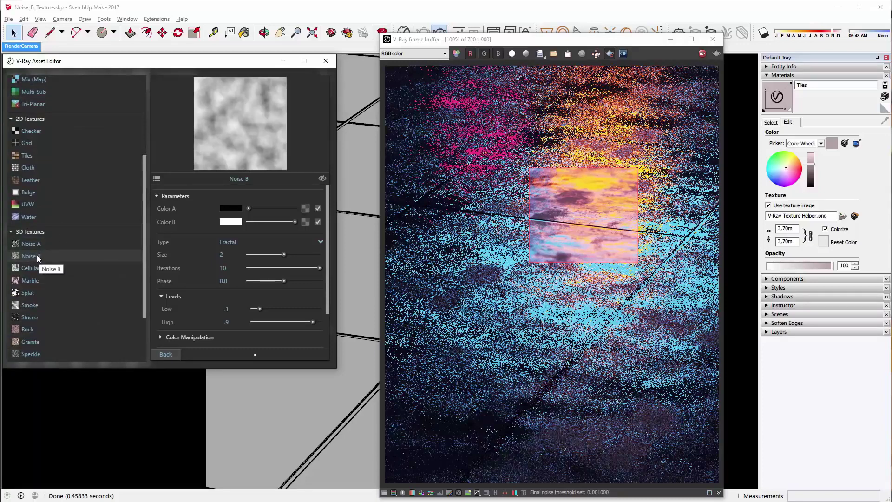
pyautogui.click(37, 255)
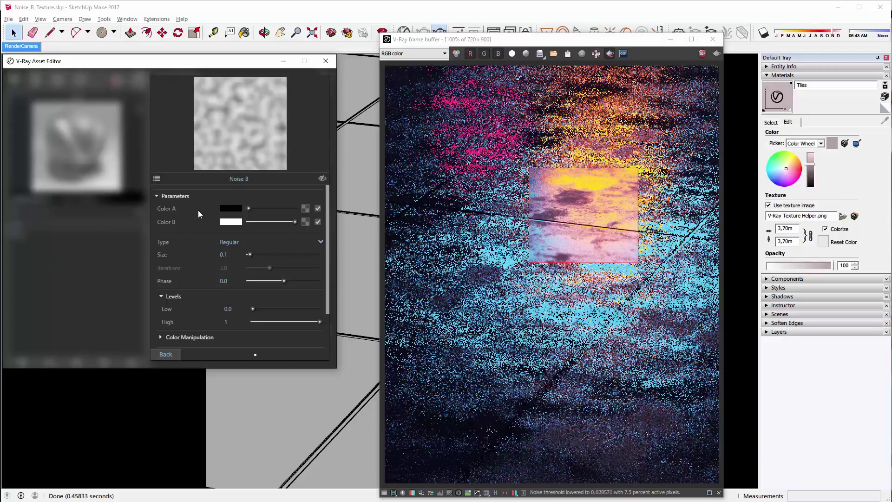
# Set the Noise B texture's type to Fractal.
pyautogui.click(231, 241)
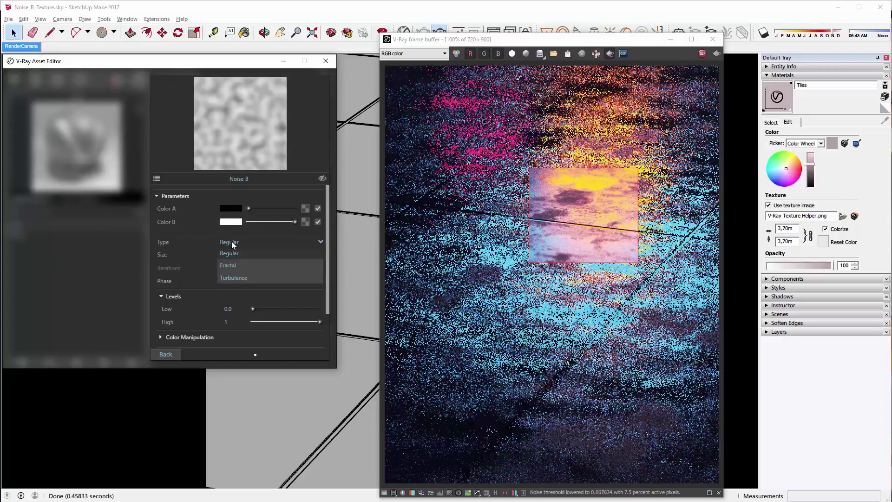
pyautogui.click(232, 241)
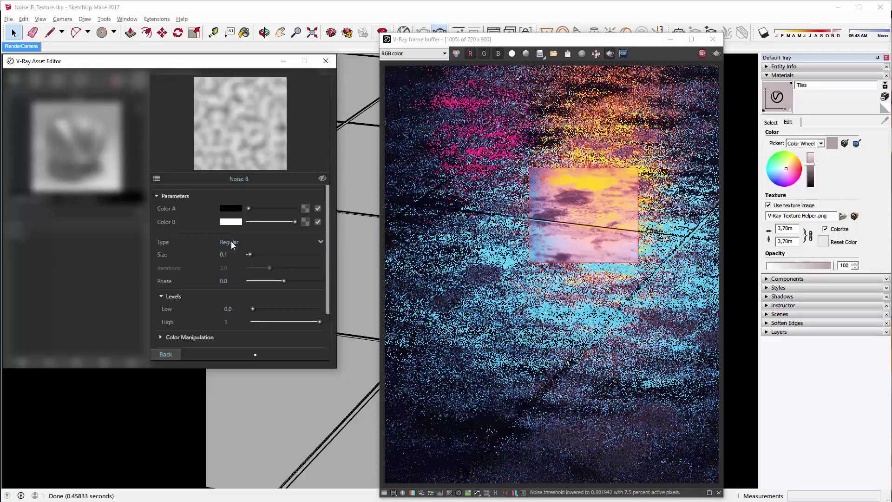
pyautogui.click(231, 242)
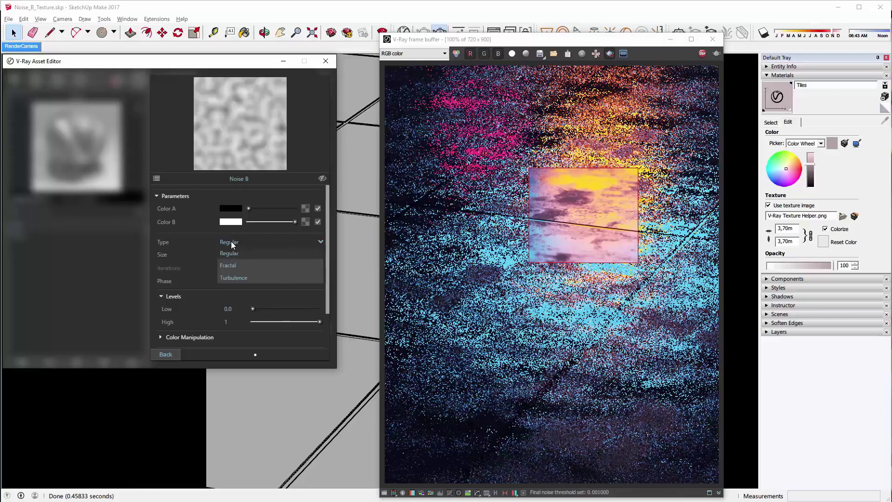
pyautogui.click(228, 265)
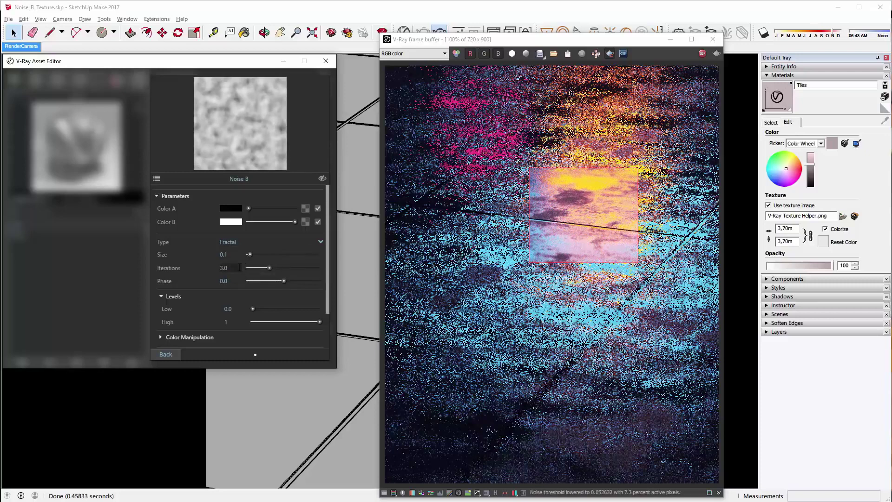
# Set the Noise B size to 0.38 and its levels to 0.34 low and 0.7 high.
pyautogui.moveTo(246, 259); pyautogui.dragTo(257, 258)
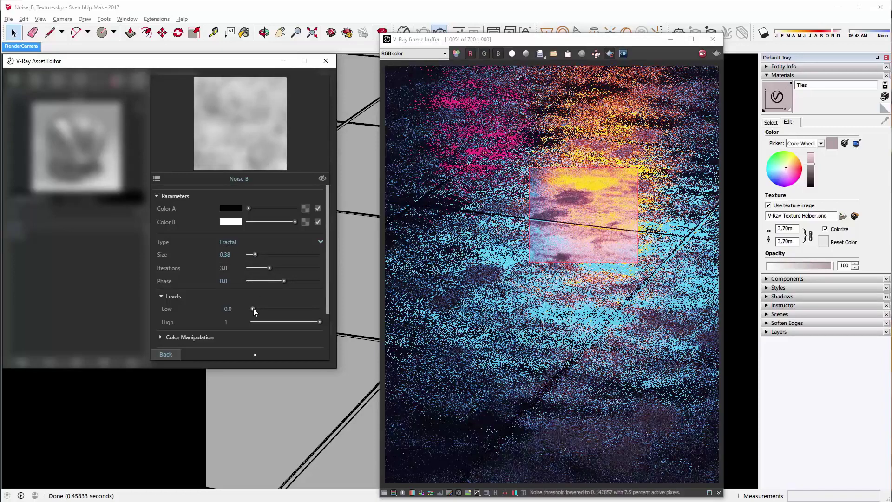
pyautogui.moveTo(254, 308); pyautogui.dragTo(263, 309)
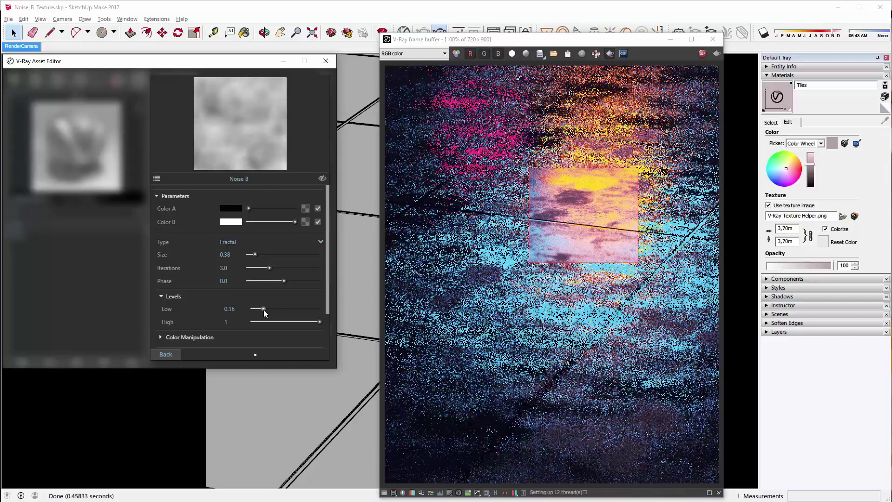
pyautogui.moveTo(319, 322); pyautogui.dragTo(275, 308)
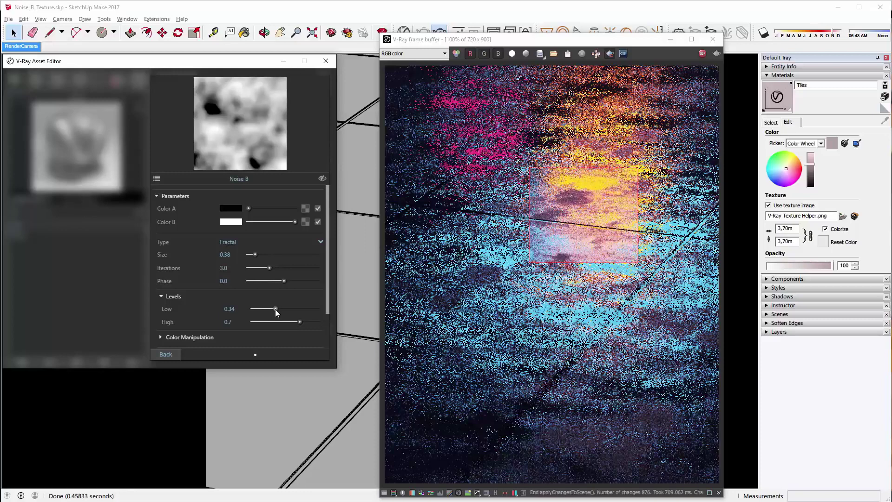
# Enable 3D mapping for the Noise B texture and set its size to 2.
pyautogui.scroll(-2, 263, 297)
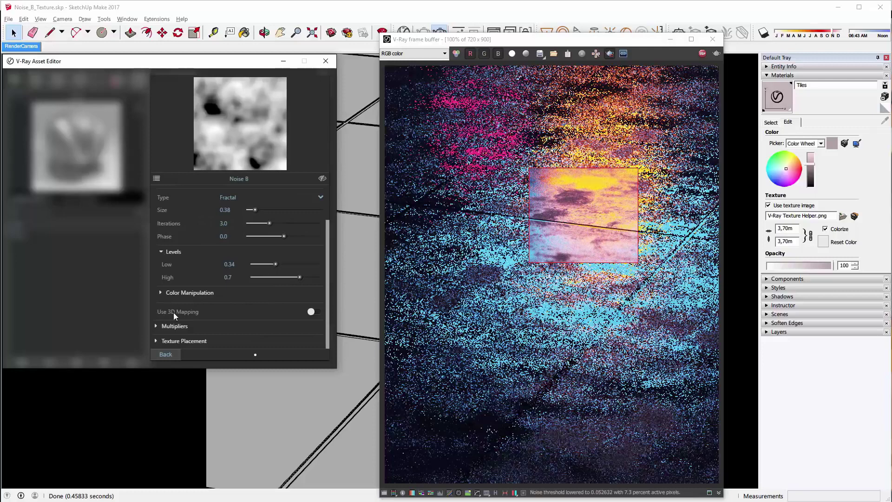
pyautogui.click(318, 312)
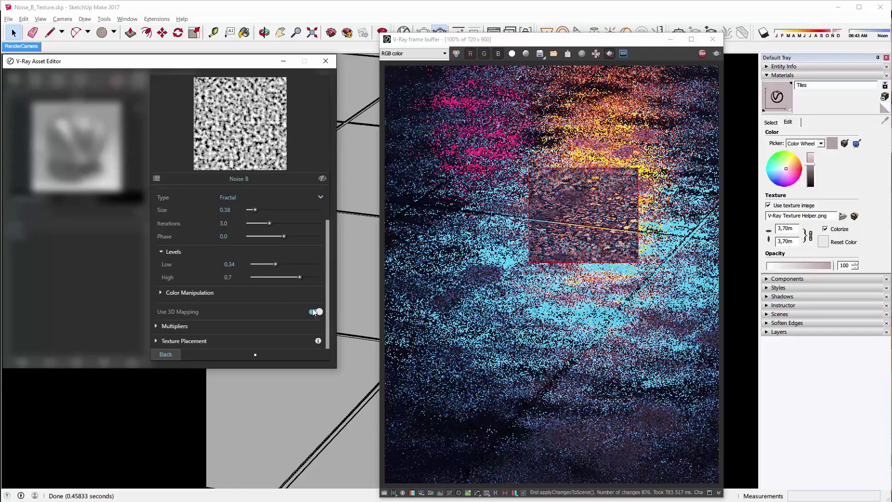
pyautogui.scroll(2, 288, 300)
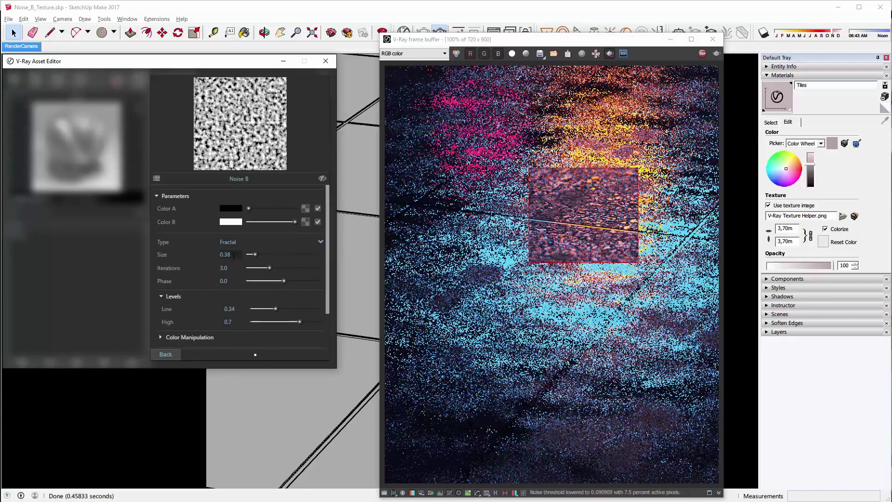
pyautogui.write('2')
pyautogui.press('Return')
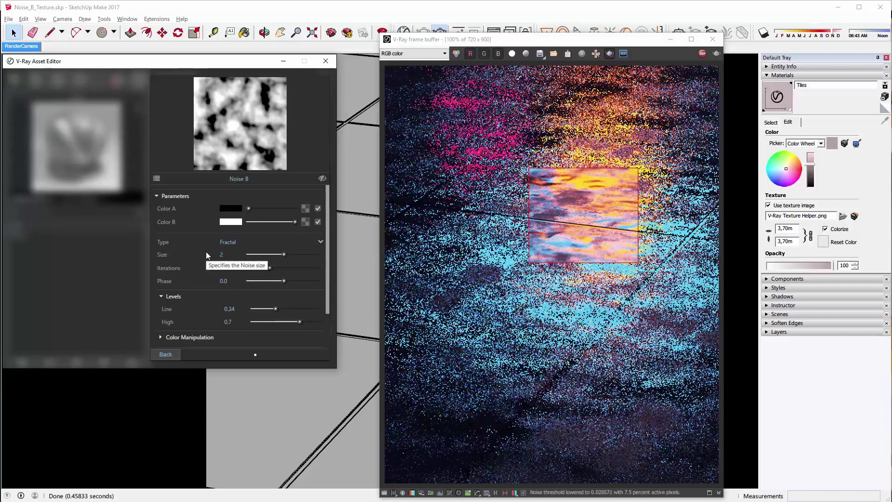
# Set the Noise B size to 1 and its low level to 0.17.
pyautogui.doubleClick(228, 254)
pyautogui.write('1')
pyautogui.press('Return')
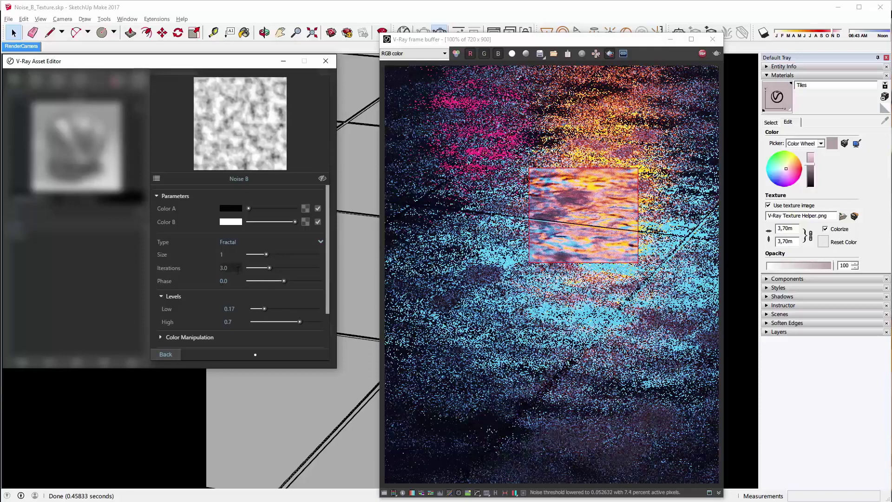
# Set the Noise B iterations to 10 and the phase to 2.08.
pyautogui.write('10')
pyautogui.press('Return')
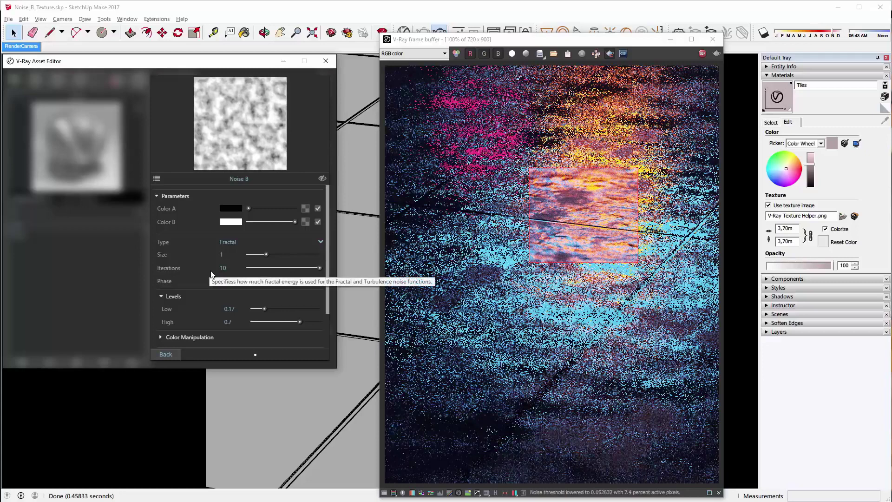
pyautogui.moveTo(283, 281); pyautogui.dragTo(292, 281)
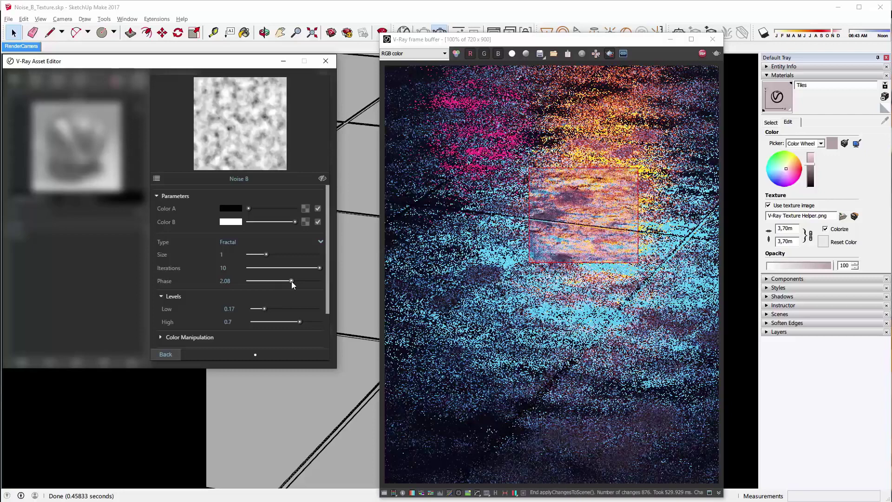
# Expand the Noise B texture placement settings and switch 3D mapping off and back on.
pyautogui.scroll(-2, 280, 277)
pyautogui.click(202, 340)
pyautogui.scroll(-5, 213, 320)
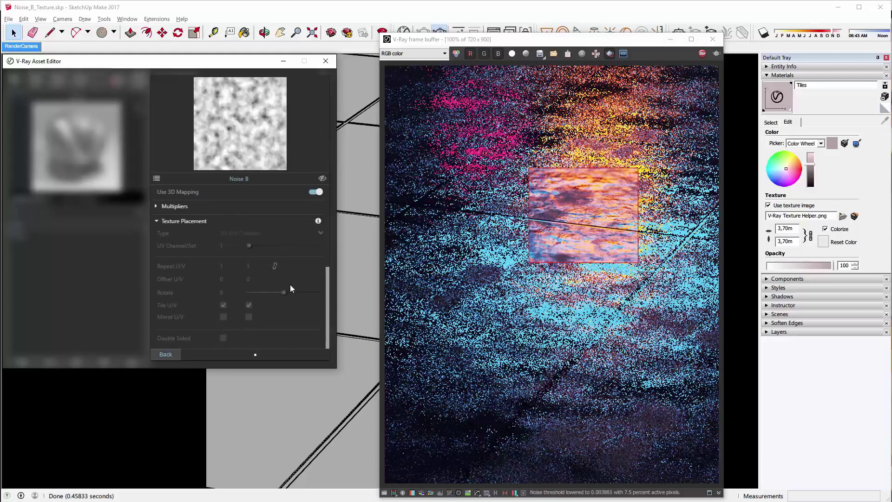
pyautogui.scroll(2, 293, 260)
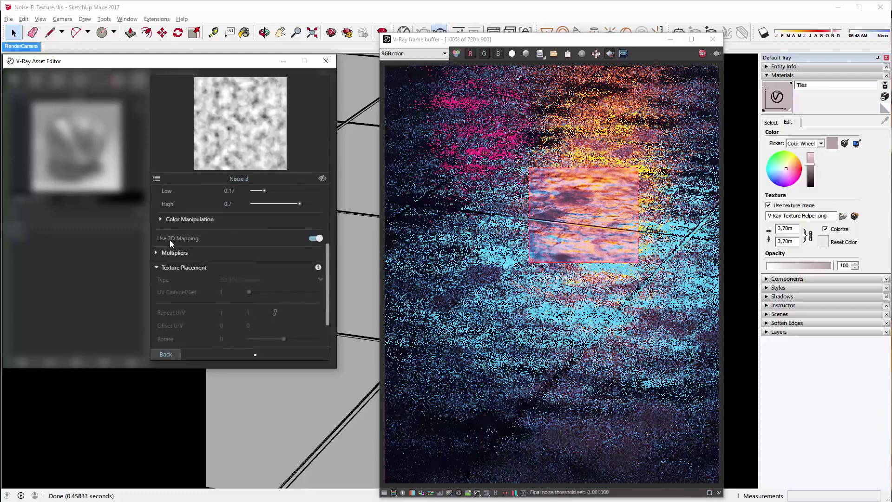
pyautogui.scroll(-2, 317, 233)
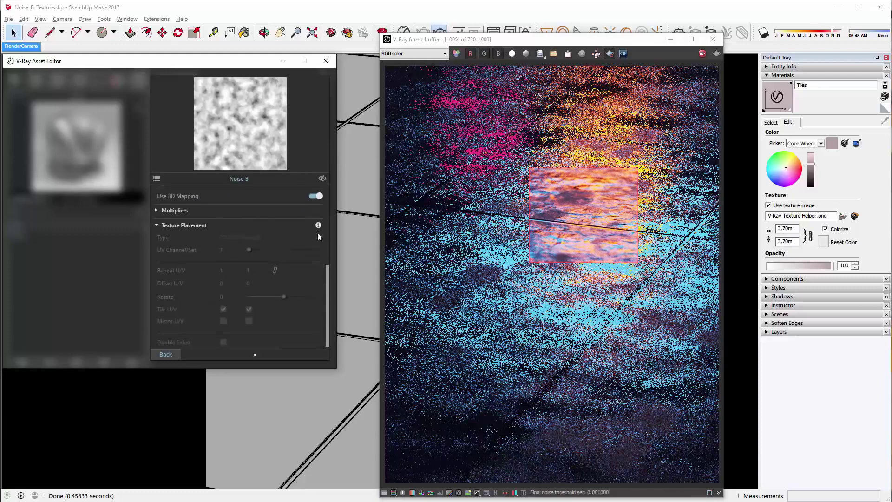
pyautogui.click(316, 192)
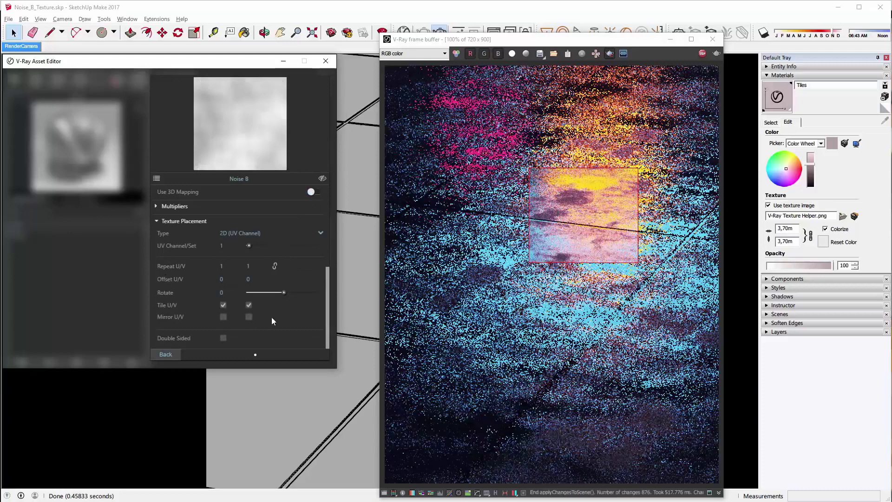
pyautogui.click(318, 192)
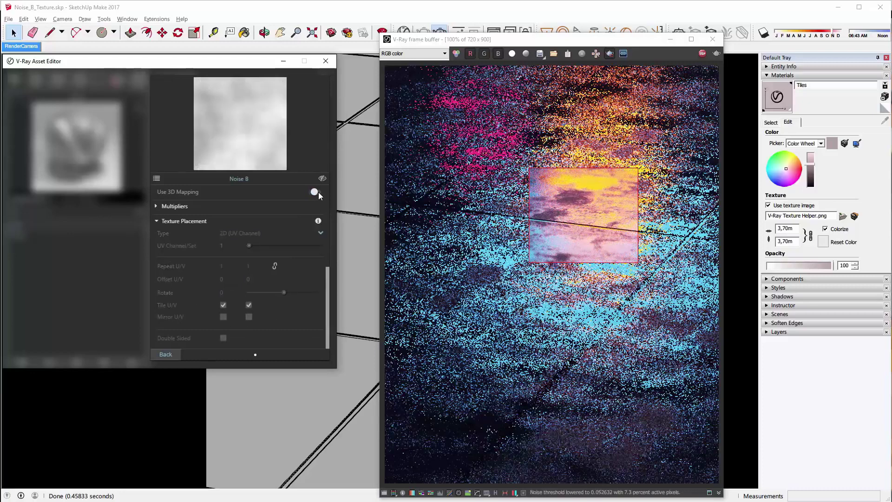
pyautogui.scroll(2, 277, 251)
pyautogui.scroll(5, 277, 254)
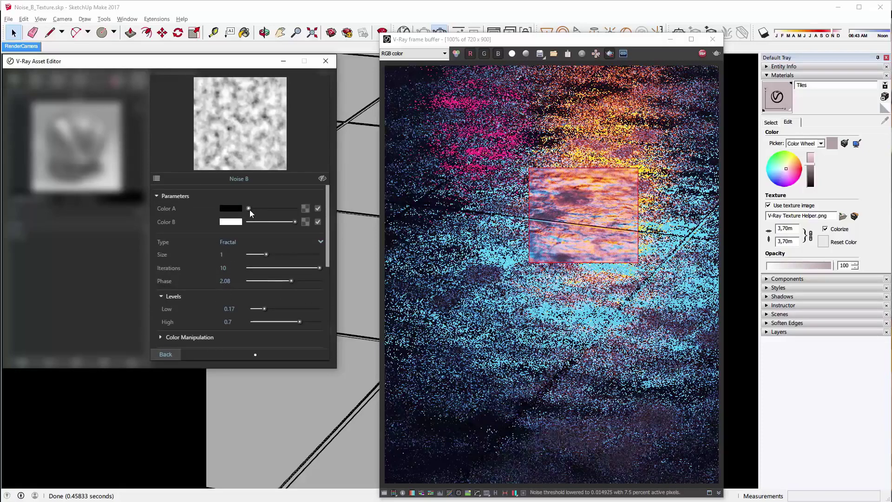
# Return to the Tiles material, stop the interactive render and turn off region rendering.
pyautogui.click(170, 355)
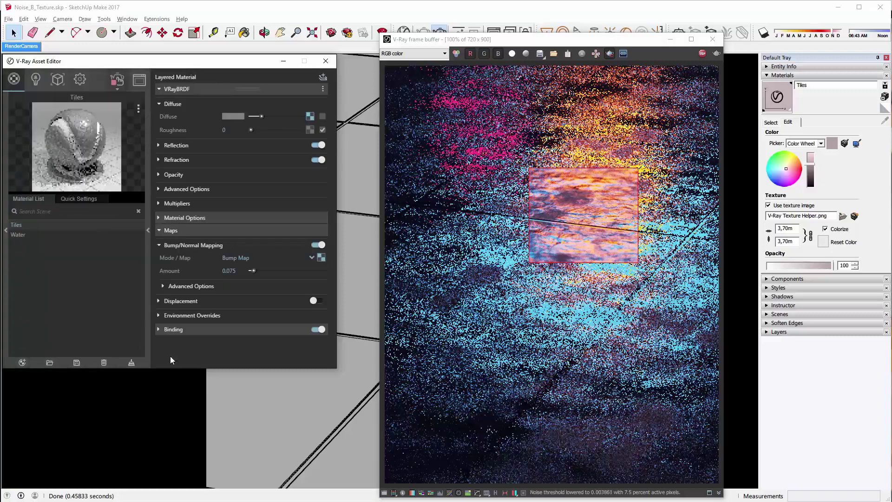
pyautogui.click(702, 54)
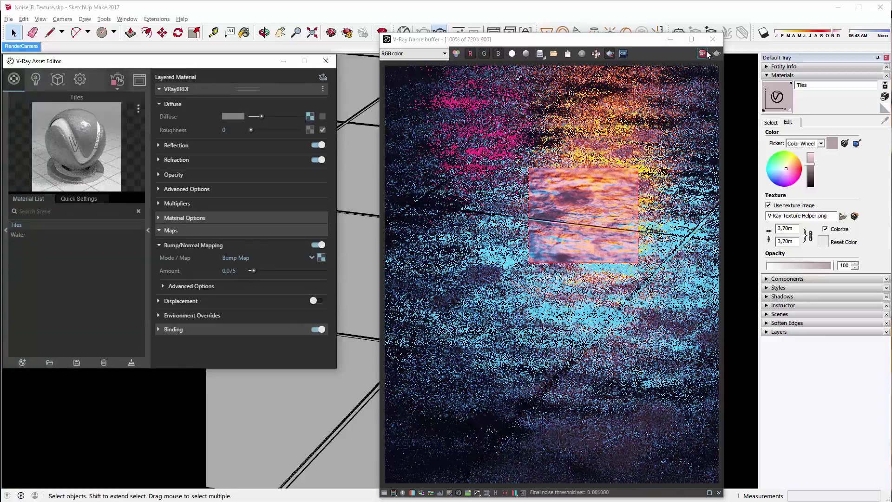
pyautogui.click(609, 55)
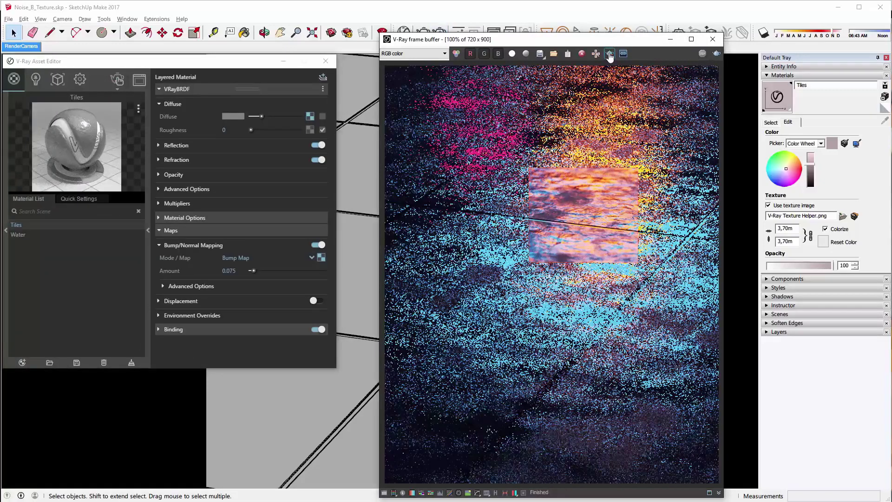
# Close the frame buffer and Asset Editor, and open Viewport Rendering.skp without saving the changes to Noise_B_Texture.skp.
pyautogui.click(713, 40)
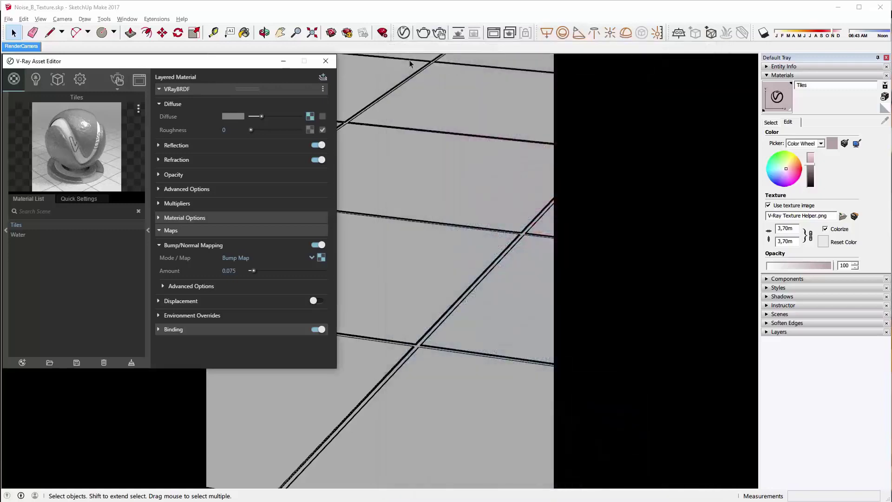
pyautogui.click(325, 60)
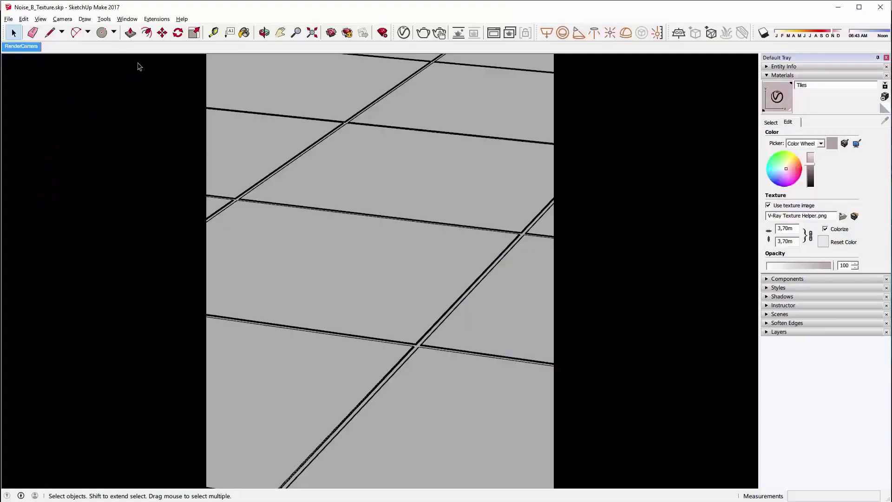
pyautogui.click(10, 19)
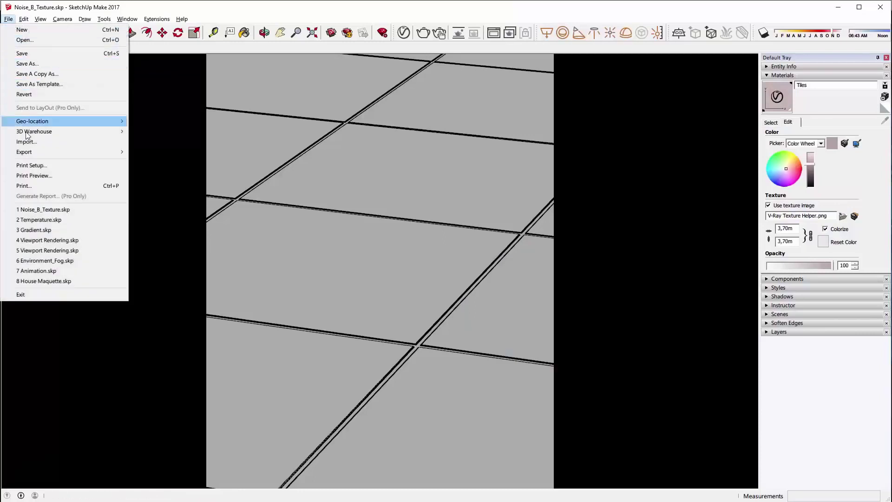
pyautogui.click(60, 239)
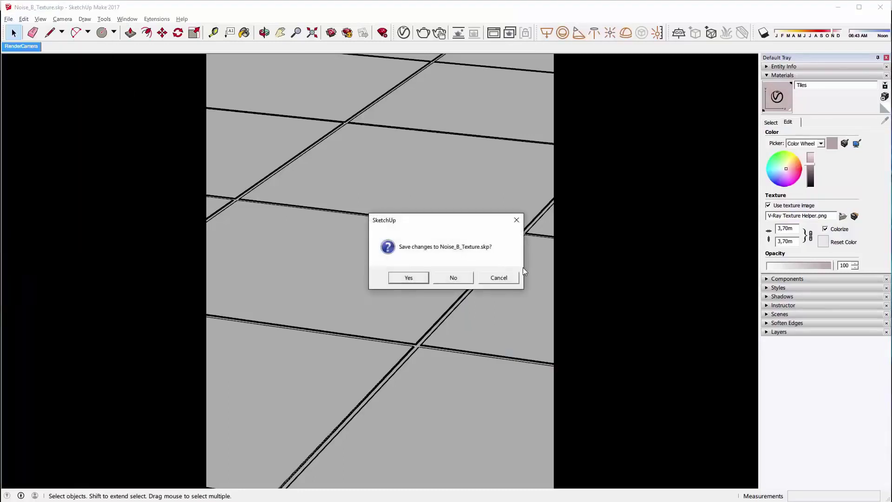
pyautogui.click(455, 277)
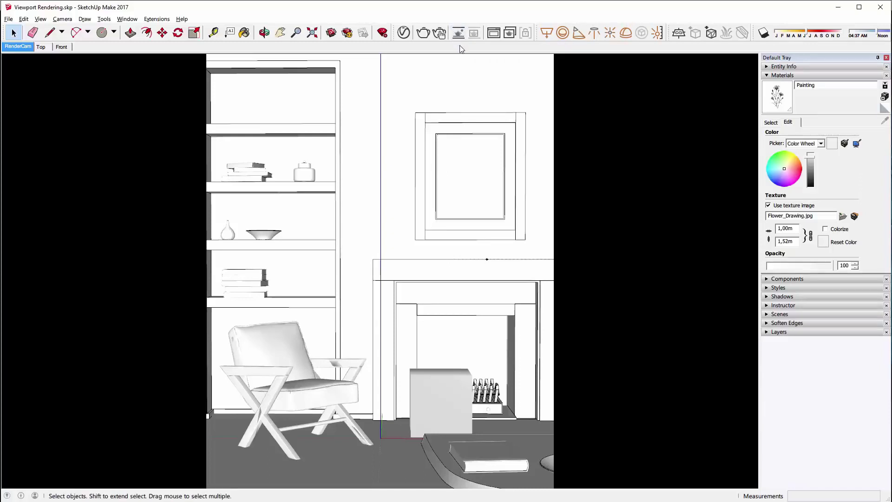
# Start V-Ray viewport rendering of the living room interior.
pyautogui.click(458, 33)
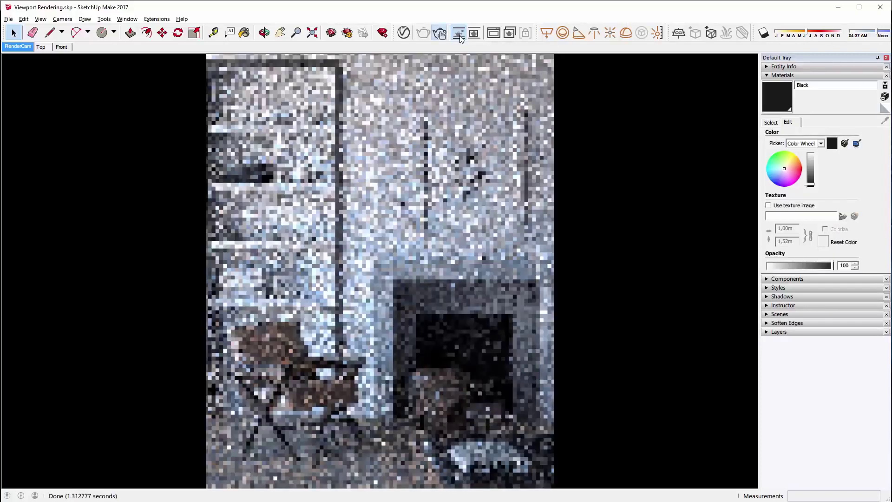
pyautogui.click(458, 33)
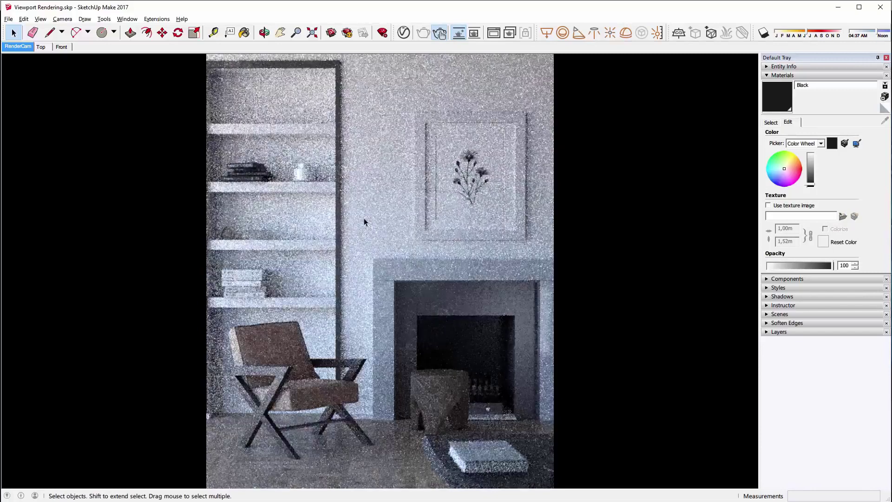
# Orbit and zoom the live viewport render towards the armchair and restore the RenderCam scene view.
pyautogui.press('o')
pyautogui.moveTo(364, 219); pyautogui.dragTo(380, 247)
pyautogui.press('space')
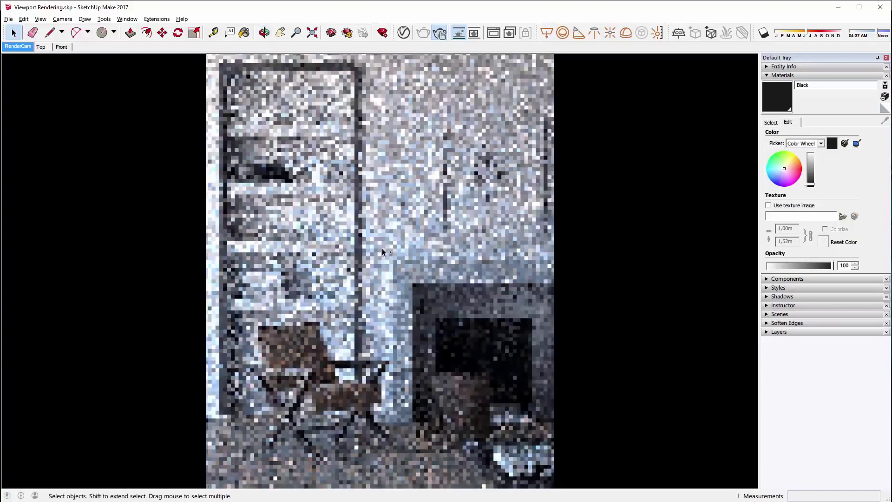
pyautogui.press('o')
pyautogui.moveTo(384, 272); pyautogui.dragTo(401, 283)
pyautogui.press('space')
pyautogui.scroll(3, 403, 397)
pyautogui.moveTo(387, 386); pyautogui.dragTo(419, 317, button='middle')
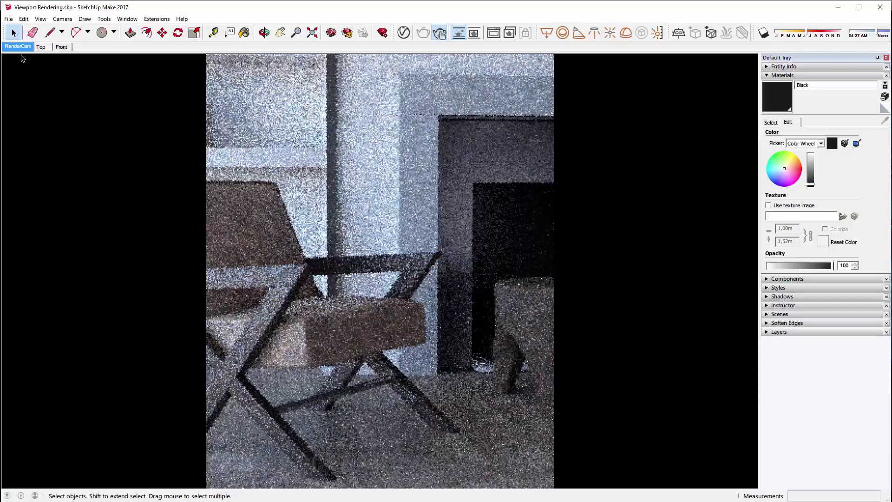
pyautogui.click(18, 48)
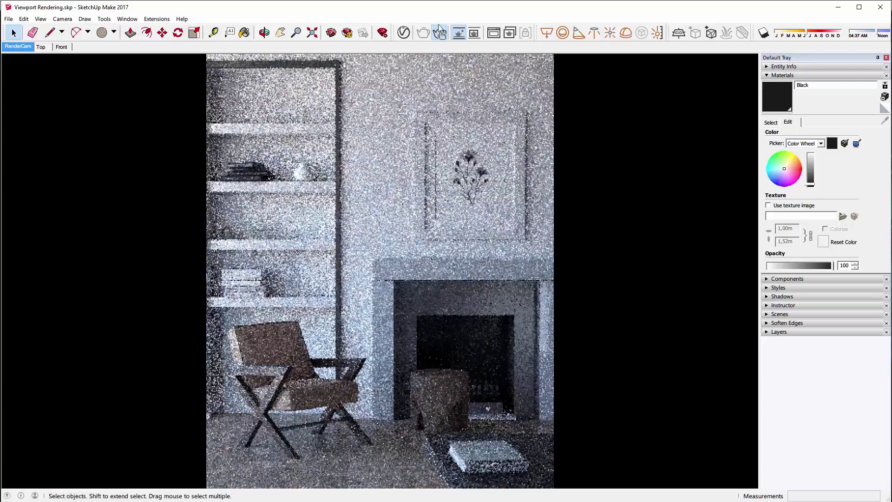
# Enable viewport region rendering and draw render regions around the armchair, the flower painting and the stool.
pyautogui.click(473, 32)
pyautogui.moveTo(220, 310); pyautogui.dragTo(389, 454)
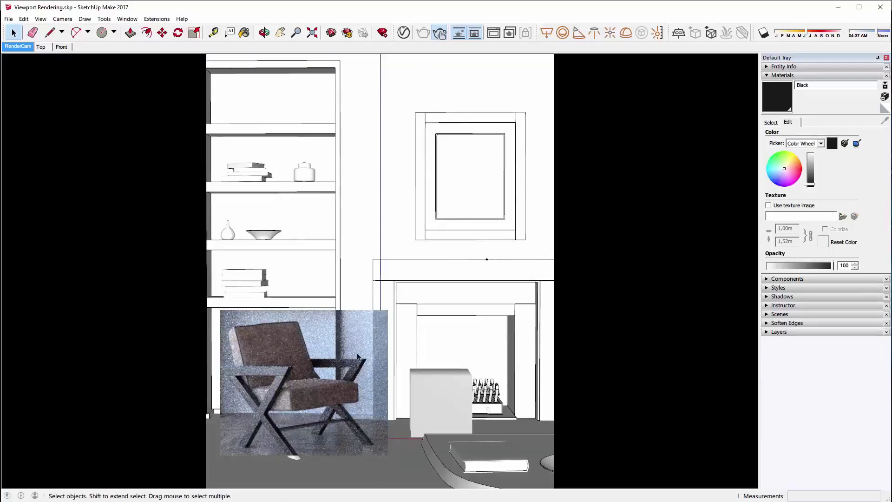
pyautogui.moveTo(432, 127); pyautogui.dragTo(516, 231)
pyautogui.moveTo(398, 360); pyautogui.dragTo(483, 440)
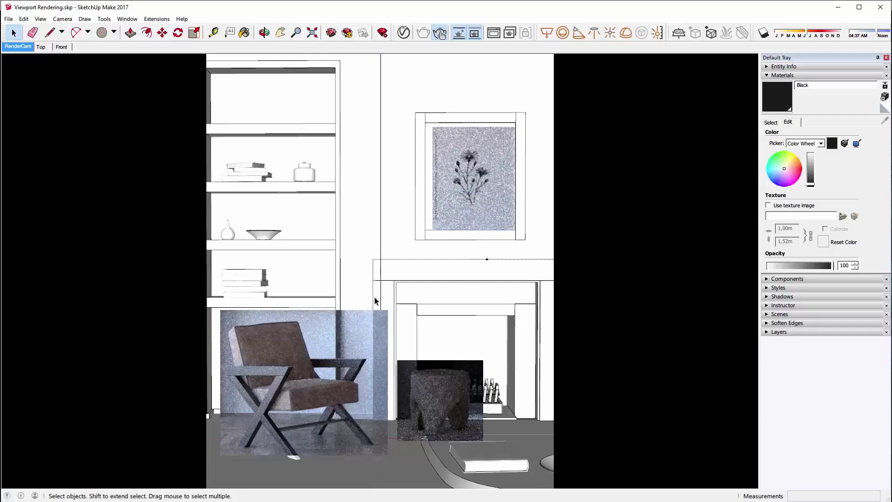
# Add a render region around the shelf with the black books, and turn off viewport region rendering.
pyautogui.moveTo(213, 153); pyautogui.dragTo(332, 195)
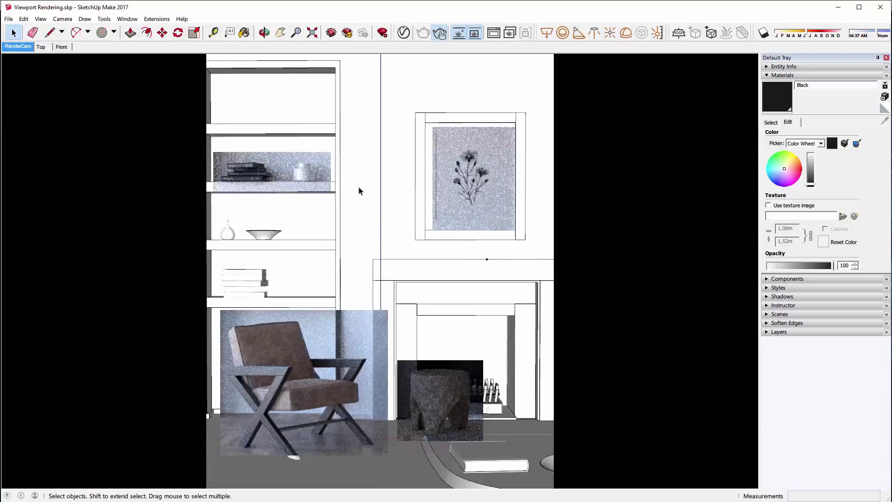
pyautogui.click(478, 37)
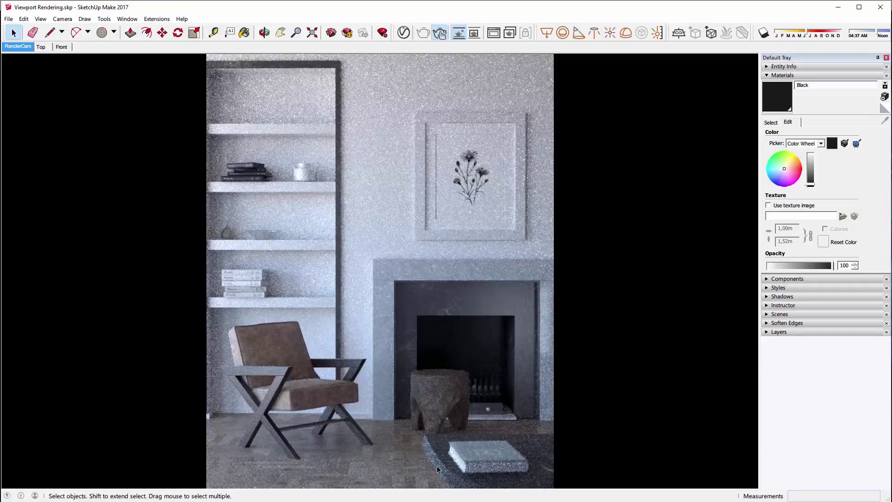
# Open the Asset Editor's materials list and show the settings of the Wood_A material.
pyautogui.click(403, 33)
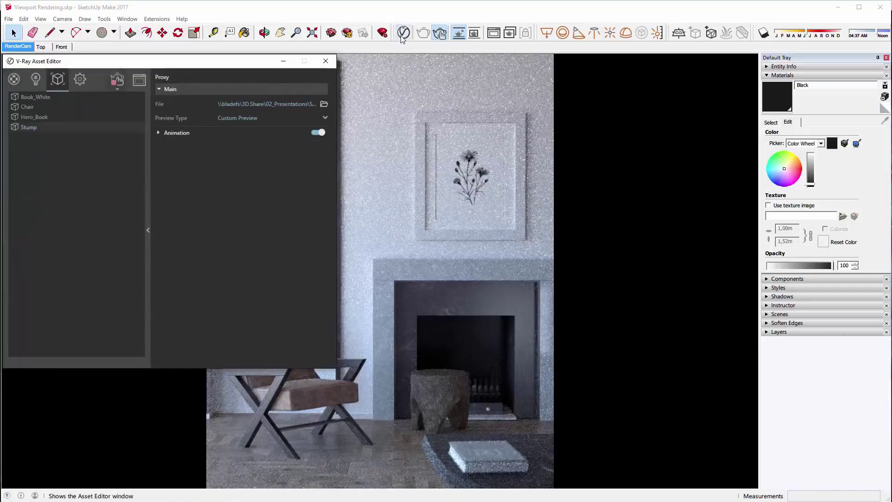
pyautogui.click(148, 230)
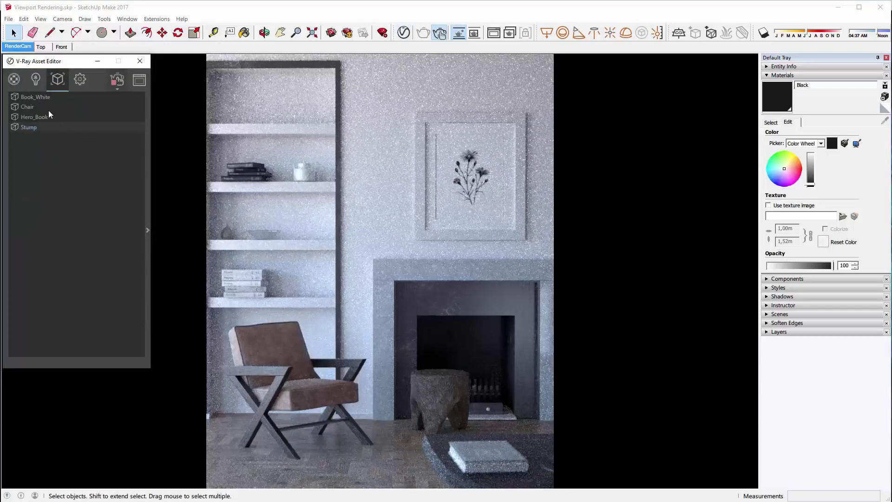
pyautogui.click(16, 80)
pyautogui.scroll(-2, 79, 286)
pyautogui.click(28, 352)
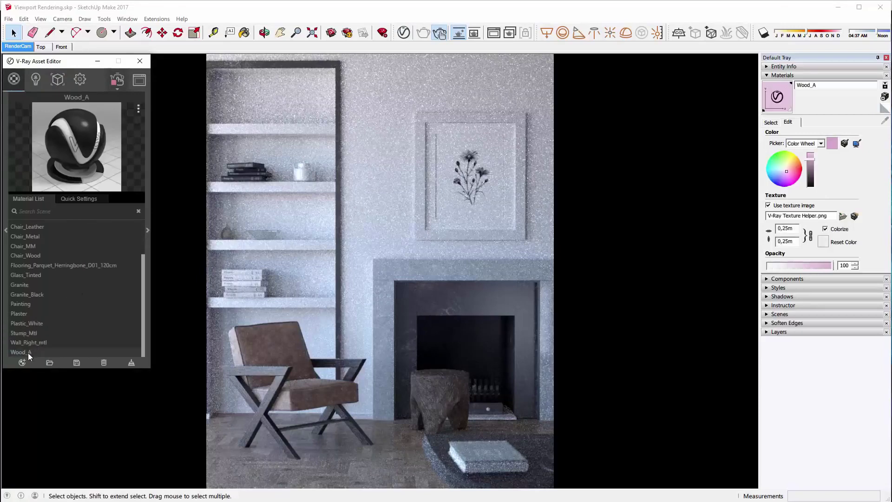
pyautogui.click(147, 230)
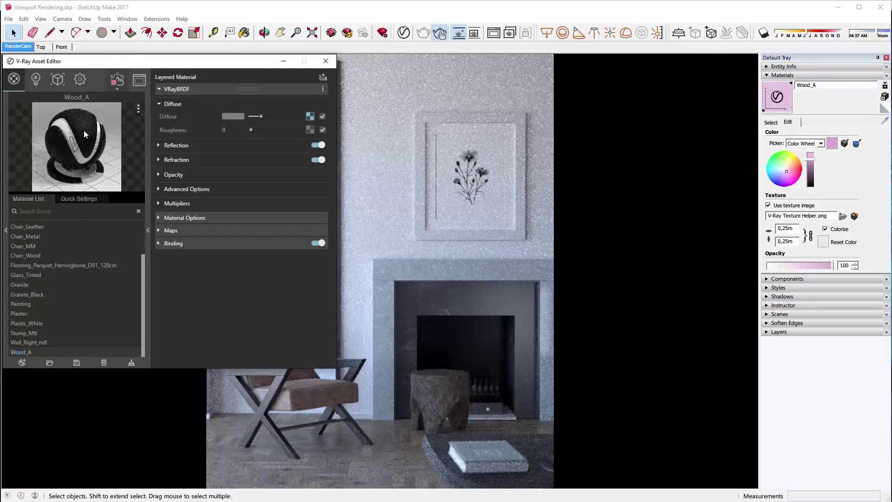
# Examine the file path of the Wood_A diffuse bitmap, and return to the material settings.
pyautogui.click(310, 116)
pyautogui.click(311, 219)
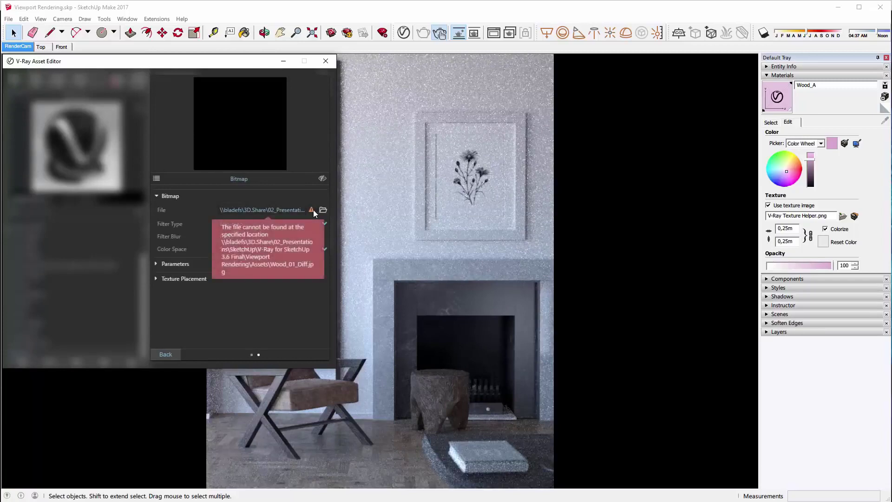
pyautogui.click(297, 210)
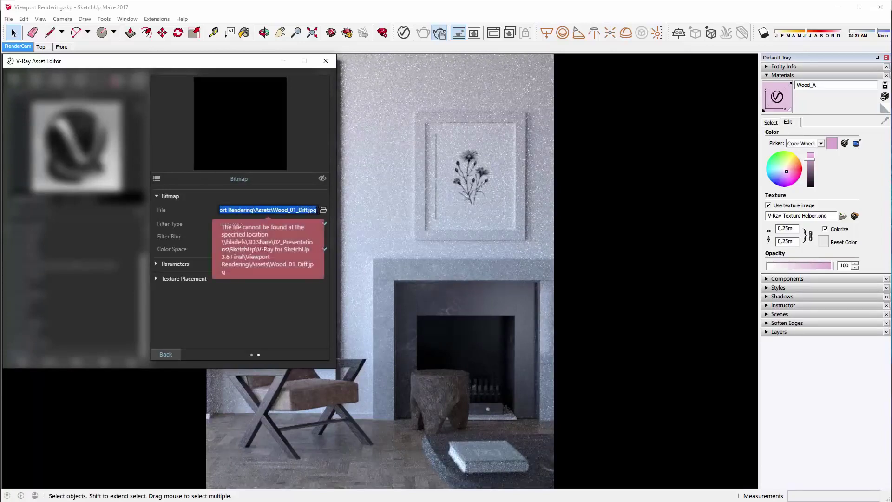
pyautogui.click(200, 309)
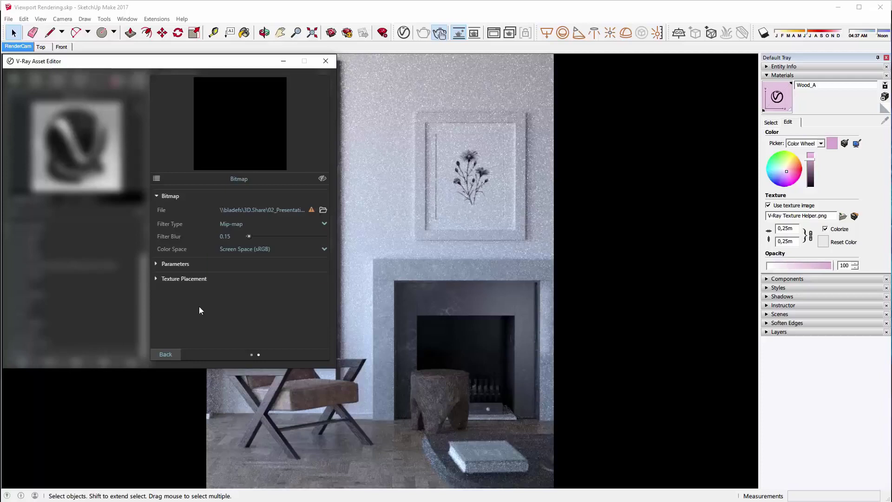
pyautogui.click(165, 354)
pyautogui.click(166, 355)
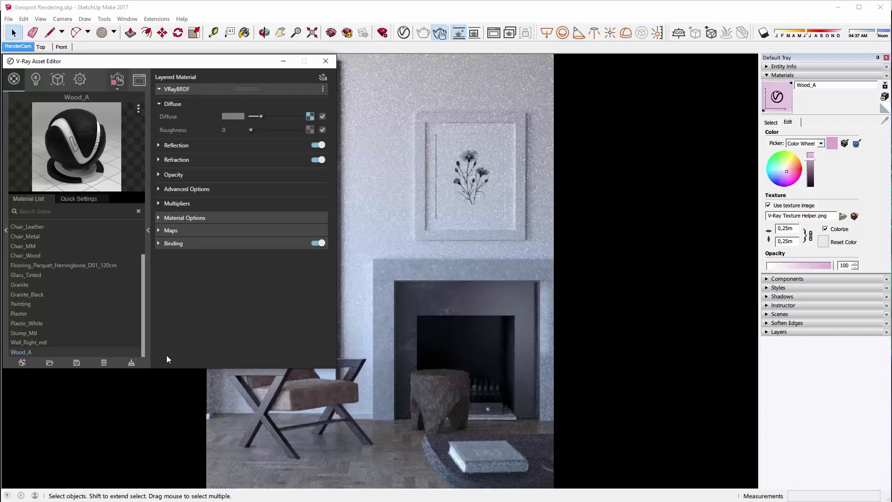
# Compare the Painting material's diffuse bitmap path with its SketchUp texture image name, and collapse the material settings.
pyautogui.click(24, 303)
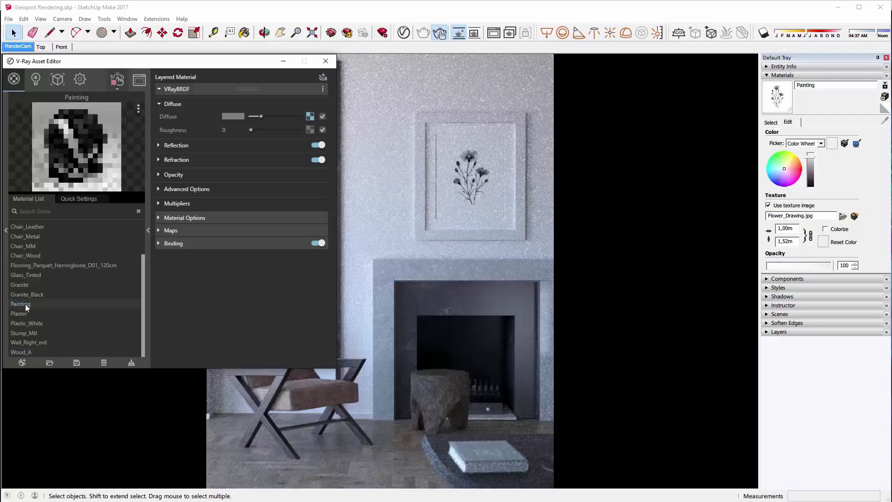
pyautogui.click(309, 116)
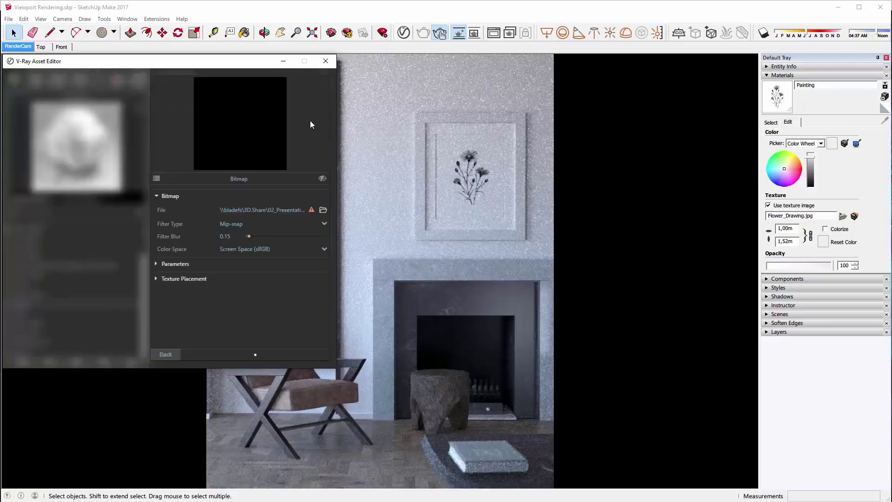
pyautogui.moveTo(313, 210)
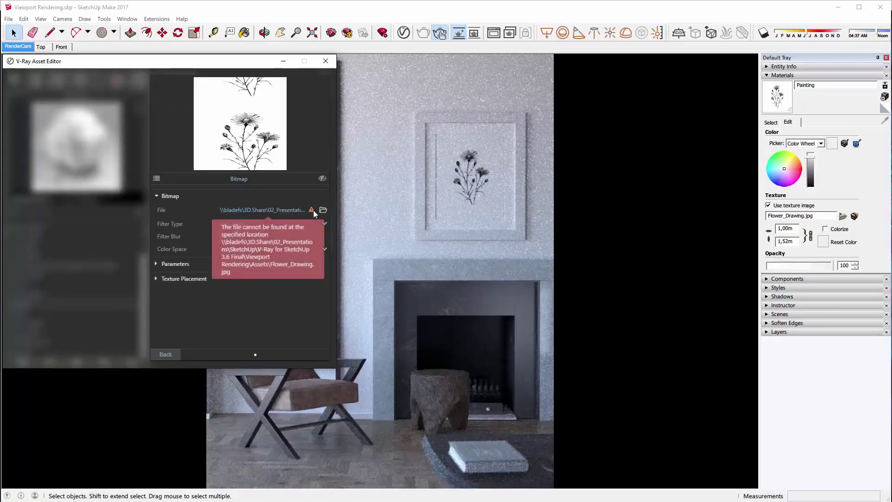
pyautogui.moveTo(222, 210); pyautogui.dragTo(358, 210)
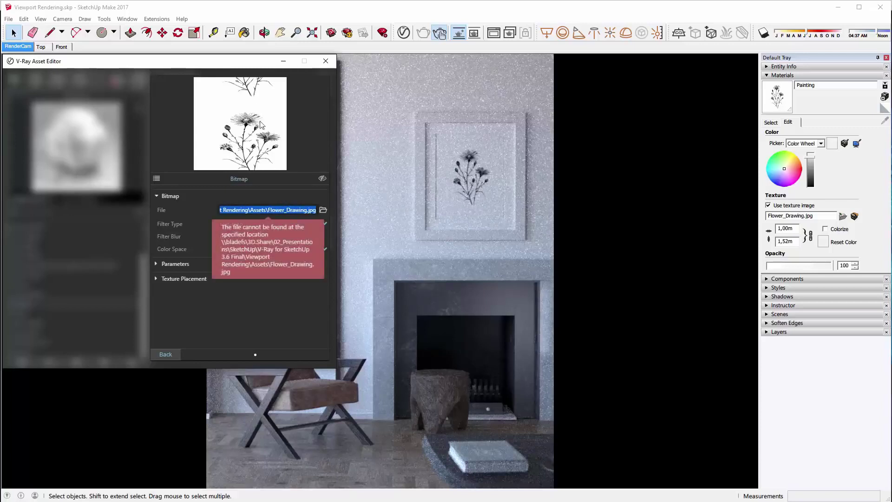
pyautogui.click(353, 93)
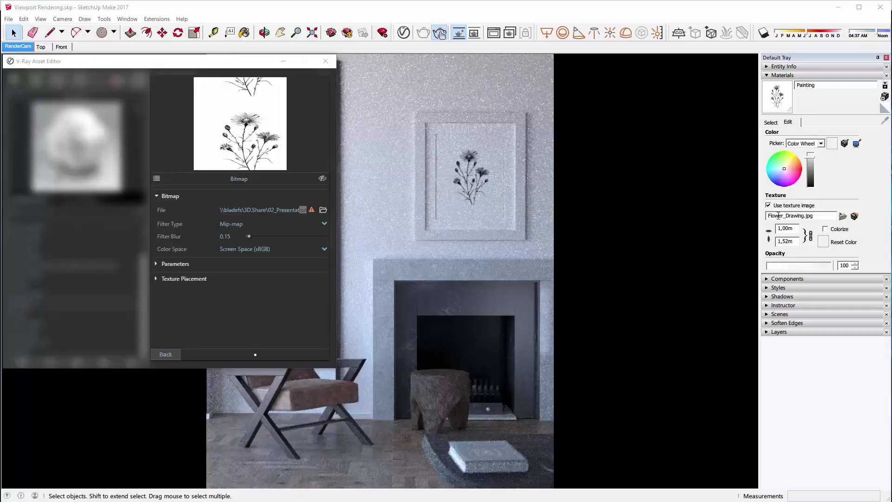
pyautogui.click(818, 215)
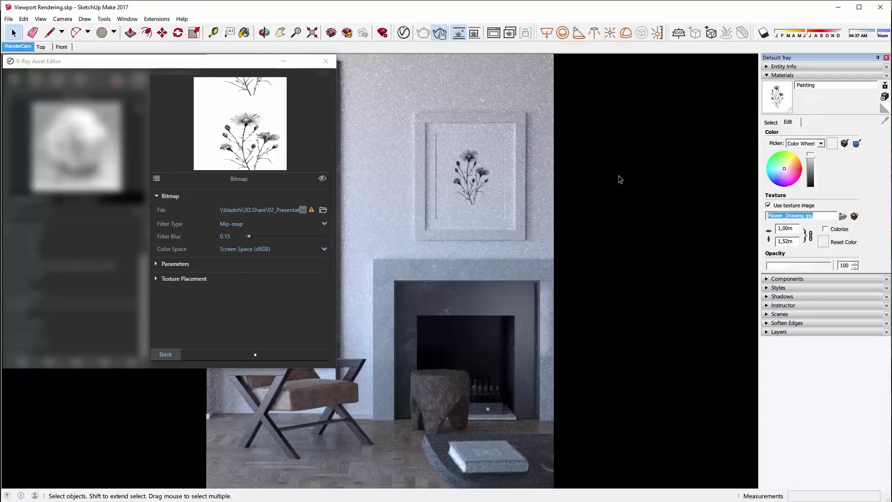
pyautogui.click(168, 355)
pyautogui.click(147, 230)
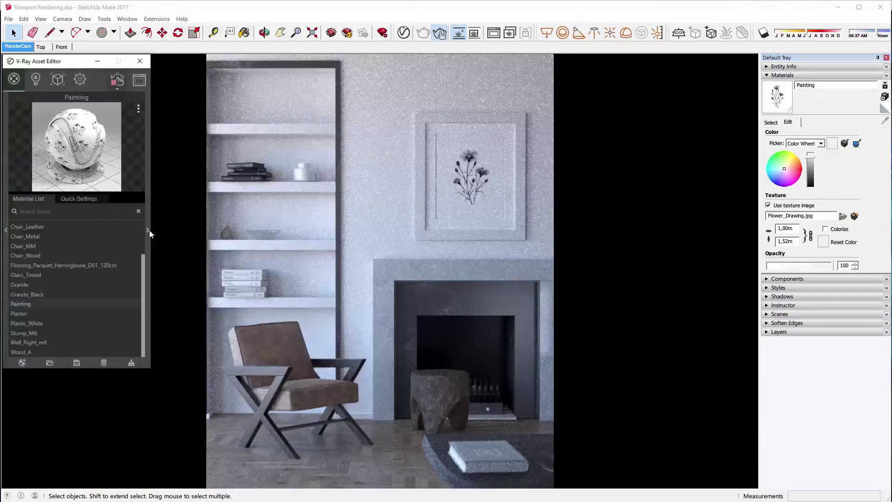
# Open the V-Ray File Path Editor and check the asset grouping options, keeping State.
pyautogui.click(161, 19)
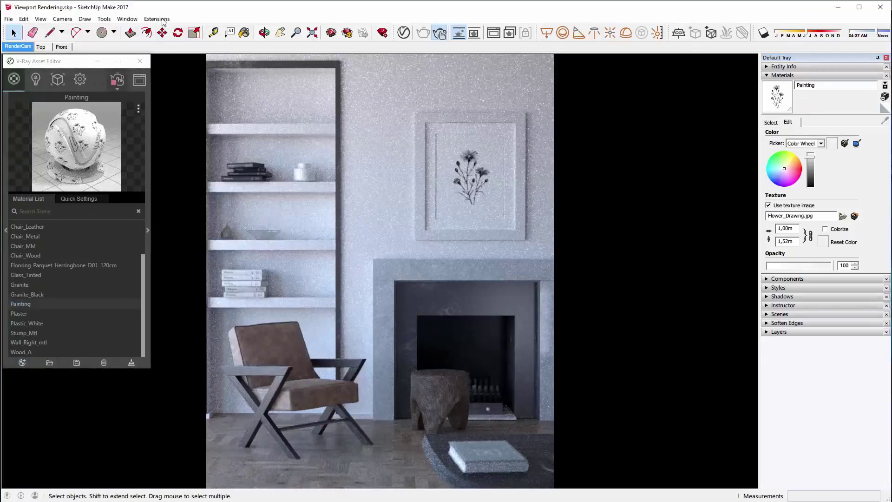
pyautogui.moveTo(146, 39)
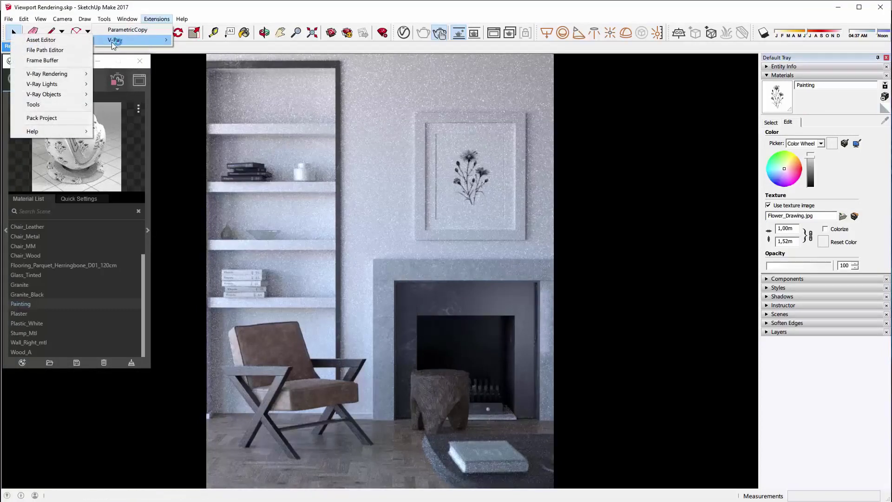
pyautogui.click(77, 49)
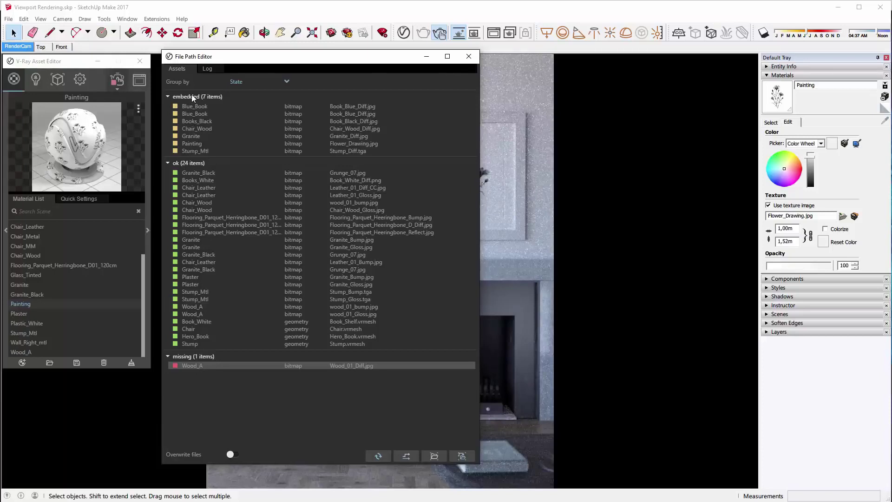
pyautogui.click(240, 83)
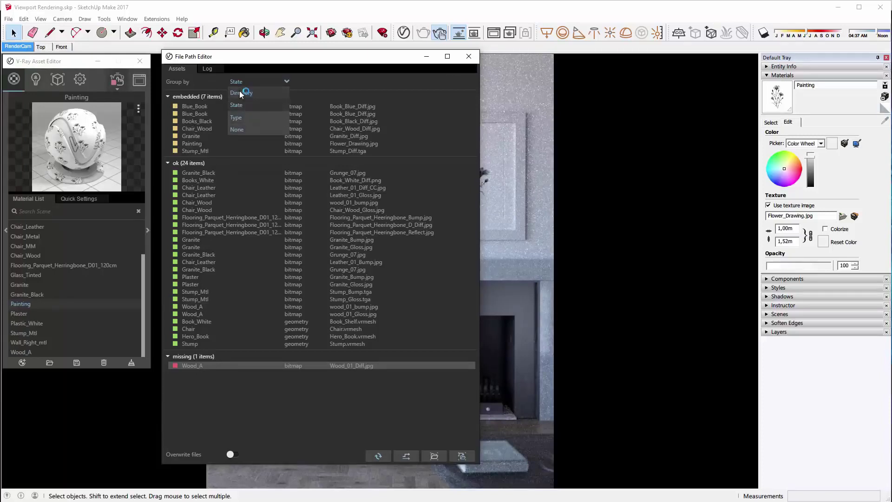
pyautogui.click(254, 82)
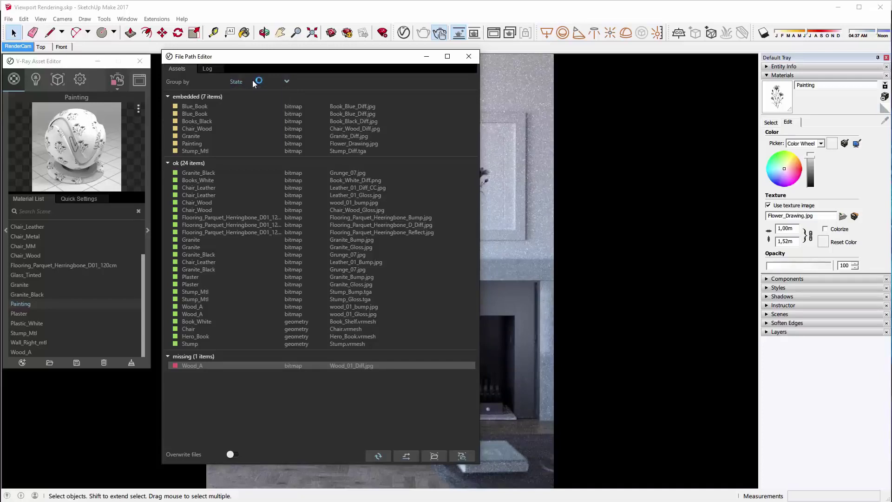
# Save all embedded bitmaps to the Assets folder of Viewport Rendering and repath them to that folder.
pyautogui.click(202, 106)
pyautogui.keyDown('shift'); pyautogui.click(194, 150); pyautogui.keyUp('shift')
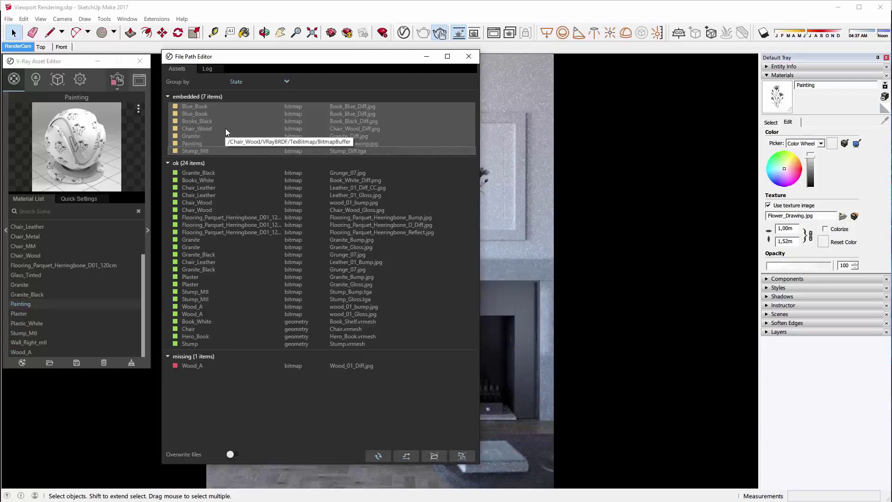
pyautogui.click(436, 457)
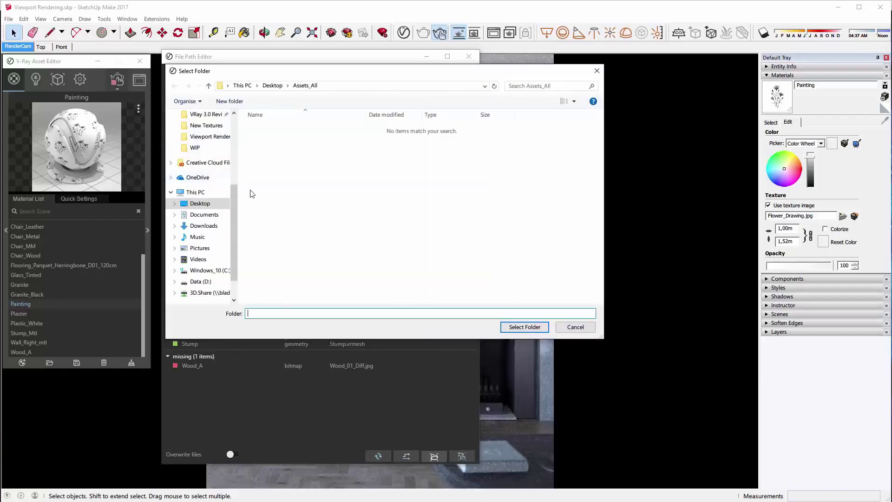
pyautogui.click(213, 137)
pyautogui.doubleClick(269, 130)
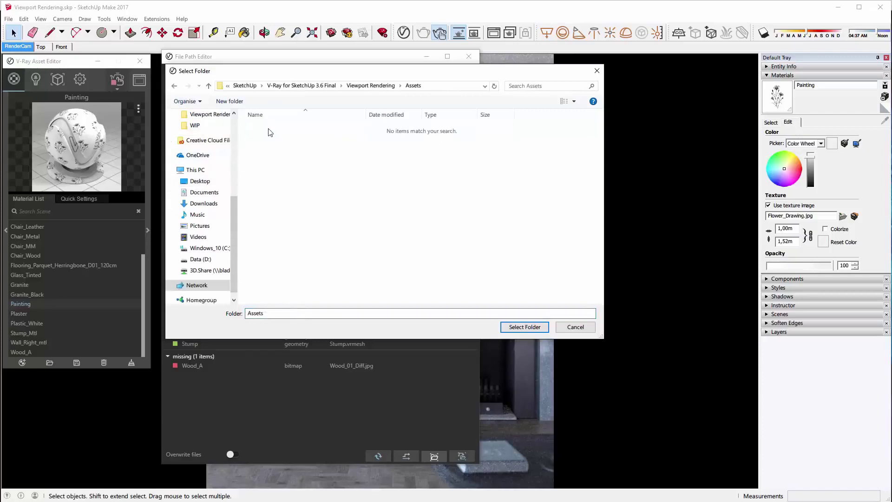
pyautogui.click(524, 328)
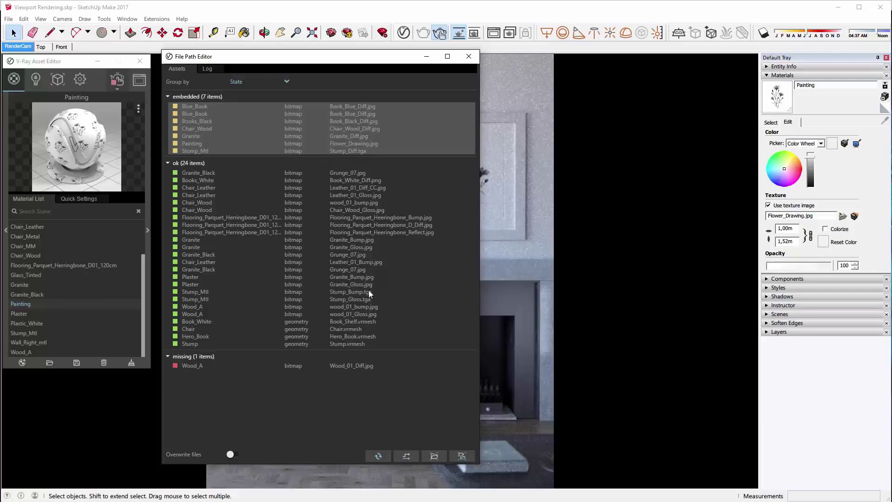
pyautogui.click(403, 454)
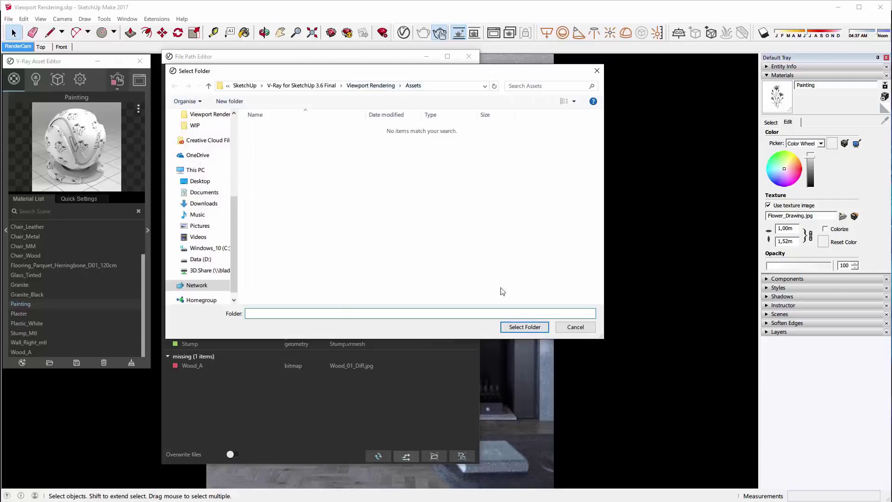
pyautogui.click(522, 327)
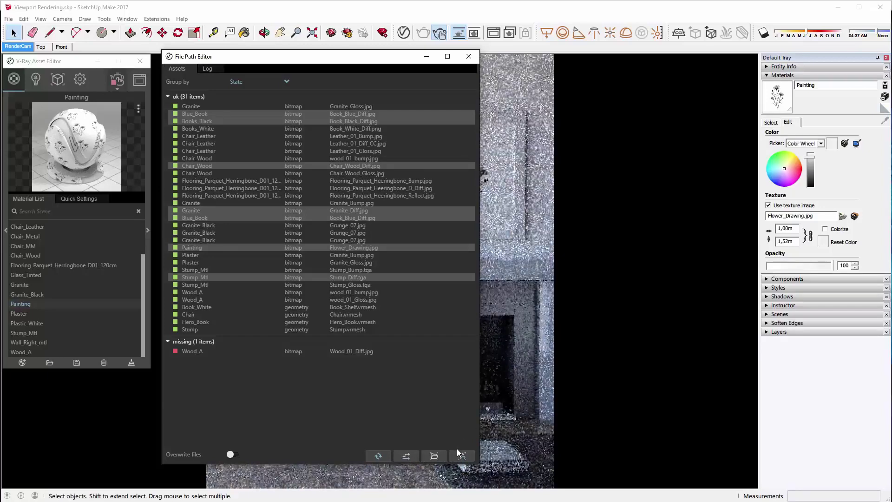
# Repath the missing Wood_A bitmap to Wood_01_Diff.jpg in the desktop's missing asset folder, and move the File Path Editor aside.
pyautogui.click(202, 351)
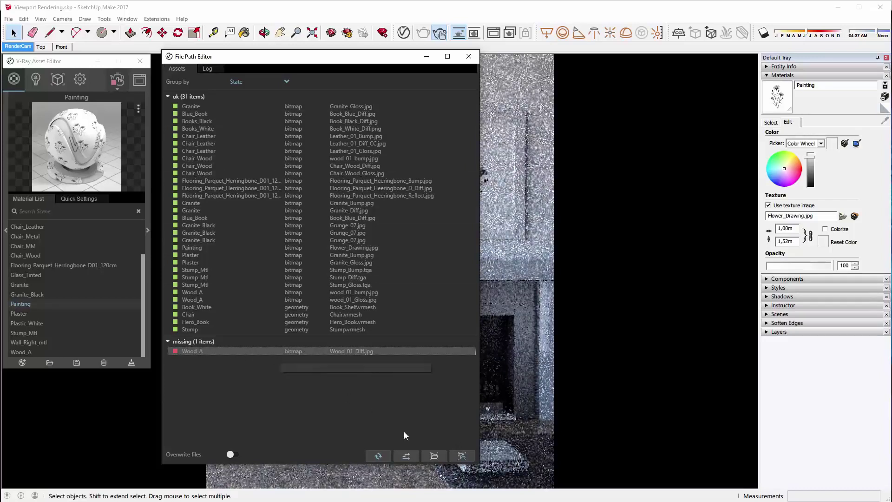
pyautogui.click(411, 456)
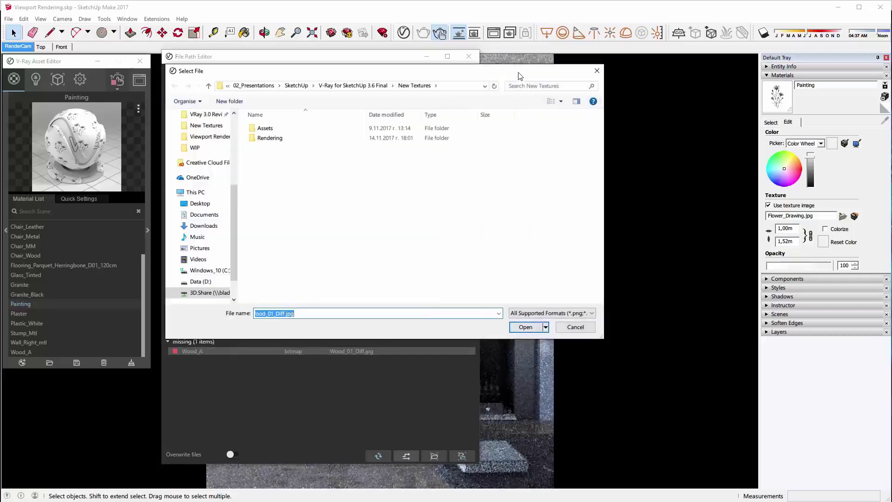
pyautogui.scroll(2, 211, 131)
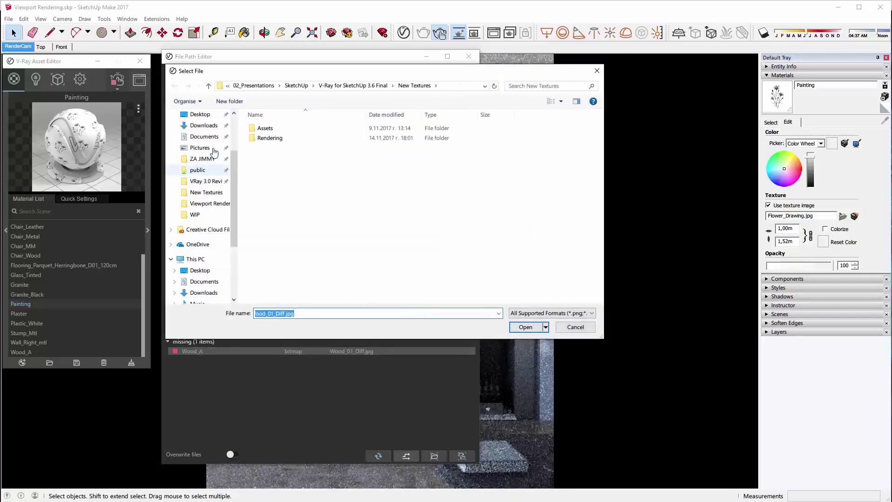
pyautogui.click(199, 114)
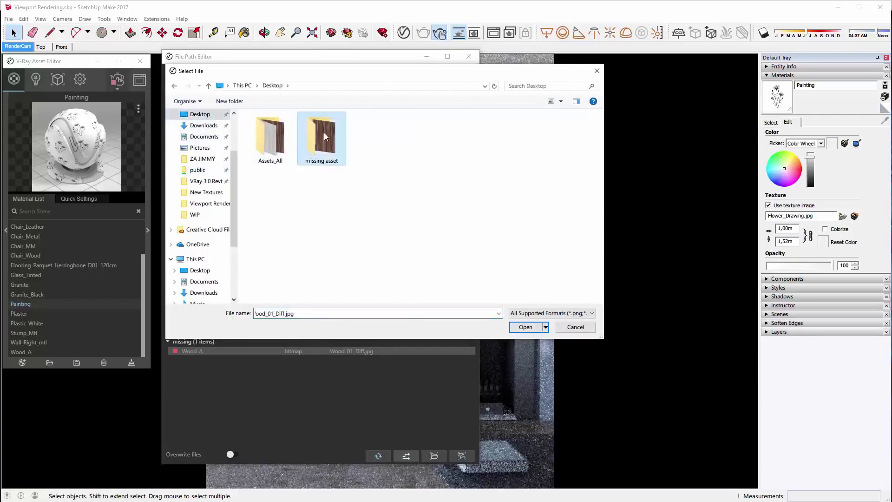
pyautogui.doubleClick(324, 132)
pyautogui.click(280, 134)
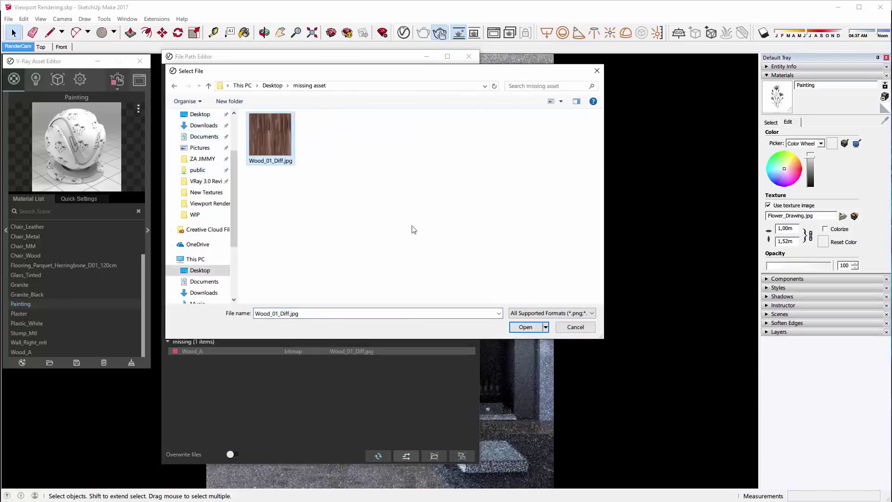
pyautogui.click(525, 327)
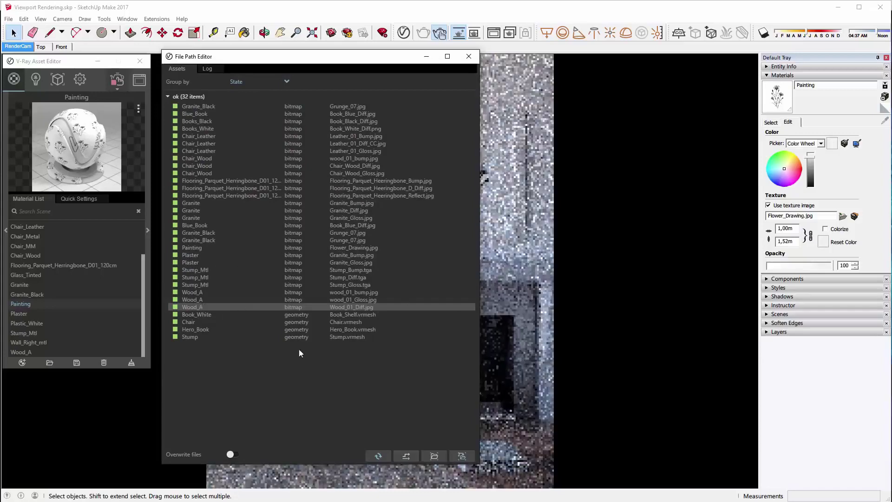
pyautogui.moveTo(404, 58); pyautogui.dragTo(298, 55)
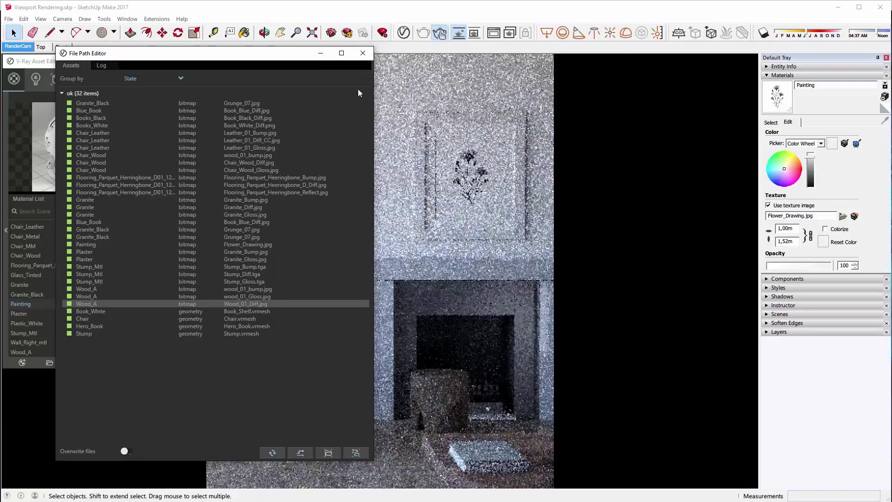
# Close the File Path Editor and stop the interactive viewport render.
pyautogui.click(363, 53)
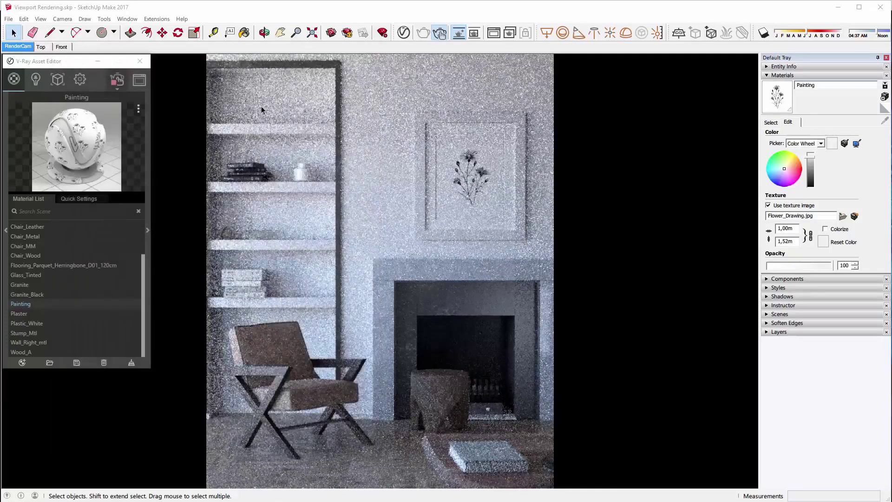
pyautogui.click(118, 83)
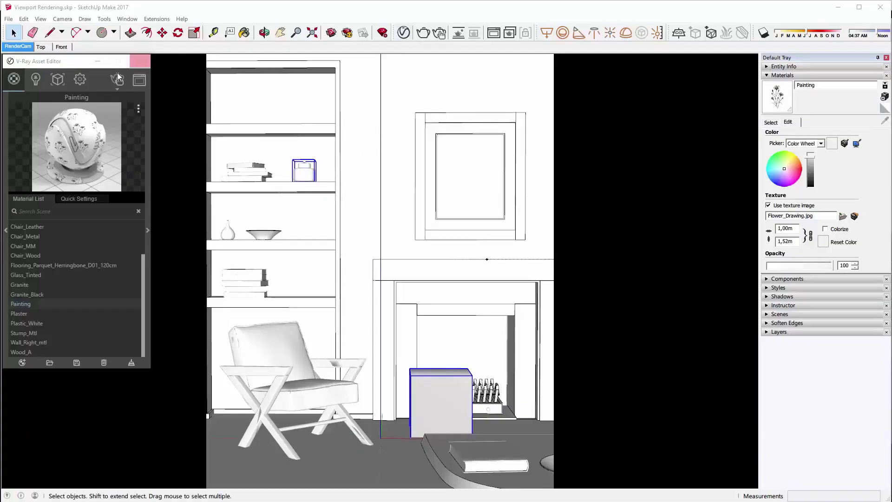
# Render progressively with Interactive off, Quality set to Low and the Denoiser on, and turn off region rendering in the frame buffer.
pyautogui.click(81, 78)
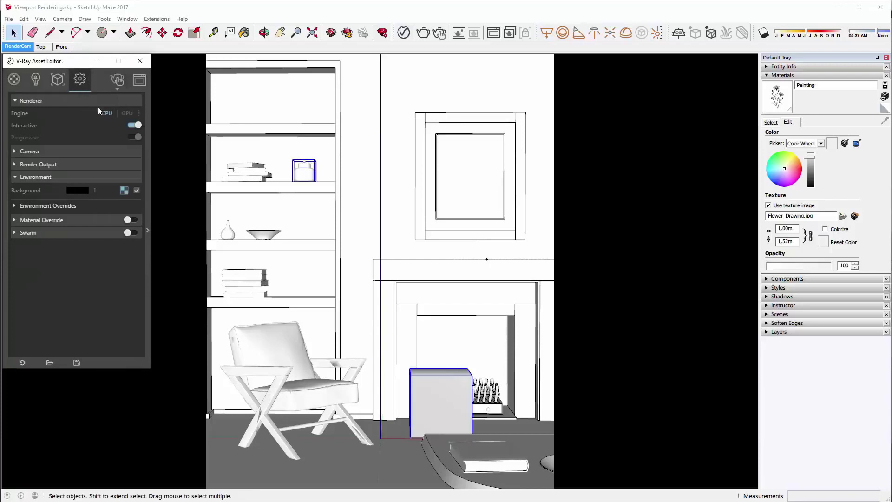
pyautogui.click(134, 125)
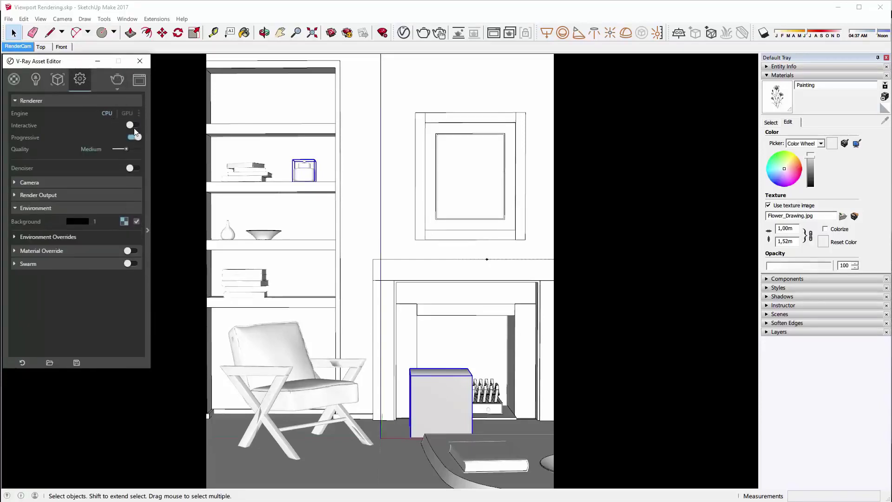
pyautogui.moveTo(126, 148); pyautogui.dragTo(122, 149)
pyautogui.click(121, 81)
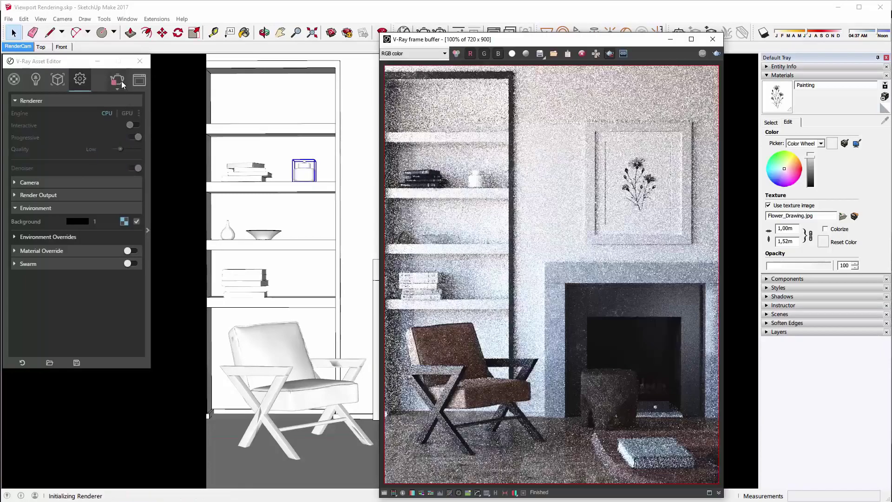
pyautogui.click(610, 54)
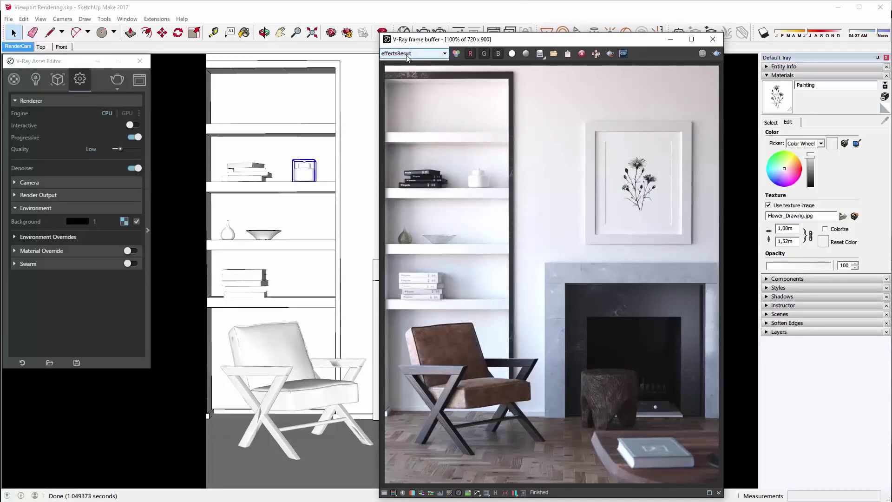
# Open the frame buffer's lens effects settings and turn on the Bloom effect.
pyautogui.click(524, 493)
pyautogui.click(269, 68)
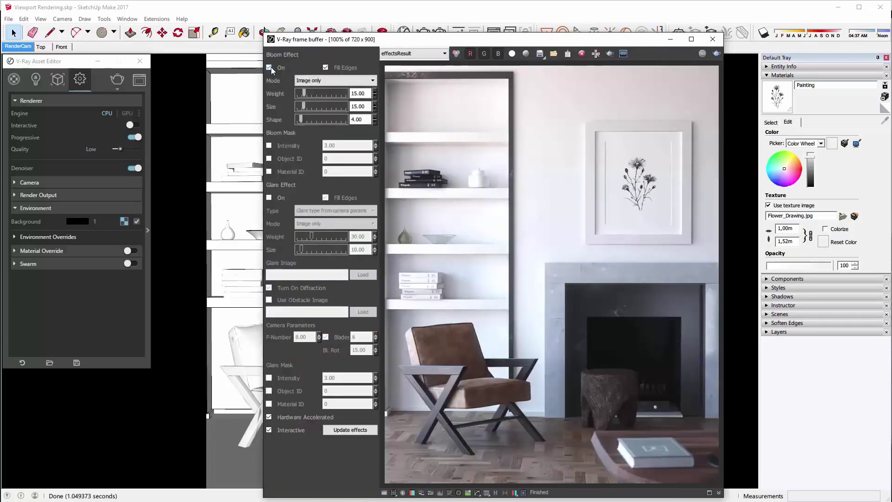
# Compare the render's Denoiser and RGB color channels, examining the flower painting up close.
pyautogui.click(418, 53)
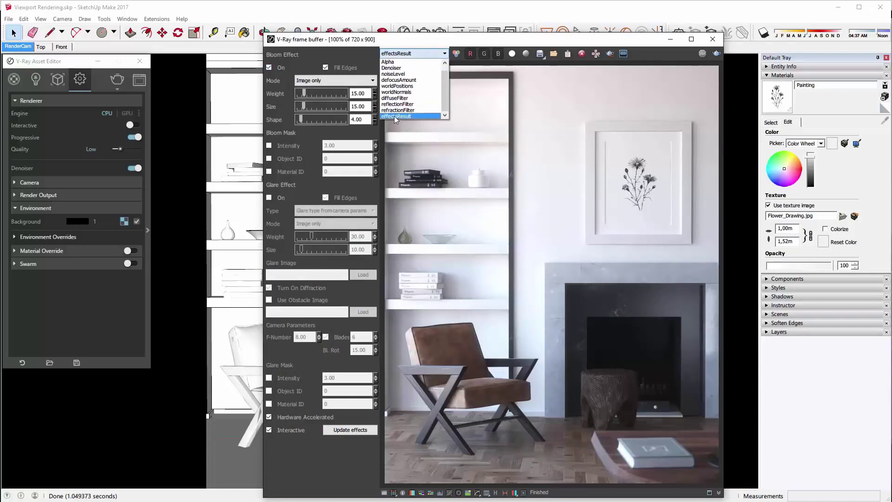
pyautogui.click(392, 68)
pyautogui.click(419, 54)
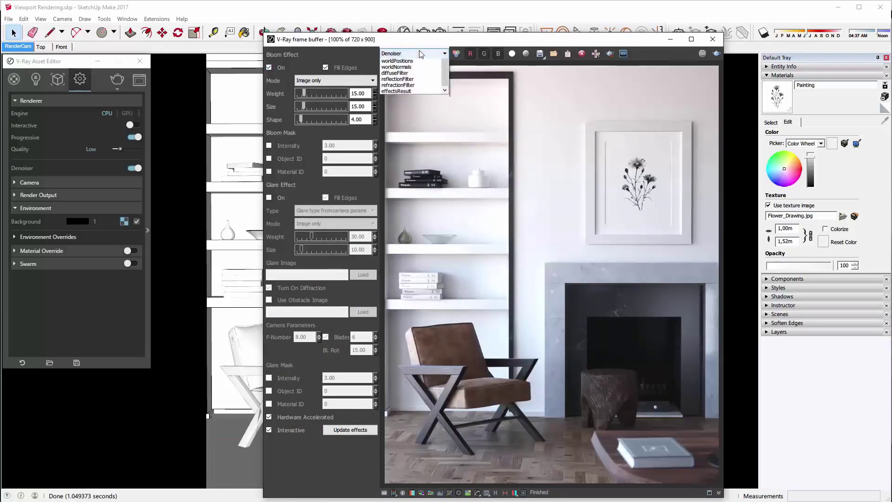
pyautogui.scroll(3, 410, 68)
pyautogui.click(396, 62)
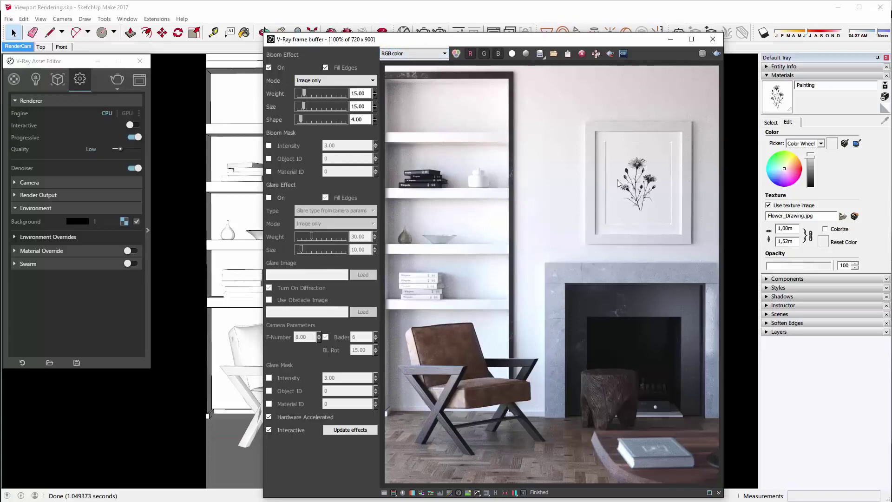
pyautogui.scroll(4, 602, 154)
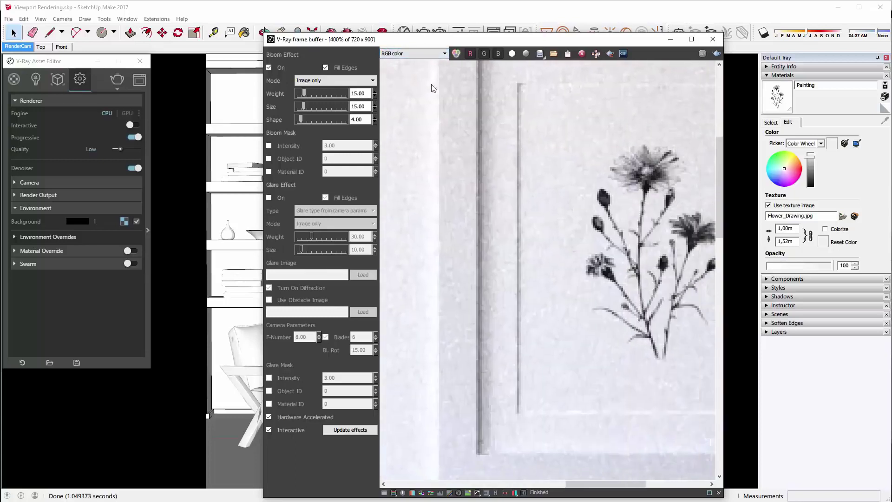
pyautogui.click(420, 54)
pyautogui.click(396, 72)
pyautogui.click(406, 54)
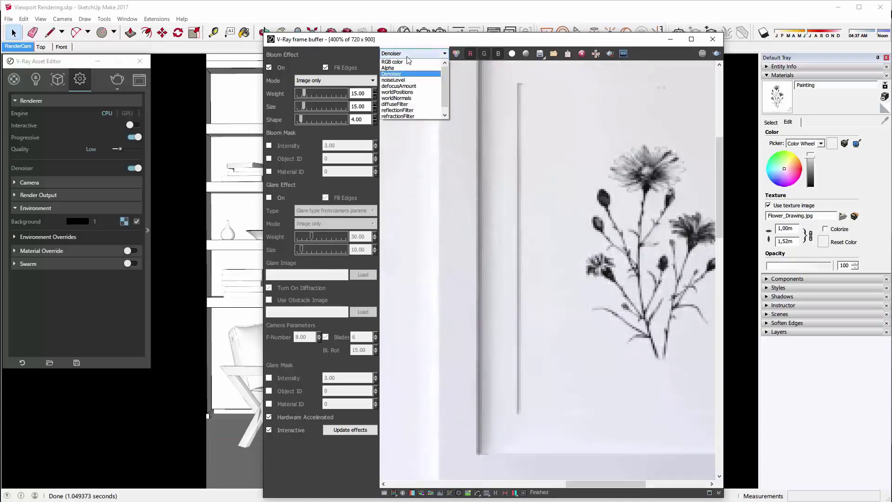
pyautogui.click(404, 65)
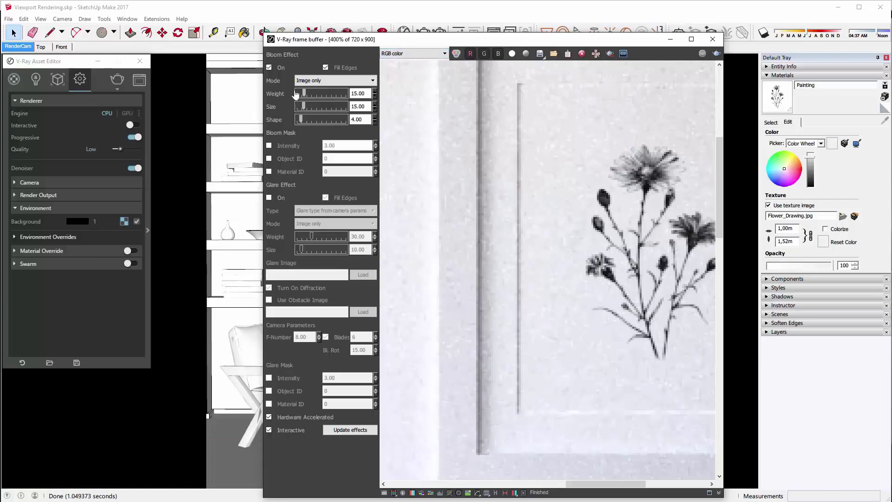
# Turn off the Bloom effect and hide the frame buffer's lens effects settings.
pyautogui.click(271, 69)
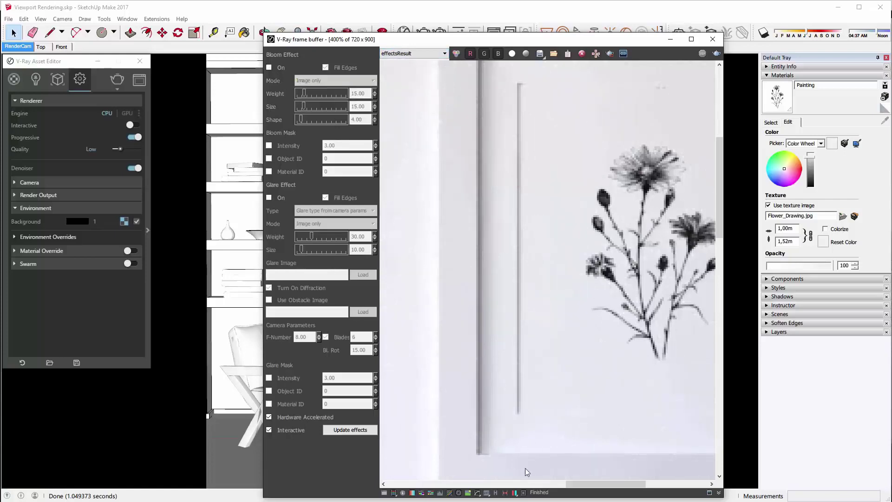
pyautogui.click(524, 491)
pyautogui.scroll(-4, 542, 229)
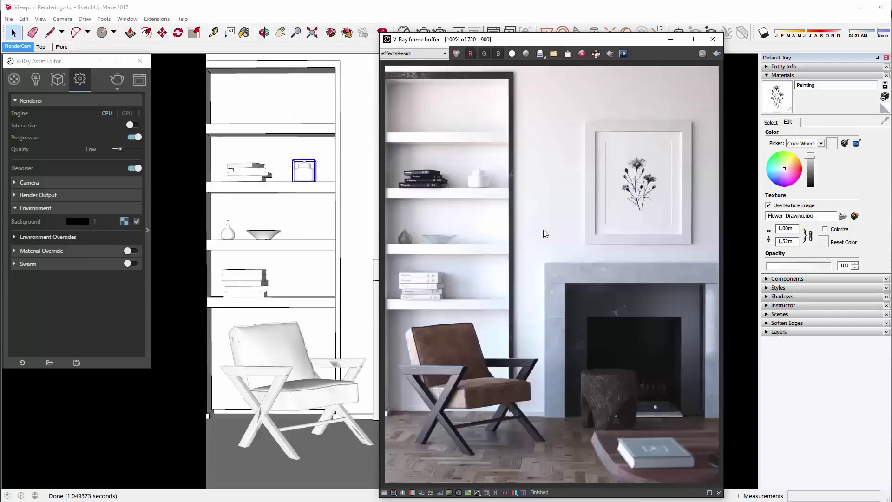
# Set the Denoiser render element's preset to Strong, update the denoised image, and examine the wall and fireplace up close.
pyautogui.click(147, 196)
pyautogui.click(181, 130)
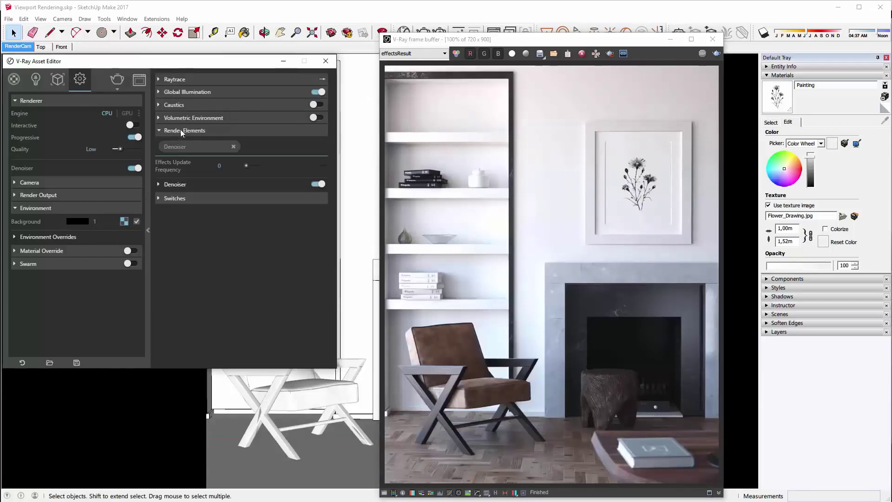
pyautogui.click(170, 183)
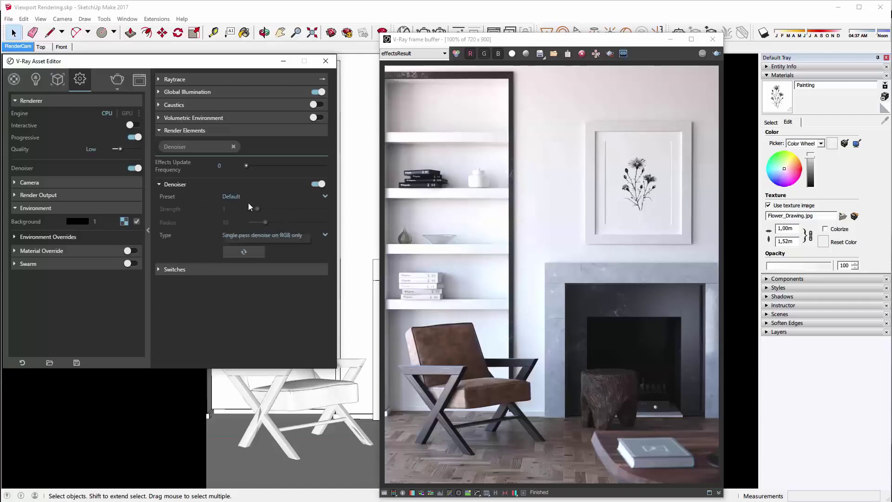
pyautogui.click(222, 196)
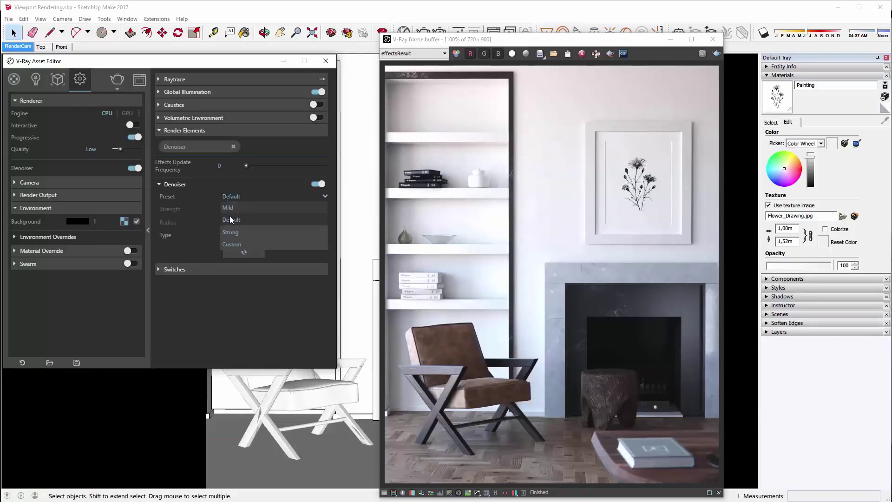
pyautogui.click(231, 231)
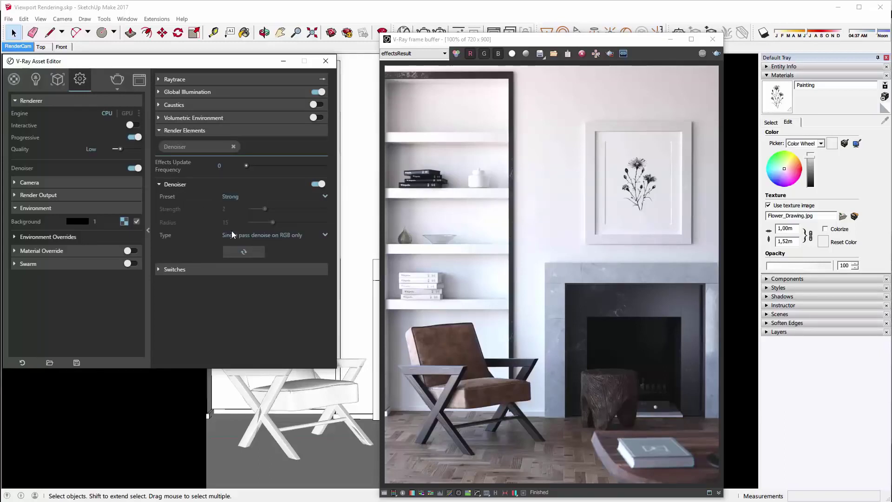
pyautogui.click(244, 251)
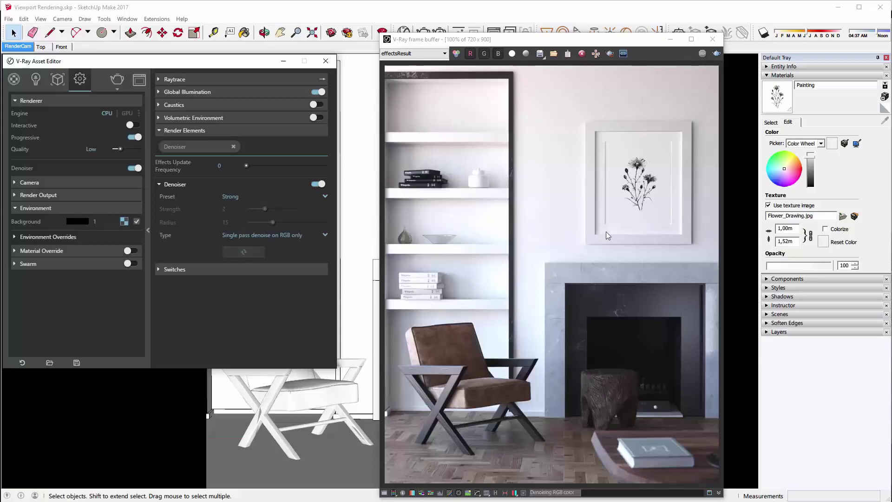
pyautogui.scroll(1, 606, 231)
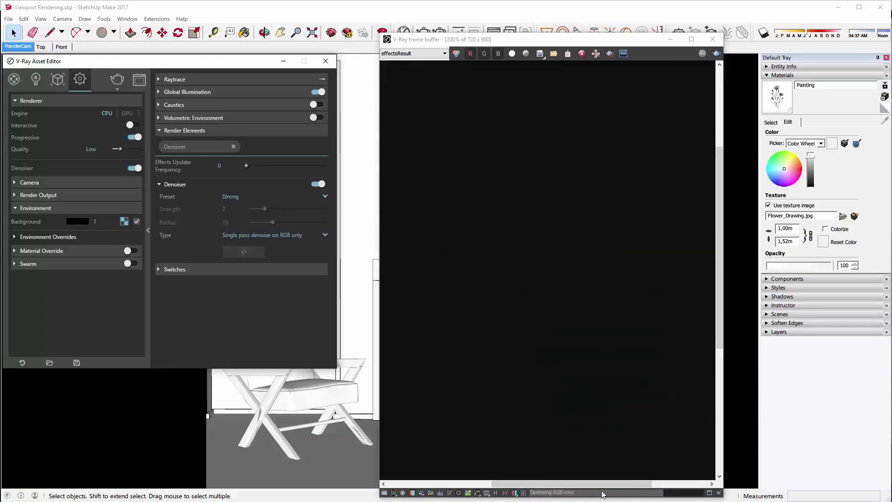
pyautogui.moveTo(531, 308); pyautogui.dragTo(549, 223, button='middle')
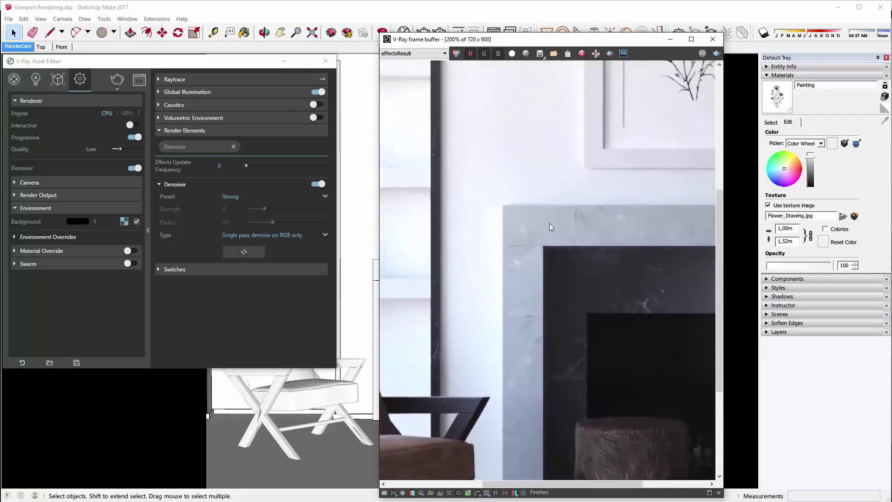
# Set the Denoiser preset back to Default and update the denoised image.
pyautogui.click(222, 195)
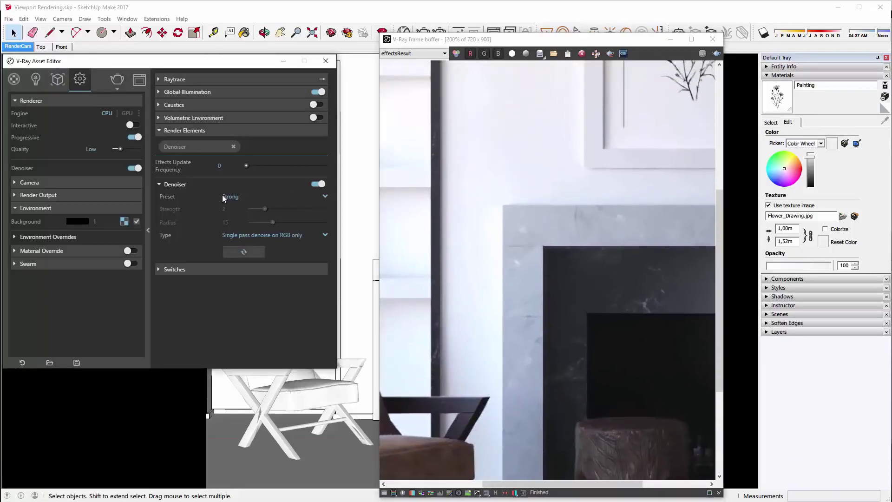
pyautogui.click(230, 219)
pyautogui.click(254, 255)
pyautogui.scroll(-1, 555, 274)
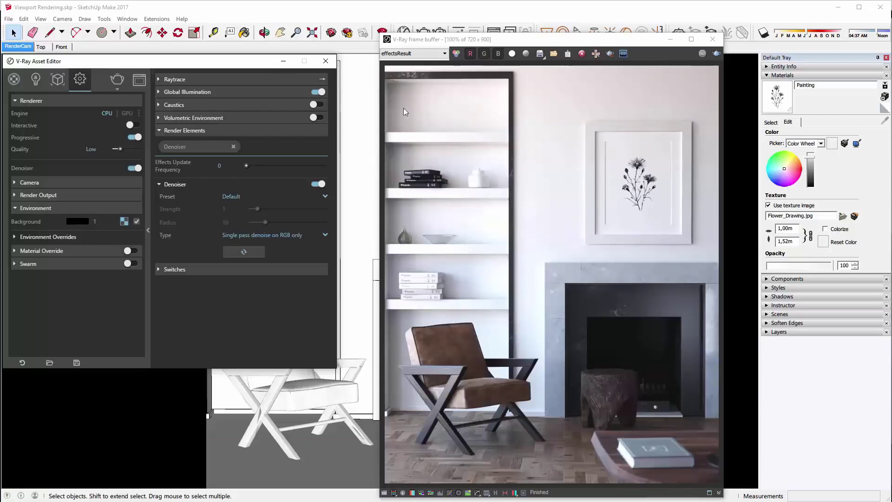
# Close the V-Ray Asset Editor and the V-Ray frame buffer.
pyautogui.click(325, 61)
pyautogui.click(712, 40)
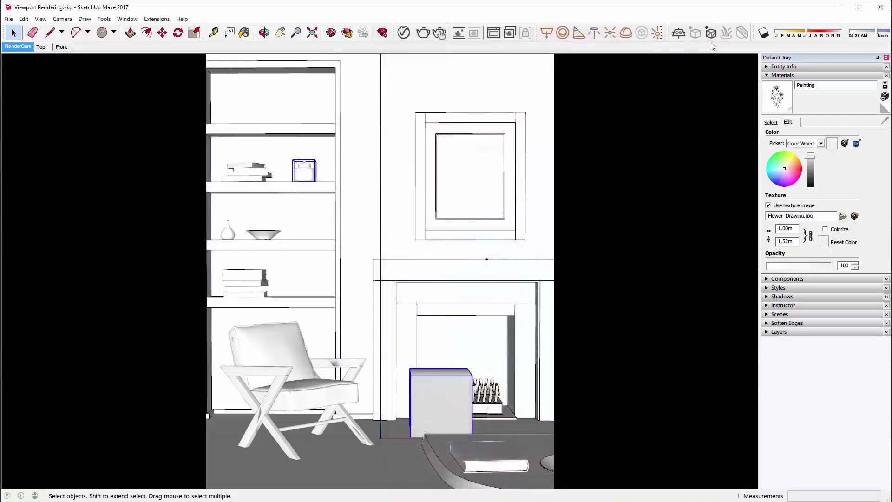
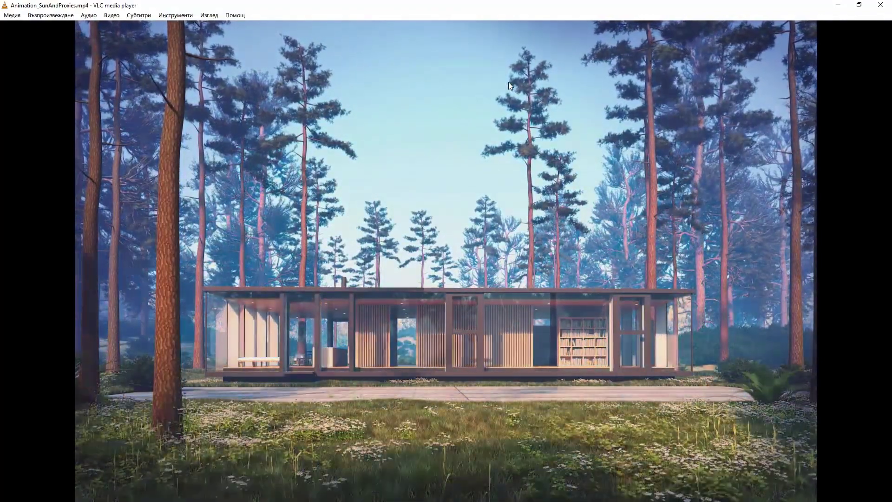
# Close the animation video, switch to File Explorer's V-Ray tools folder, and open Tree_A_Animated.vrmesh with vrmesh_viewer.exe.
pyautogui.click(881, 5)
pyautogui.hotkey('alt', 'Tab')
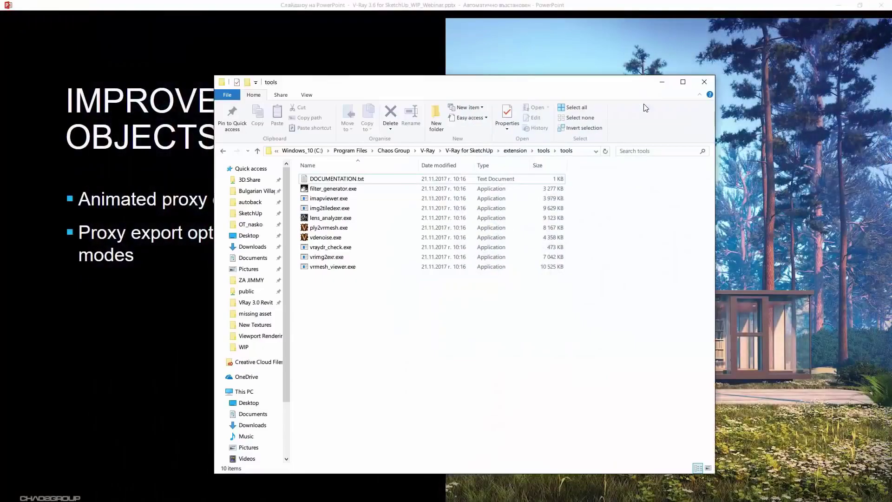
pyautogui.doubleClick(338, 268)
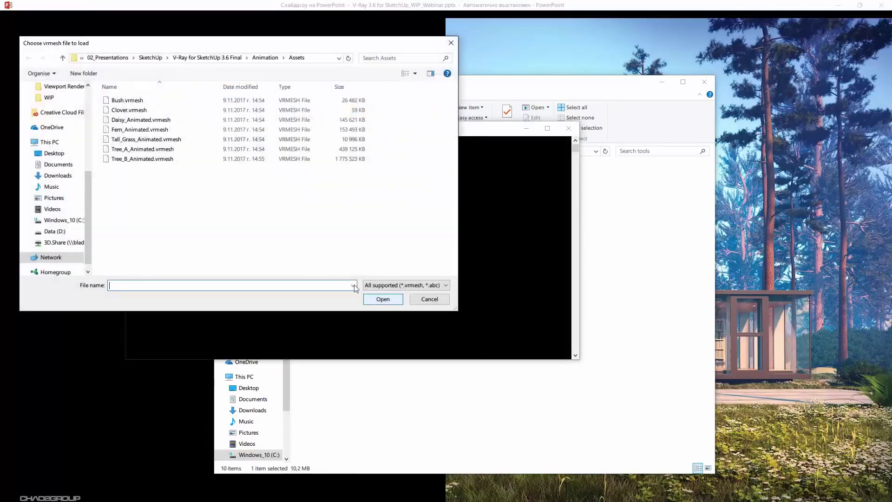
pyautogui.click(166, 153)
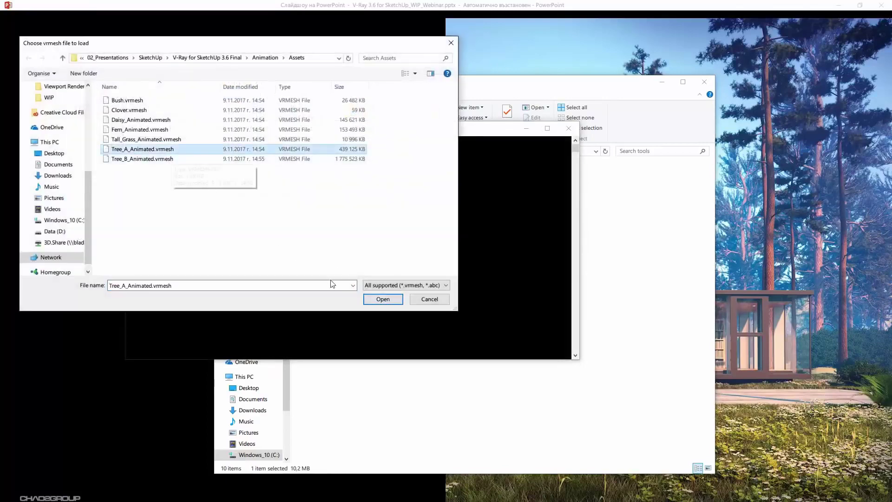
pyautogui.click(366, 300)
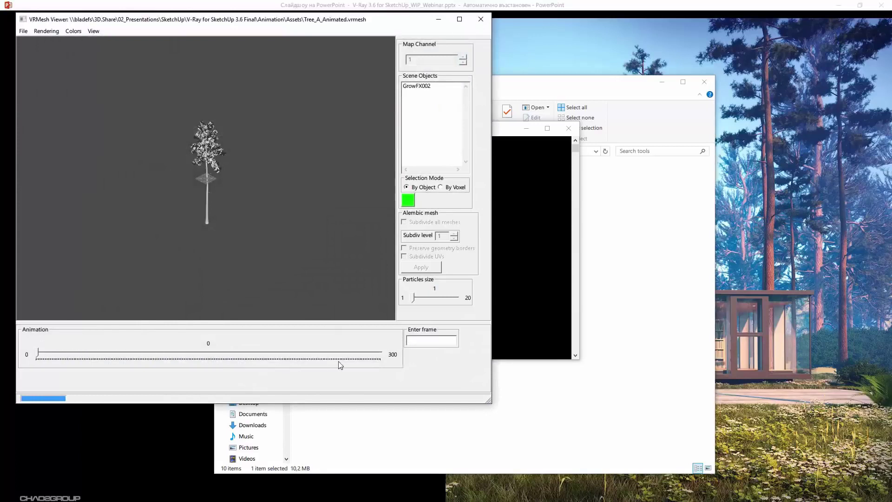
# Scrub the tree proxy's animation to frame 86 and on to frame 225, viewing the tree up close.
pyautogui.moveTo(37, 354); pyautogui.dragTo(136, 359)
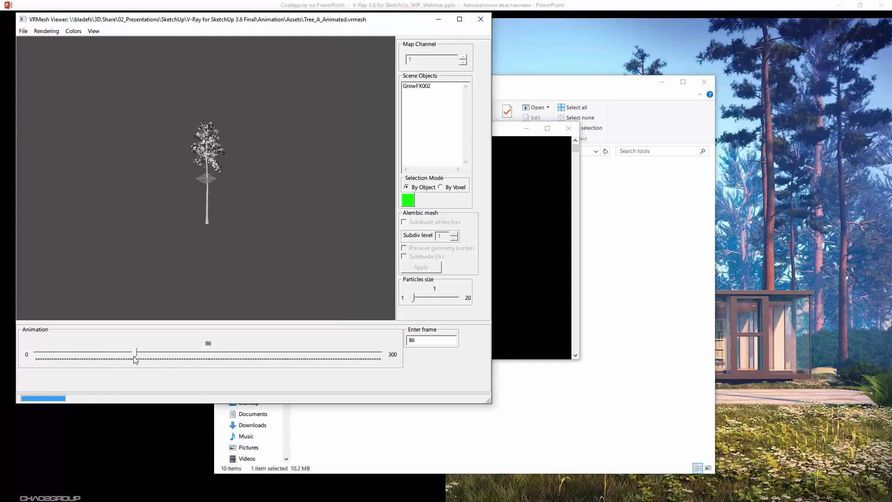
pyautogui.scroll(3, 216, 177)
pyautogui.moveTo(235, 130); pyautogui.dragTo(227, 210)
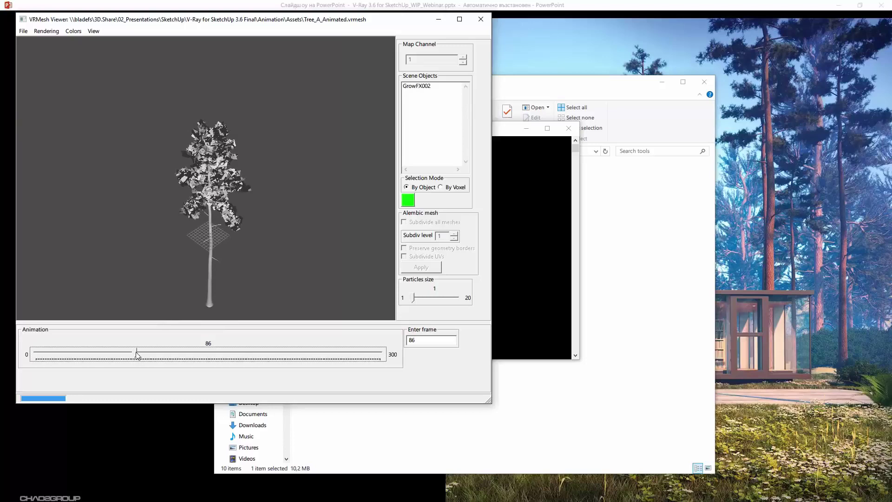
pyautogui.moveTo(179, 354); pyautogui.dragTo(295, 361)
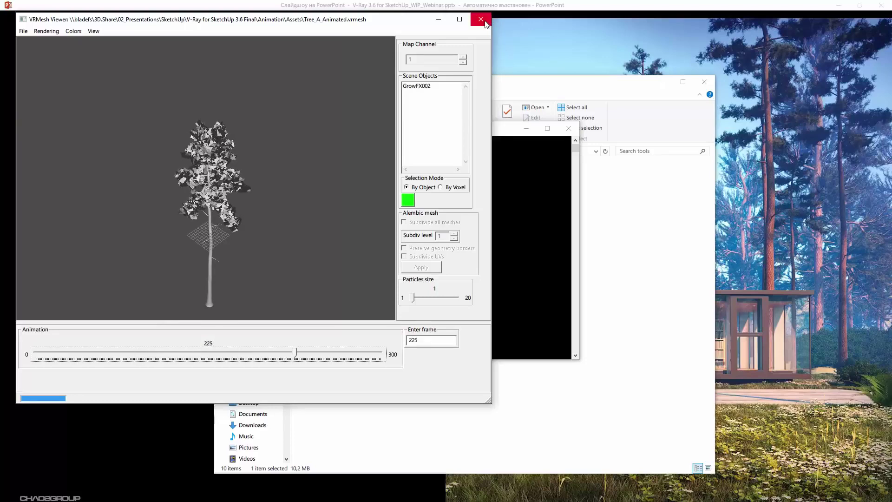
# Close the VRMesh Viewer and the tools folder window.
pyautogui.click(481, 19)
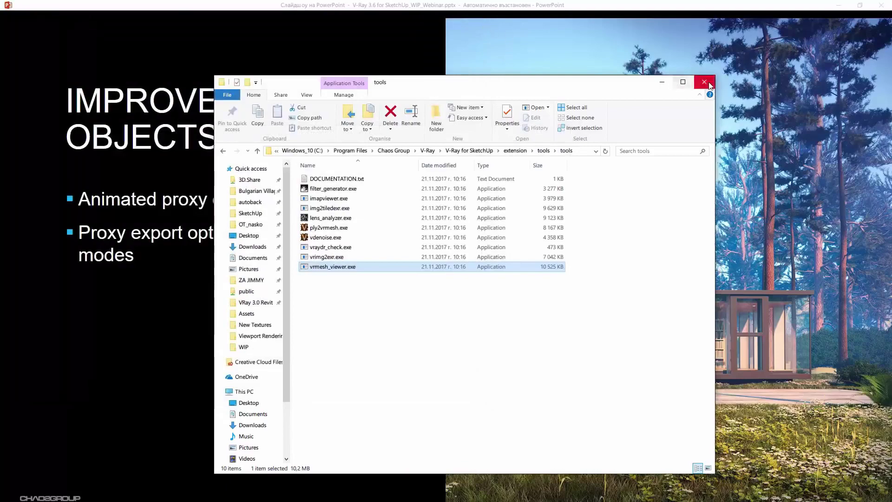
pyautogui.click(705, 84)
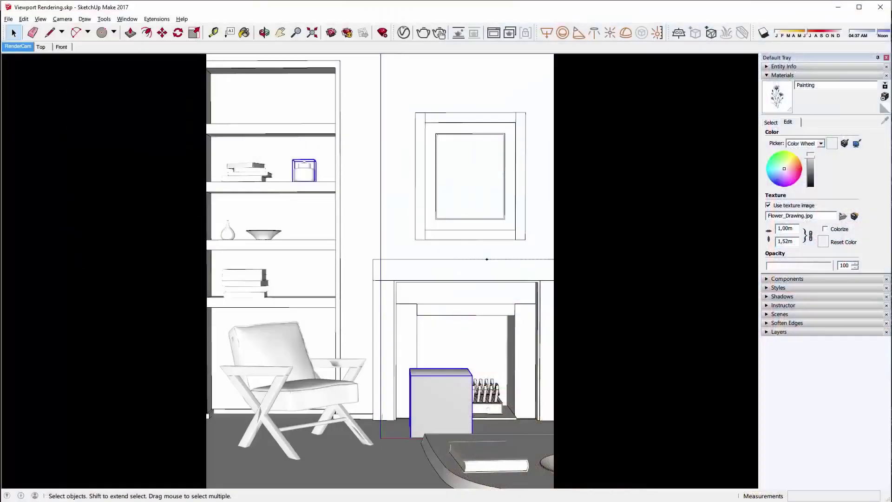
# Open the recent model Animation.skp in place of the current one.
pyautogui.click(9, 19)
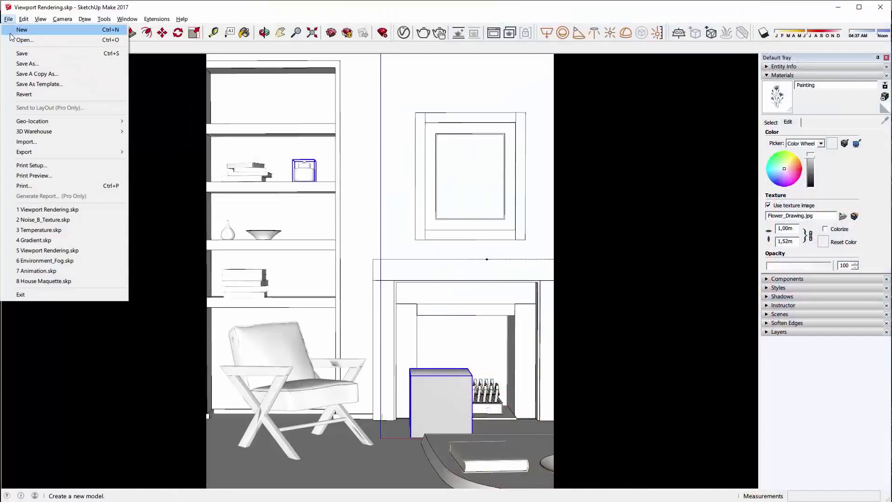
pyautogui.click(37, 271)
pyautogui.click(464, 280)
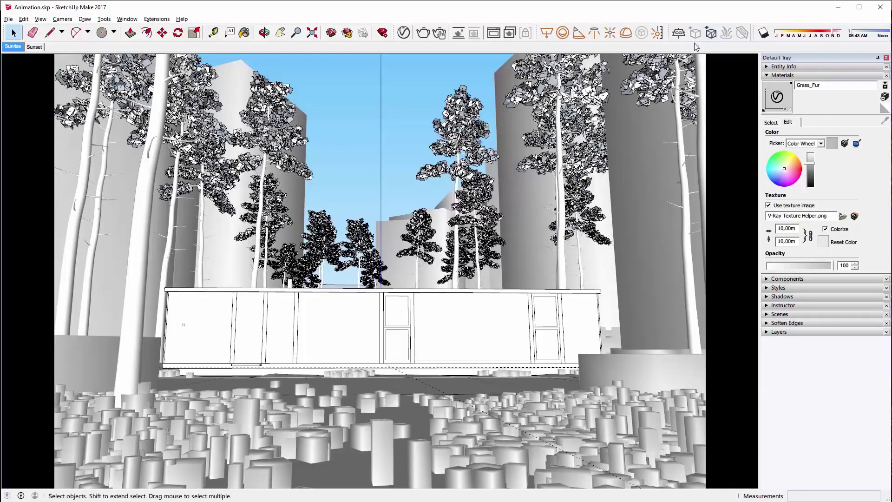
# Import the proxy Tree_A_Animated.vrmesh from the Assets folder and place the tree in front of the building.
pyautogui.click(712, 35)
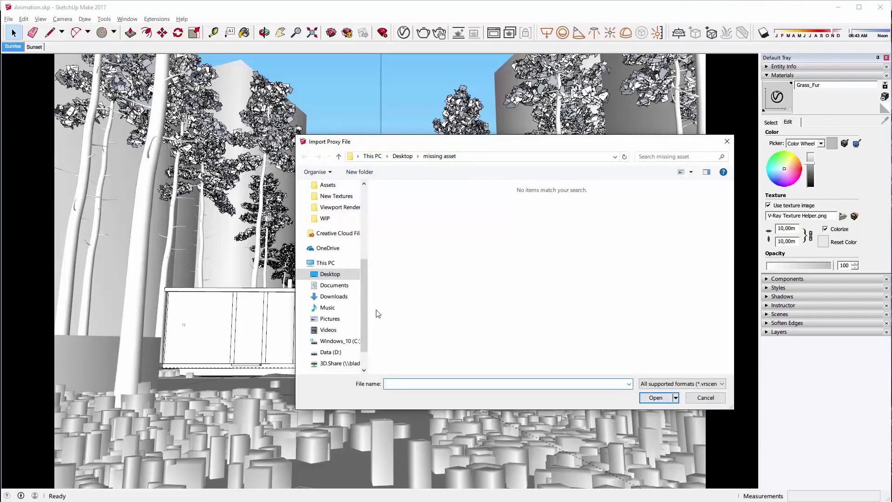
pyautogui.scroll(3, 338, 246)
pyautogui.click(340, 242)
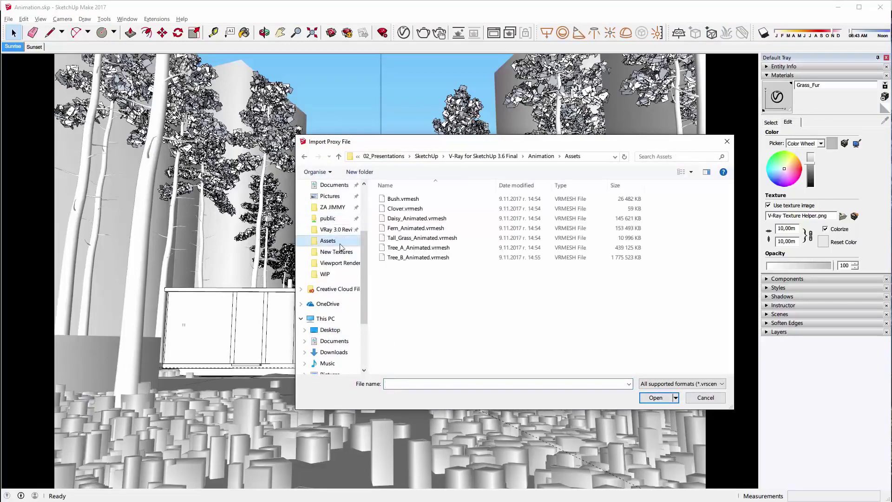
pyautogui.click(423, 247)
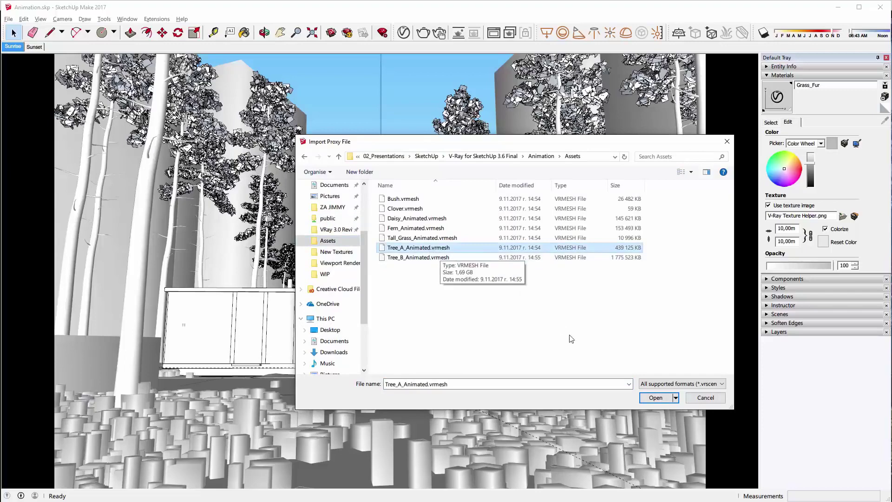
pyautogui.click(655, 397)
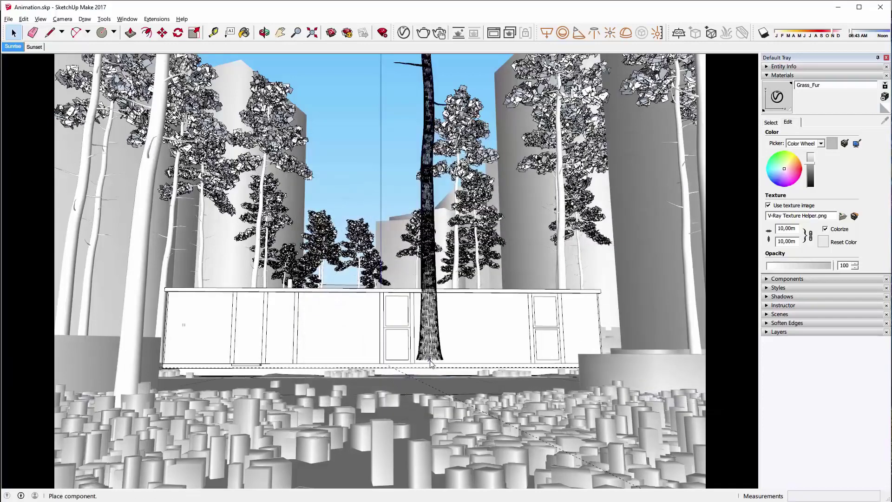
pyautogui.click(387, 363)
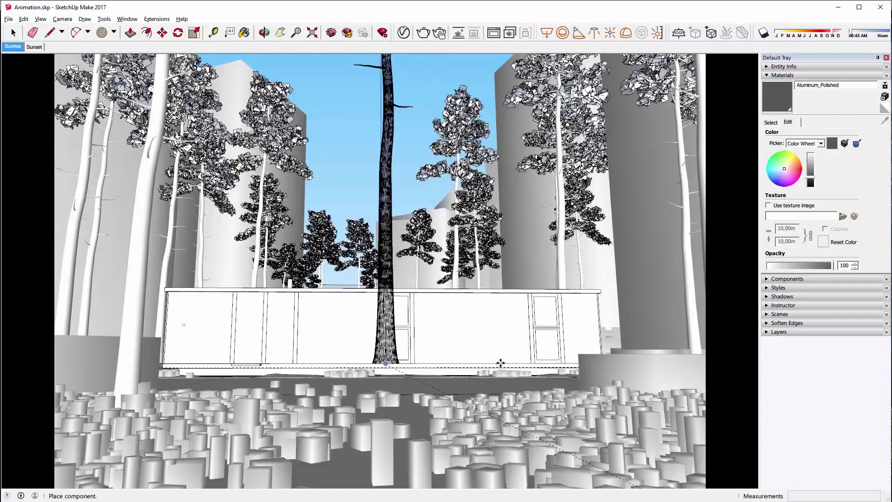
pyautogui.press('space')
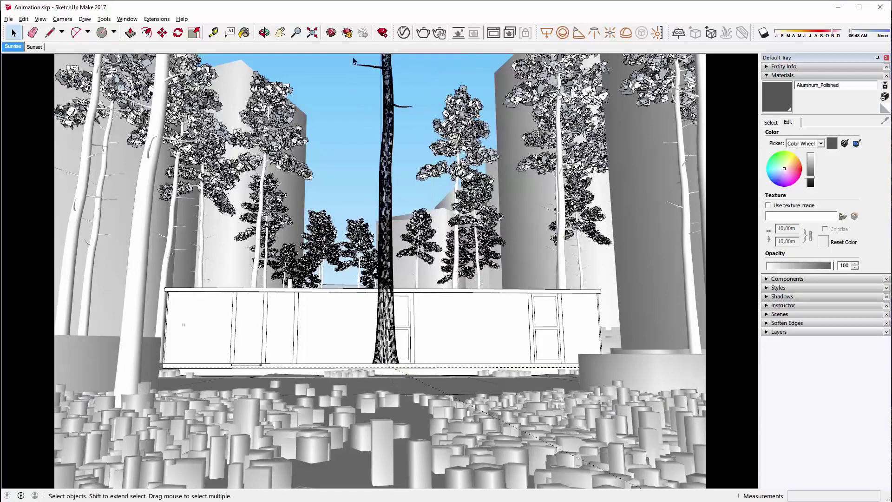
# Display the proxy settings of the newly placed Tree_A_Animated in the V-Ray Asset Editor.
pyautogui.click(404, 34)
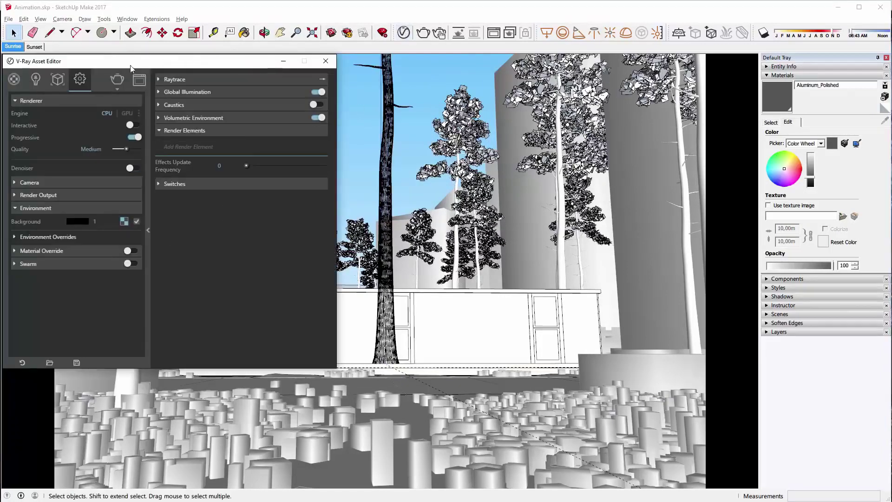
pyautogui.click(57, 83)
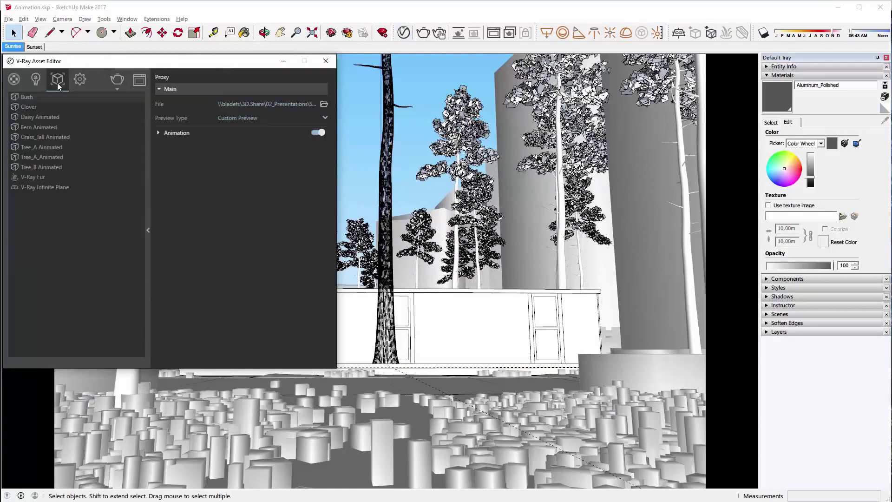
pyautogui.click(53, 158)
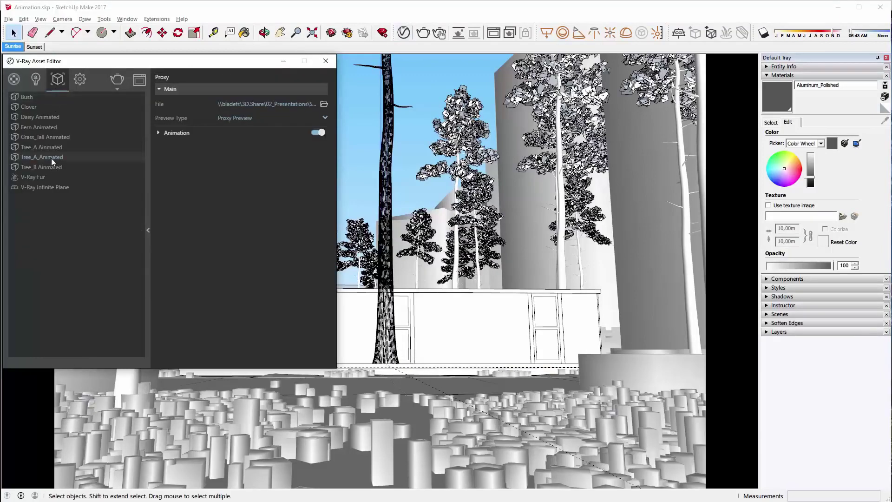
# Try the Bounding Box and Point (Origin) preview types on the tree proxy.
pyautogui.click(233, 119)
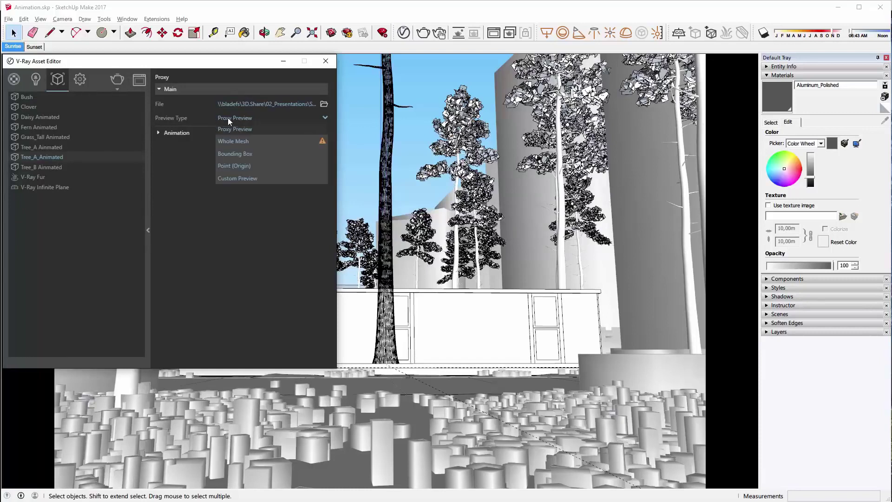
pyautogui.click(234, 156)
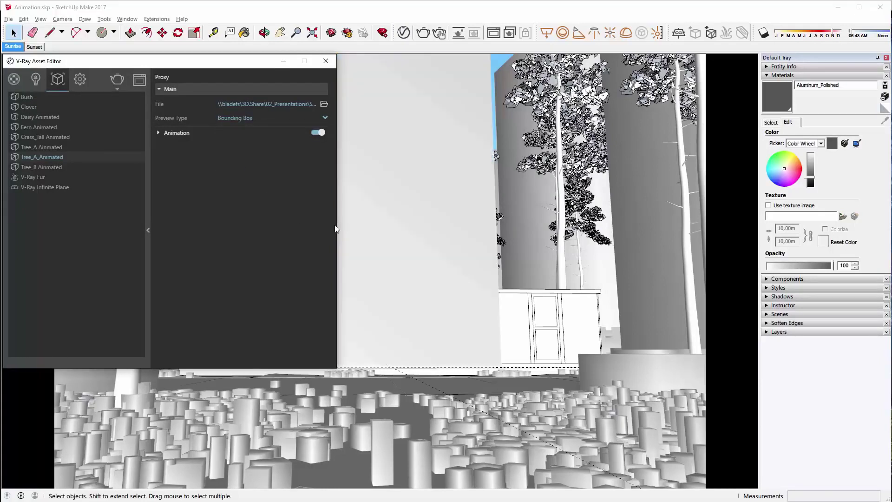
pyautogui.moveTo(255, 62); pyautogui.dragTo(213, 113)
pyautogui.click(193, 171)
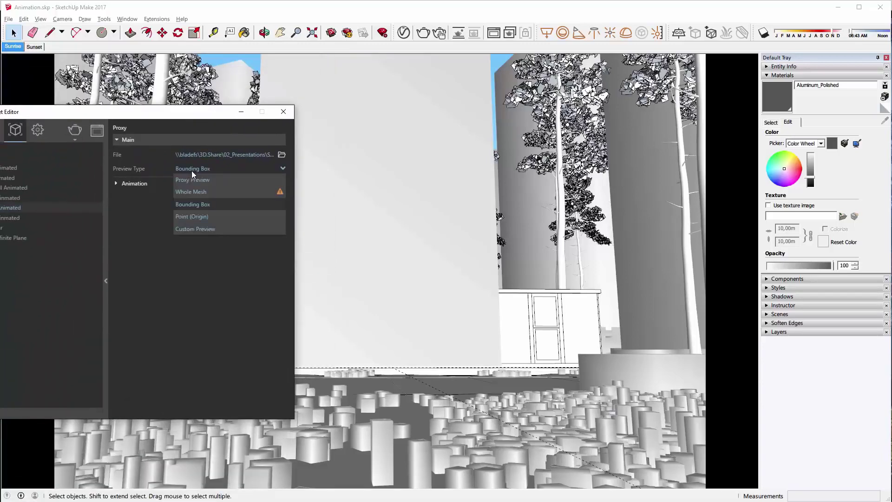
pyautogui.click(205, 217)
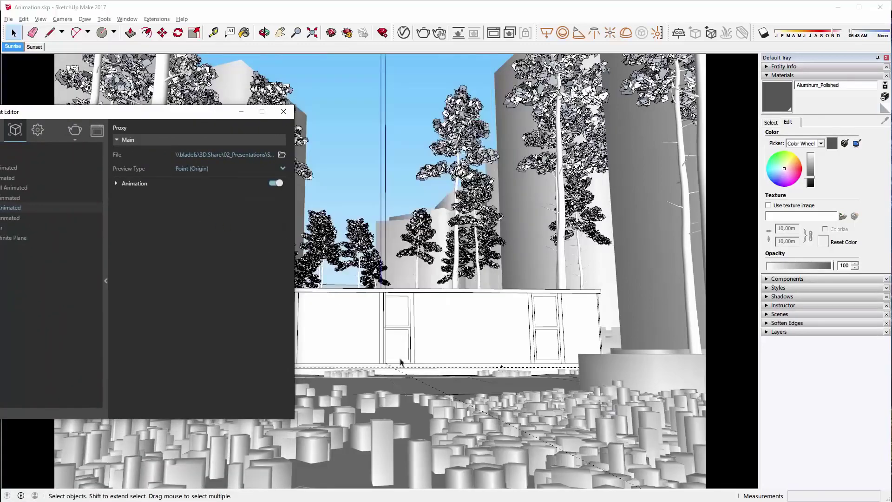
# Try the Custom Preview type, check the note on Whole Mesh, and return the tree to Proxy Preview.
pyautogui.click(189, 171)
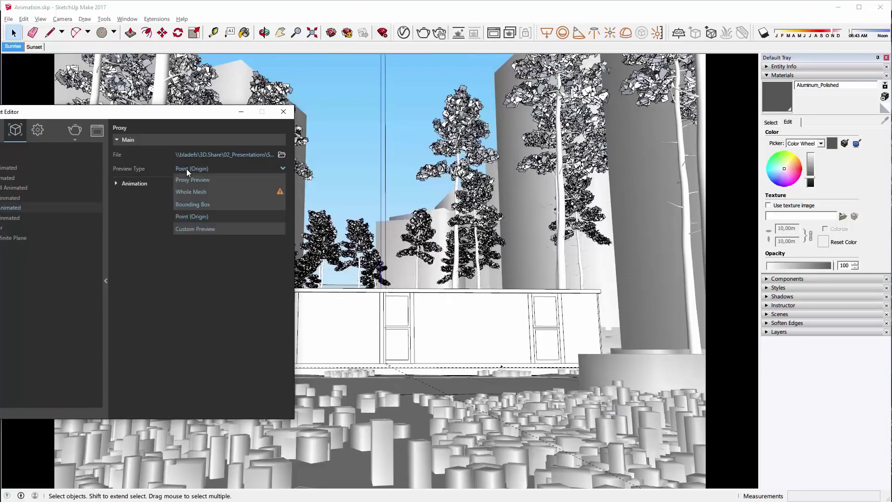
pyautogui.click(196, 231)
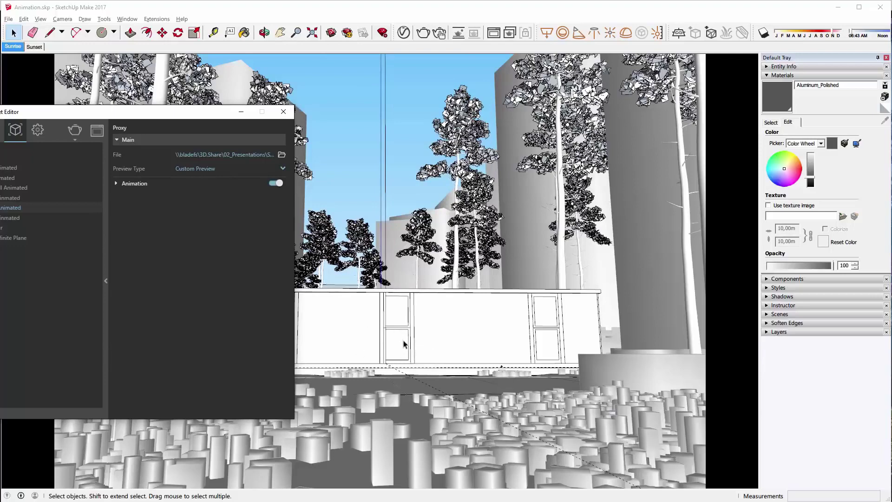
pyautogui.click(199, 170)
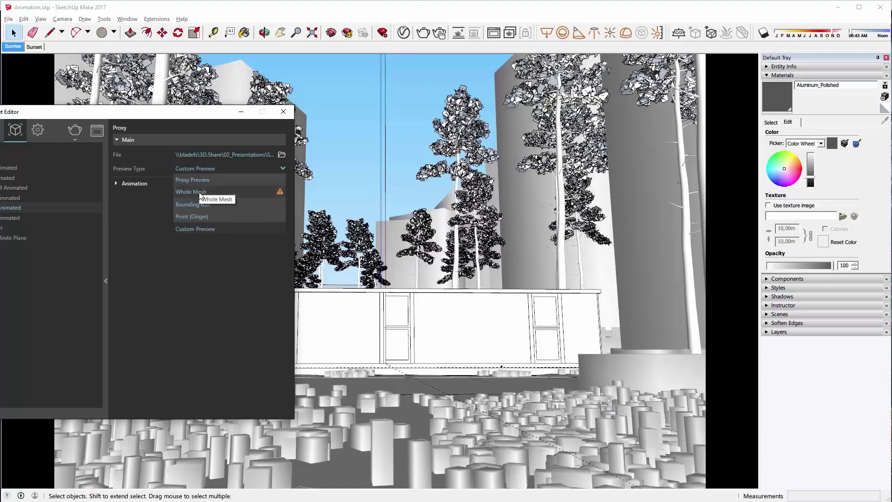
pyautogui.moveTo(281, 194)
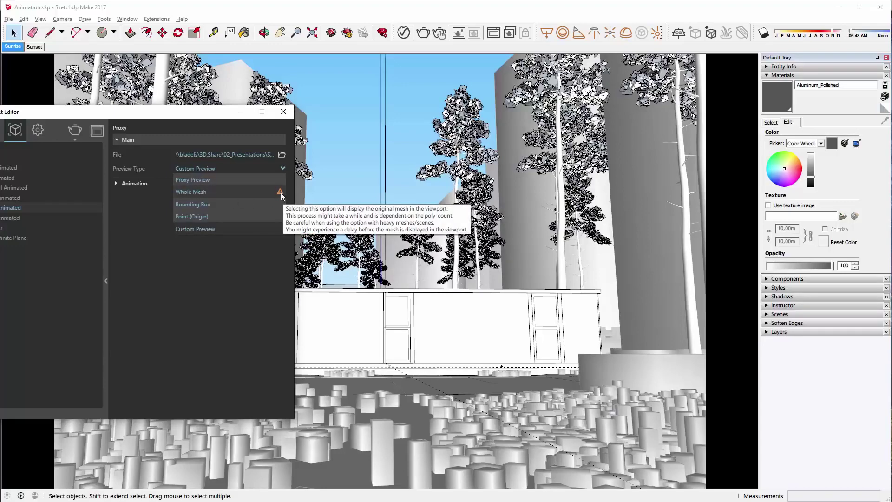
pyautogui.click(192, 179)
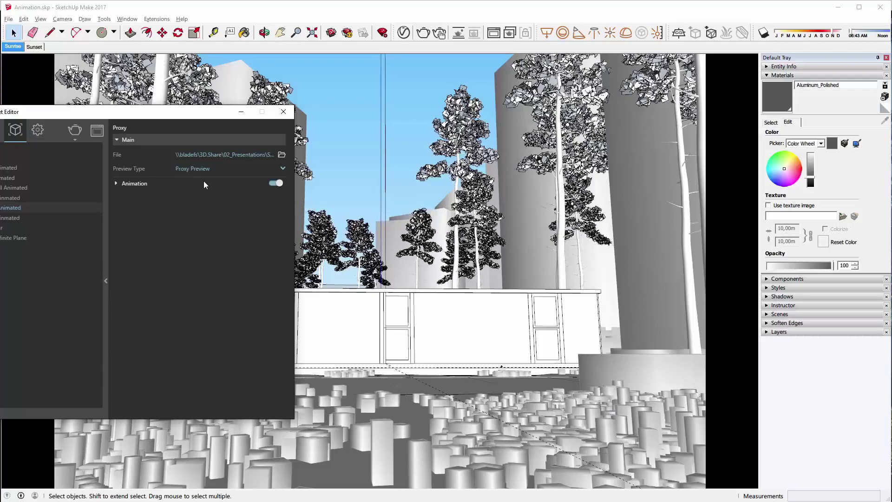
# Expand the tree proxy's animation settings, switch animation off and on again, and choose Loop as the playback type.
pyautogui.click(135, 183)
pyautogui.click(275, 183)
pyautogui.click(279, 185)
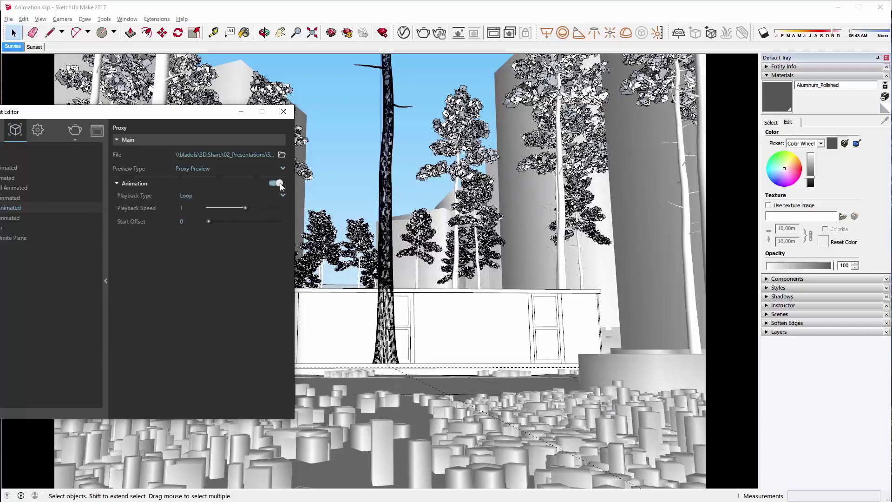
pyautogui.click(204, 196)
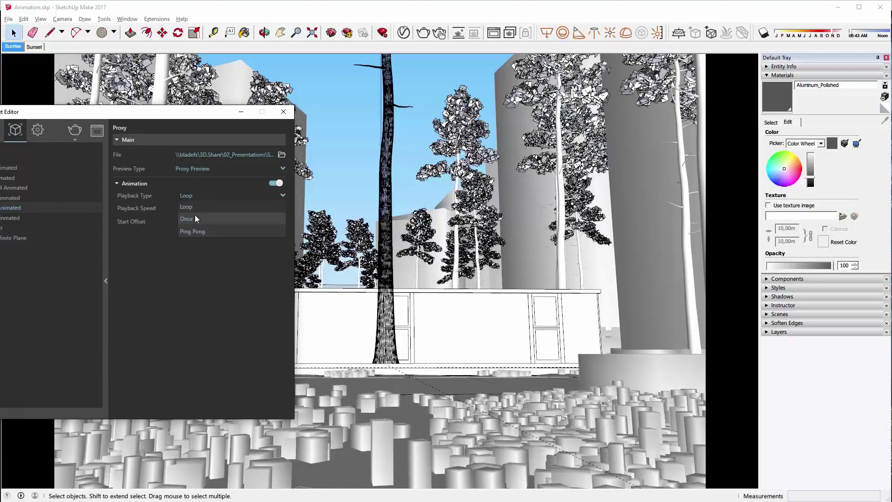
pyautogui.click(188, 206)
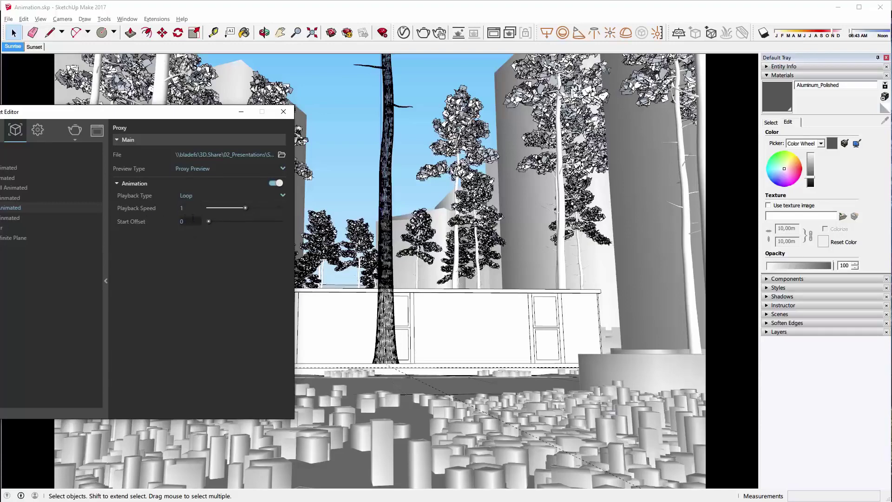
# Collapse the proxy settings and move the V-Ray Asset Editor aside to uncover the scene.
pyautogui.moveTo(168, 116); pyautogui.dragTo(212, 116)
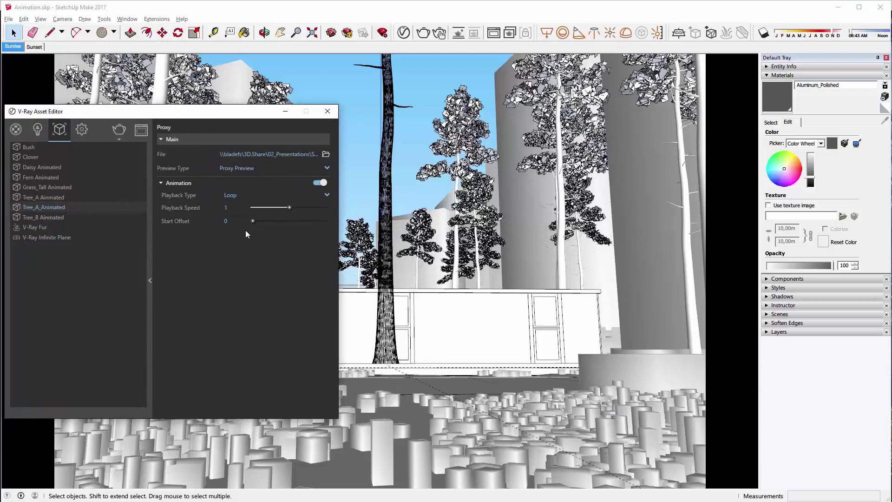
pyautogui.click(151, 281)
pyautogui.moveTo(75, 117); pyautogui.dragTo(126, 210)
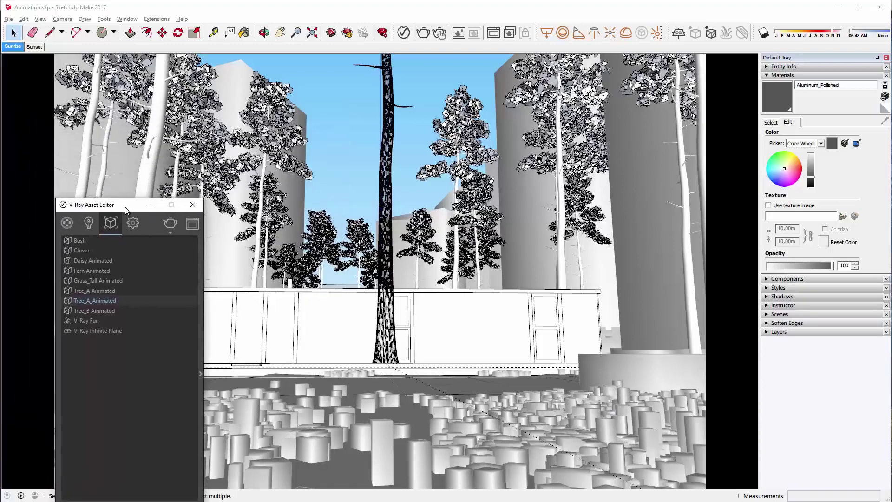
# Switch to the Sunset scene, float the Shadows date and time controls over the model, and return to the Sunrise scene.
pyautogui.click(34, 47)
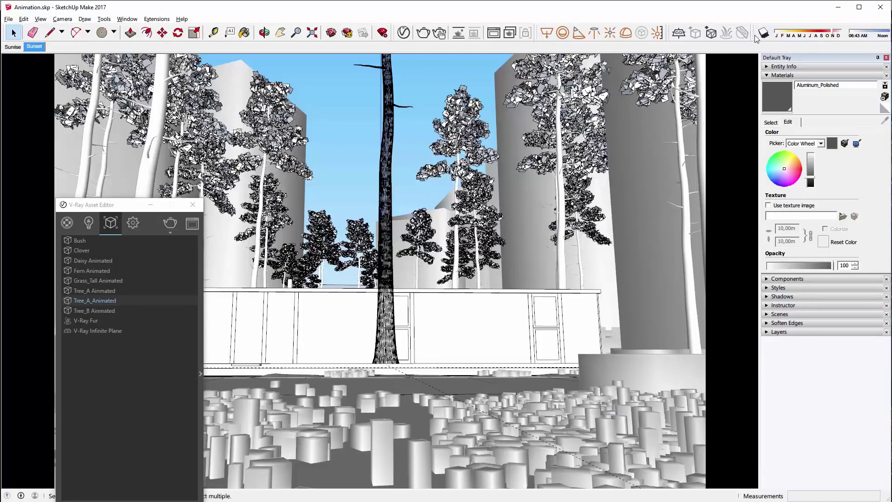
pyautogui.moveTo(757, 33); pyautogui.dragTo(534, 127)
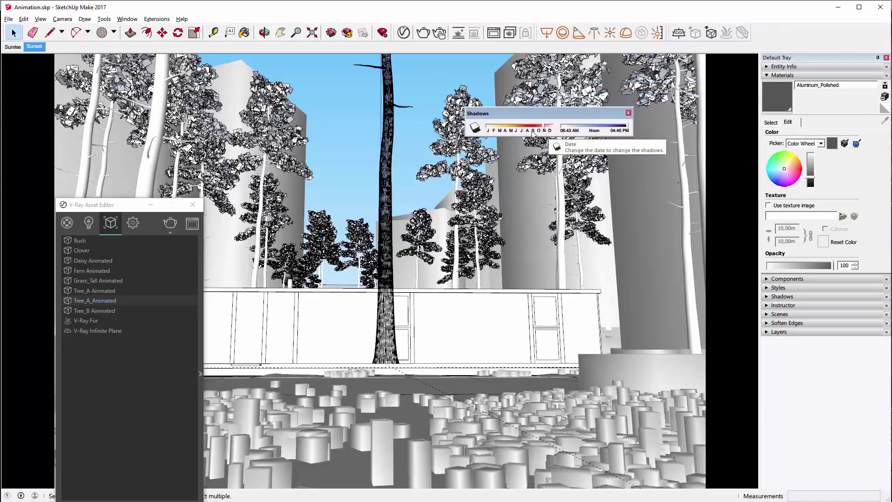
pyautogui.click(14, 47)
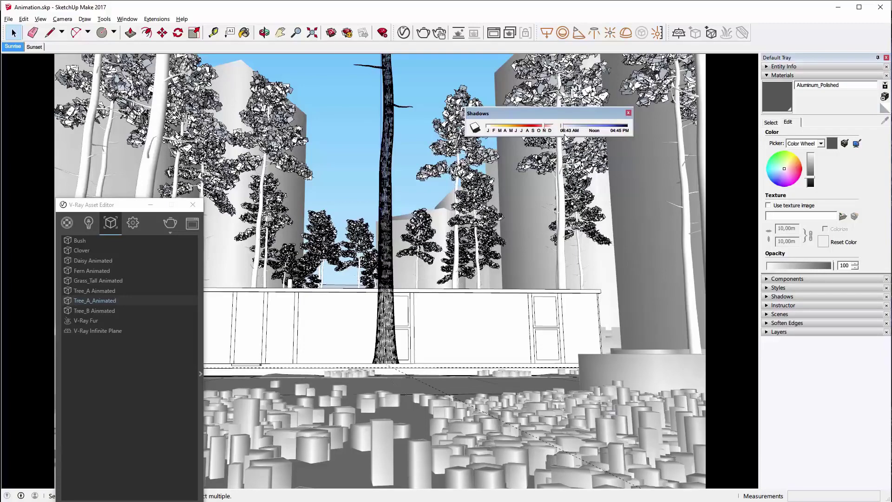
# Open the scene animation options.
pyautogui.click(40, 18)
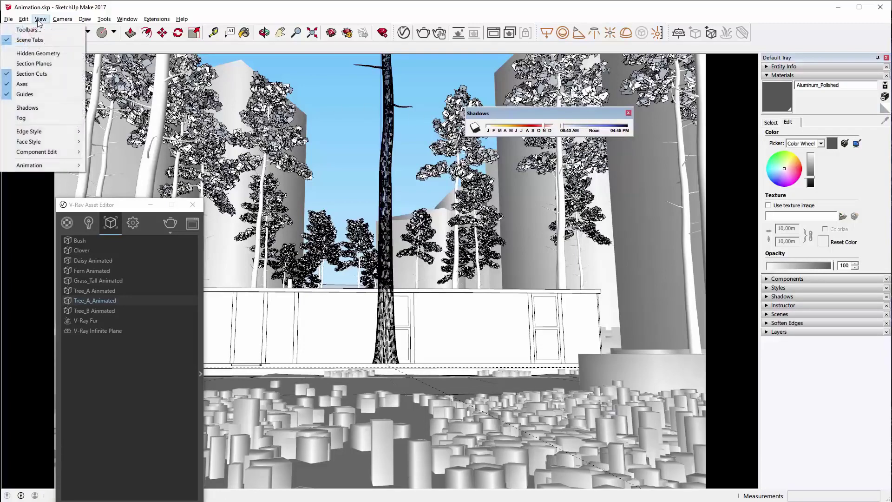
pyautogui.moveTo(69, 168)
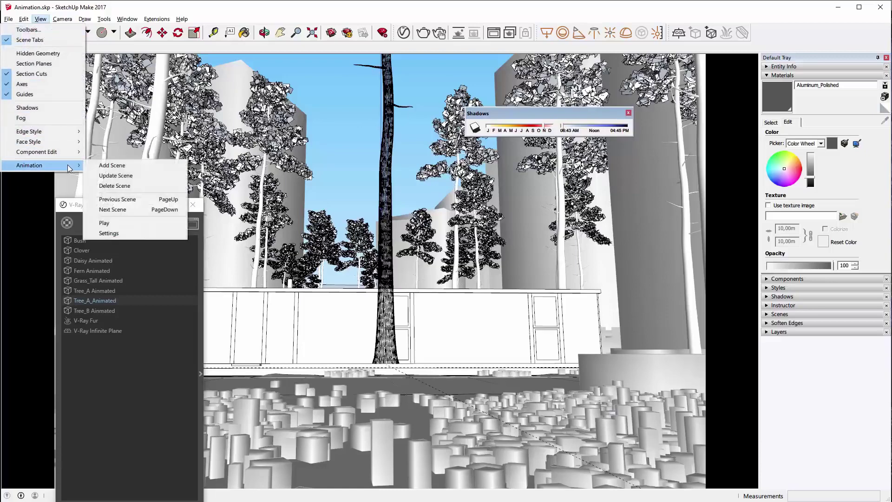
# Review the scene transition and scene delay times in the model's animation settings.
pyautogui.click(123, 233)
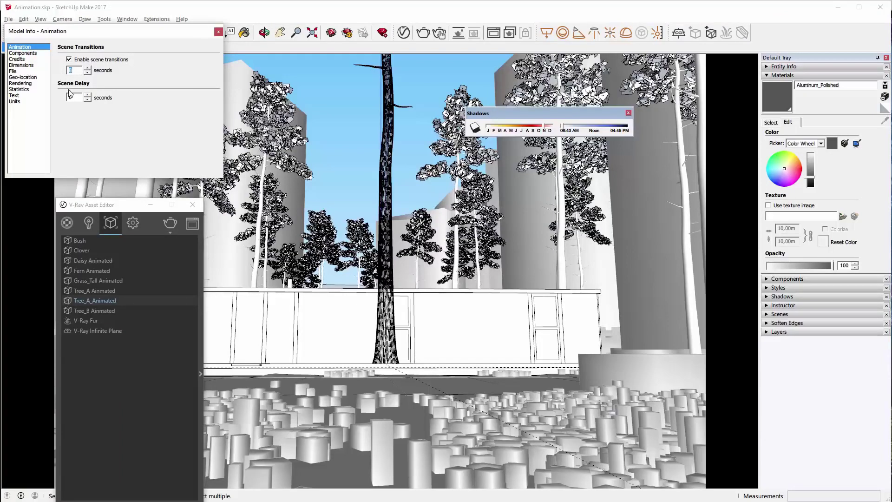
pyautogui.click(219, 31)
# Enable Save Image and Animation in the V-Ray render output settings.
pyautogui.moveTo(130, 206); pyautogui.dragTo(142, 117)
pyautogui.click(146, 136)
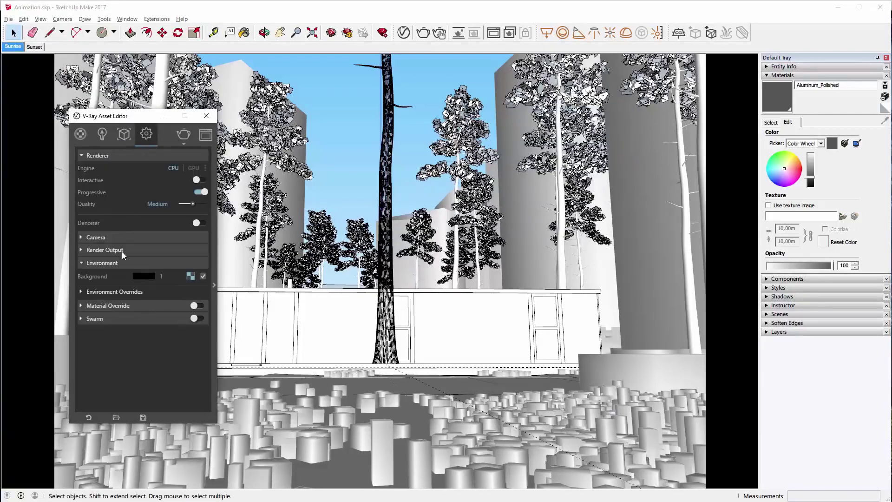
pyautogui.click(114, 265)
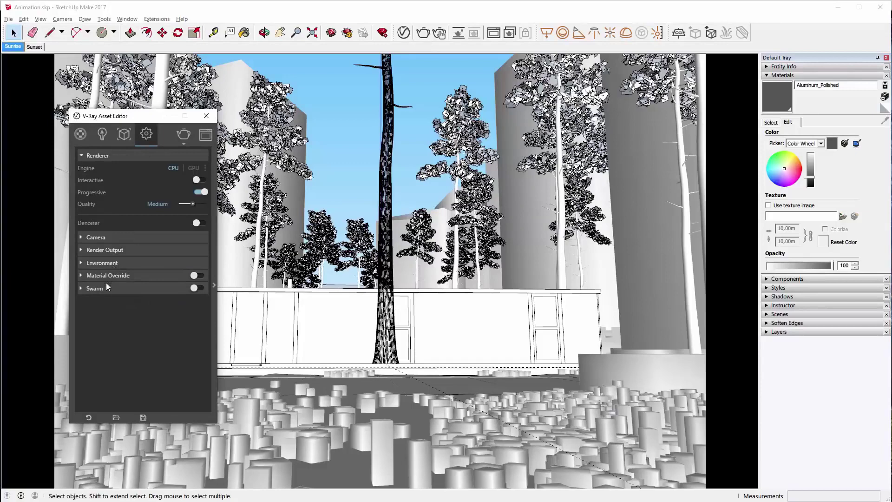
pyautogui.click(96, 238)
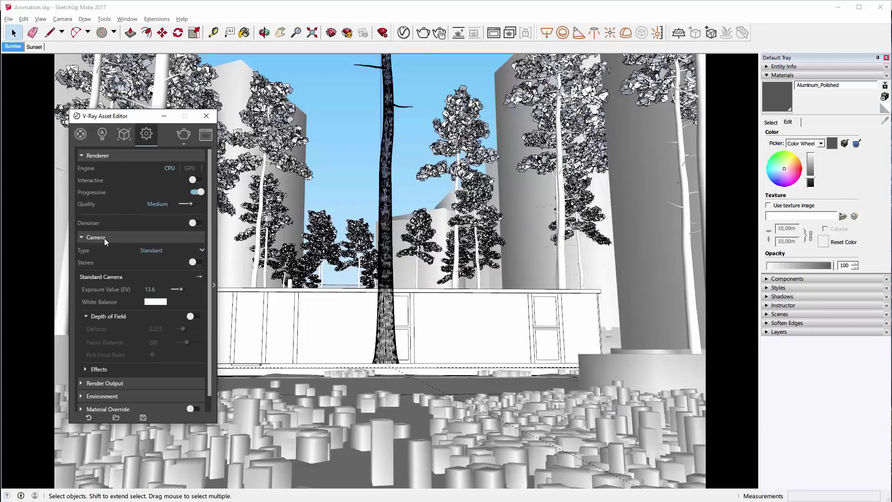
pyautogui.scroll(-1, 116, 271)
pyautogui.click(105, 367)
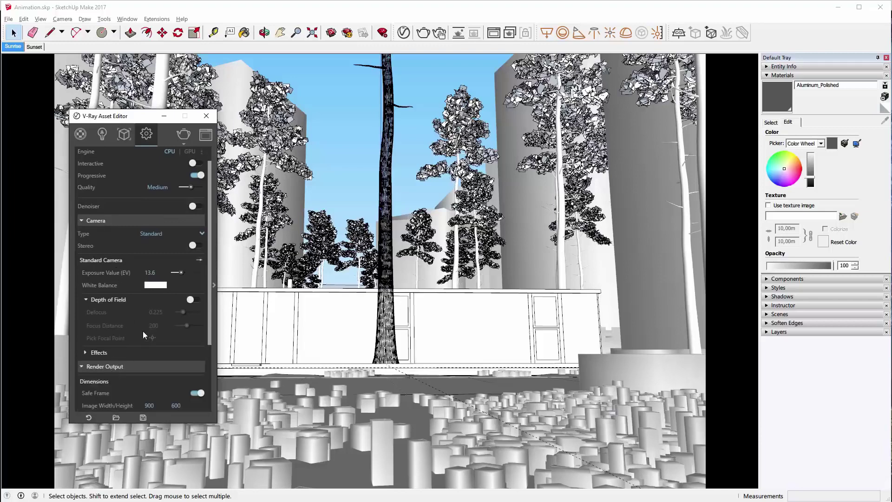
pyautogui.scroll(-6, 135, 344)
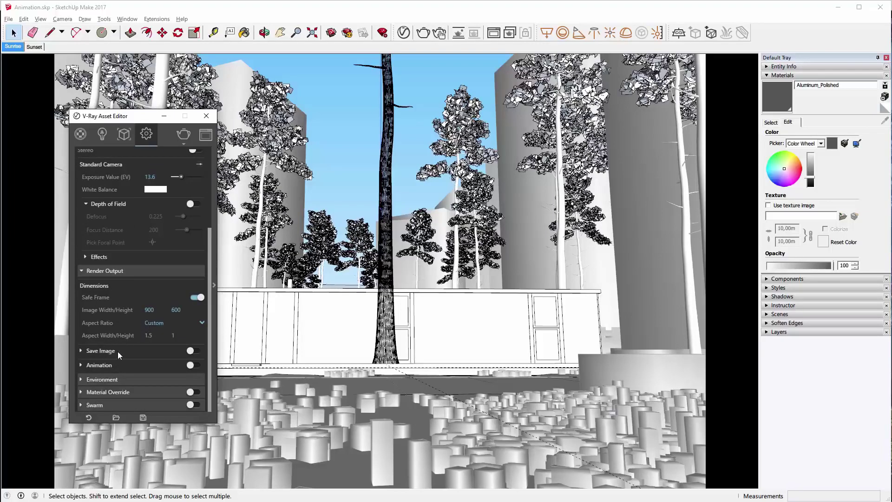
pyautogui.click(197, 351)
pyautogui.click(101, 365)
pyautogui.scroll(-4, 150, 349)
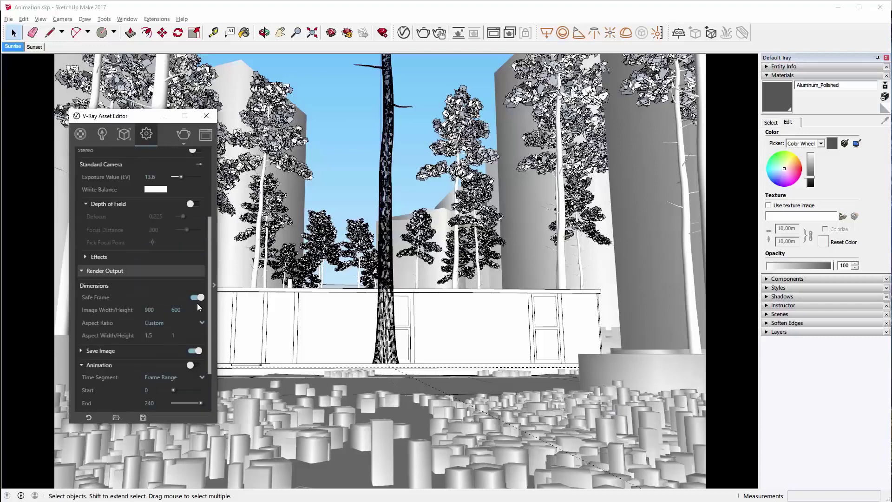
pyautogui.click(195, 302)
# Use Frame Range as the animation time segment with end frame 120, and get the animation range from the scene.
pyautogui.click(168, 316)
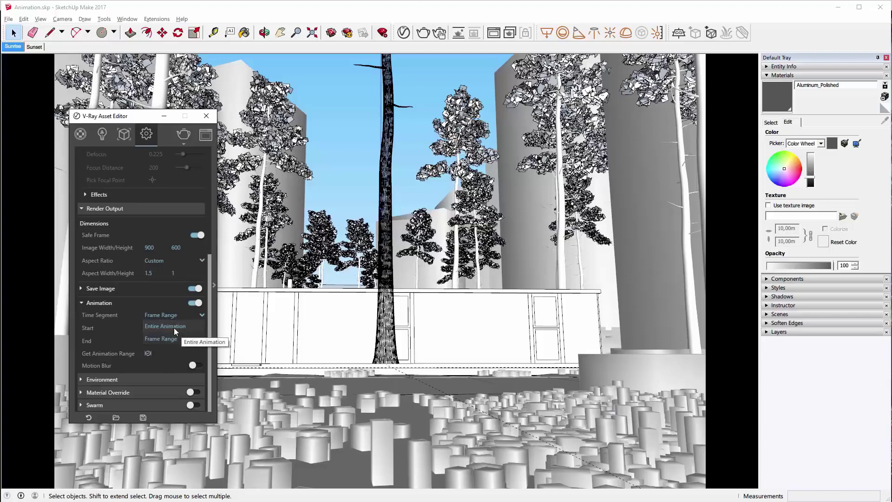
pyautogui.click(151, 338)
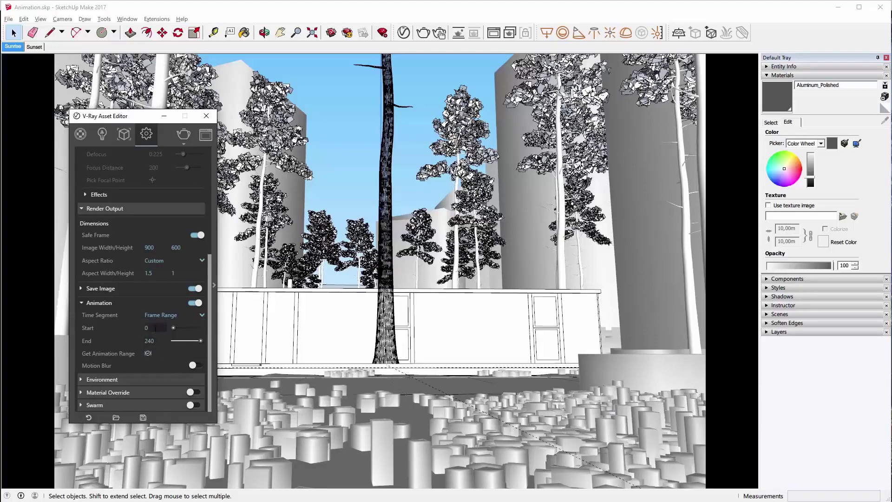
pyautogui.click(147, 329)
pyautogui.click(151, 341)
pyautogui.write('120')
pyautogui.click(157, 329)
pyautogui.click(158, 341)
pyautogui.click(146, 354)
pyautogui.click(206, 117)
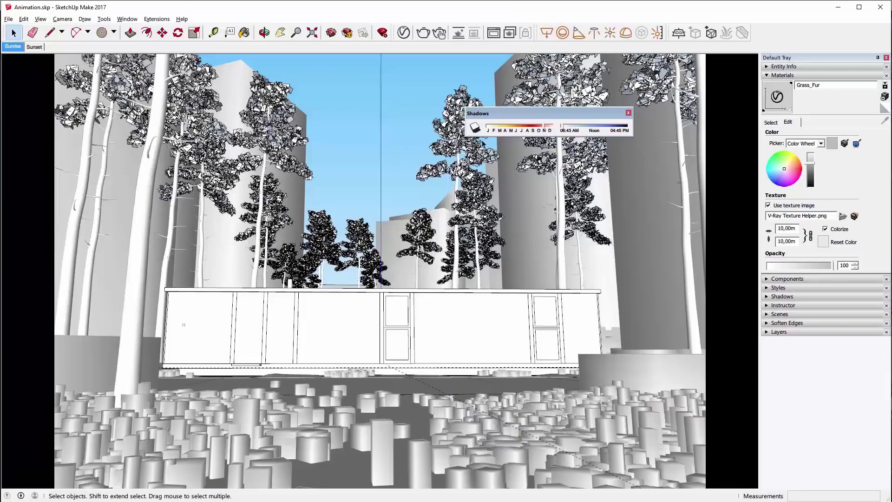
# Close the Shadows dialog and open the recent model Environment_Fog.skp.
pyautogui.click(628, 112)
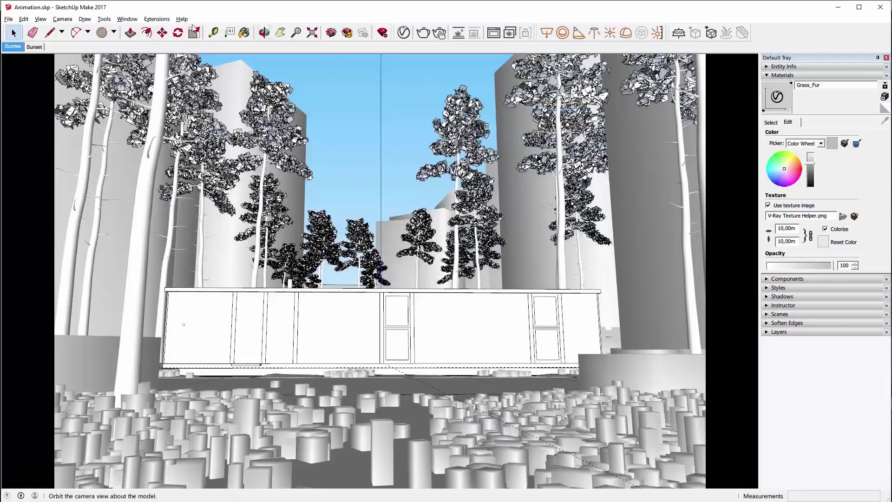
pyautogui.click(8, 20)
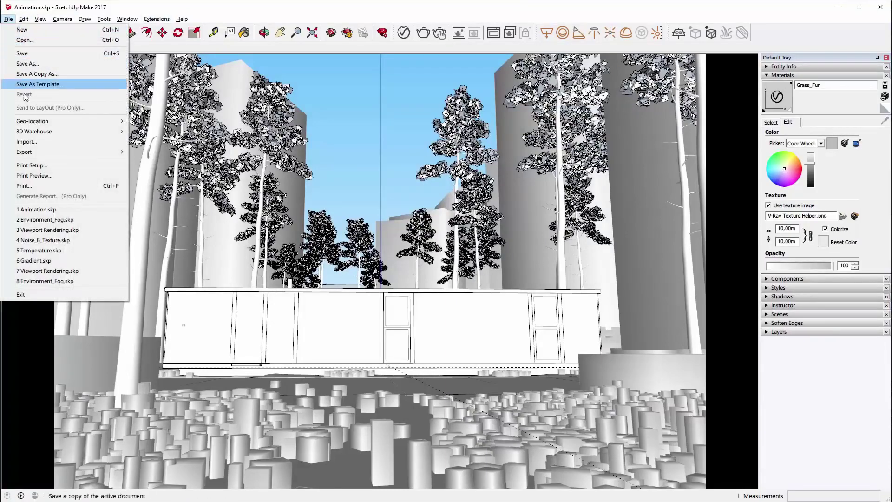
pyautogui.click(67, 220)
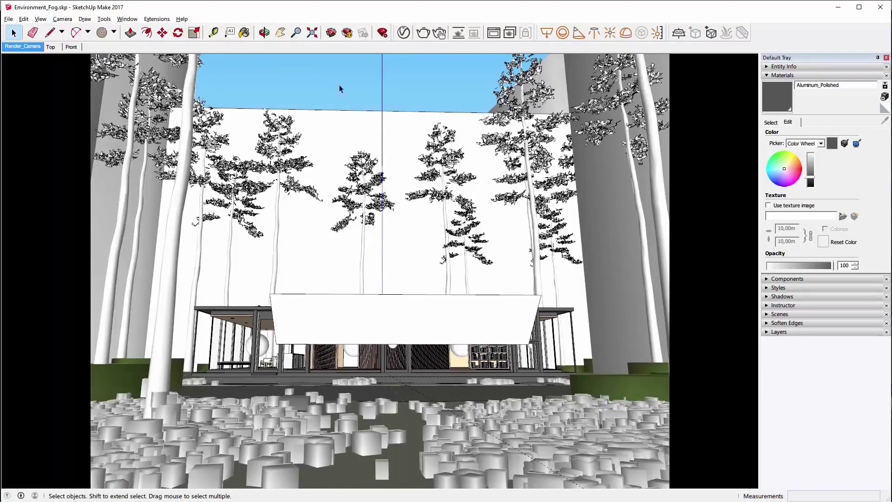
# Show the Volumetric Environment settings in the V-Ray Asset Editor and keep the effect enabled.
pyautogui.click(403, 34)
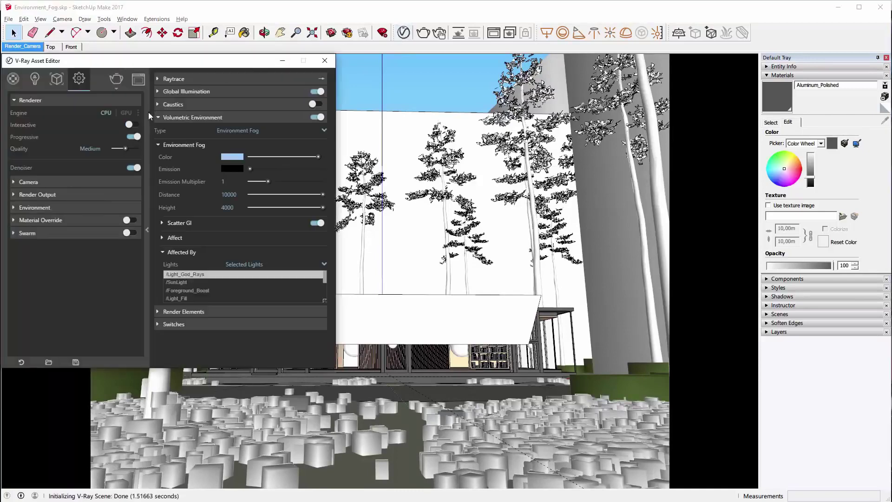
pyautogui.click(163, 119)
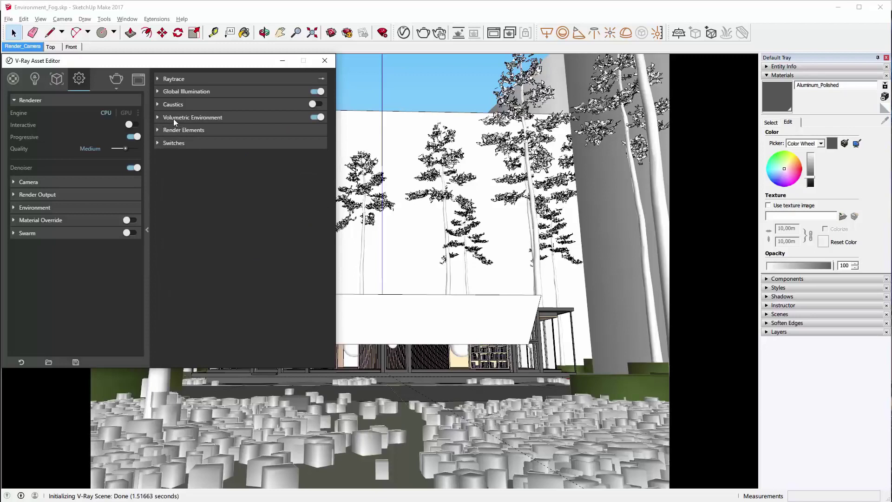
pyautogui.click(225, 117)
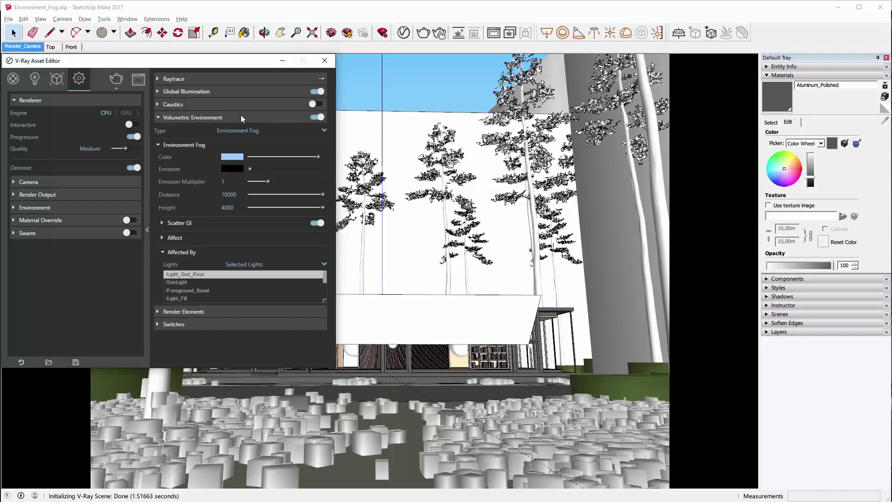
pyautogui.click(306, 119)
pyautogui.click(314, 118)
# Try Aerial Perspective as the volumetric environment type and restore Environment Fog.
pyautogui.click(266, 132)
pyautogui.click(231, 141)
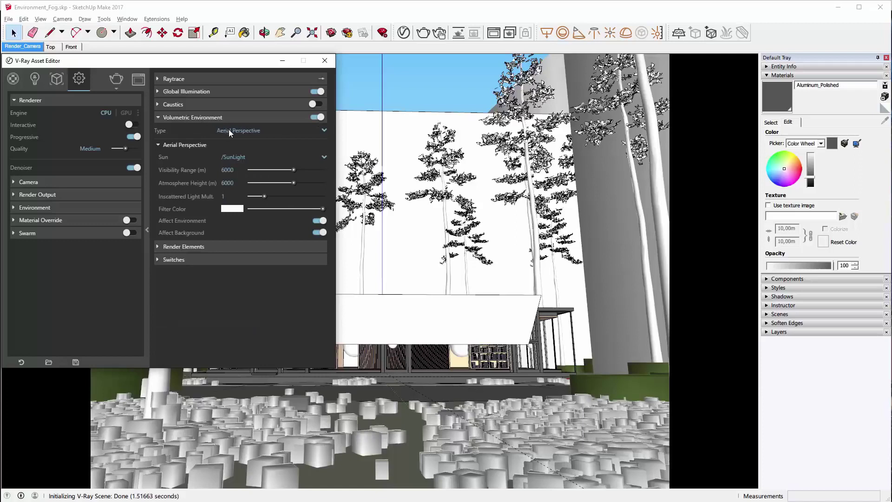
pyautogui.click(230, 130)
pyautogui.click(230, 156)
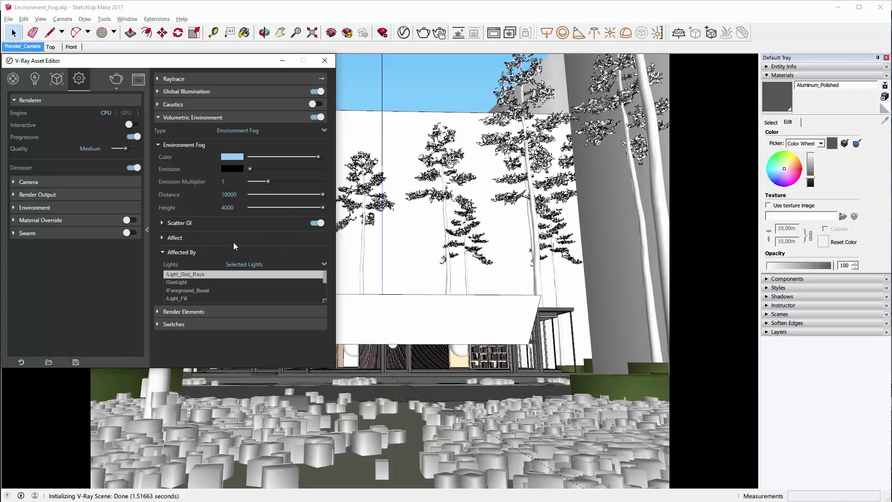
# Inspect the fog's Scatter GI options and the scene's light list, trying No Lights and All Lights as the lights affecting the fog.
pyautogui.click(189, 223)
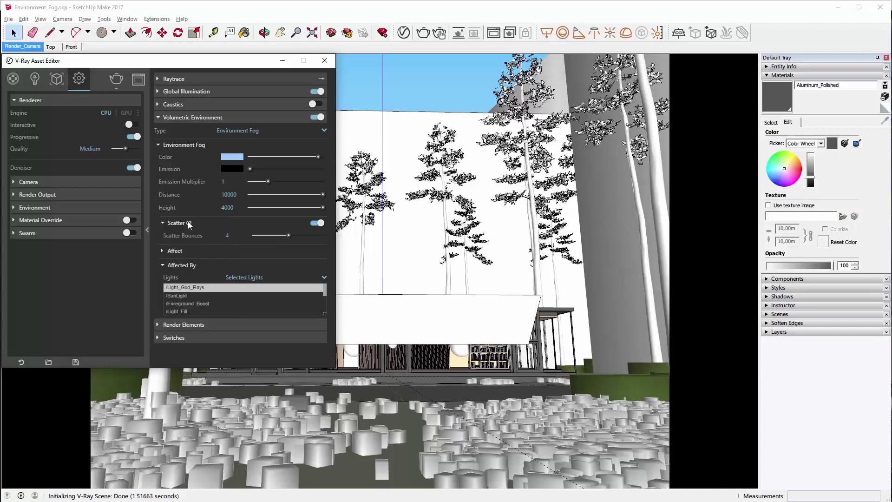
pyautogui.click(179, 223)
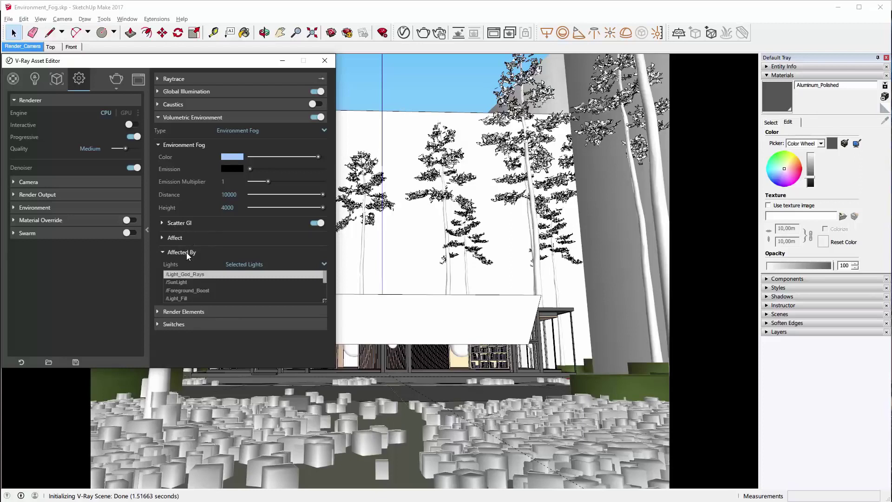
pyautogui.click(231, 264)
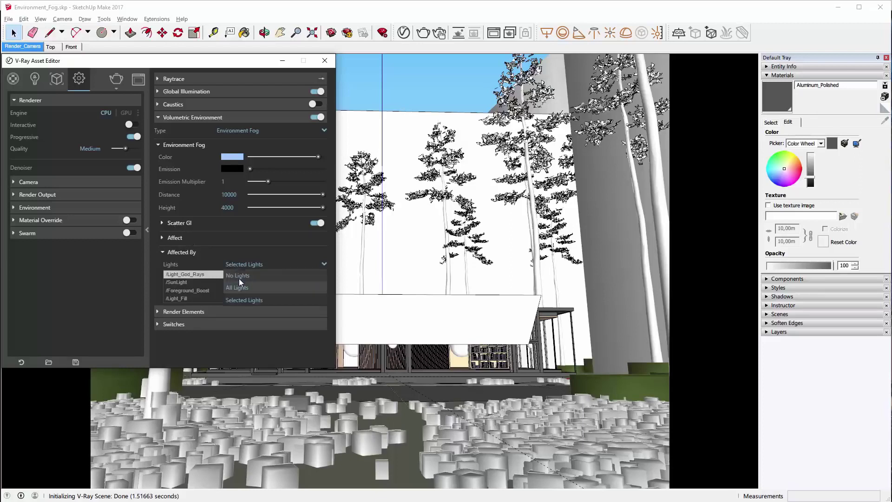
pyautogui.click(239, 277)
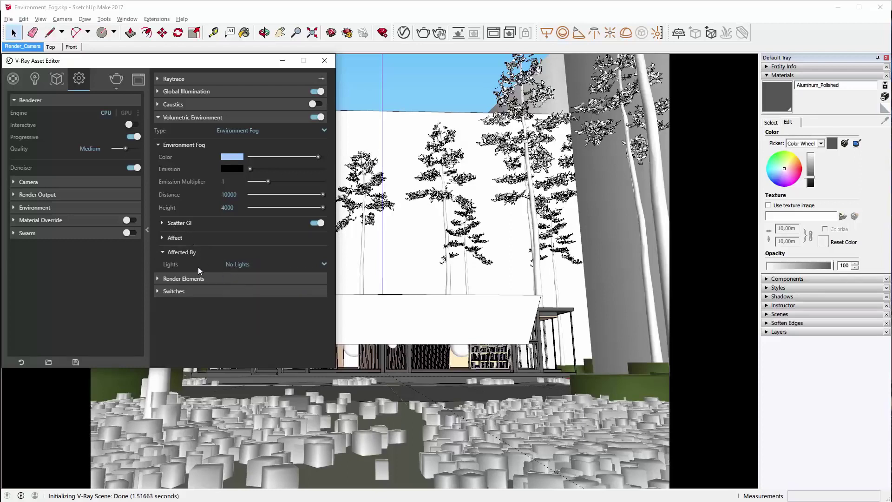
pyautogui.click(237, 264)
pyautogui.click(238, 286)
pyautogui.click(34, 78)
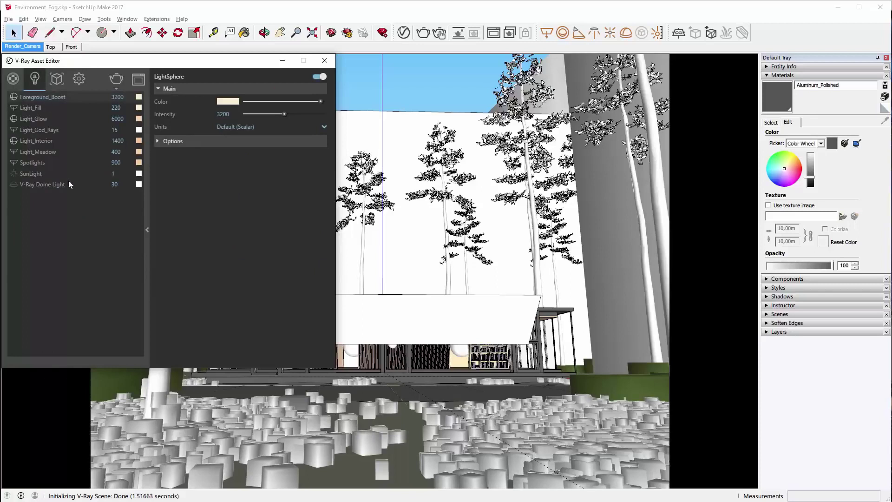
pyautogui.click(80, 79)
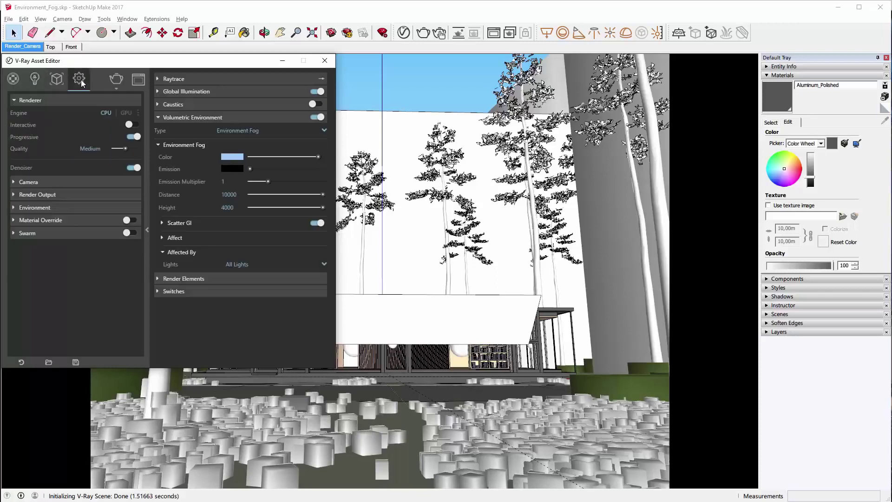
# Restrict the lights affecting the fog to Selected Lights with /Light_God_Rays chosen.
pyautogui.click(228, 263)
pyautogui.click(237, 300)
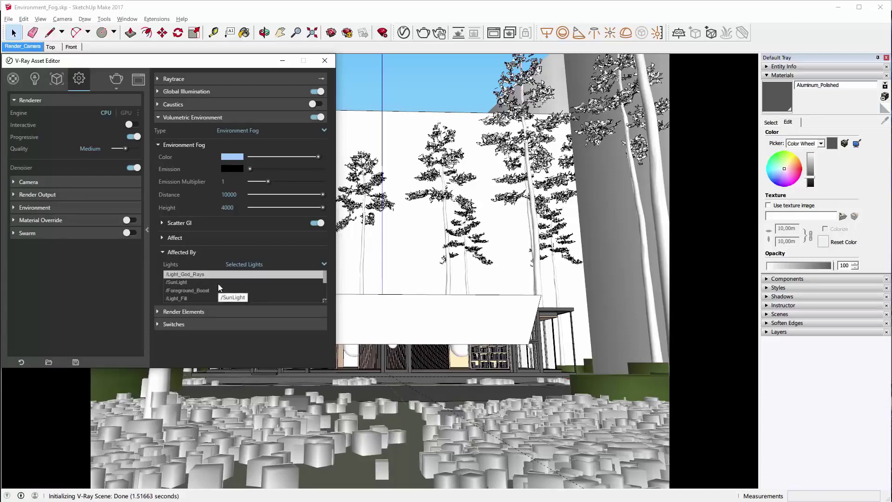
pyautogui.click(209, 274)
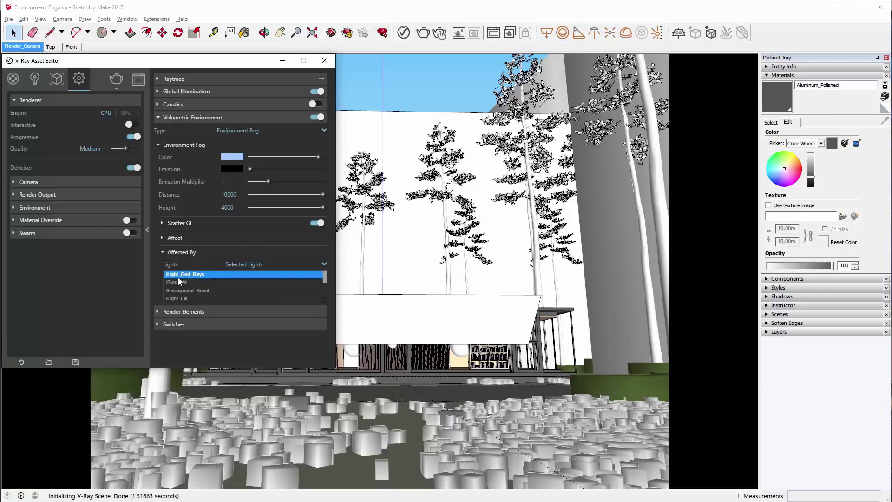
pyautogui.click(178, 252)
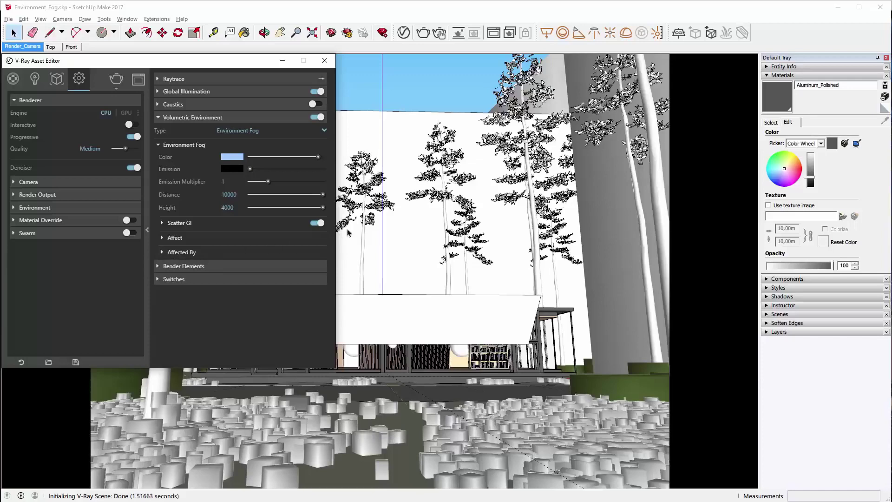
# Start an interactive render and compare it with the volumetric environment disabled and enabled again.
pyautogui.click(441, 34)
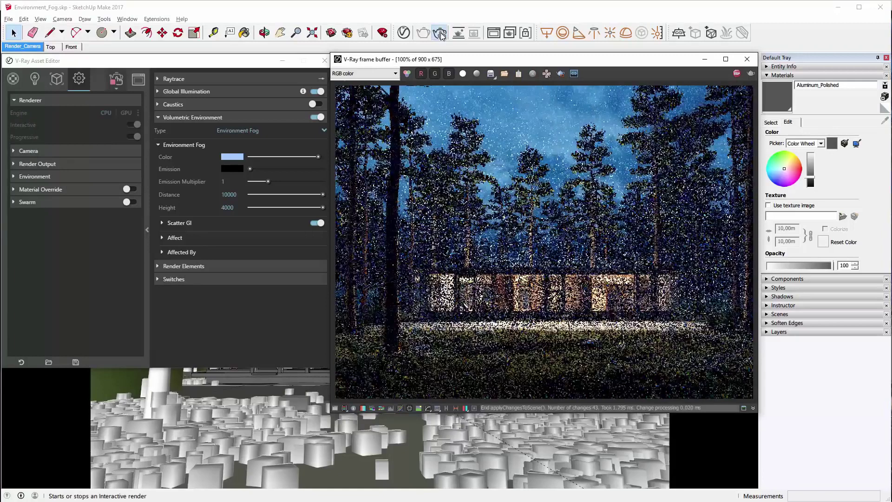
pyautogui.click(316, 117)
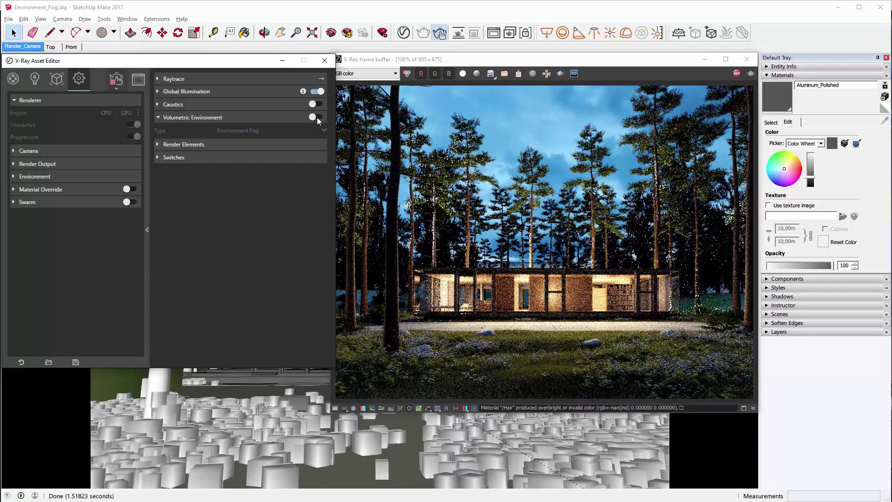
pyautogui.click(316, 118)
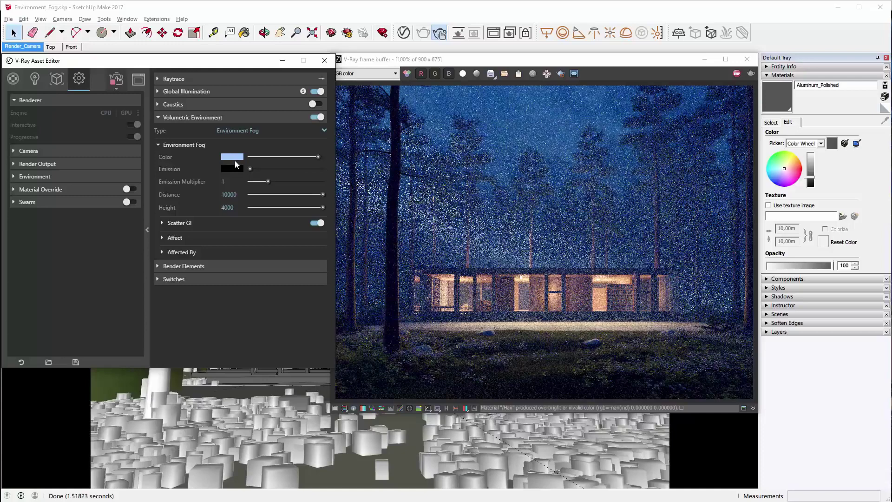
# Limit the render to a region over the trees above the house and raise the fog's emission colour to mid grey.
pyautogui.click(559, 78)
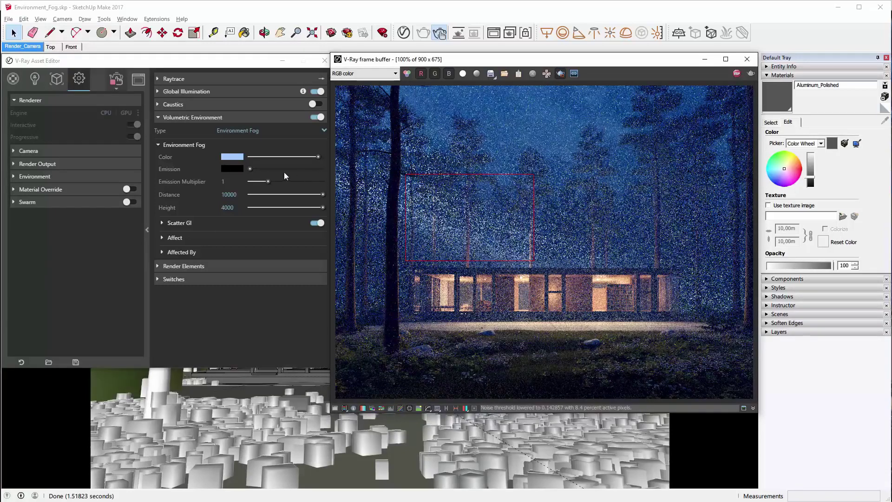
pyautogui.moveTo(249, 168); pyautogui.dragTo(264, 169)
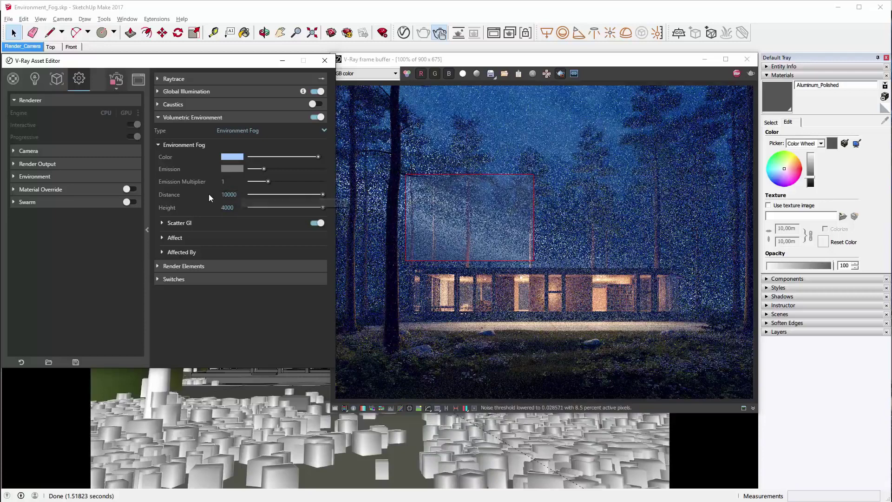
# Set the lights affecting the environment fog to All Lights.
pyautogui.click(179, 252)
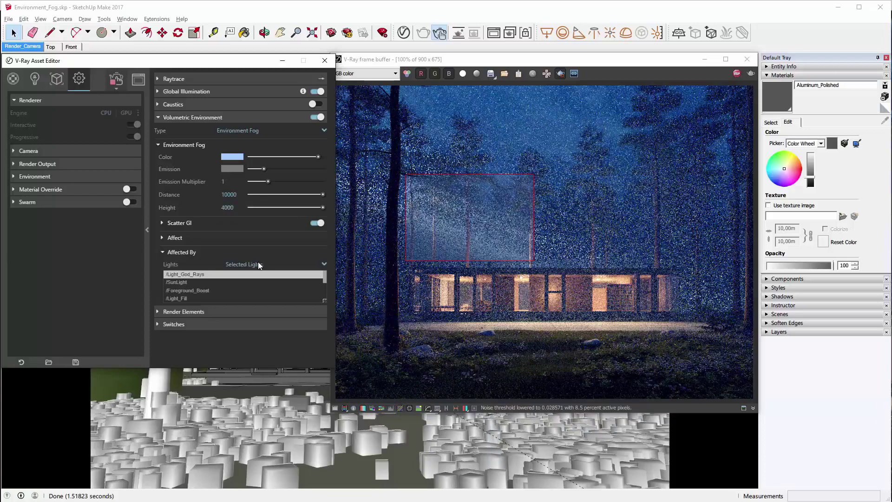
pyautogui.click(236, 265)
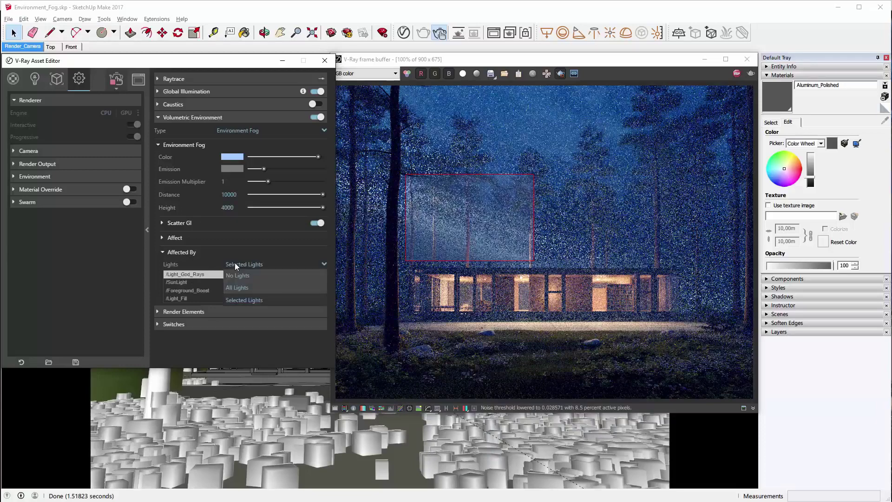
pyautogui.click(239, 291)
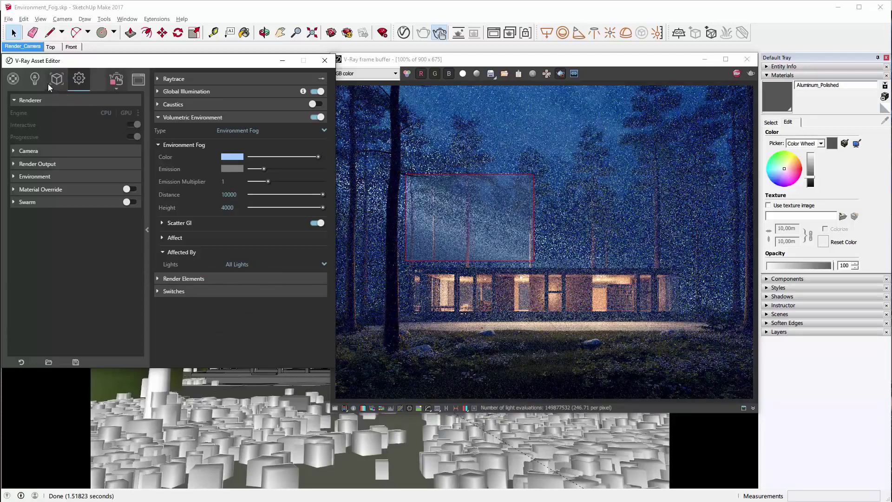
# Limit the lights affecting the environment fog to Selected Lights again, with only /Light_God_Rays chosen.
pyautogui.click(35, 79)
pyautogui.click(78, 79)
pyautogui.click(241, 266)
pyautogui.click(239, 265)
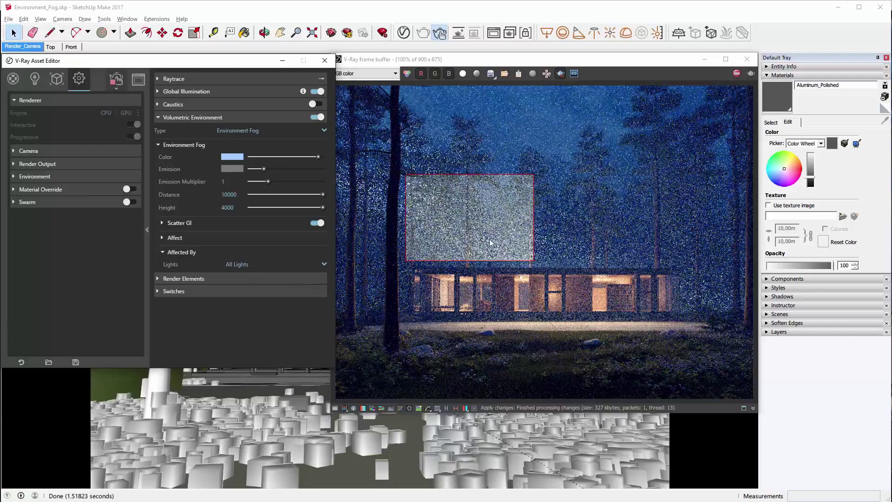
pyautogui.click(246, 265)
pyautogui.click(244, 300)
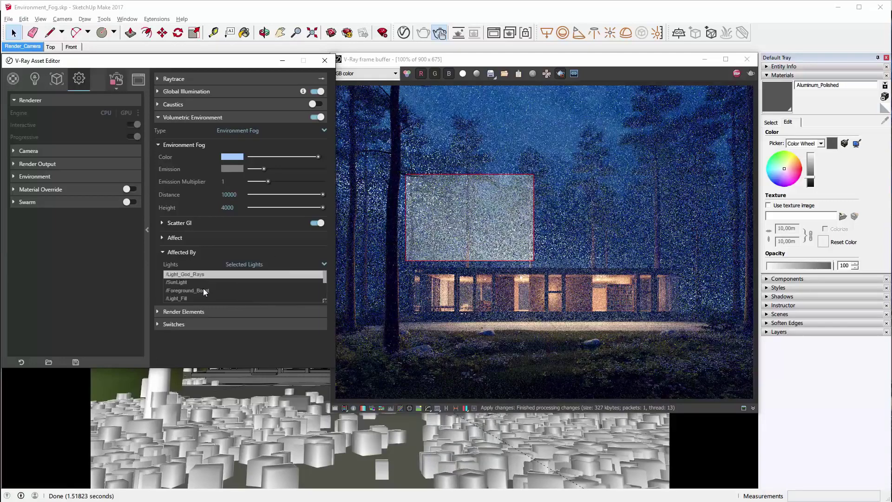
pyautogui.click(188, 275)
pyautogui.scroll(-2, 212, 284)
pyautogui.scroll(2, 211, 283)
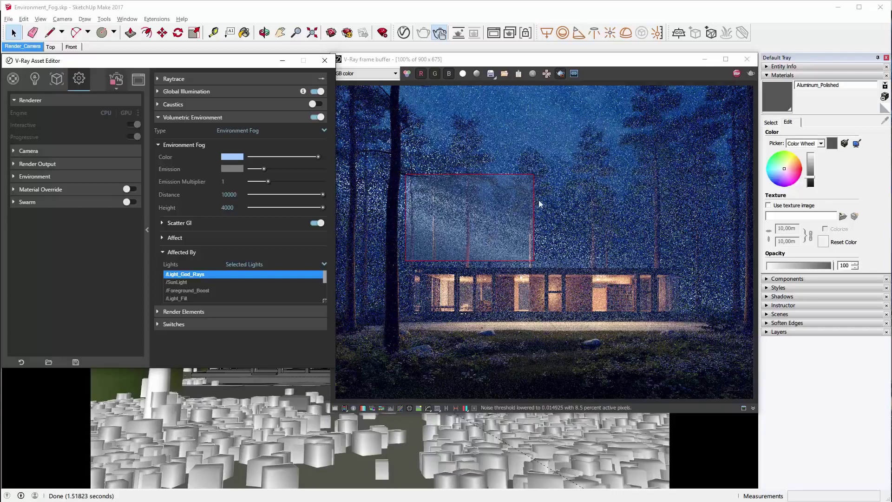
# Stop the interactive render, turn off region rendering, and put away the frame buffer and the V-Ray Asset Editor.
pyautogui.click(735, 73)
pyautogui.click(561, 75)
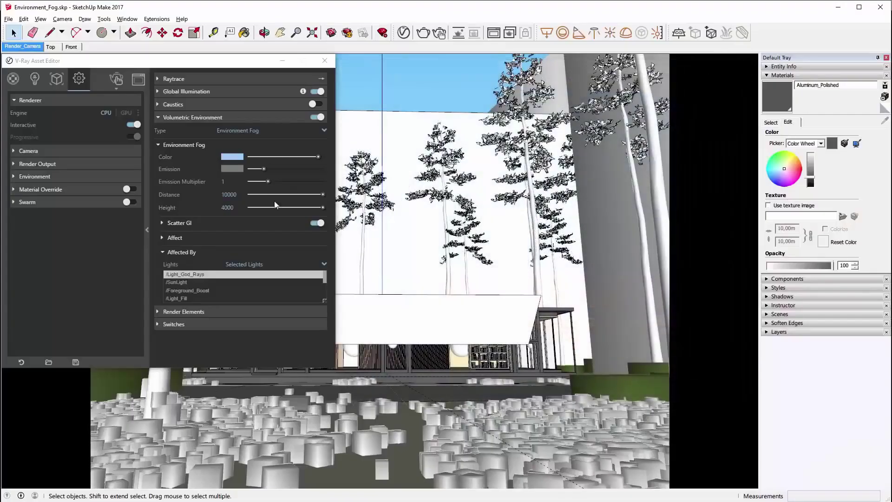
pyautogui.click(147, 229)
pyautogui.click(139, 60)
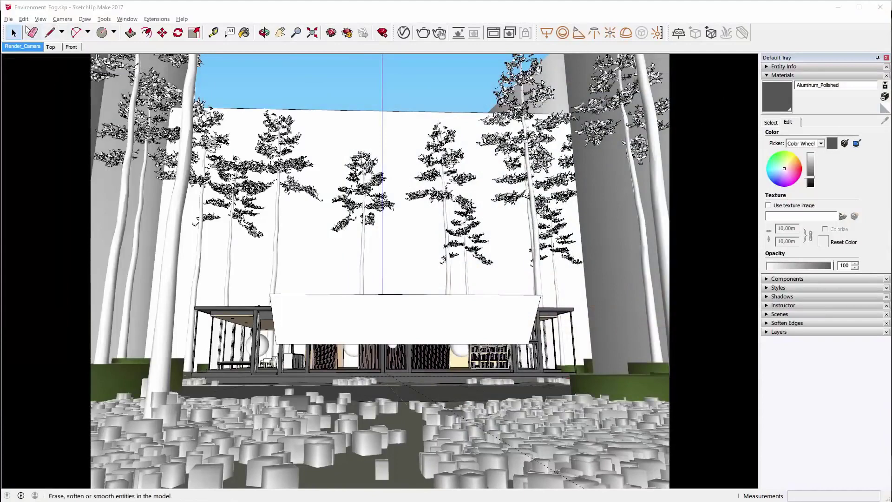
# Open Lamp.skp from the Lamp folder inside VRScene Import.
pyautogui.click(9, 19)
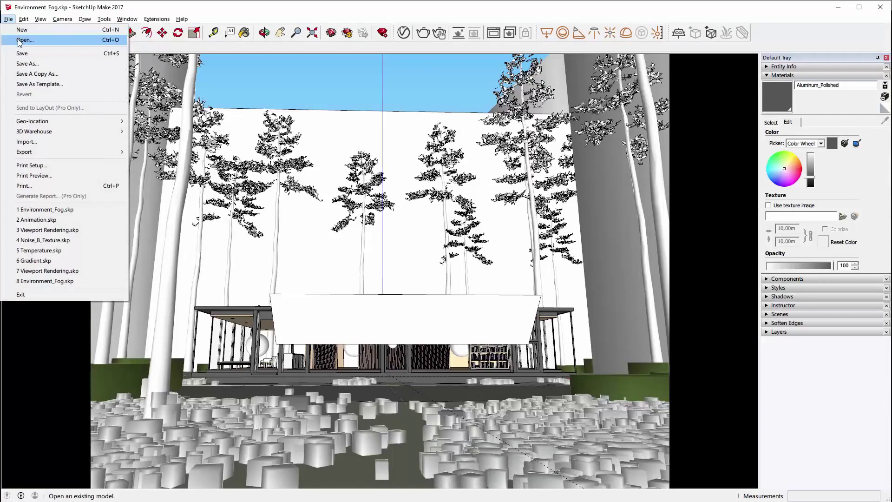
pyautogui.click(18, 41)
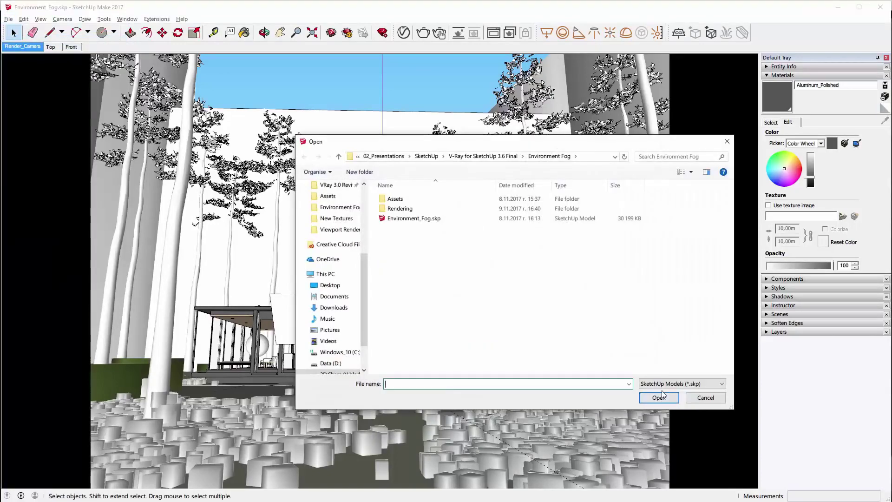
pyautogui.click(483, 157)
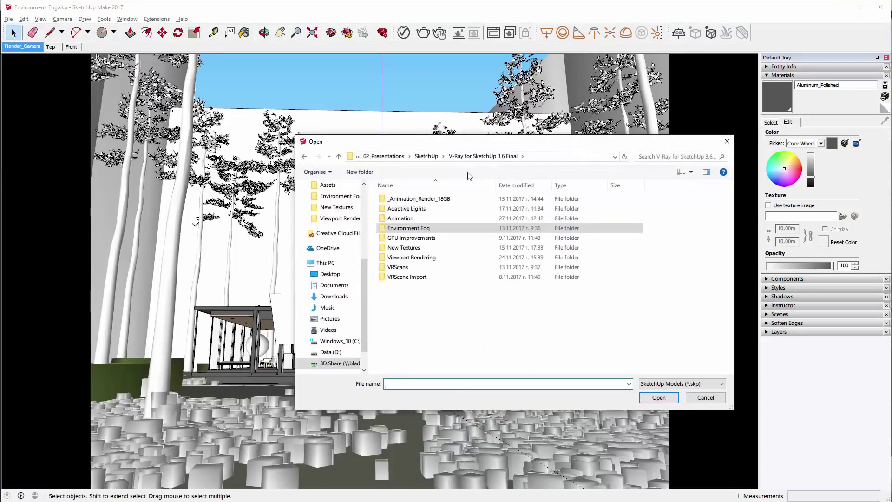
pyautogui.doubleClick(418, 277)
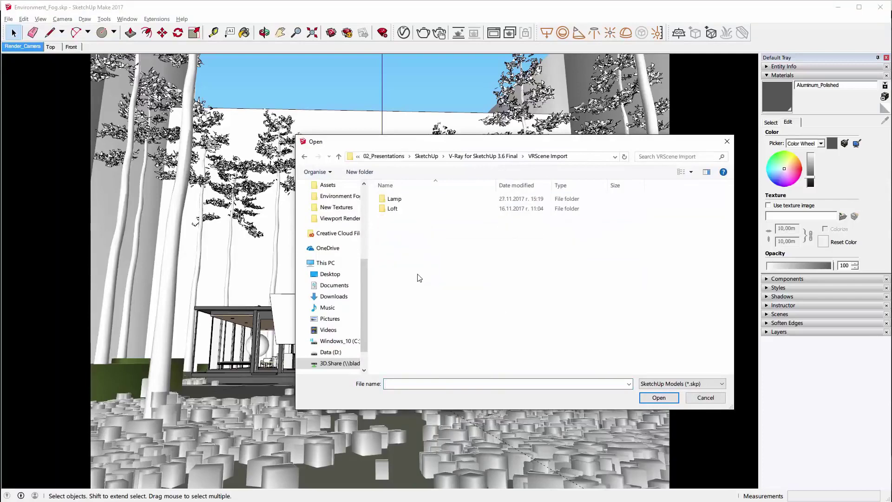
pyautogui.doubleClick(394, 200)
pyautogui.click(398, 210)
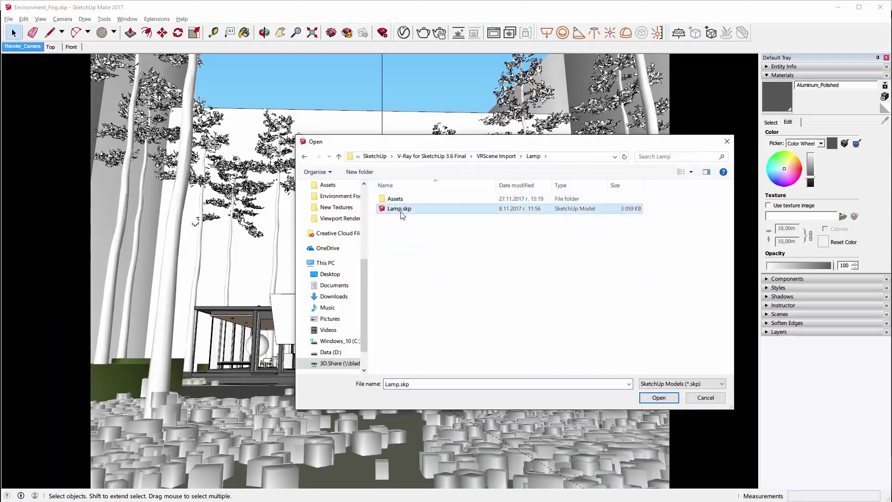
pyautogui.click(654, 398)
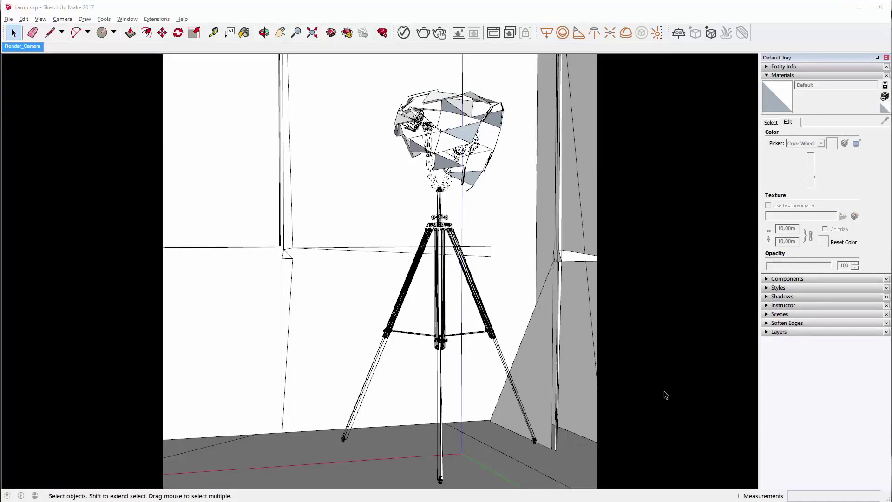
# Switch to 3ds Max and preview Lamp.max in a test render, stopping it and closing the frame buffer once viewed.
pyautogui.hotkey('alt', 'Tab')
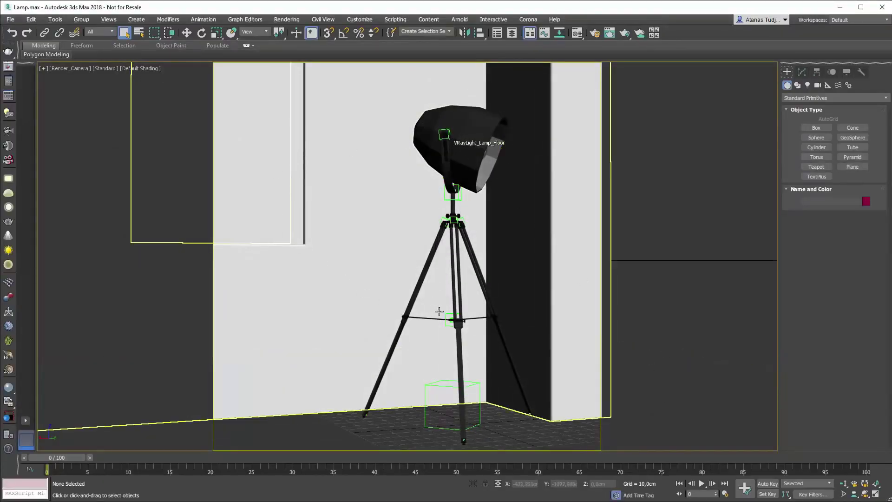
pyautogui.click(626, 35)
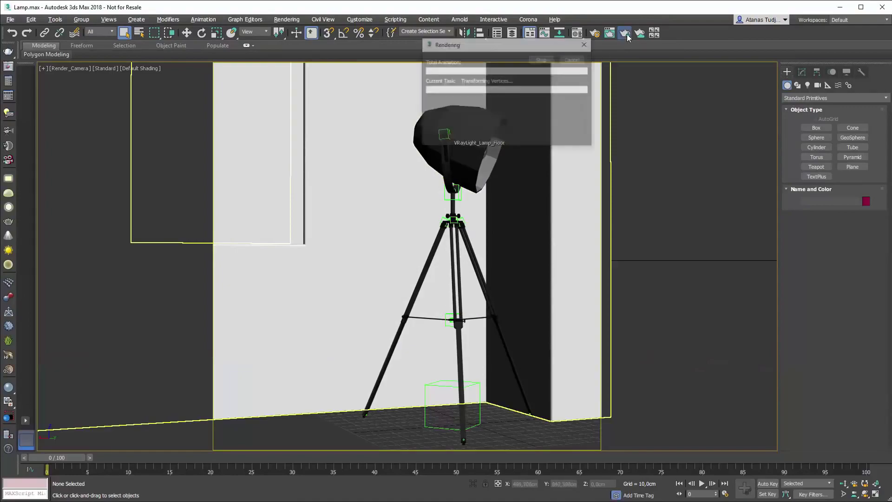
pyautogui.moveTo(261, 177); pyautogui.dragTo(604, 46)
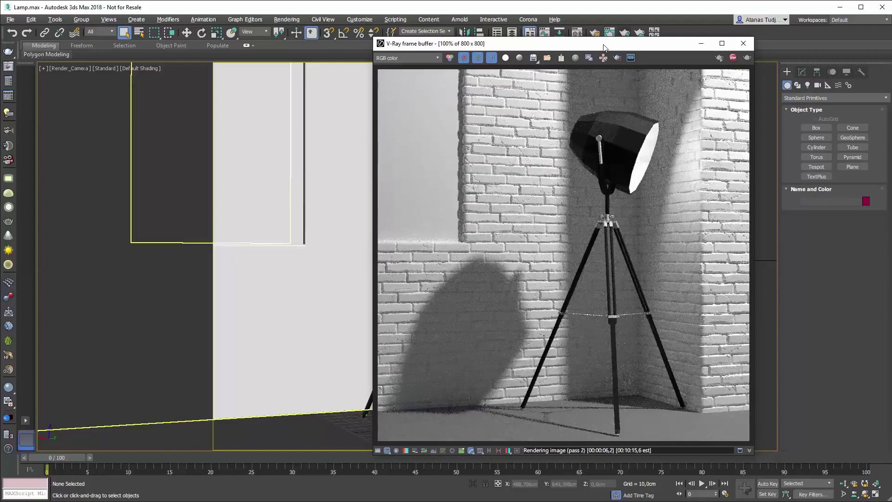
pyautogui.click(733, 57)
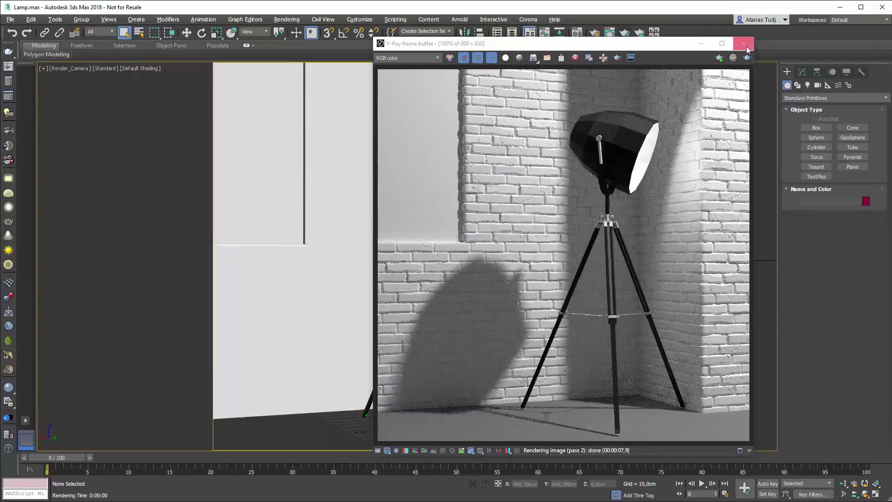
pyautogui.click(746, 48)
# Export the 3ds Max scene as a .vrscene file to the export path ending in Import\Lamp\Assets\Lamp.vrscene.
pyautogui.rightClick(422, 133)
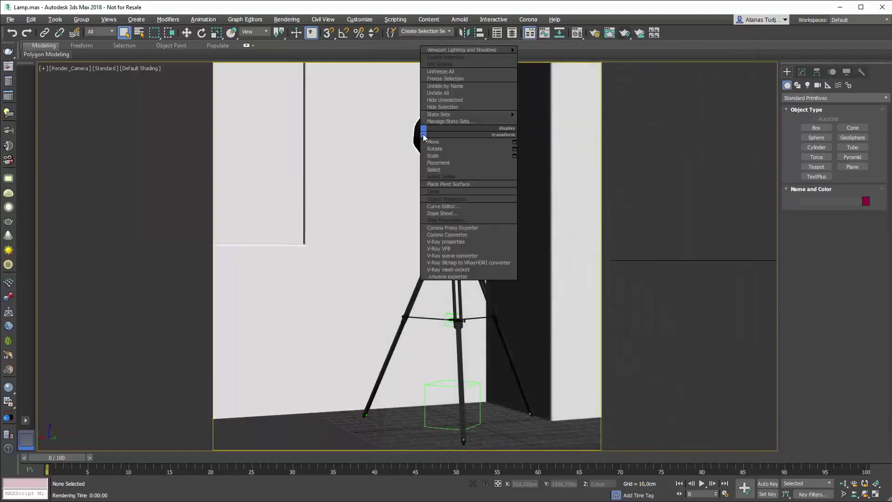
pyautogui.click(464, 276)
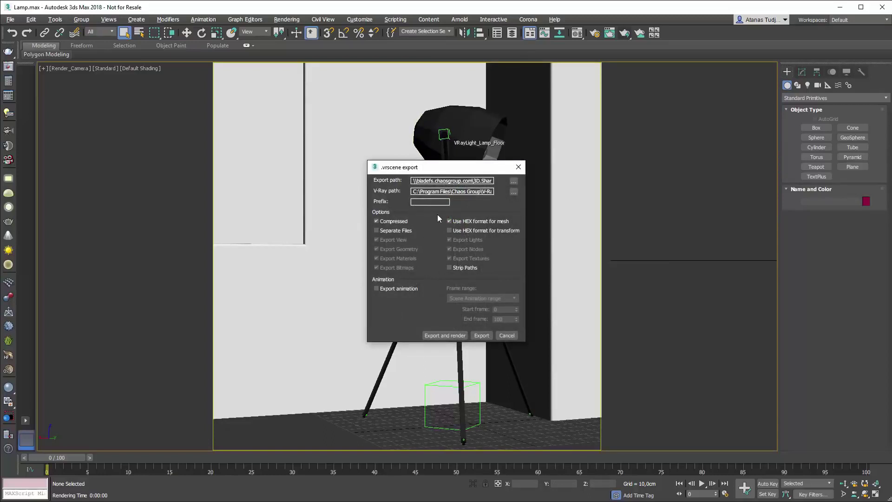
pyautogui.click(452, 180)
pyautogui.hotkey('ctrl', 'a')
pyautogui.hotkey('ctrl', 'v')
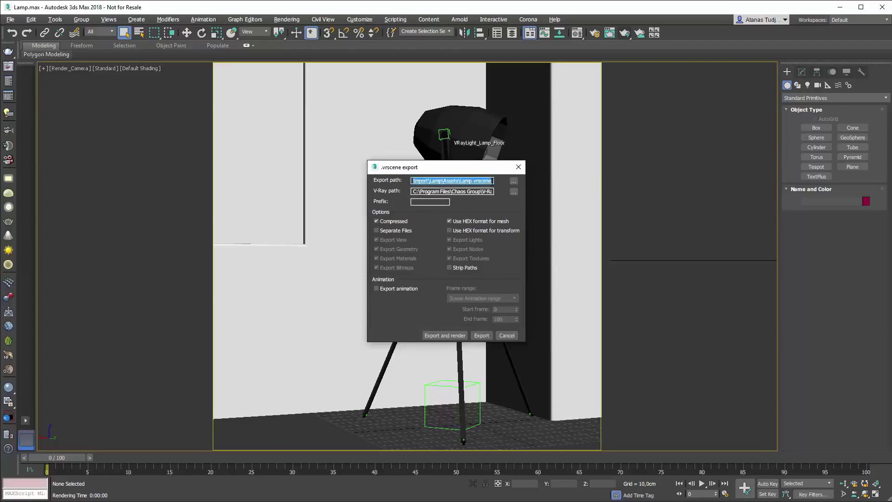
pyautogui.click(482, 335)
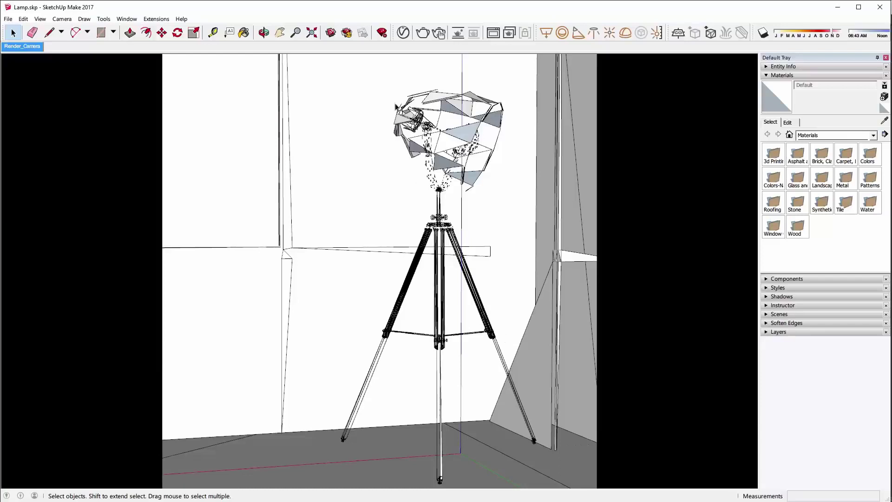
# Back in SketchUp, delete the existing VRScene_Lamp geometry asset and move the V-Ray Asset Editor clear of the model.
pyautogui.click(403, 33)
pyautogui.click(426, 136)
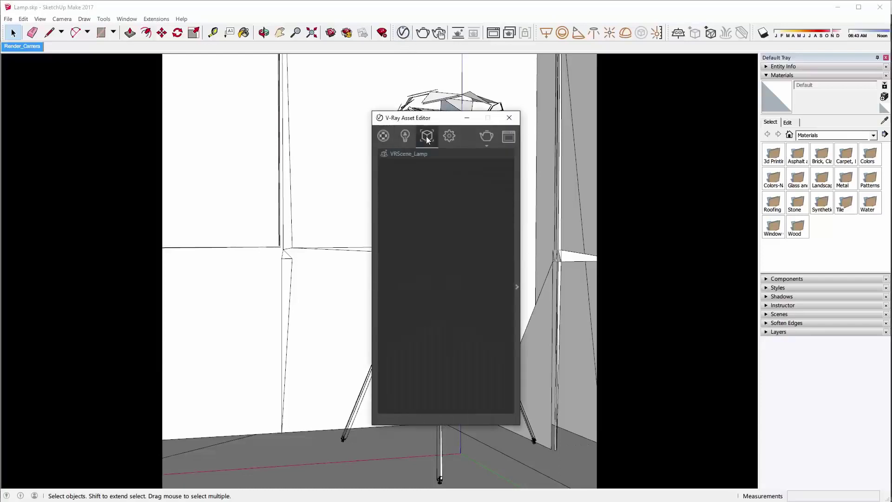
pyautogui.rightClick(415, 155)
pyautogui.click(432, 186)
pyautogui.moveTo(438, 124); pyautogui.dragTo(116, 87)
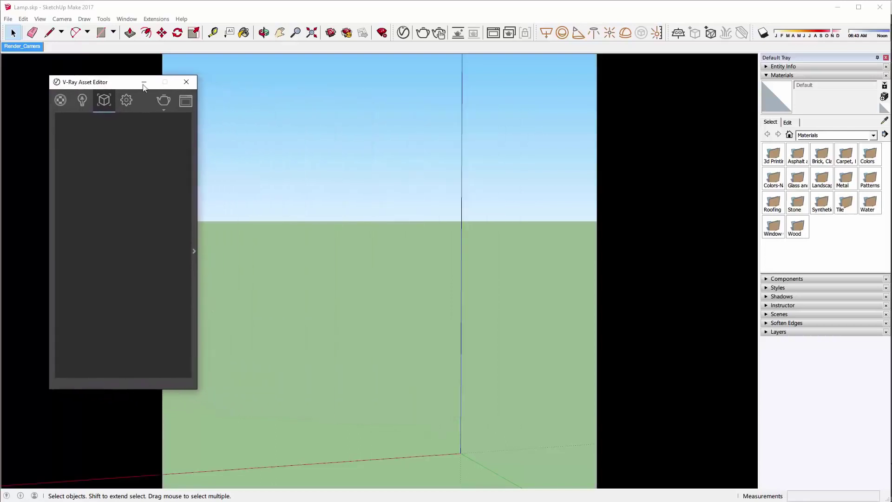
# Import the 3ds Max .vrscene from the Assets folder as a proxy and place a single copy at the model origin.
pyautogui.click(711, 33)
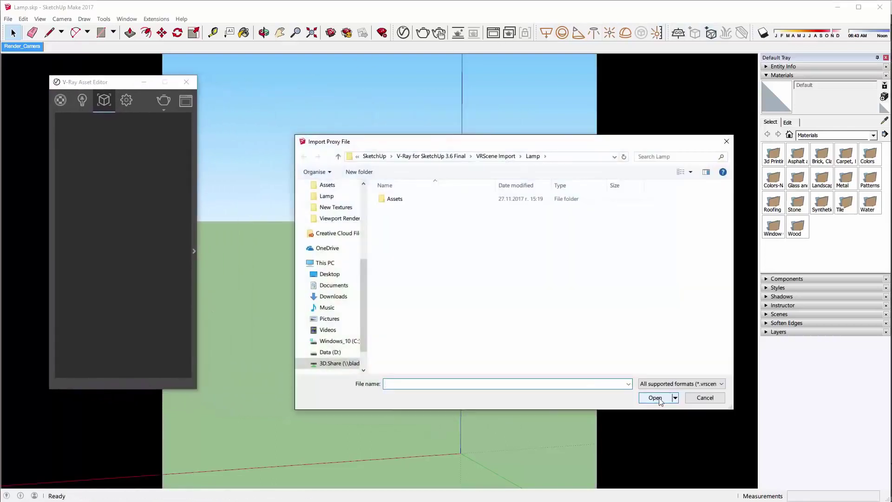
pyautogui.doubleClick(395, 199)
pyautogui.click(397, 200)
pyautogui.click(653, 398)
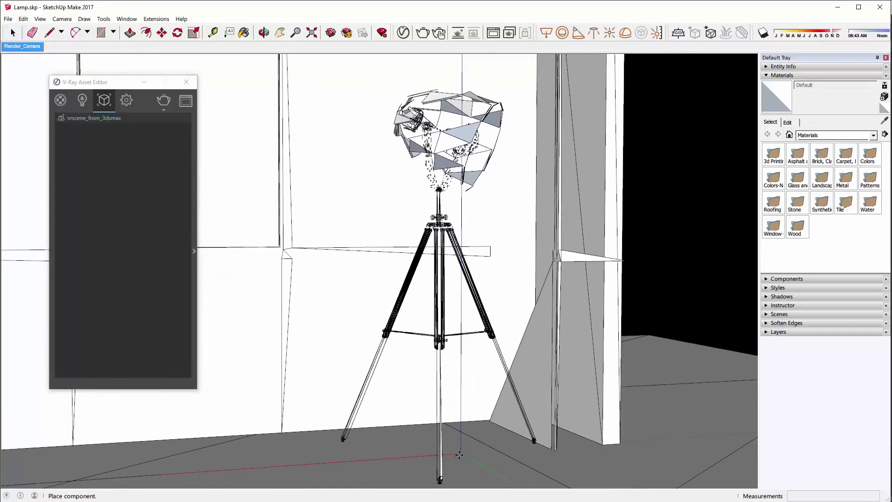
pyautogui.click(458, 445)
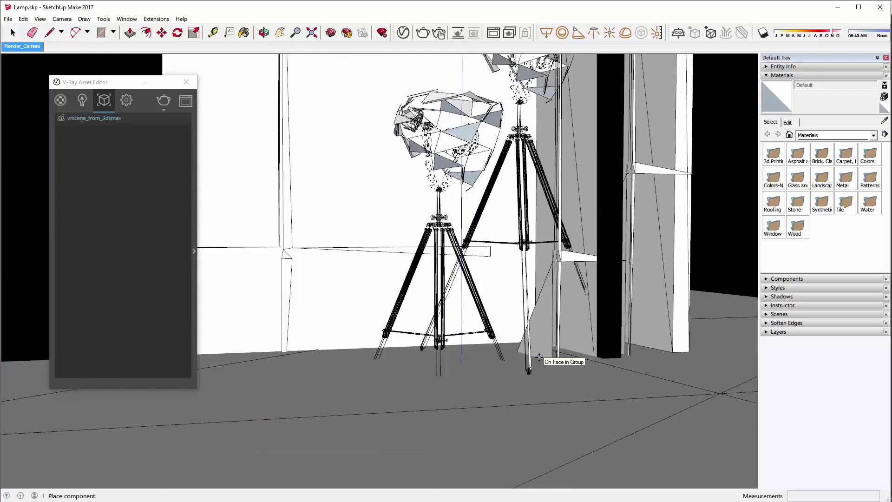
pyautogui.press('Escape')
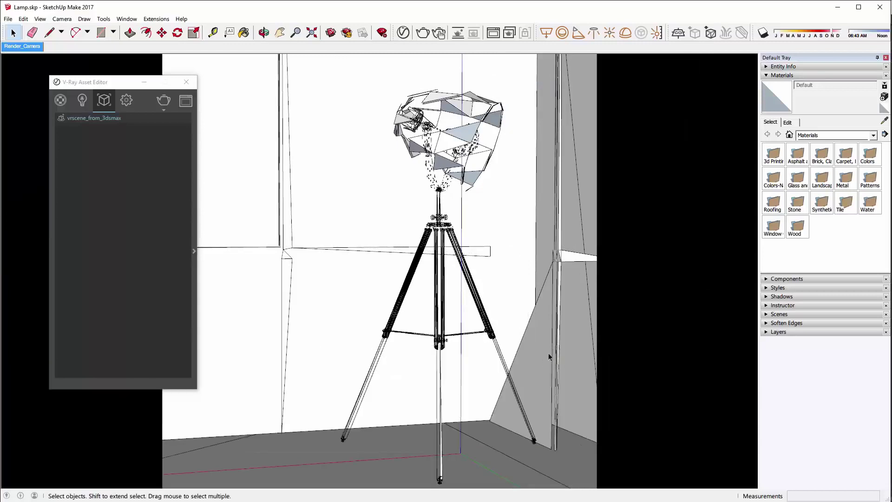
# Examine the imported VRayScene's parameters, including its preview type options and lights setting.
pyautogui.click(194, 250)
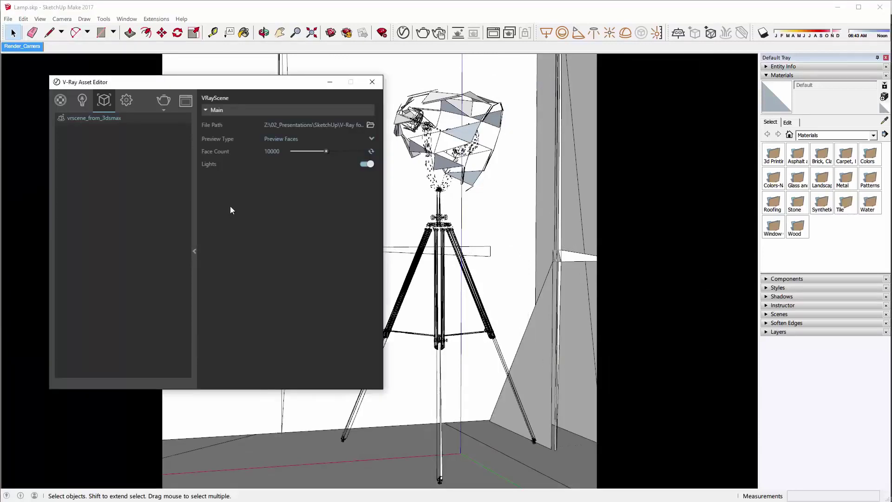
pyautogui.click(264, 140)
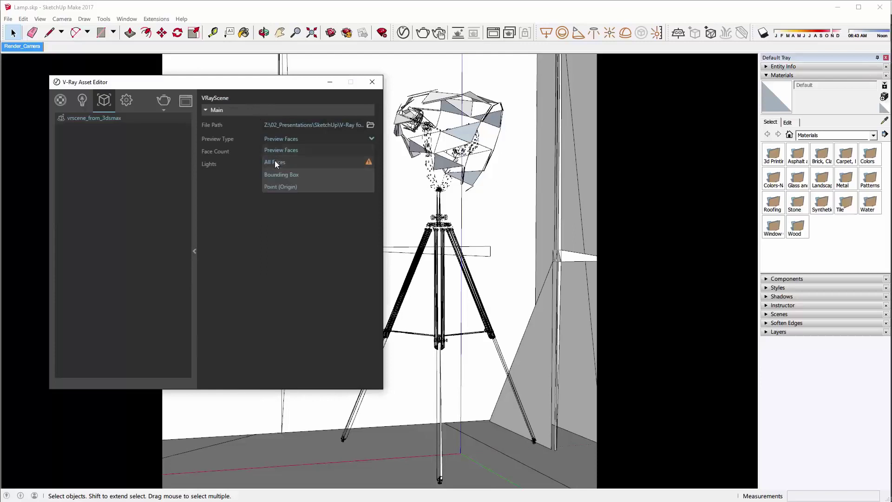
pyautogui.click(260, 218)
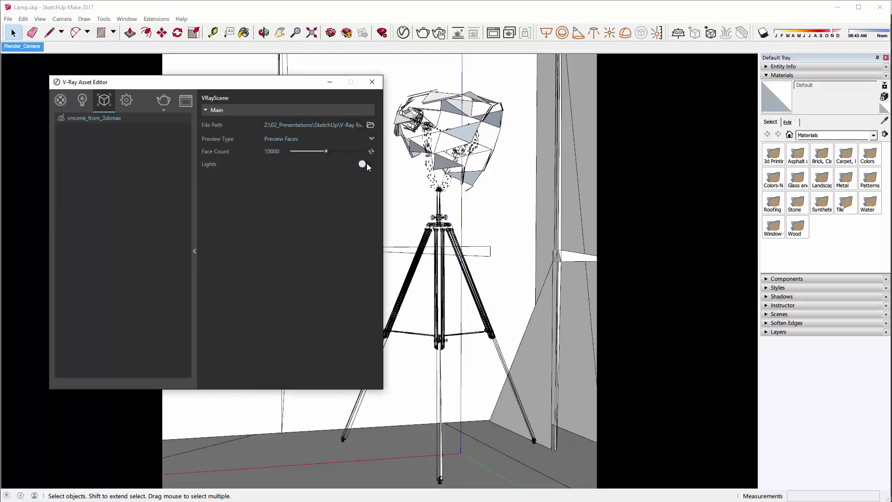
# Check the imported lamp scene in an interactive render, then stop it and close the frame buffer and Asset Editor.
pyautogui.click(439, 32)
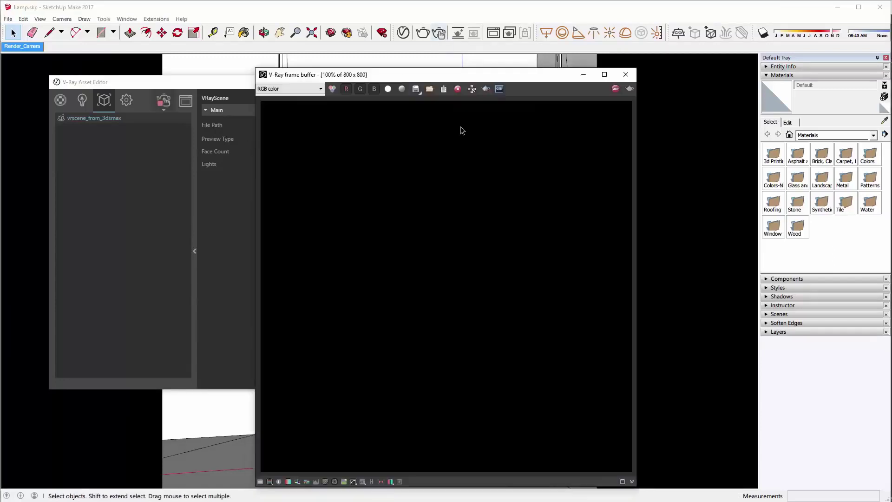
pyautogui.moveTo(483, 77); pyautogui.dragTo(592, 63)
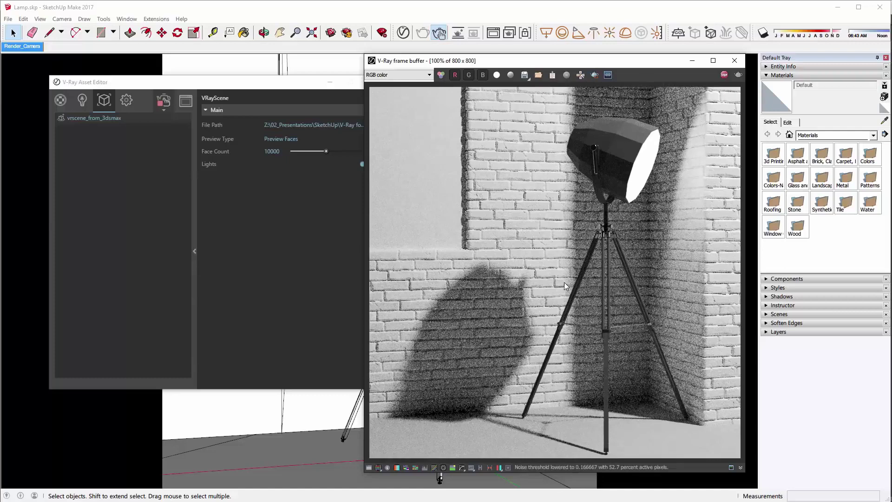
pyautogui.click(723, 74)
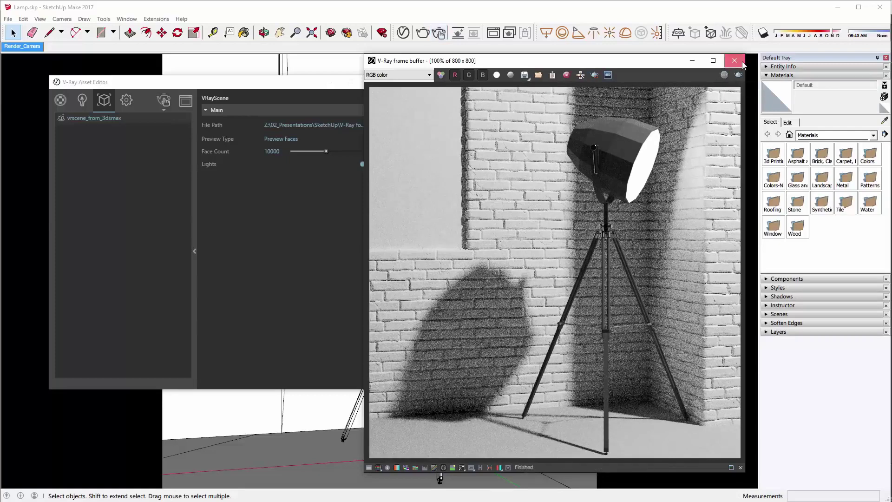
pyautogui.click(734, 60)
pyautogui.click(374, 82)
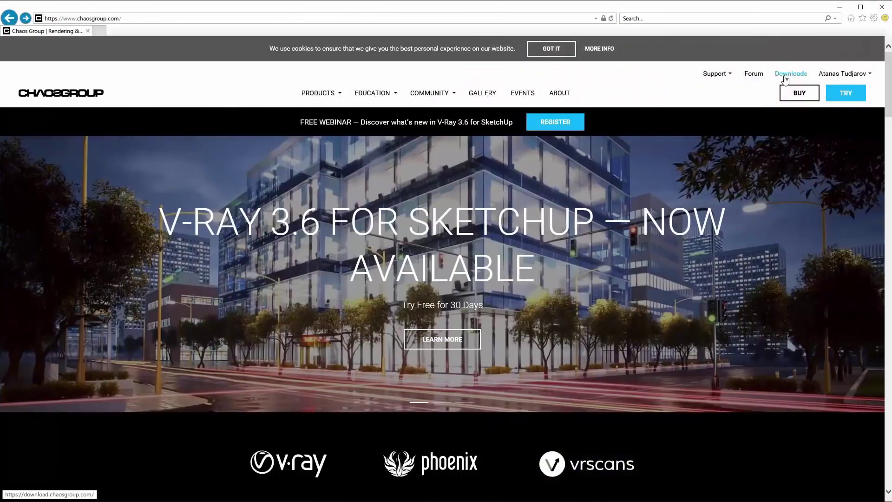
# Open the VRscans section of the Chaos Group website's downloads and browse the listed materials.
pyautogui.click(785, 77)
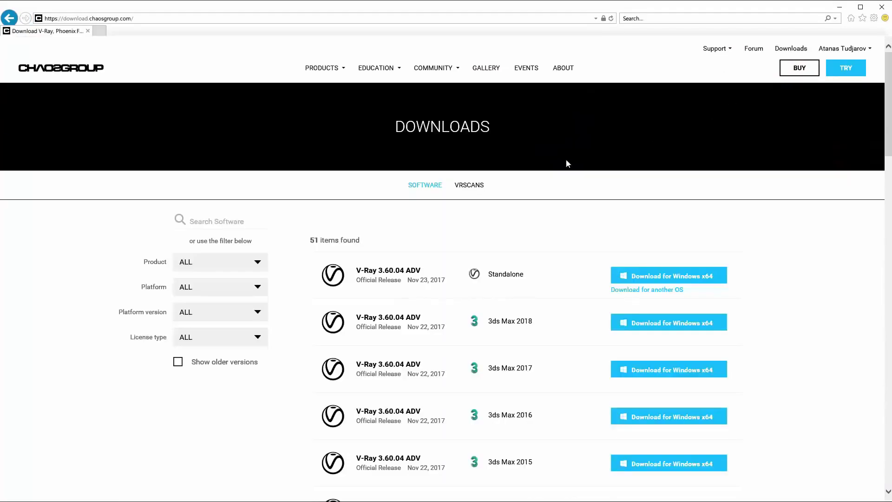
pyautogui.click(471, 188)
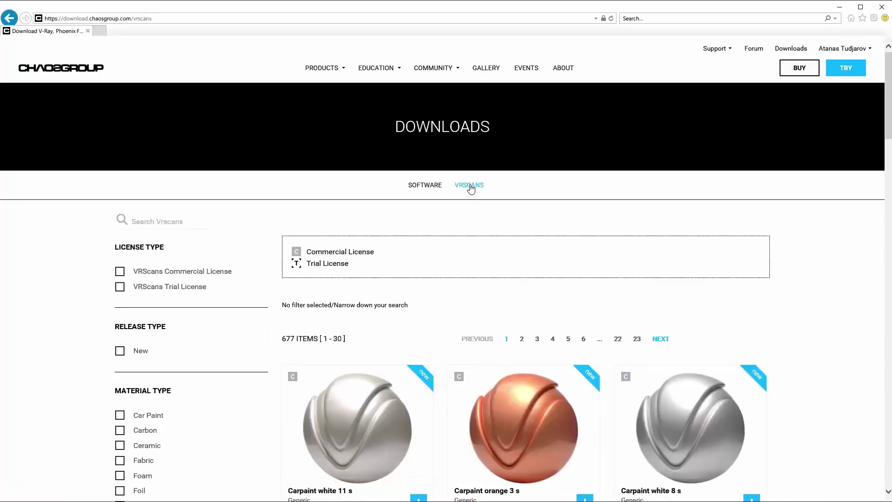
pyautogui.scroll(-5, 470, 189)
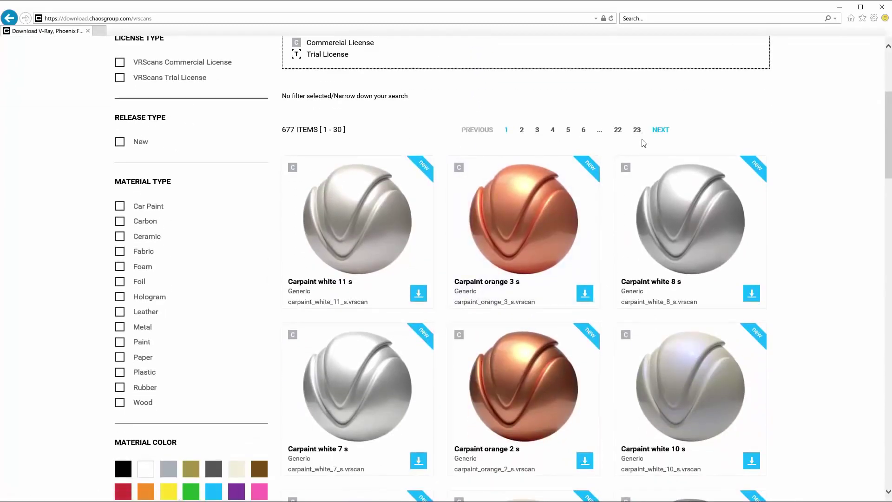
# Look through the first page of unfiltered VRscans materials and the available filter categories.
pyautogui.scroll(-20, 637, 141)
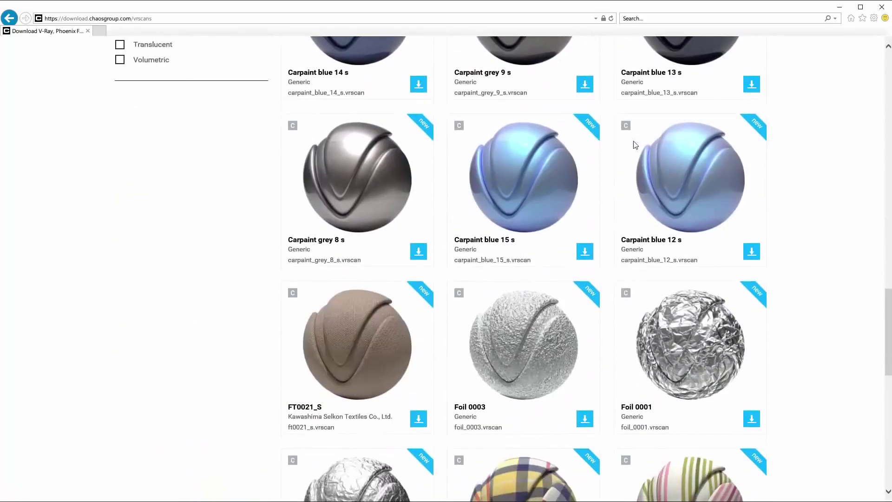
pyautogui.scroll(-6, 635, 145)
pyautogui.scroll(-6, 635, 144)
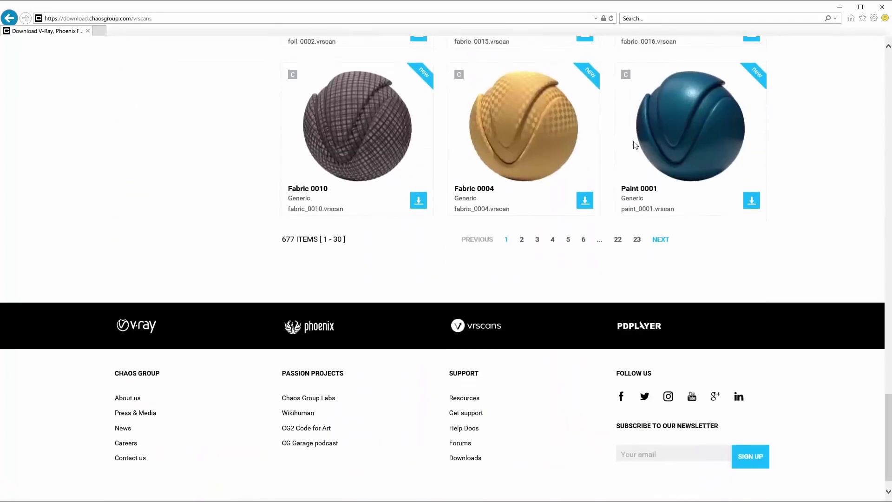
pyautogui.scroll(7, 634, 144)
pyautogui.scroll(20, 634, 144)
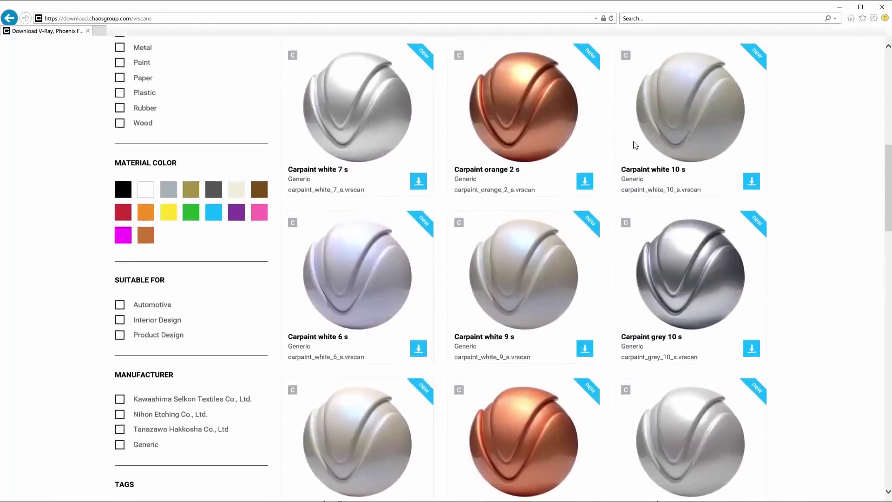
pyautogui.scroll(-4, 635, 145)
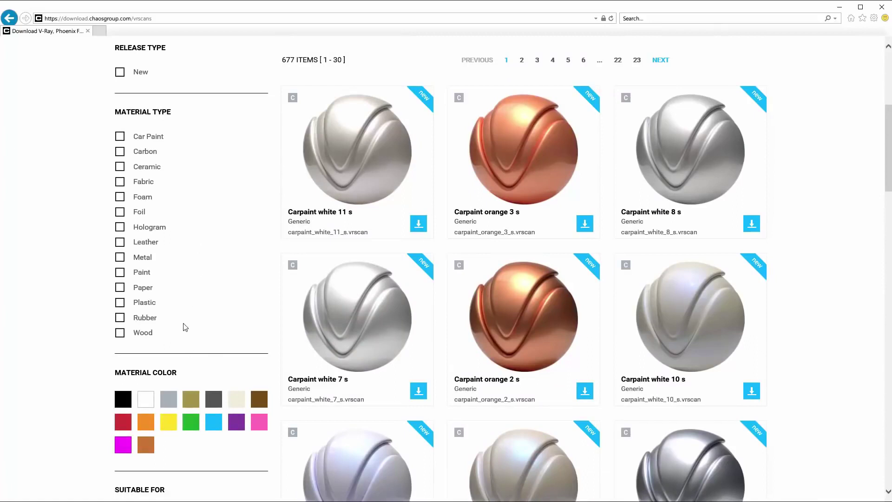
# Filter the VRscans library to the Fabric material type and look through the matching scans.
pyautogui.click(151, 176)
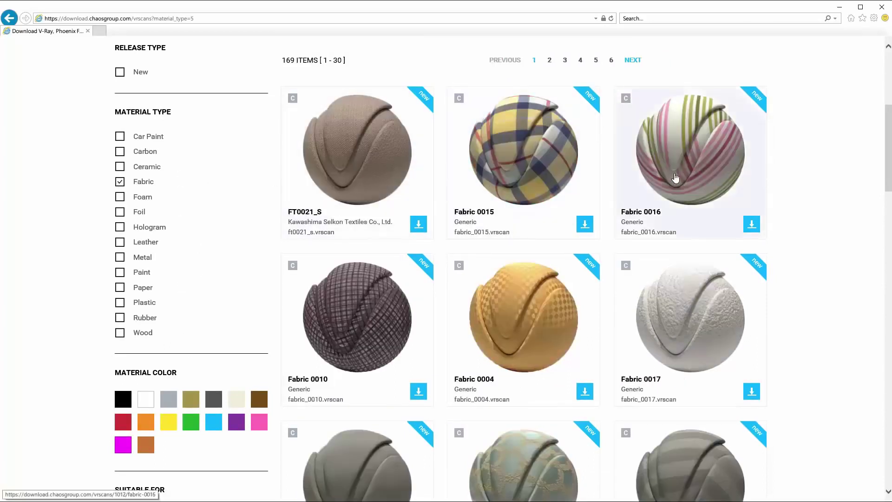
pyautogui.scroll(-6, 675, 177)
pyautogui.scroll(-9, 675, 177)
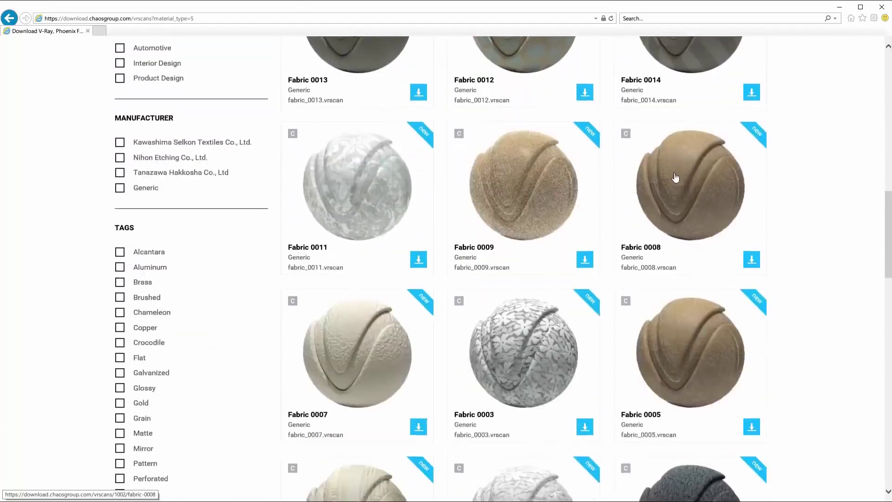
pyautogui.scroll(-3, 675, 177)
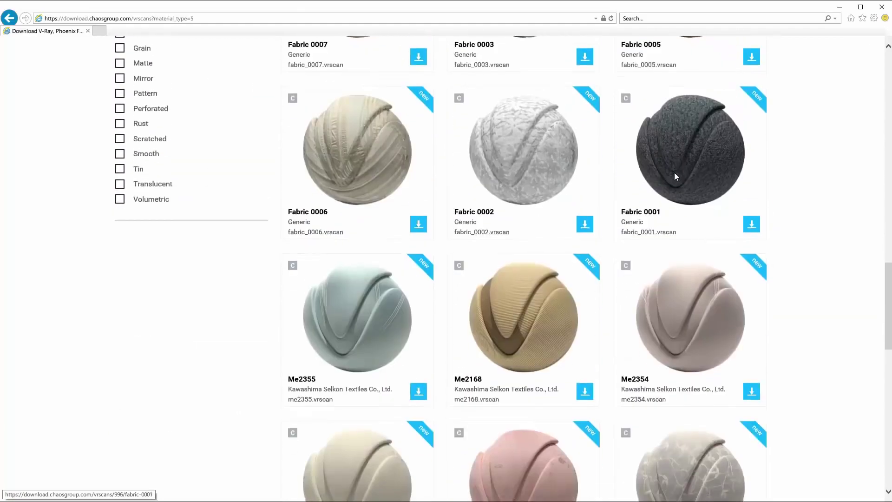
pyautogui.scroll(-3, 674, 177)
pyautogui.scroll(-8, 674, 176)
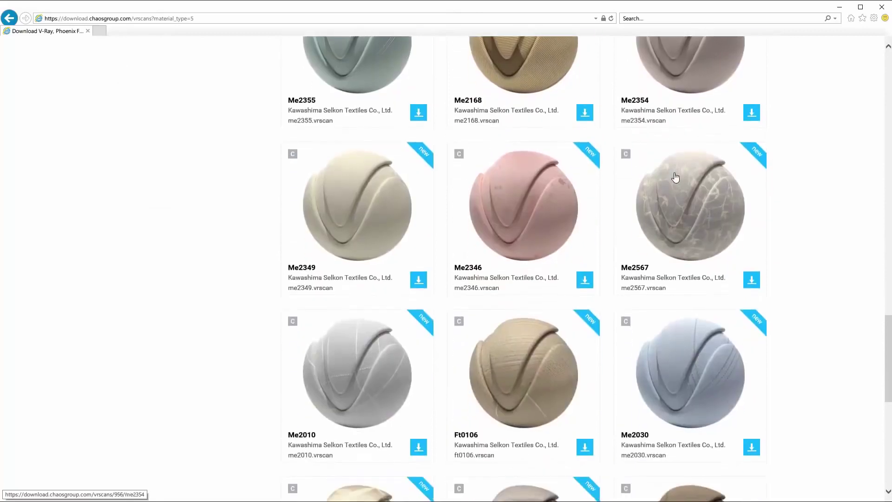
pyautogui.scroll(9, 675, 176)
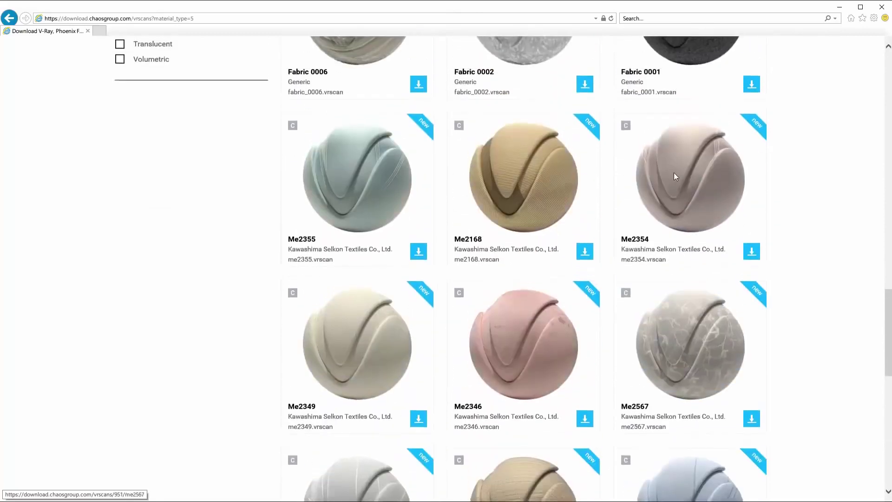
# Download the Me2168 fabric scan and save its me2168.zip file.
pyautogui.click(584, 254)
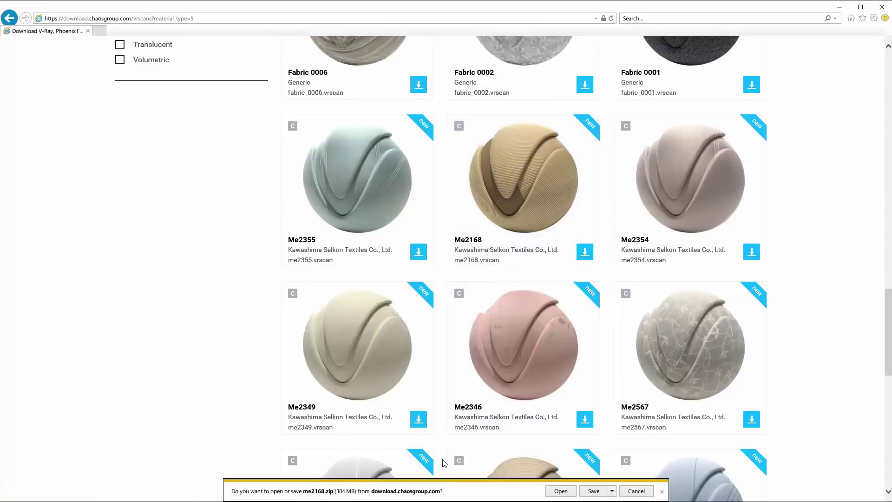
pyautogui.click(590, 491)
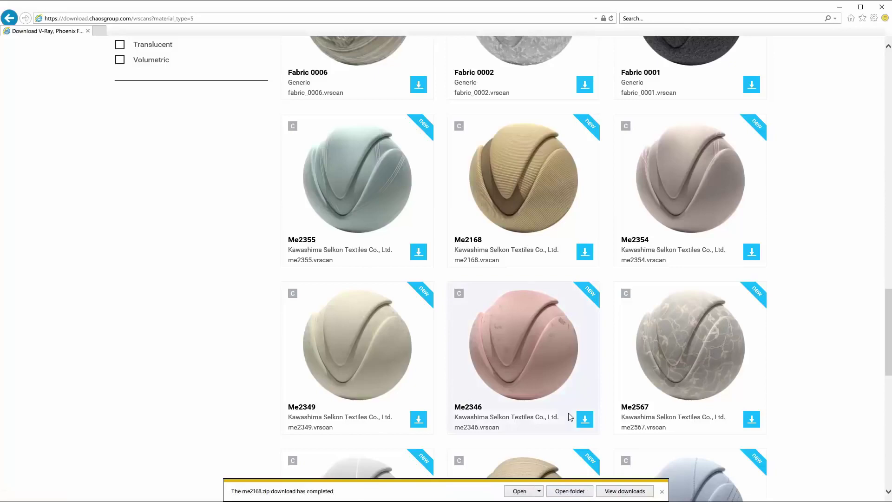
pyautogui.scroll(10, 570, 417)
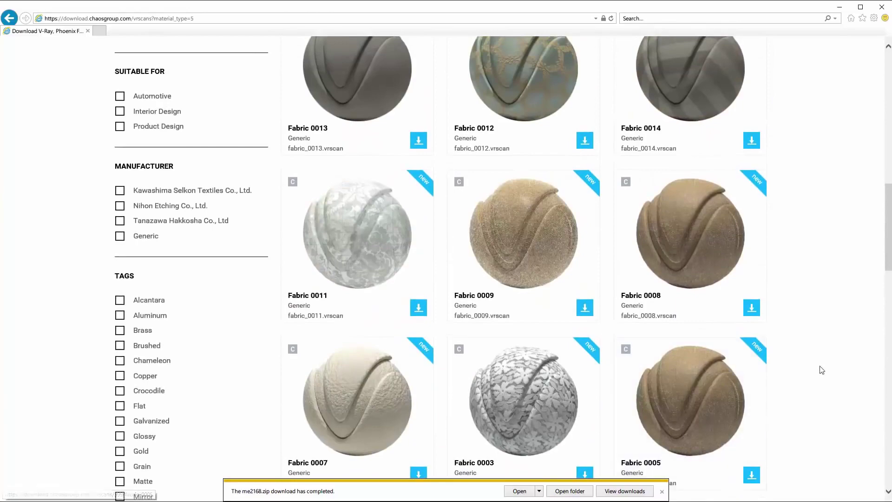
pyautogui.scroll(5, 817, 368)
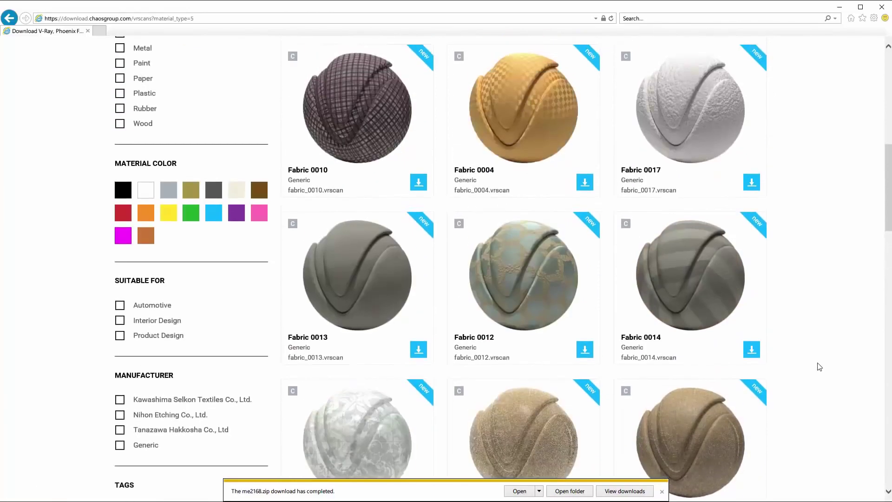
pyautogui.scroll(5, 820, 362)
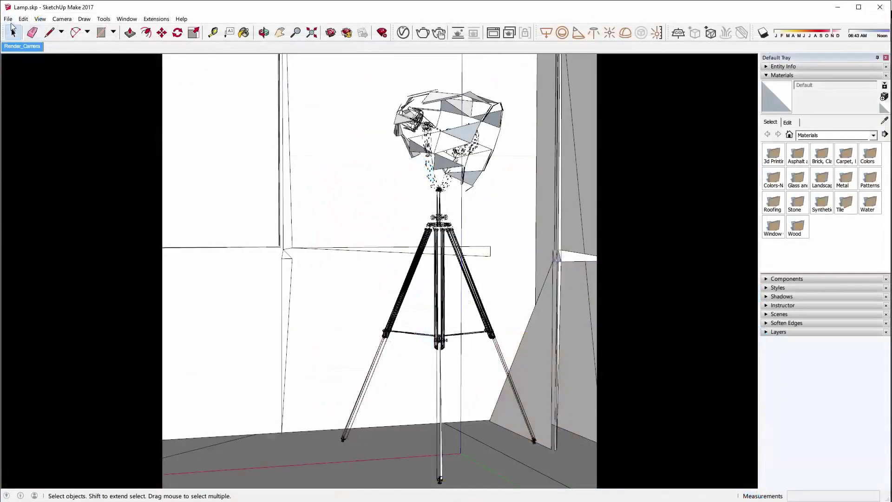
# Switch to SketchUp and open VRScans.skp from the V-Ray for SketchUp 3.6 Final > VRScans folder, discarding the changes to Lamp.skp.
pyautogui.click(8, 19)
pyautogui.click(23, 40)
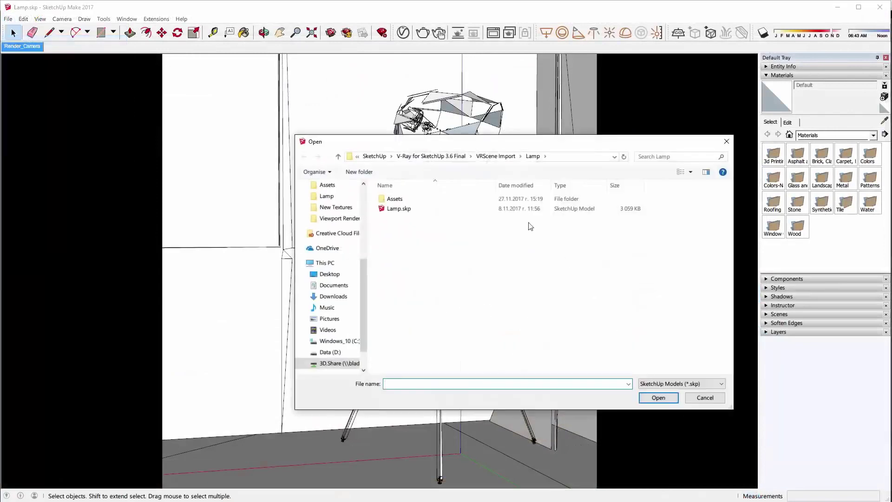
pyautogui.click(465, 157)
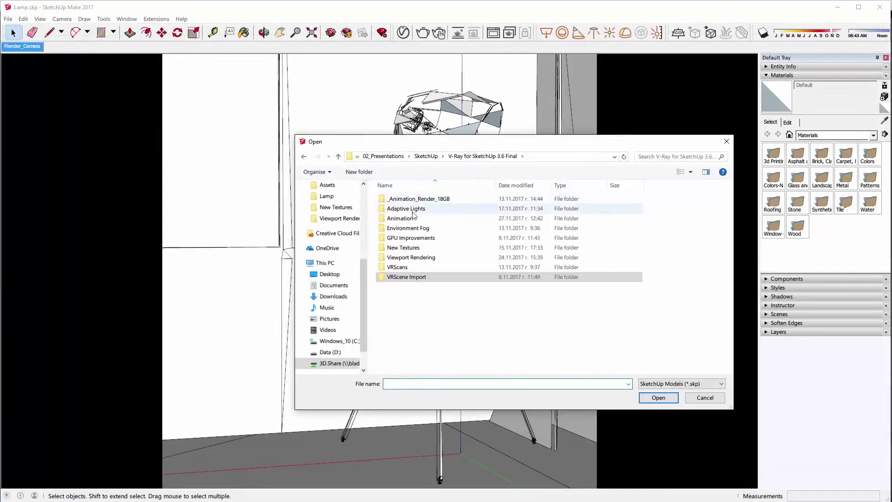
pyautogui.doubleClick(416, 267)
pyautogui.click(410, 218)
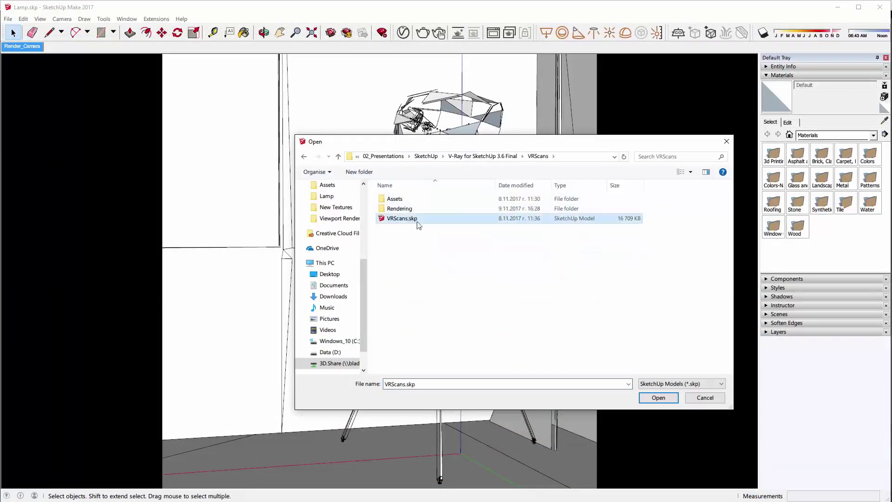
pyautogui.click(652, 402)
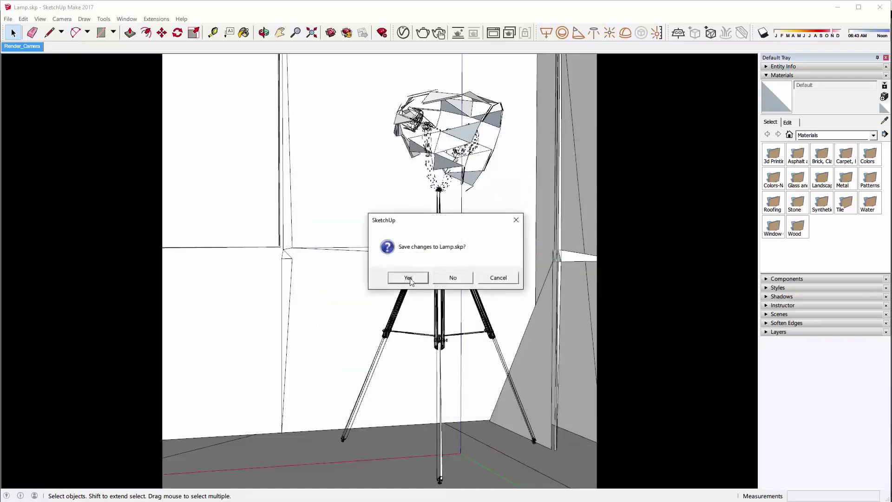
pyautogui.click(455, 277)
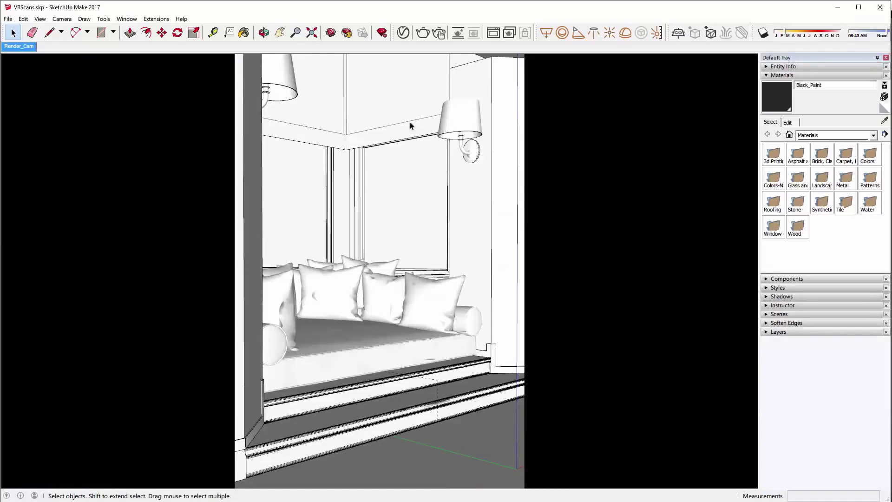
# Show the scene's materials in the V-Ray Asset Editor, select VRScan_Pillows_A and expand its parameters.
pyautogui.click(401, 34)
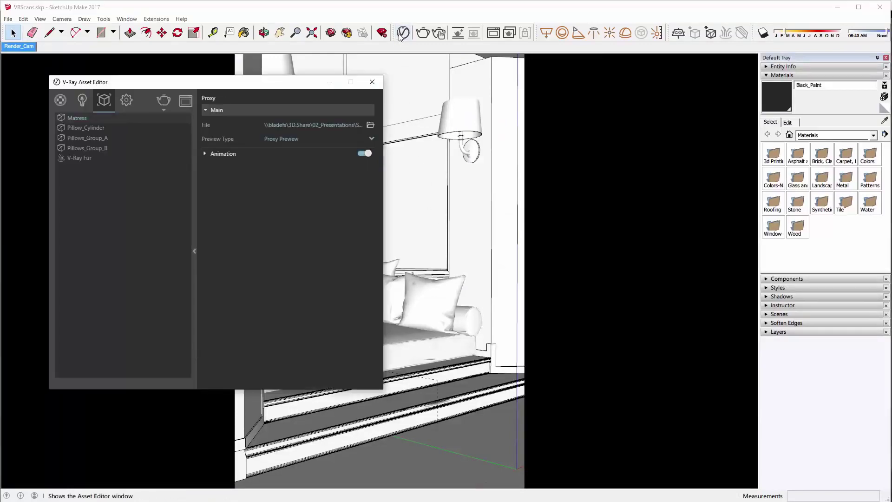
pyautogui.click(195, 249)
pyautogui.click(61, 100)
pyautogui.moveTo(91, 86); pyautogui.dragTo(61, 74)
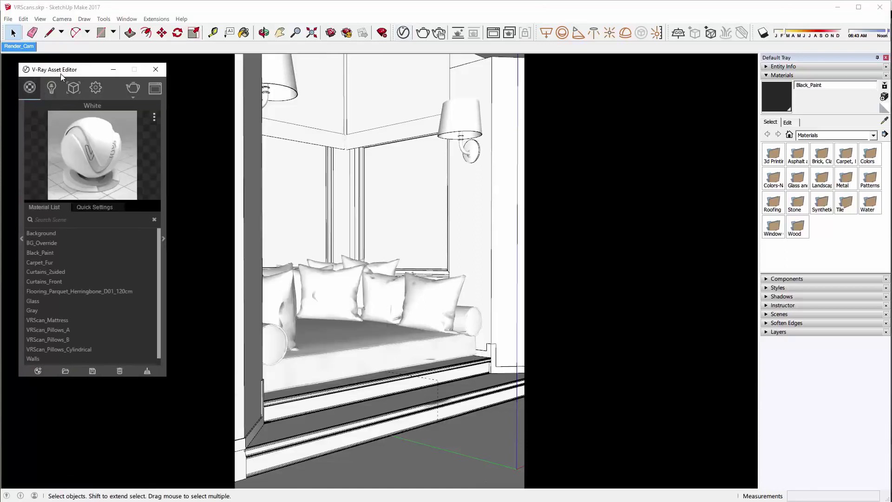
pyautogui.click(59, 330)
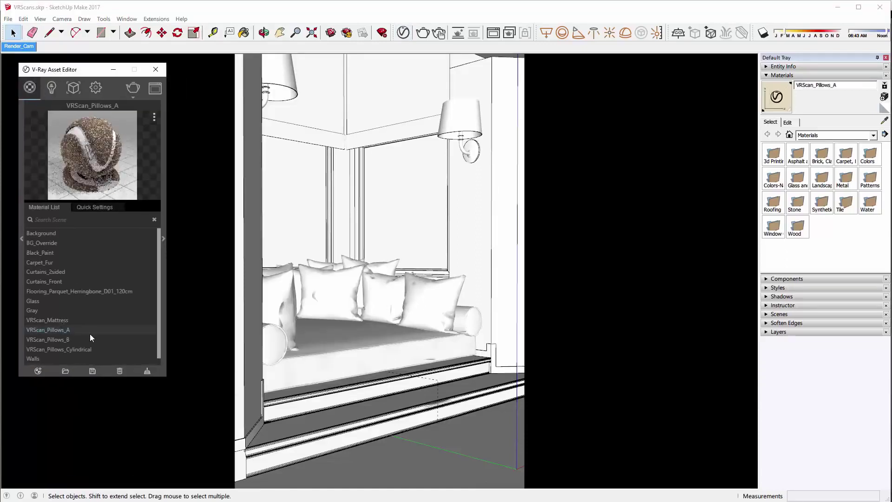
pyautogui.click(163, 239)
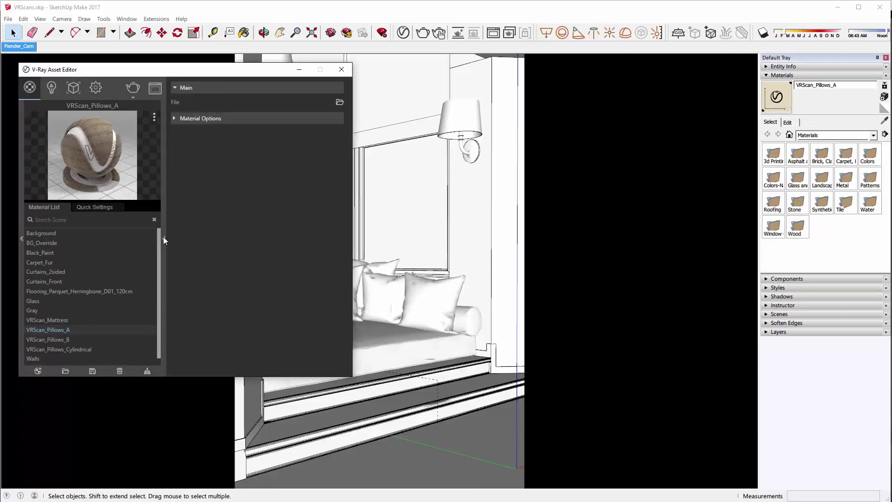
# Load ME2168.vrscan from the Assets > VRScans folder as the scan file of the VRScan_Pillows_A material.
pyautogui.click(339, 102)
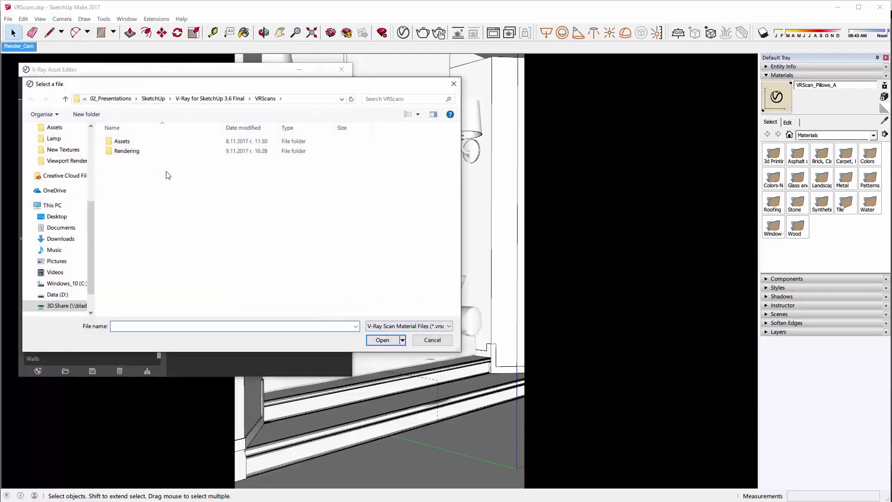
pyautogui.doubleClick(122, 141)
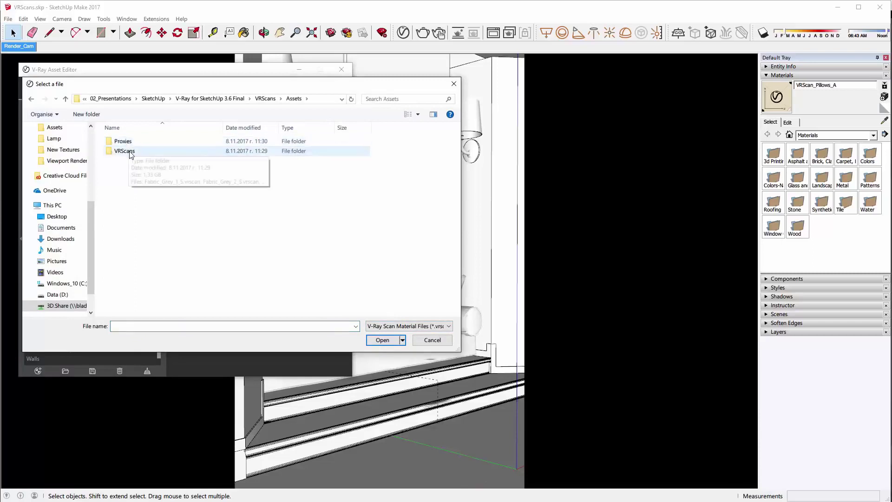
pyautogui.doubleClick(126, 151)
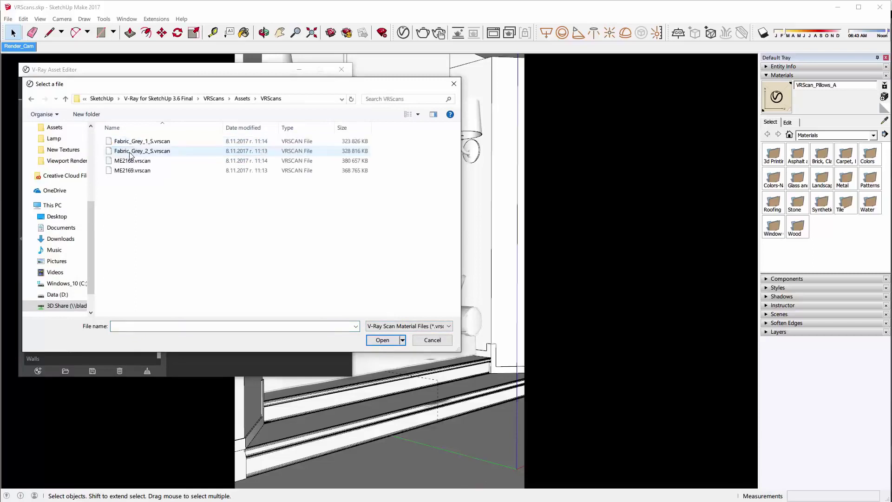
pyautogui.click(151, 161)
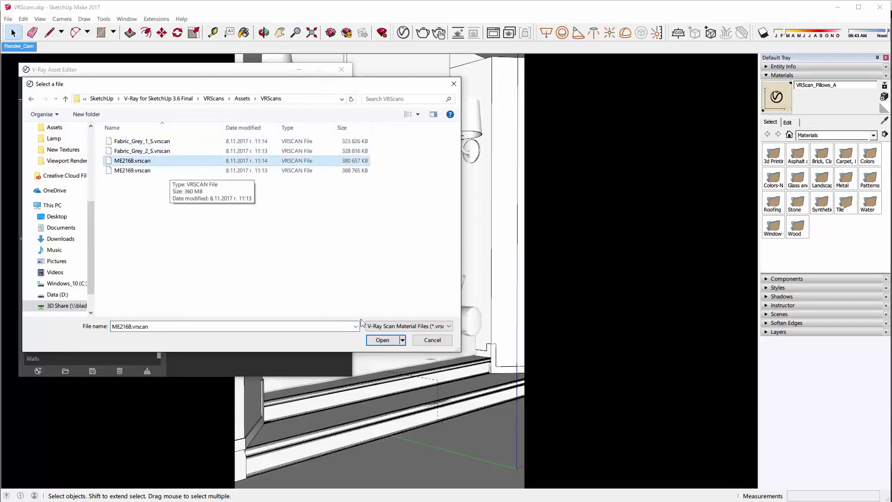
pyautogui.click(382, 340)
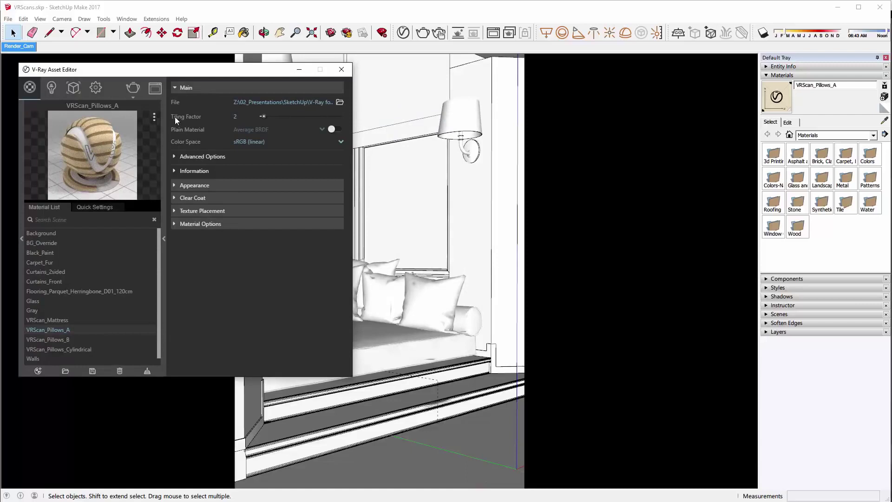
# Examine the scanned pillow material's color space choices, plain material setting, advanced options, appearance and texture placement parameters.
pyautogui.click(256, 143)
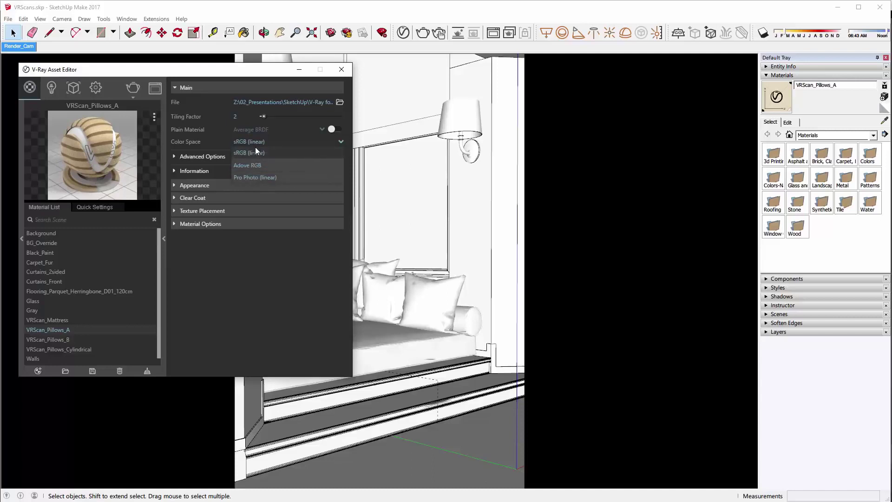
pyautogui.click(255, 150)
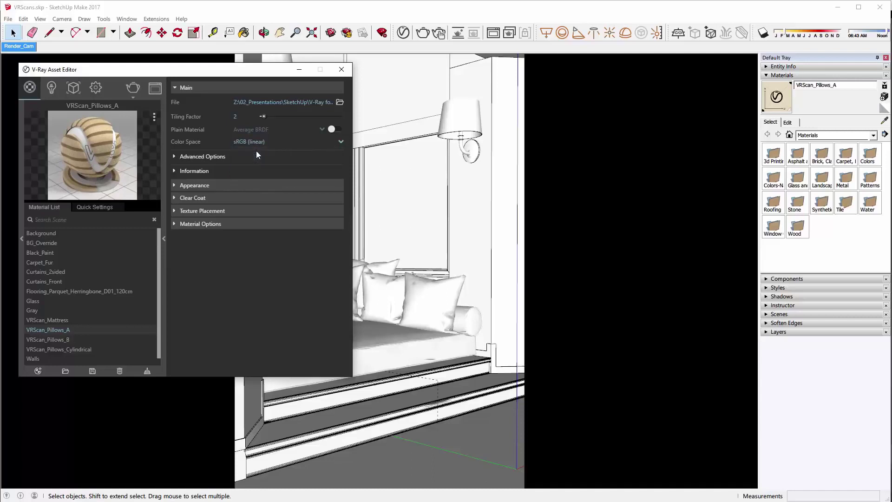
pyautogui.moveTo(199, 129)
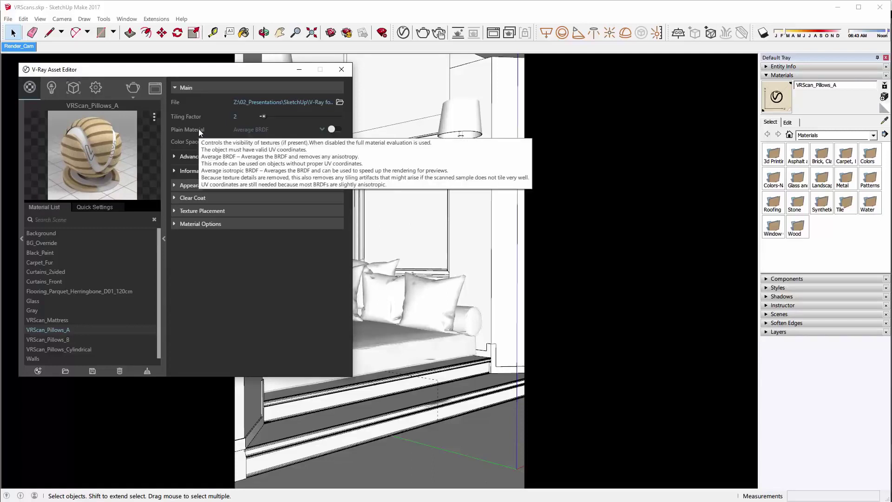
pyautogui.click(206, 159)
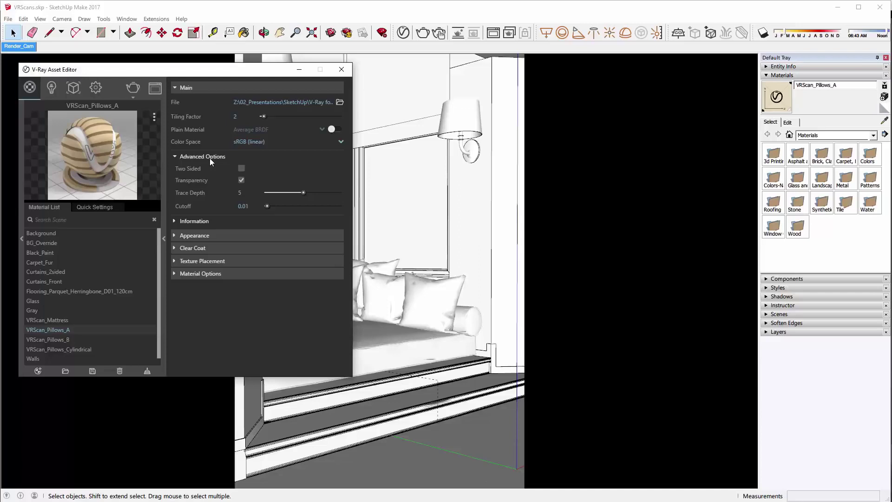
pyautogui.click(210, 158)
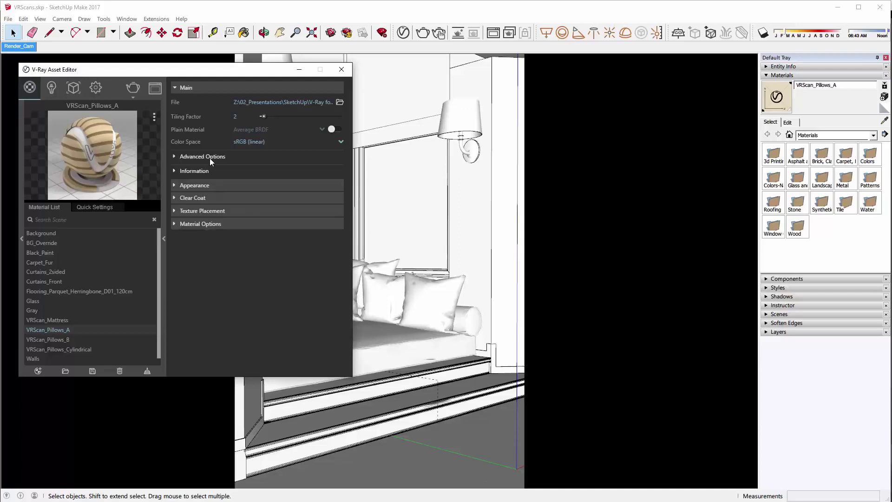
pyautogui.click(190, 186)
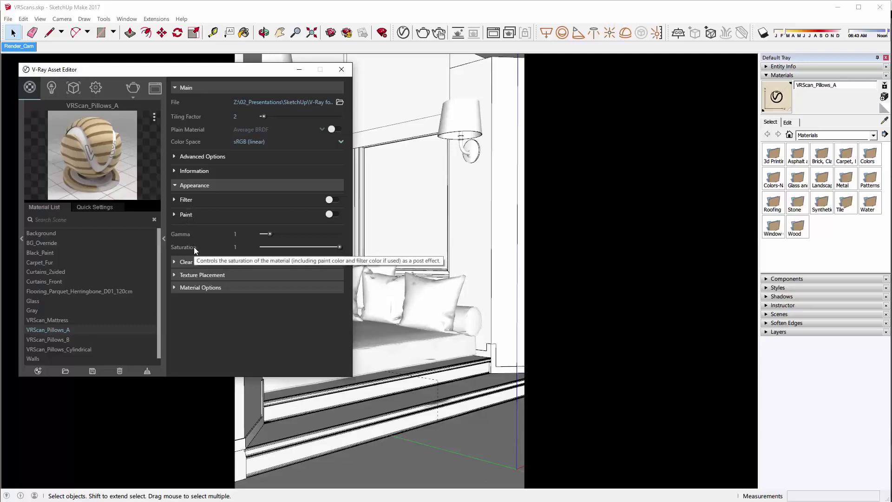
pyautogui.click(207, 275)
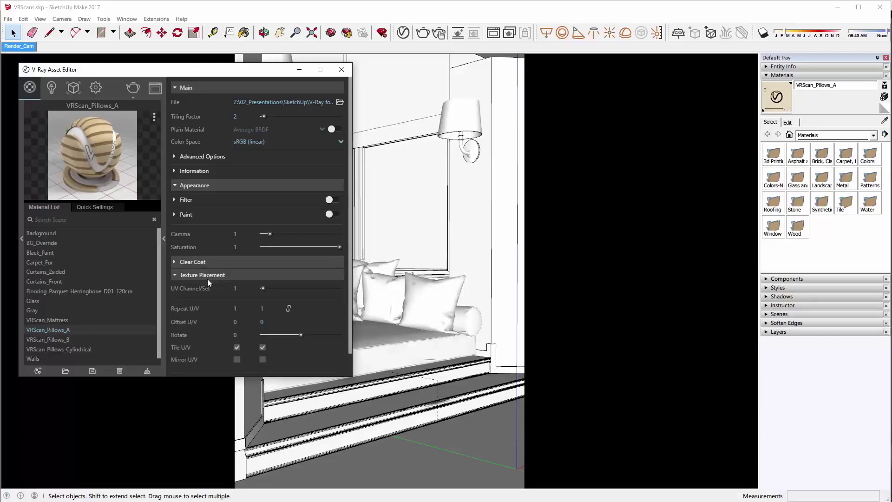
# Examine the Clear Coat parameters of the VRScan_Pillows_A material and collapse its Texture Placement and Clear Coat sections.
pyautogui.click(208, 279)
pyautogui.click(201, 262)
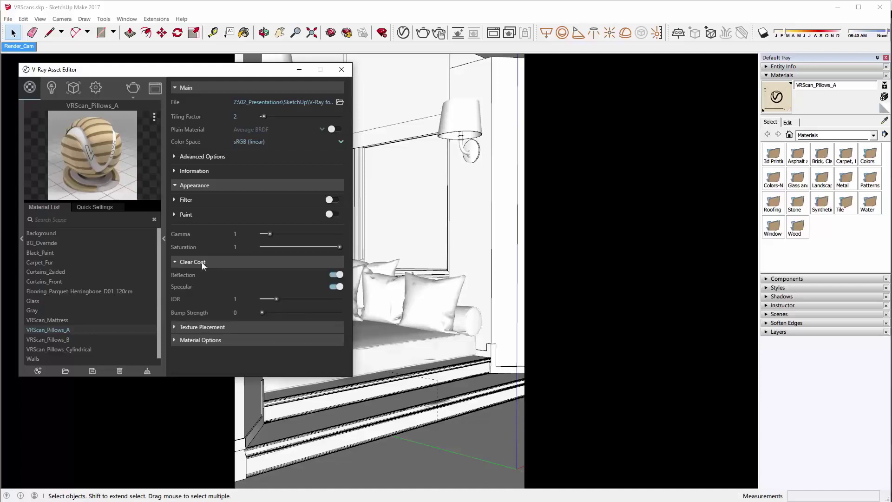
pyautogui.click(203, 263)
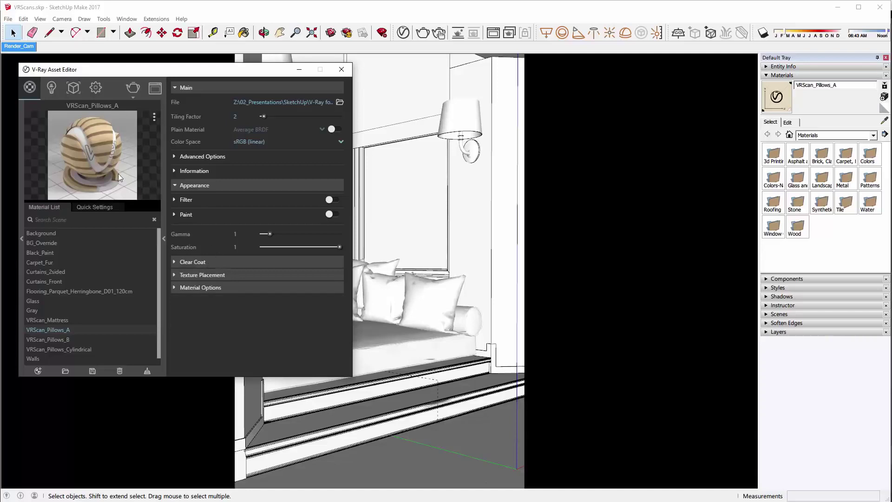
# Select the Pillows_Group_A proxy in the scene and apply the VRScan_Pillows_A material to it.
pyautogui.click(422, 297)
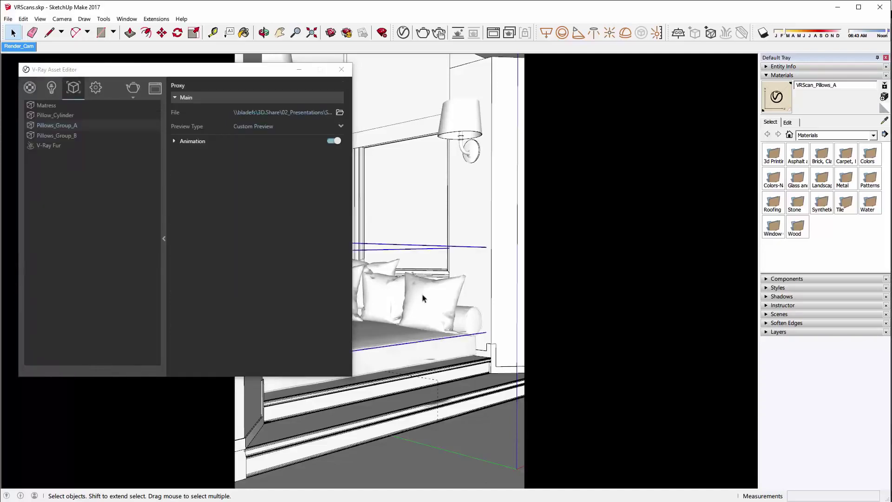
pyautogui.click(29, 88)
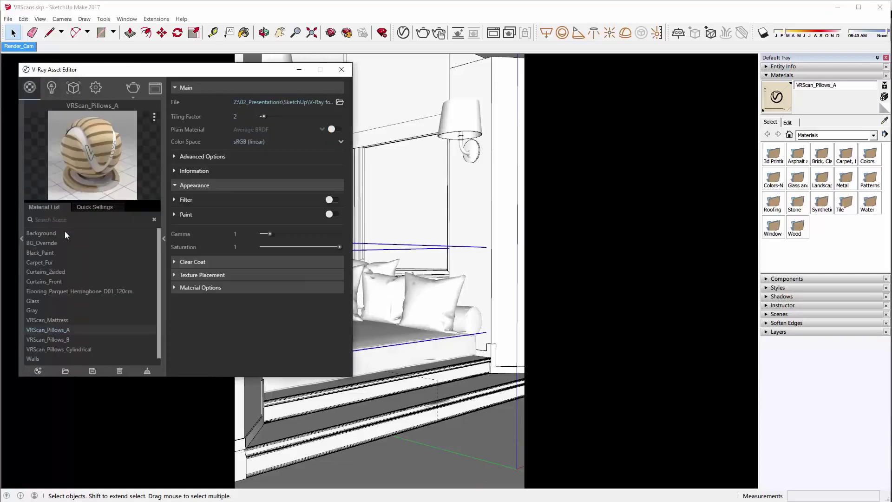
pyautogui.rightClick(56, 329)
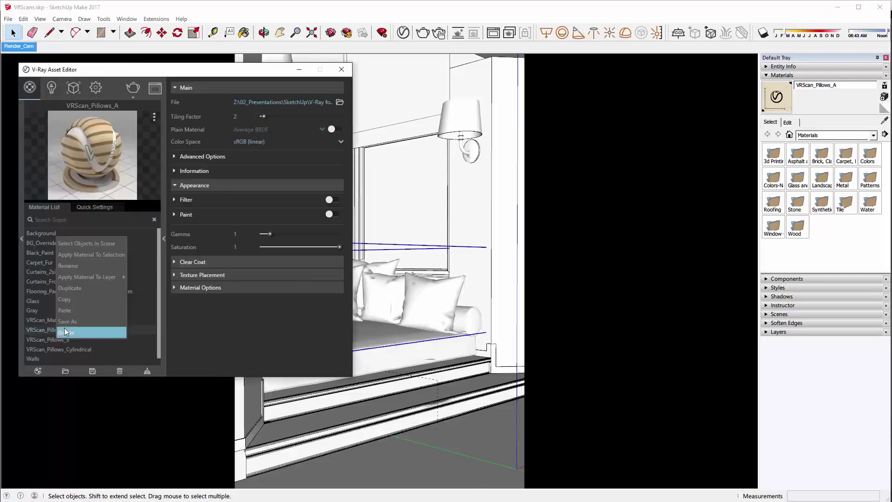
pyautogui.click(84, 255)
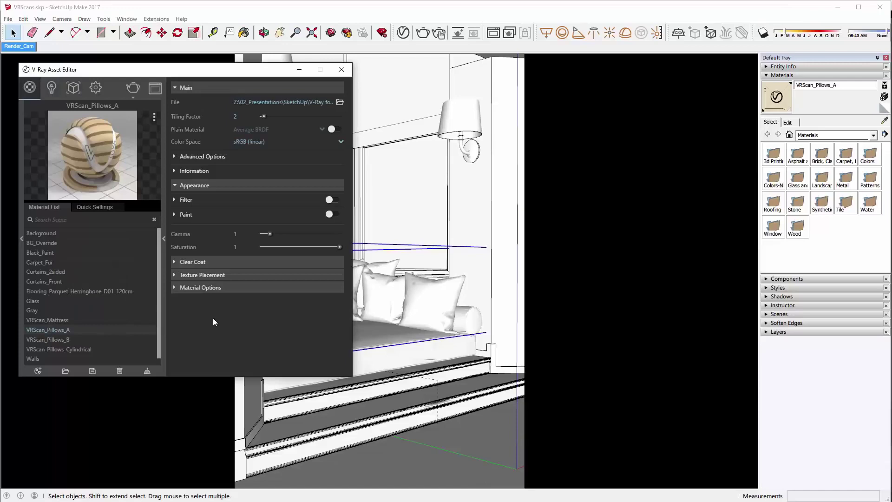
# Start an interactive V-Ray render of the daybed scene and restrict it to a region around the large back pillow.
pyautogui.click(163, 243)
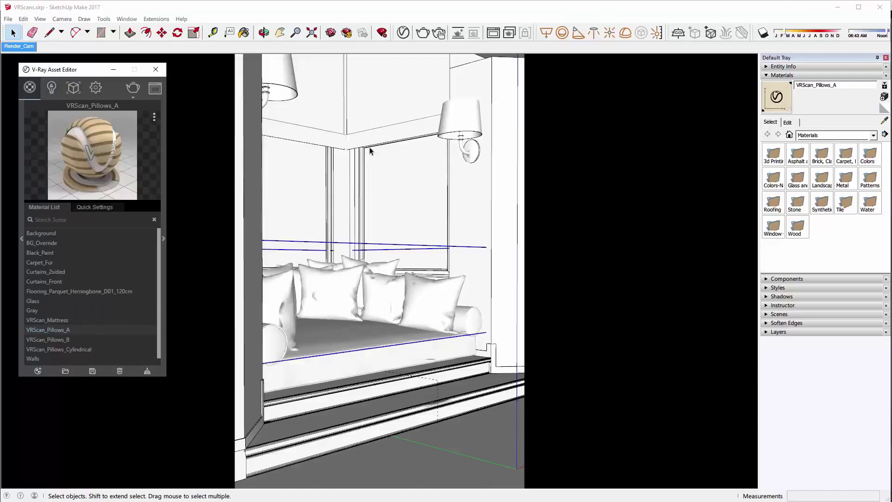
pyautogui.click(444, 35)
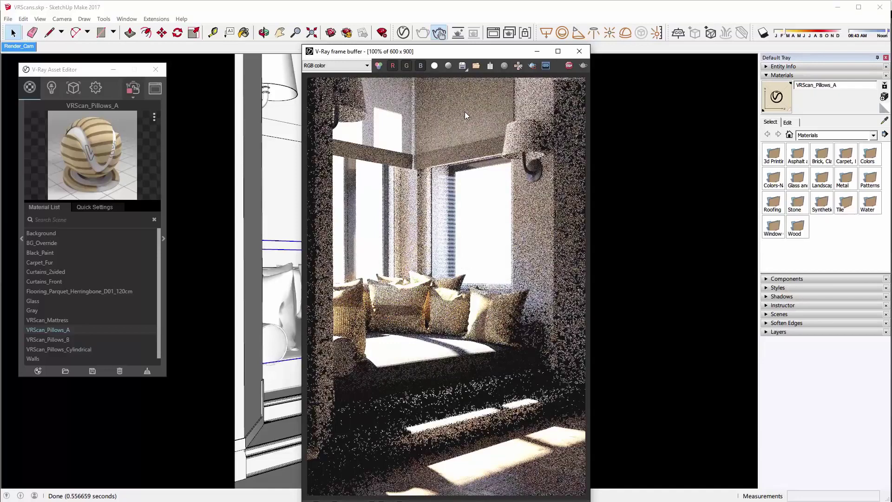
pyautogui.click(531, 66)
pyautogui.moveTo(365, 279); pyautogui.dragTo(431, 331)
pyautogui.scroll(2, 400, 311)
pyautogui.moveTo(412, 281)
pyautogui.mouseDown(button='middle')
pyautogui.moveTo(499, 292)
pyautogui.moveTo(444, 281)
pyautogui.mouseUp(button='middle')
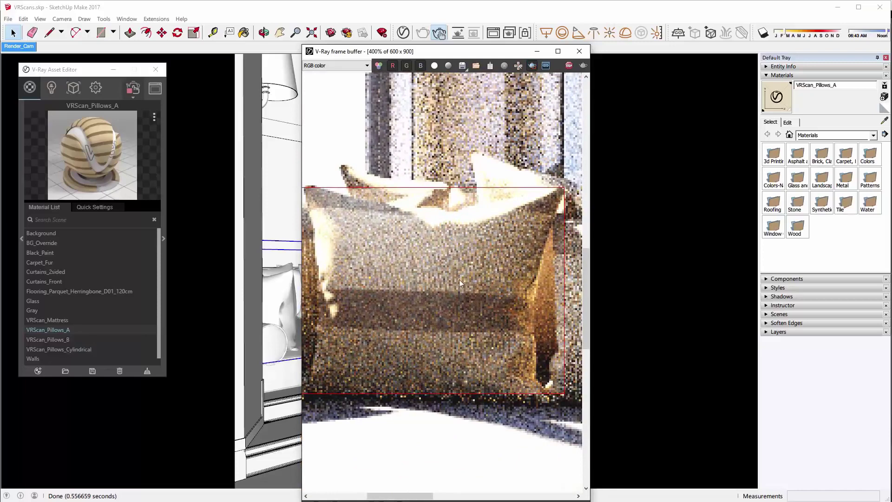
# Refine the left pillow and the pillow beside the large back one with render regions, inspect the fabric and close the frame buffer.
pyautogui.moveTo(439, 279); pyautogui.dragTo(540, 284, button='middle')
pyautogui.moveTo(427, 209)
pyautogui.mouseDown()
pyautogui.moveTo(363, 253)
pyautogui.moveTo(298, 333)
pyautogui.mouseUp()
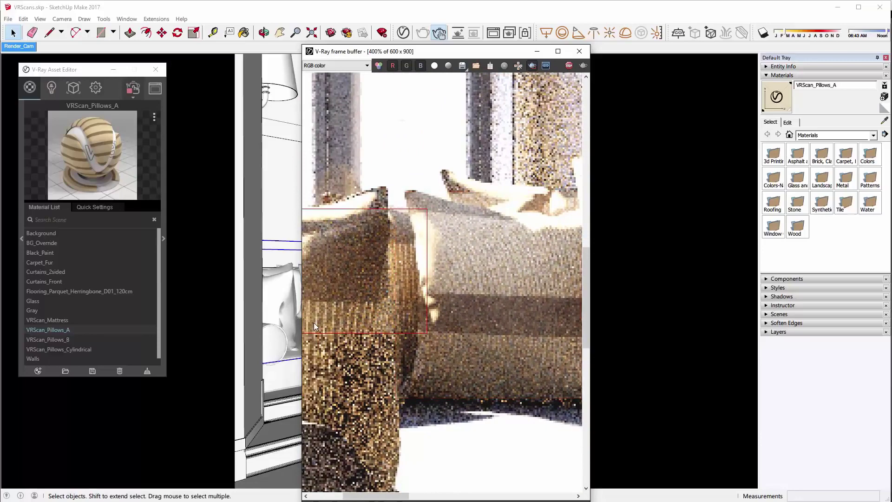
pyautogui.moveTo(314, 322); pyautogui.dragTo(406, 303, button='middle')
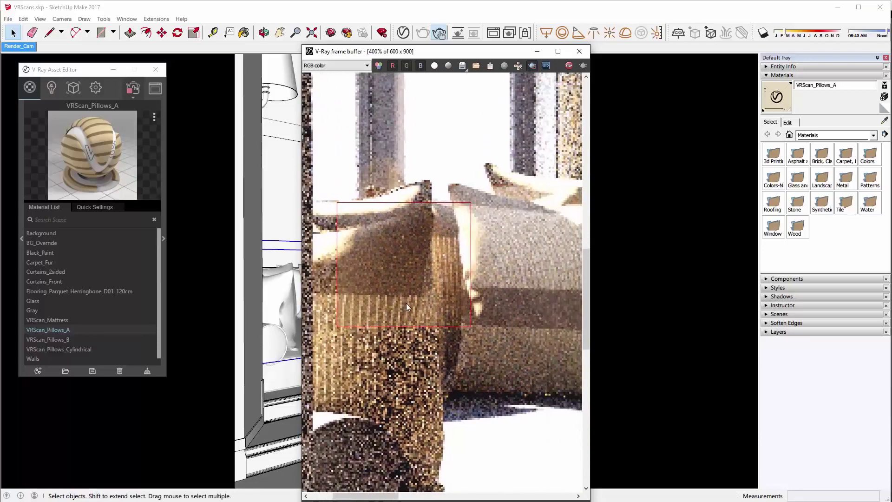
pyautogui.scroll(-2, 448, 299)
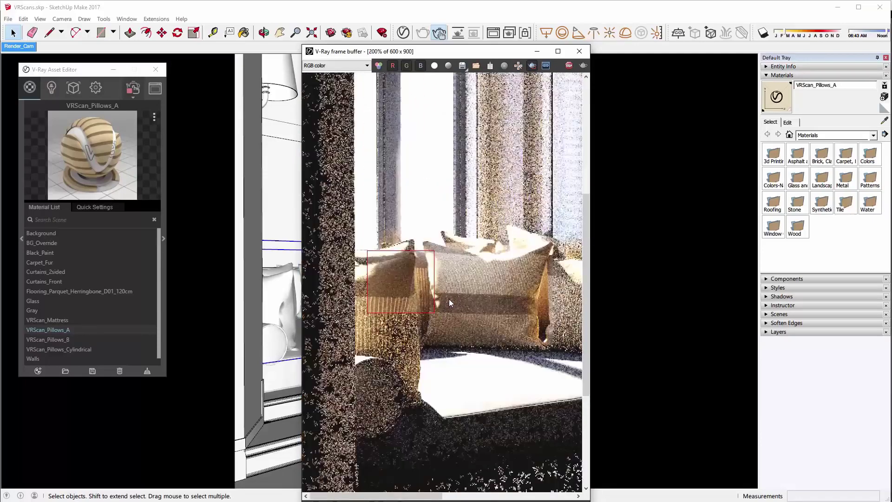
pyautogui.scroll(1, 414, 285)
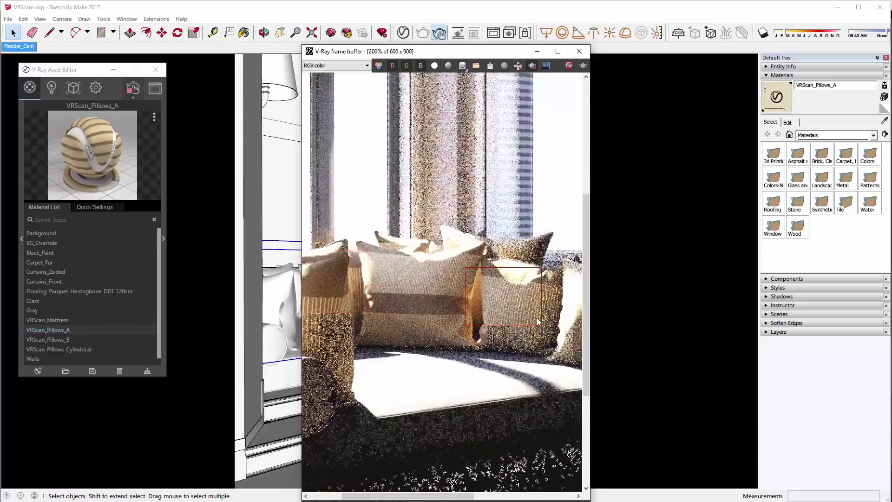
pyautogui.moveTo(528, 302); pyautogui.dragTo(534, 332, button='middle')
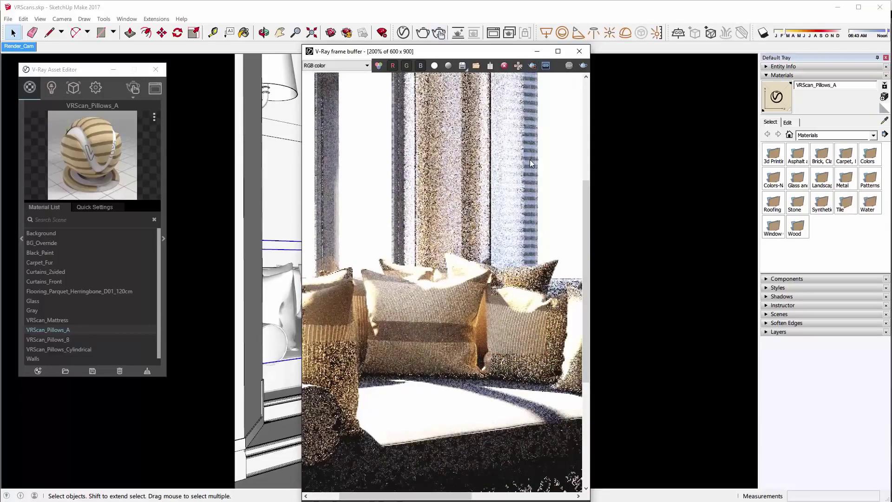
pyautogui.click(579, 52)
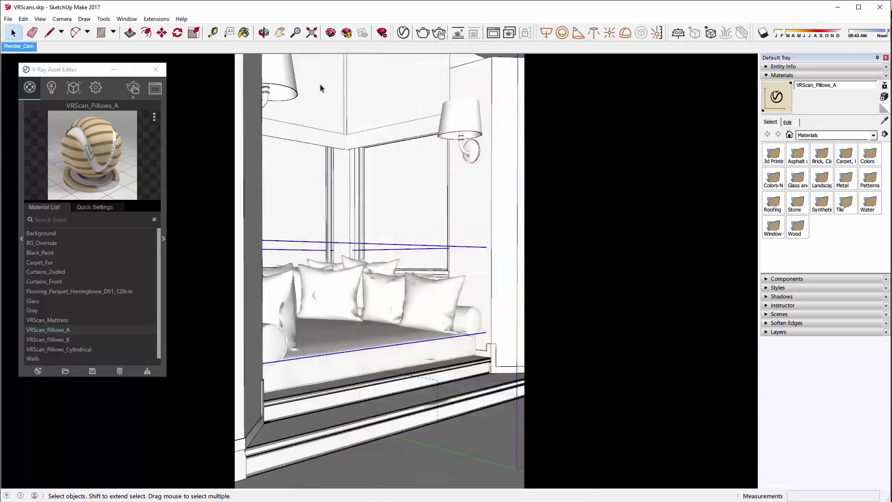
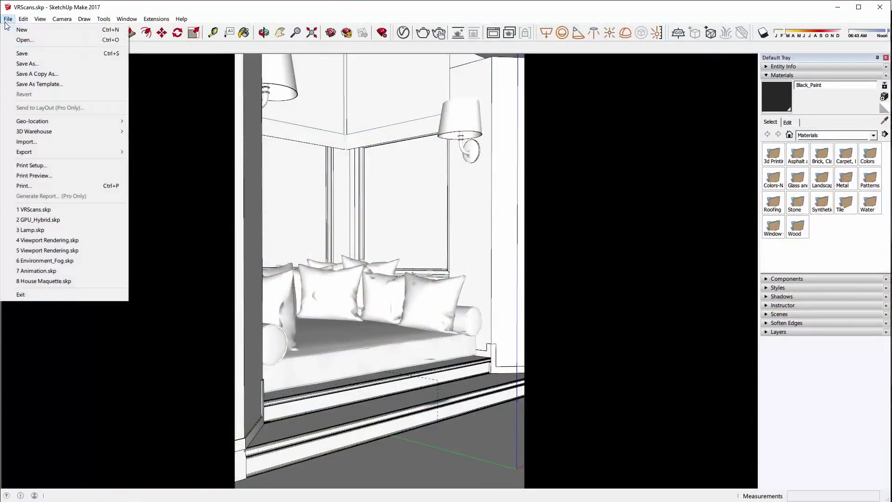
# Open GPU_Hybrid.skp and show the V-Ray render settings with the advanced settings collapsed.
pyautogui.click(24, 220)
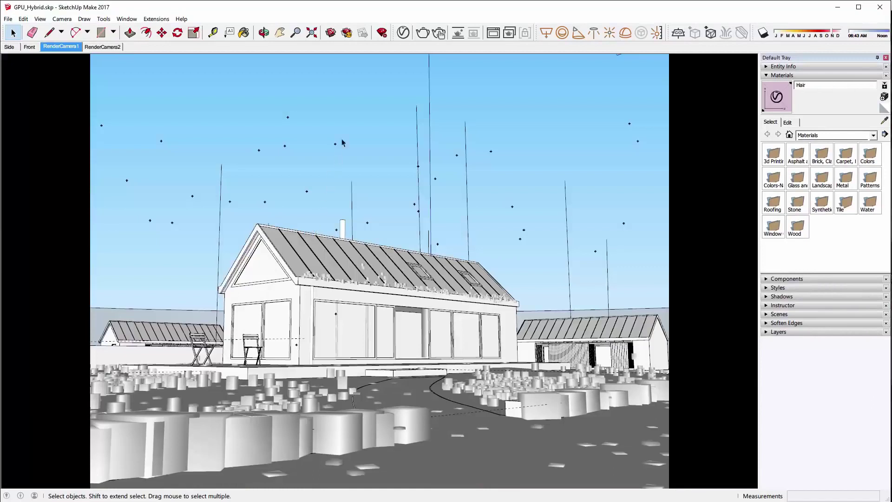
pyautogui.click(404, 37)
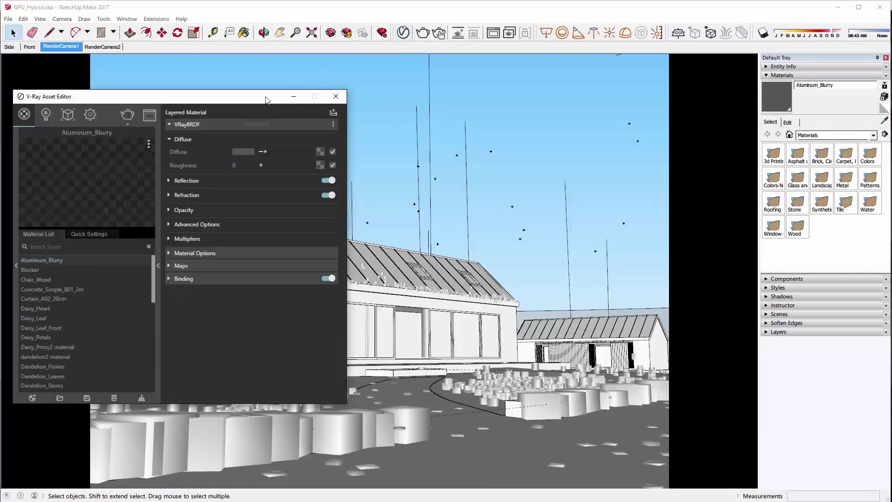
pyautogui.click(168, 104)
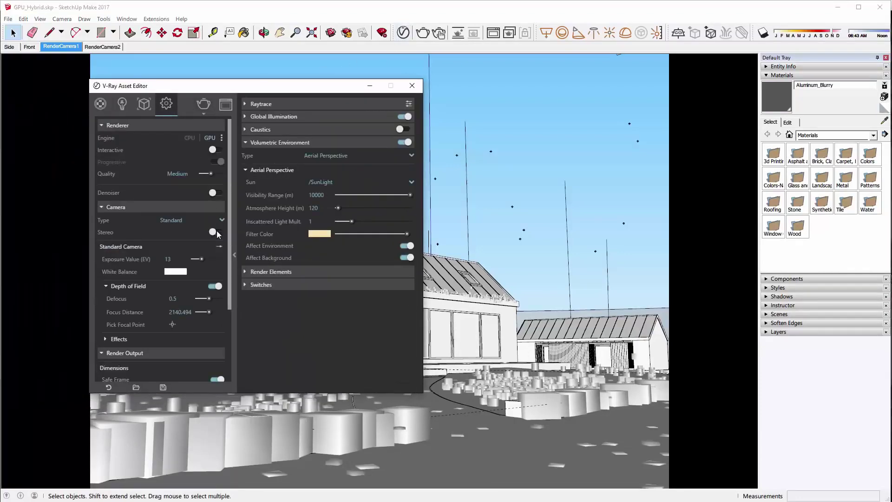
pyautogui.click(235, 258)
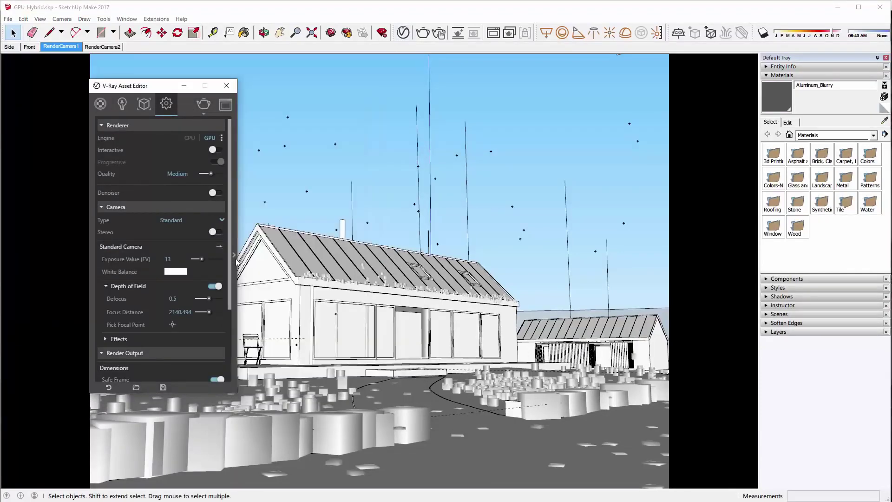
# Enable C++/CPU alongside the GeForce GTX 1050 Ti as devices for the GPU render engine.
pyautogui.click(221, 139)
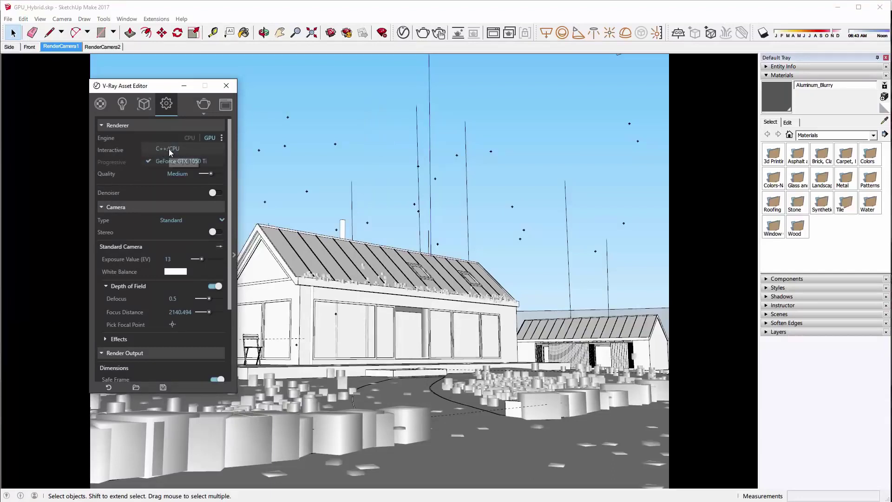
pyautogui.click(148, 148)
pyautogui.click(152, 160)
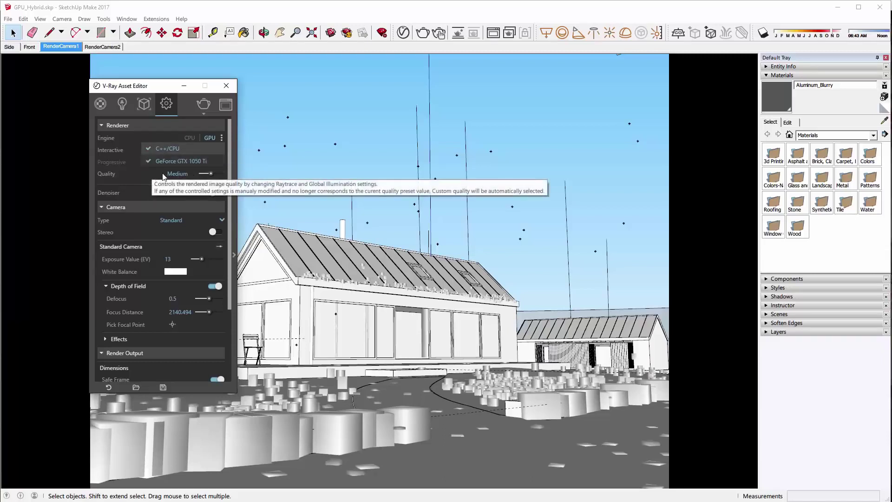
pyautogui.click(221, 137)
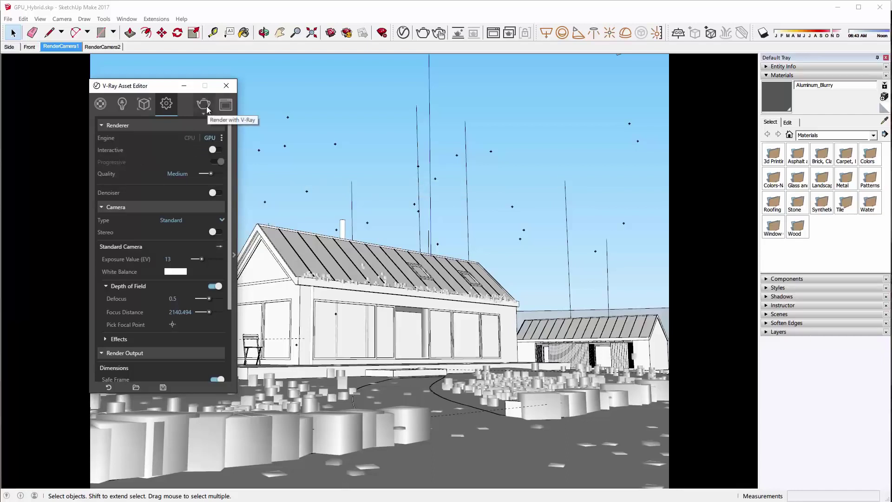
# Collapse the Camera and Render Output settings and disable the Volumetric Environment in the advanced settings.
pyautogui.click(120, 207)
pyautogui.click(151, 218)
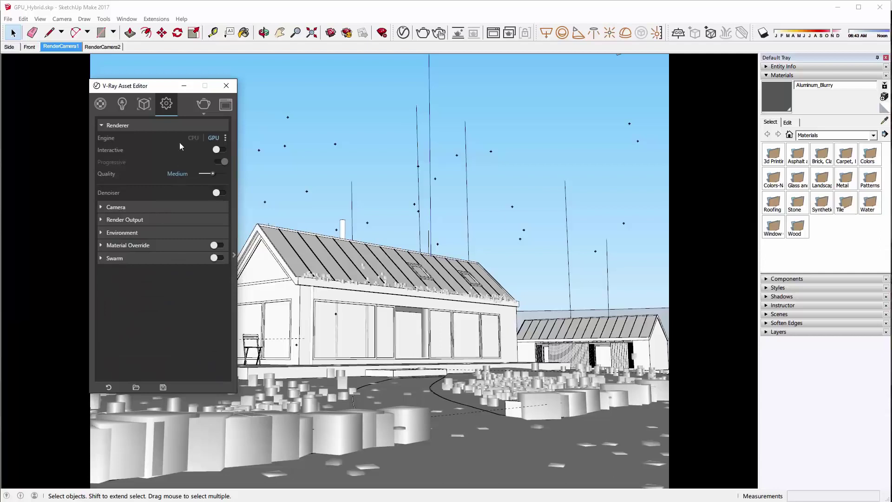
pyautogui.moveTo(164, 87); pyautogui.dragTo(142, 65)
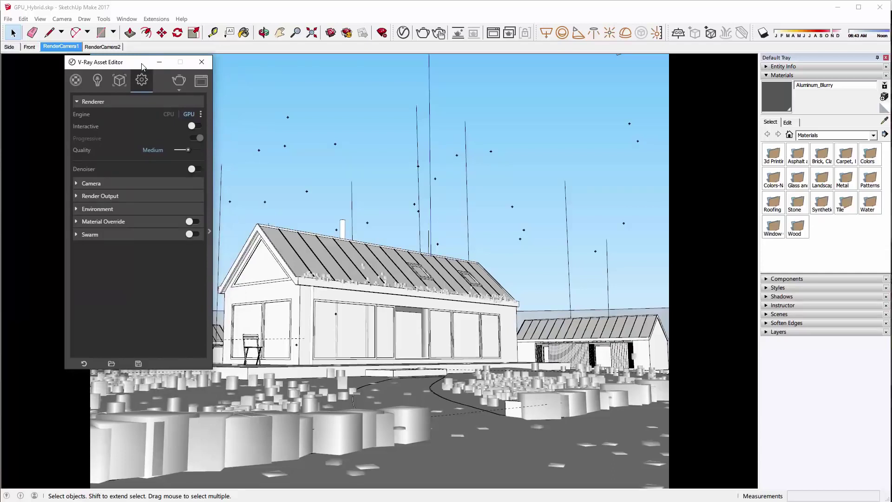
pyautogui.click(209, 208)
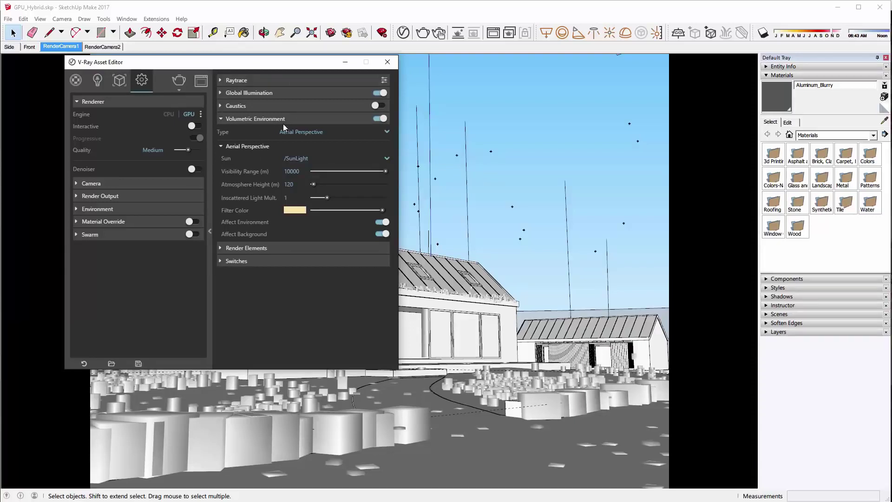
pyautogui.click(380, 118)
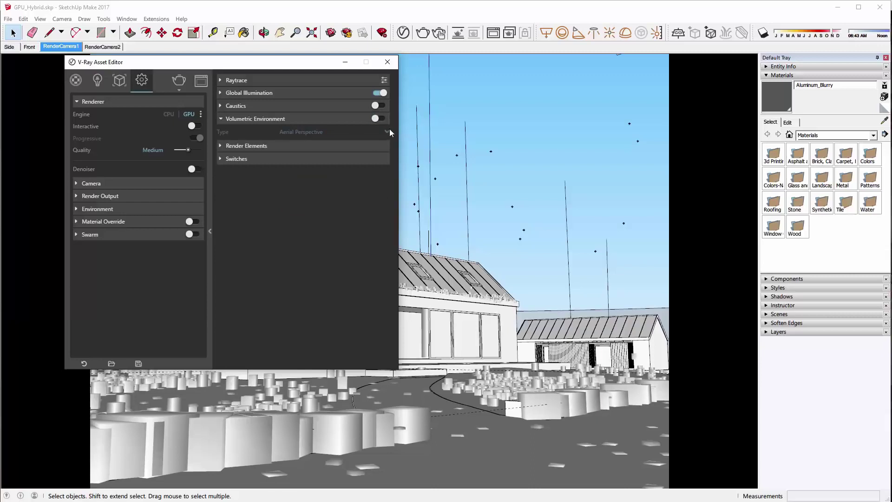
# Start an interactive GPU render of the house, place the frame buffer beside the render settings and view it at 100%.
pyautogui.click(439, 32)
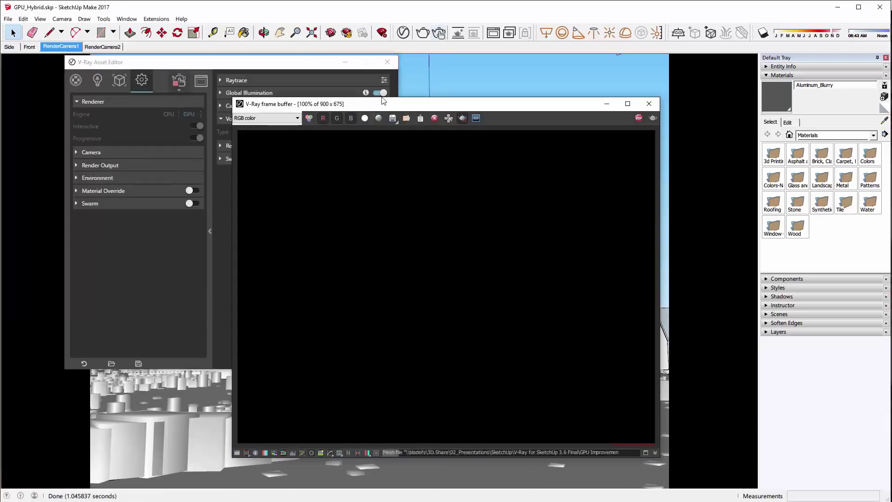
pyautogui.moveTo(437, 104); pyautogui.dragTo(562, 94)
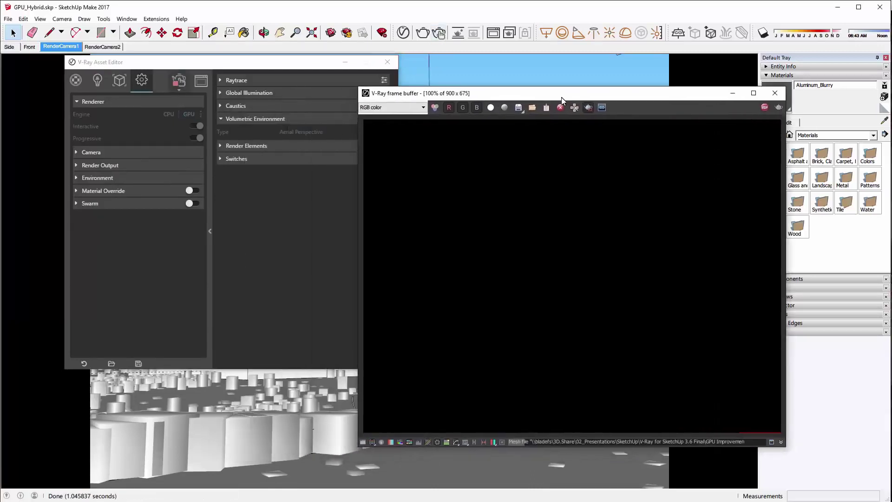
pyautogui.scroll(-1, 589, 239)
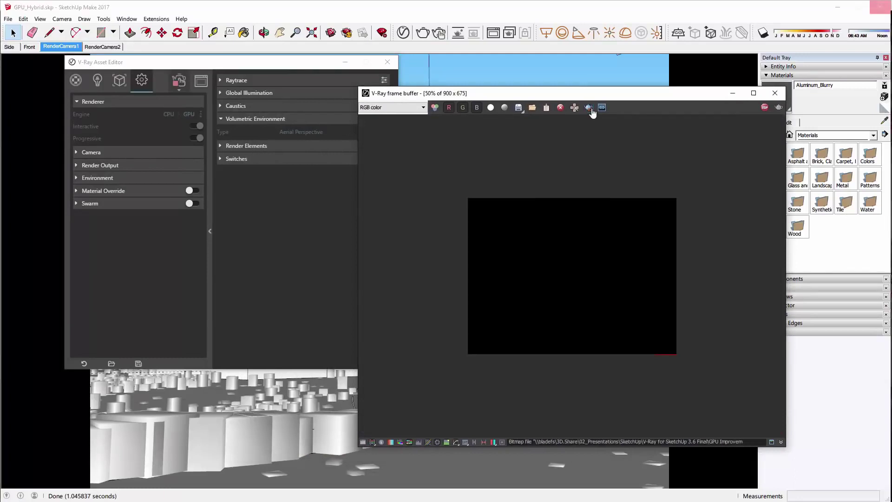
pyautogui.moveTo(628, 99); pyautogui.dragTo(648, 96)
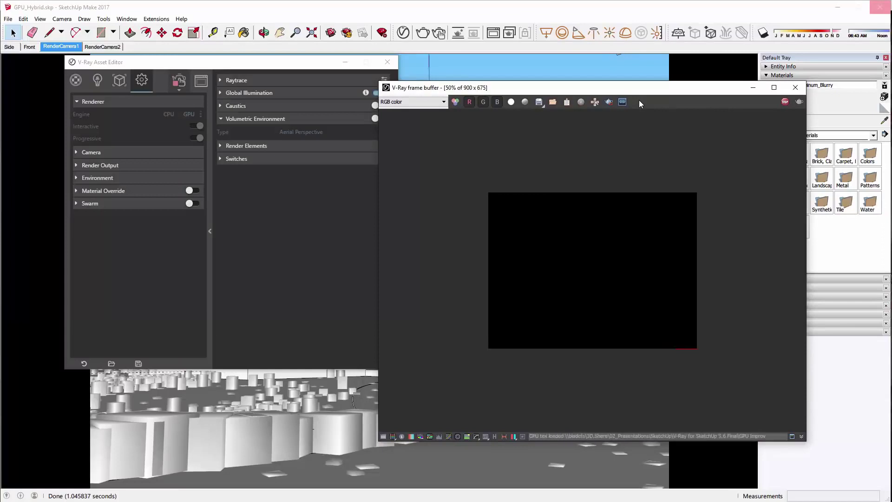
pyautogui.doubleClick(642, 259)
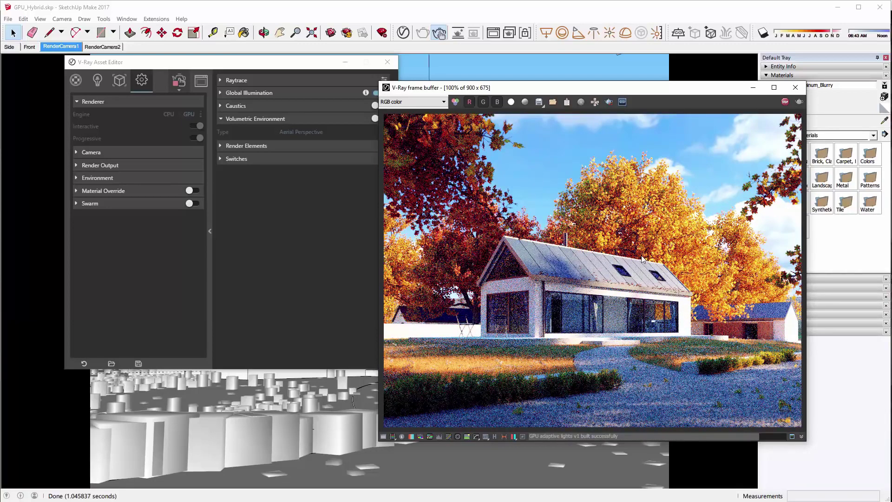
# Restrict the render to a region around the small outbuilding and hedge, and inspect it at 200% with the settings window moved aside.
pyautogui.click(609, 105)
pyautogui.moveTo(694, 277); pyautogui.dragTo(807, 379)
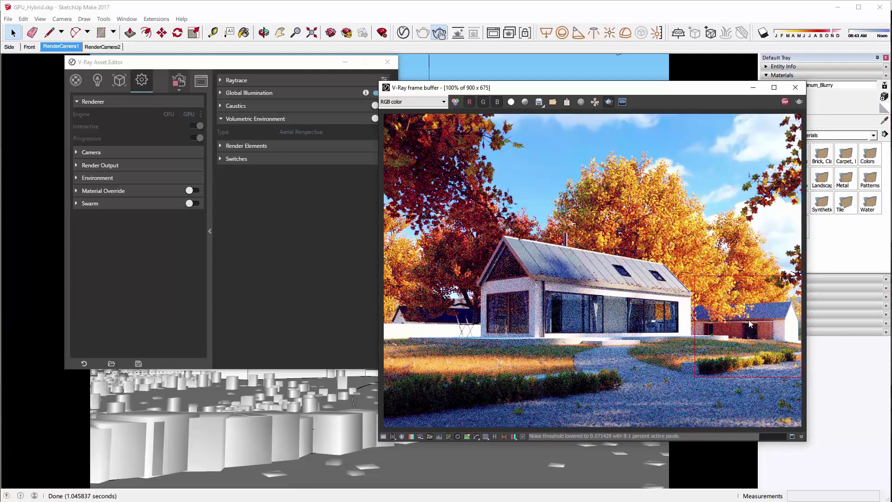
pyautogui.scroll(1, 757, 341)
pyautogui.moveTo(736, 320); pyautogui.dragTo(636, 290, button='middle')
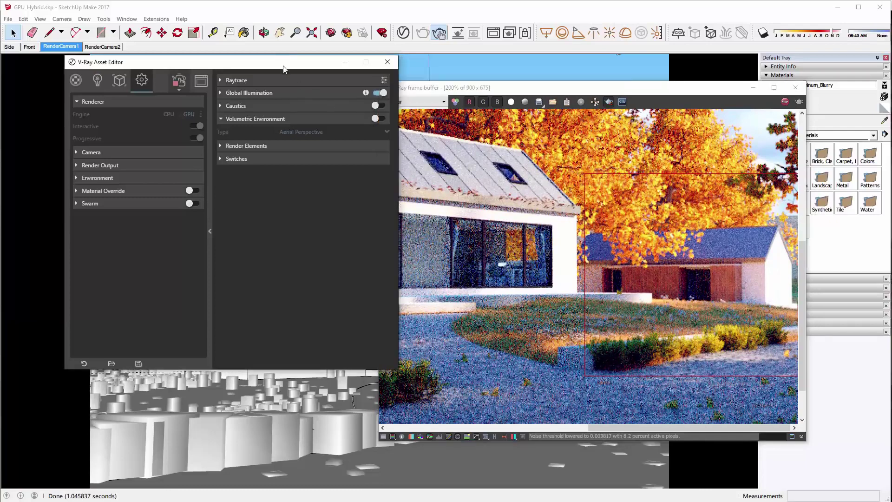
pyautogui.moveTo(298, 67); pyautogui.dragTo(263, 70)
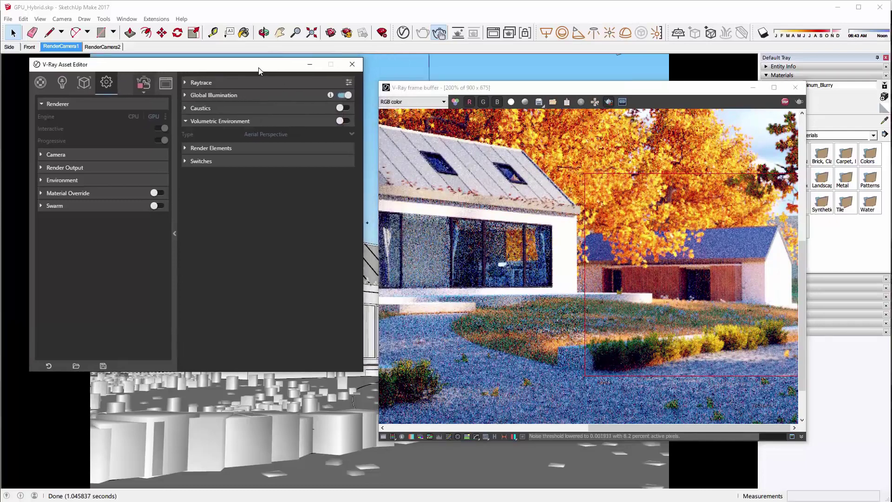
# Enable the Aerial Perspective volumetric environment with a visibility range of 1000 m and an atmosphere height of 5 m.
pyautogui.click(345, 120)
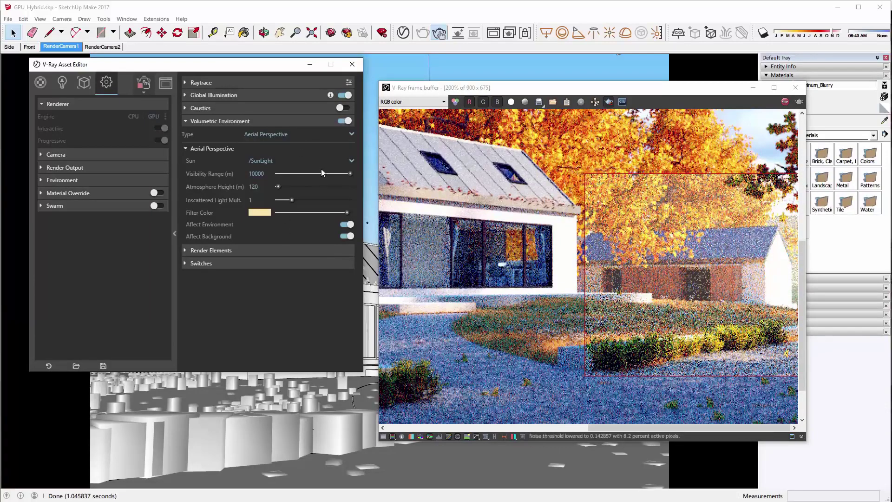
pyautogui.click(619, 233)
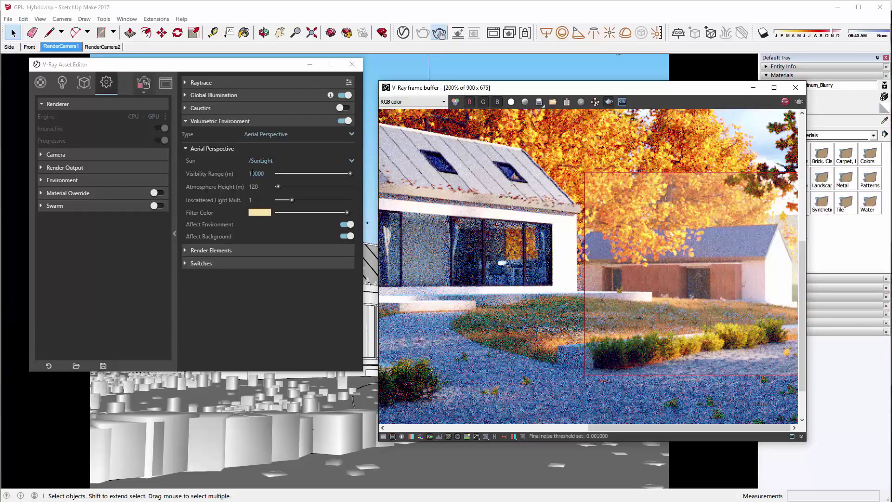
pyautogui.click(267, 173)
pyautogui.press('BackSpace')
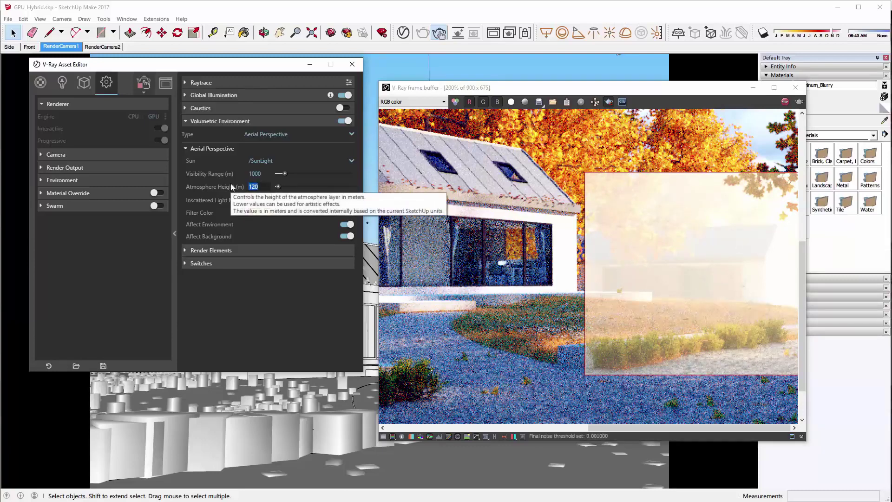
pyautogui.write('5')
pyautogui.press('Return')
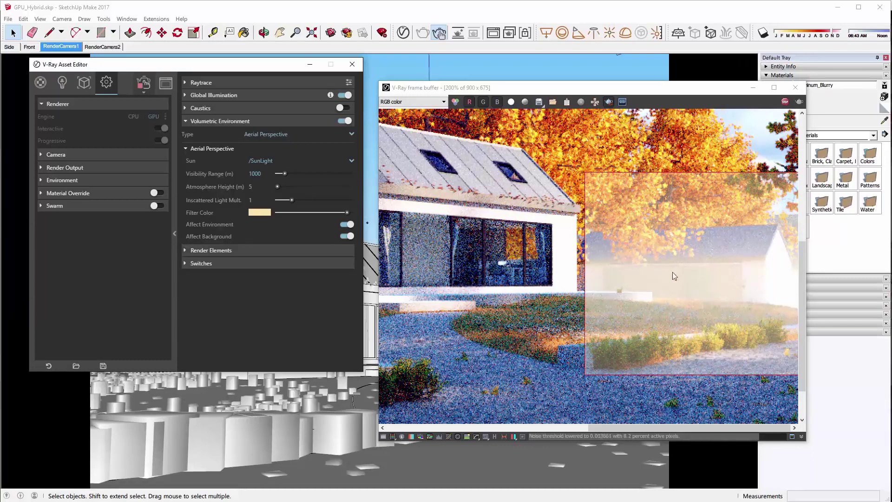
# Re-render successive regions over the autumn trees, the sky and the house roof to examine the fog's height.
pyautogui.moveTo(672, 272); pyautogui.dragTo(678, 367, button='middle')
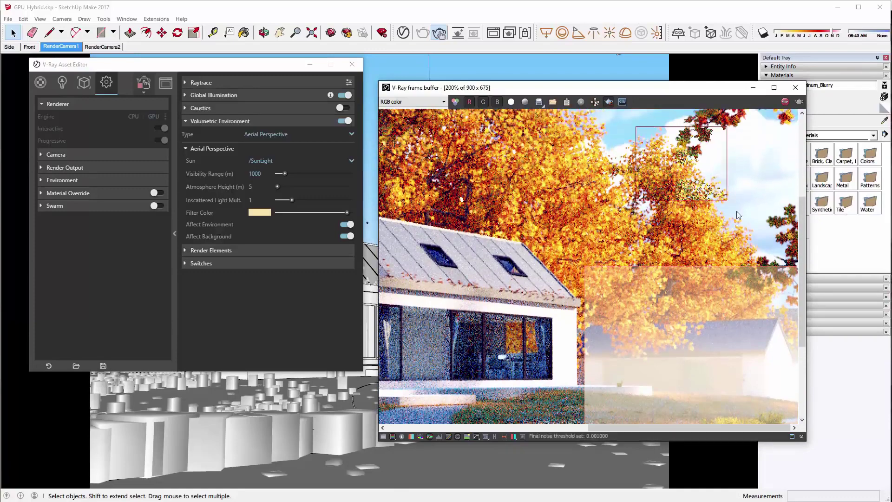
pyautogui.moveTo(597, 169); pyautogui.dragTo(740, 311)
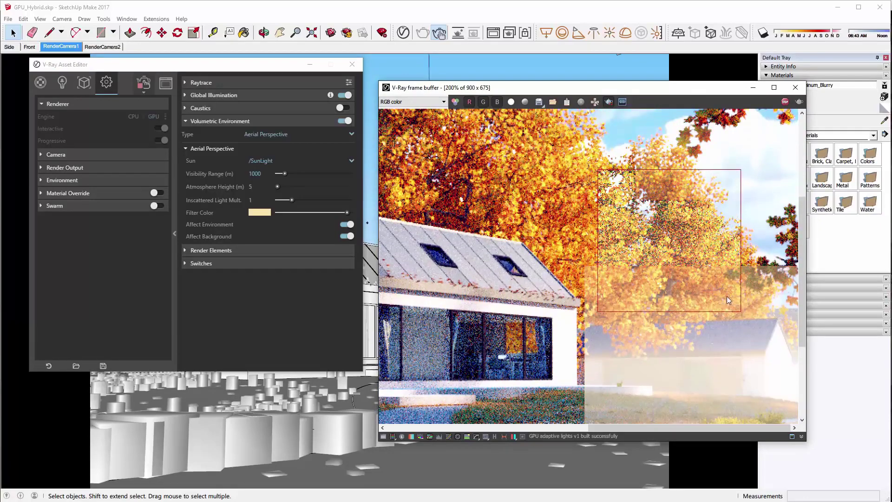
pyautogui.moveTo(642, 256); pyautogui.dragTo(646, 288, button='middle')
pyautogui.moveTo(658, 223); pyautogui.dragTo(776, 110)
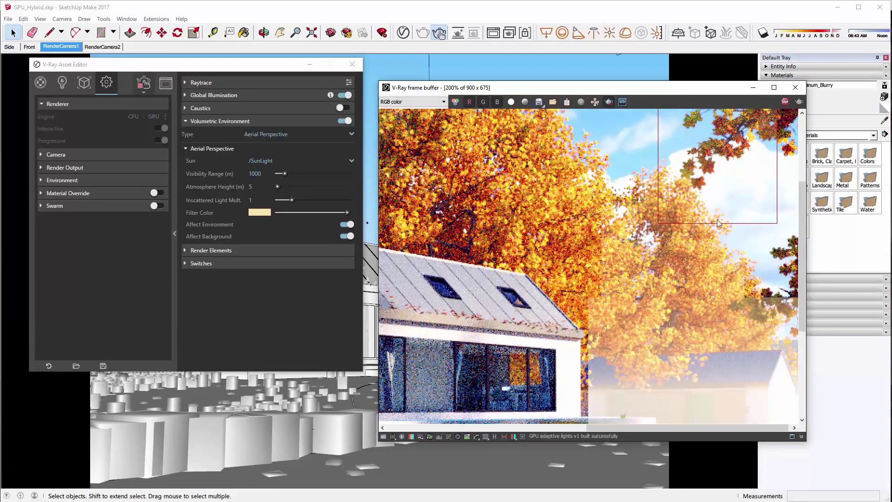
pyautogui.moveTo(473, 224); pyautogui.dragTo(608, 333)
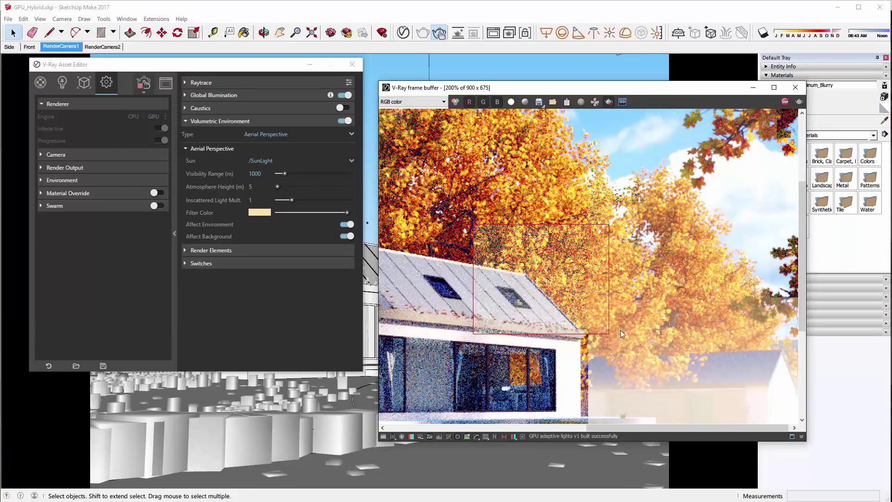
# View the render at 100% and refresh regions across the house facade, the dark trees and the garden beside them.
pyautogui.scroll(-3, 554, 265)
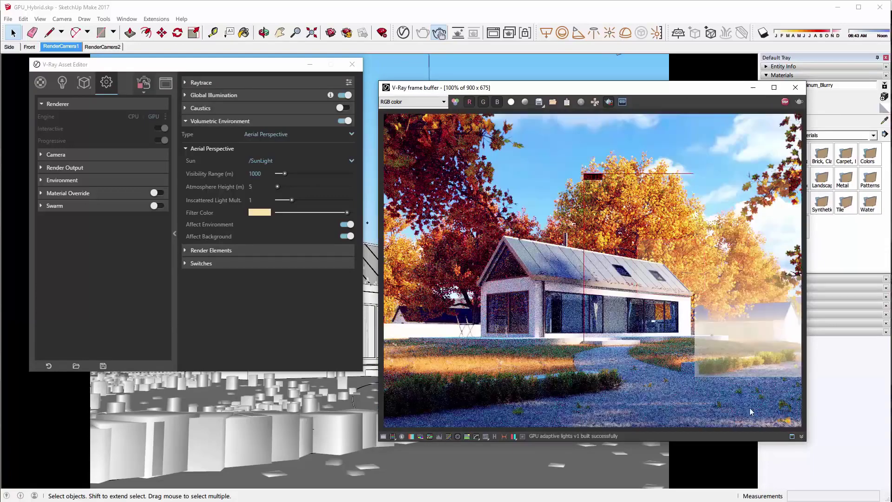
pyautogui.moveTo(749, 408); pyautogui.dragTo(748, 406)
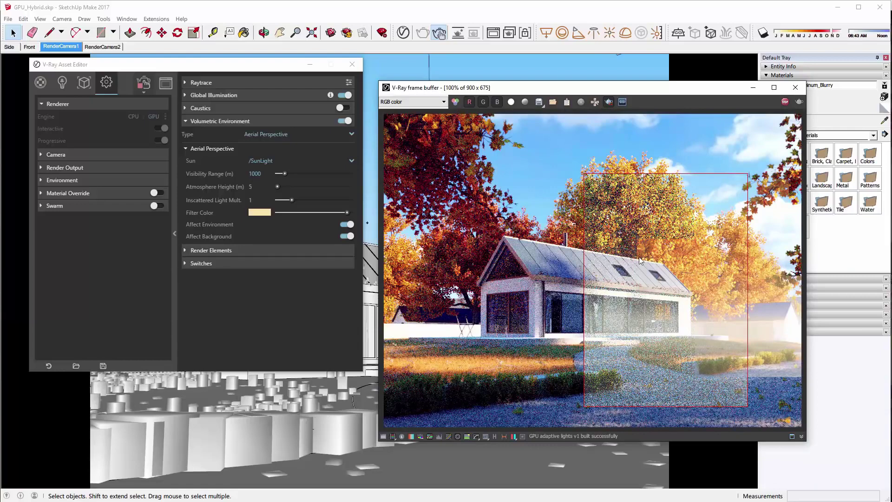
pyautogui.moveTo(639, 257); pyautogui.dragTo(404, 369)
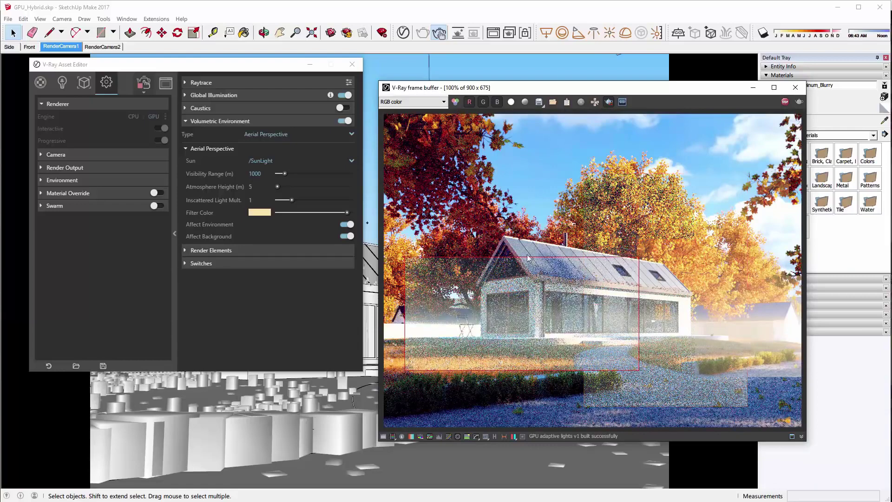
pyautogui.moveTo(559, 206); pyautogui.dragTo(364, 270)
pyautogui.moveTo(472, 242); pyautogui.dragTo(351, 123)
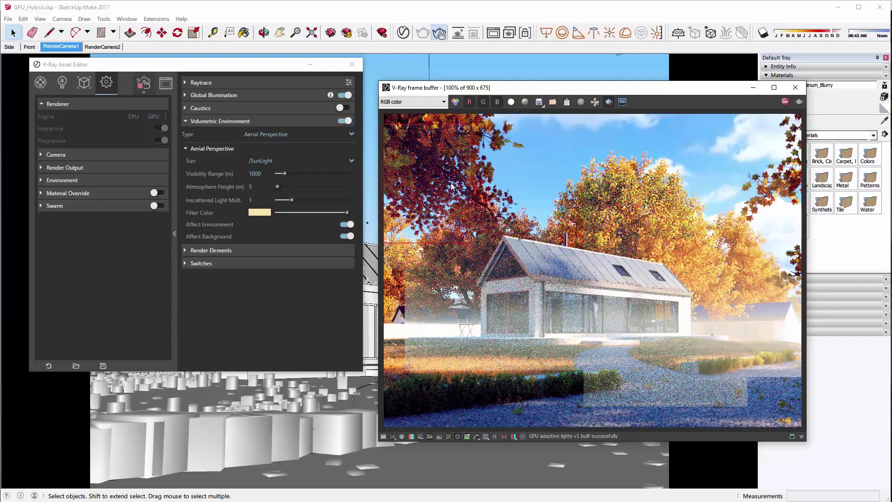
pyautogui.moveTo(447, 246); pyautogui.dragTo(313, 425)
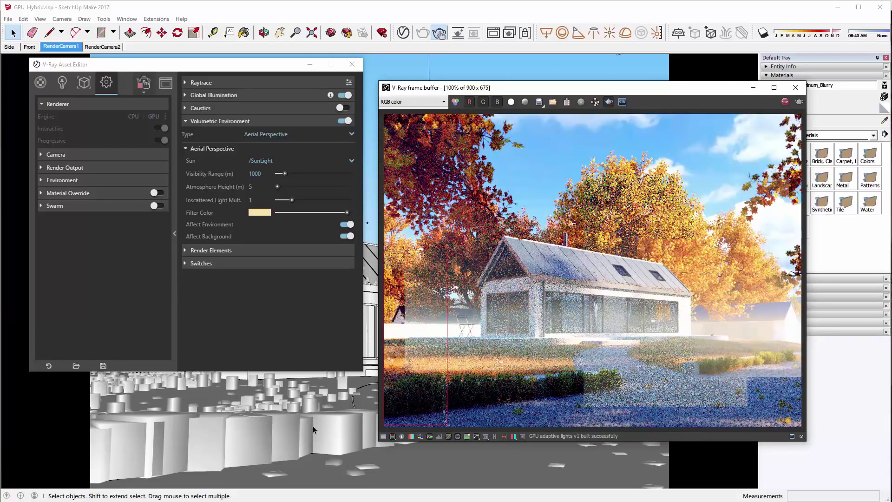
# Refresh render regions over the foreground hedge, the gravel path and the far end of the house.
pyautogui.moveTo(406, 356); pyautogui.dragTo(689, 435)
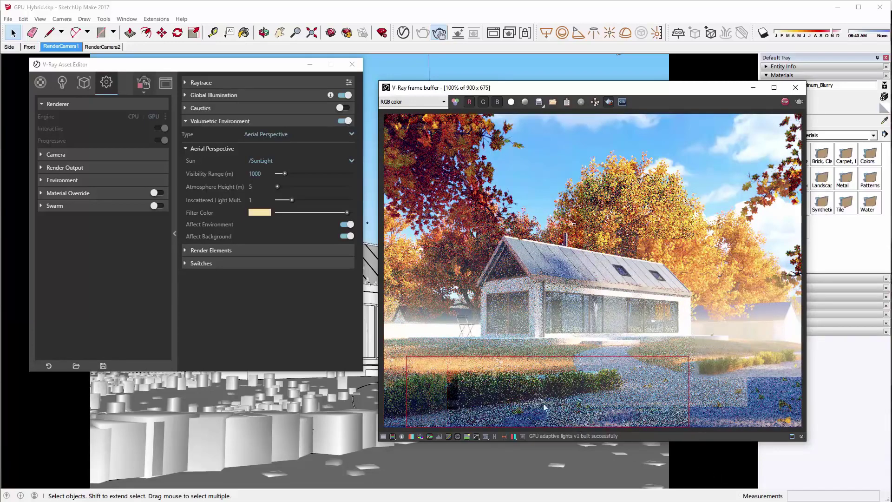
pyautogui.moveTo(558, 353); pyautogui.dragTo(803, 429)
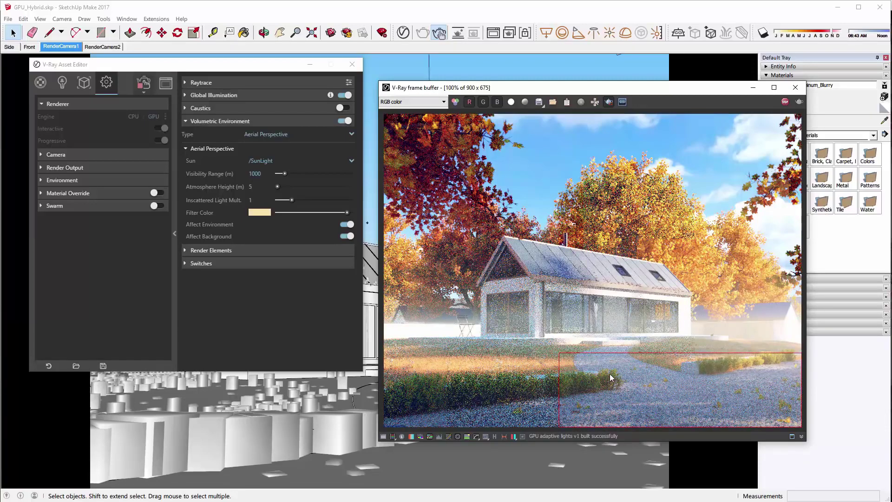
pyautogui.moveTo(572, 323); pyautogui.dragTo(650, 398)
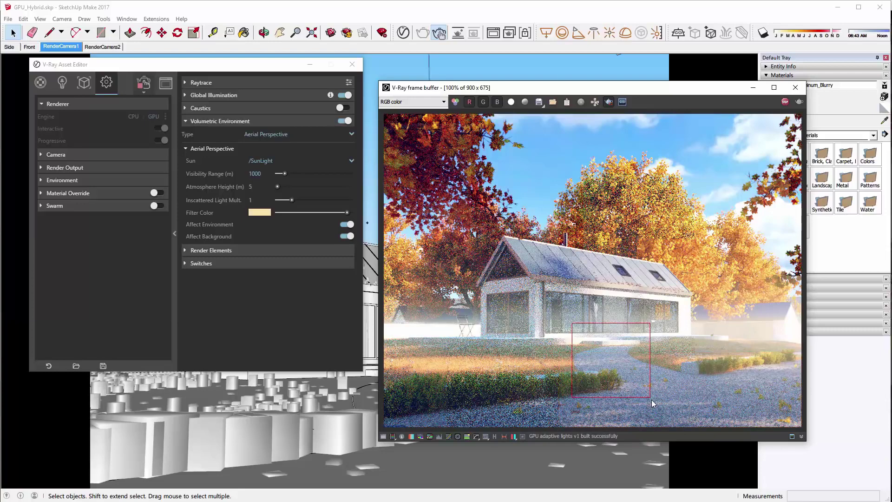
pyautogui.moveTo(634, 285); pyautogui.dragTo(728, 367)
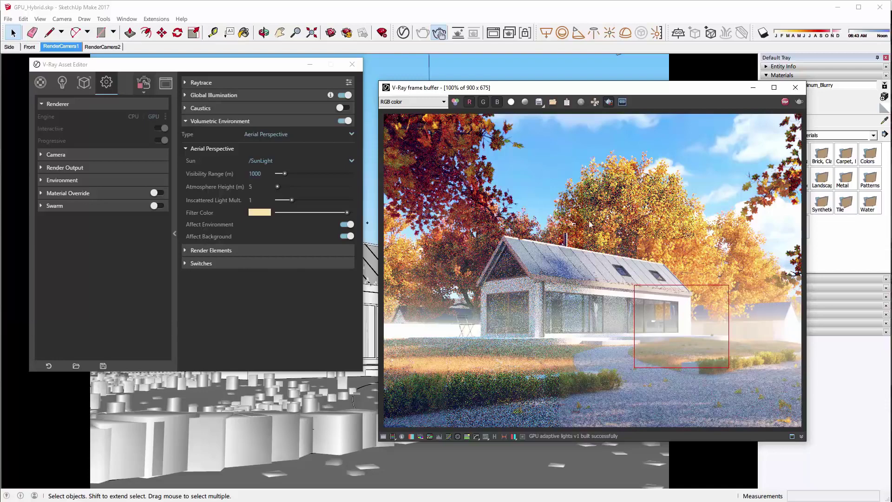
# Restrict the render to a sky region, inspect it at 400% with Affect Background disabled, and re-enable the option.
pyautogui.moveTo(689, 129); pyautogui.dragTo(785, 240)
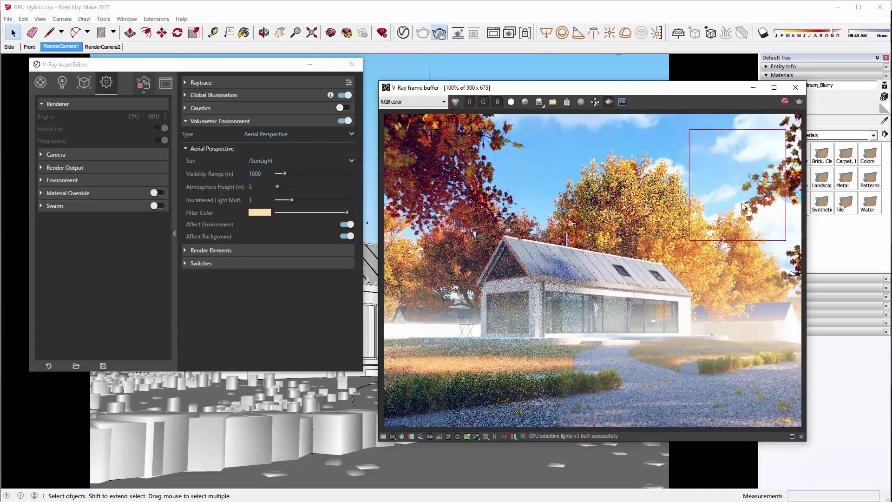
pyautogui.scroll(3, 717, 154)
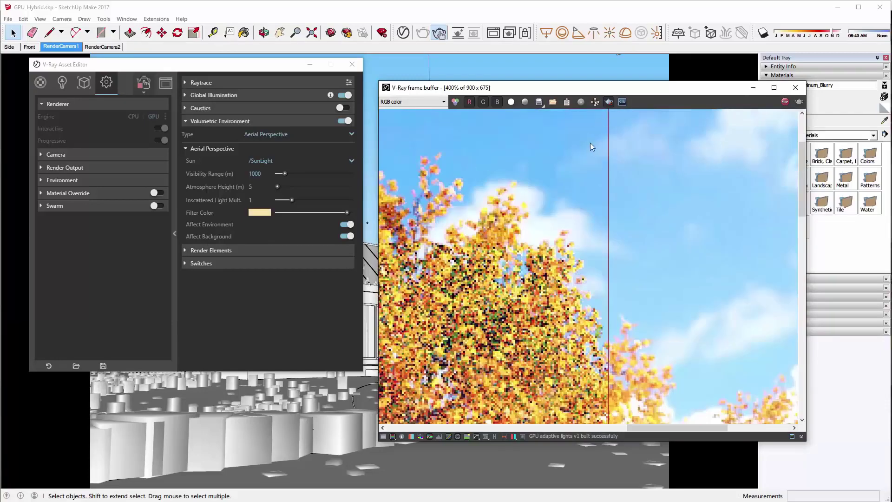
pyautogui.click(343, 236)
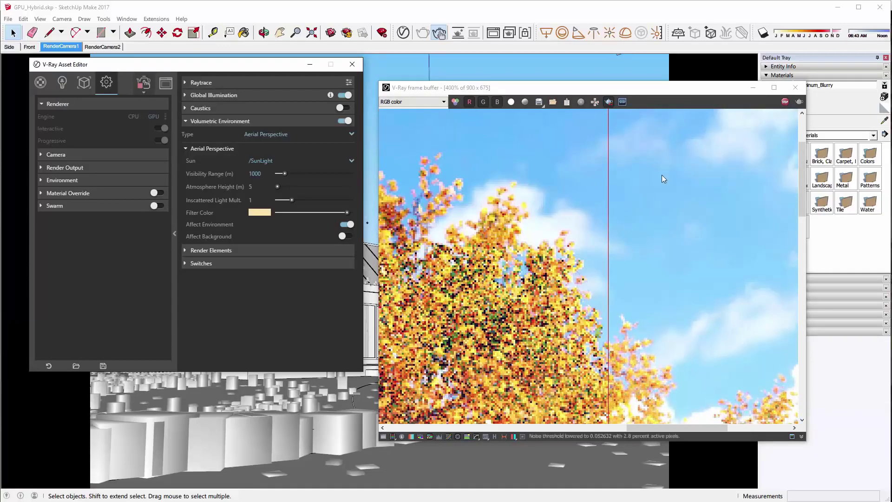
pyautogui.click(346, 236)
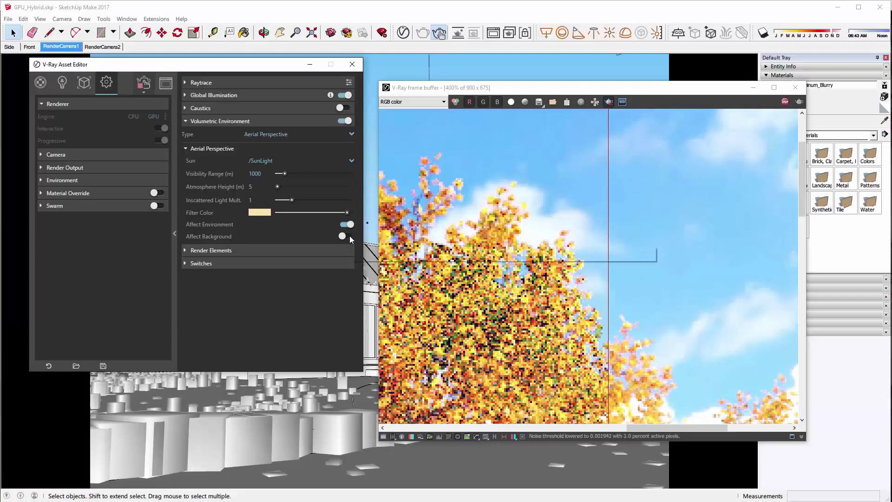
pyautogui.scroll(-4, 638, 227)
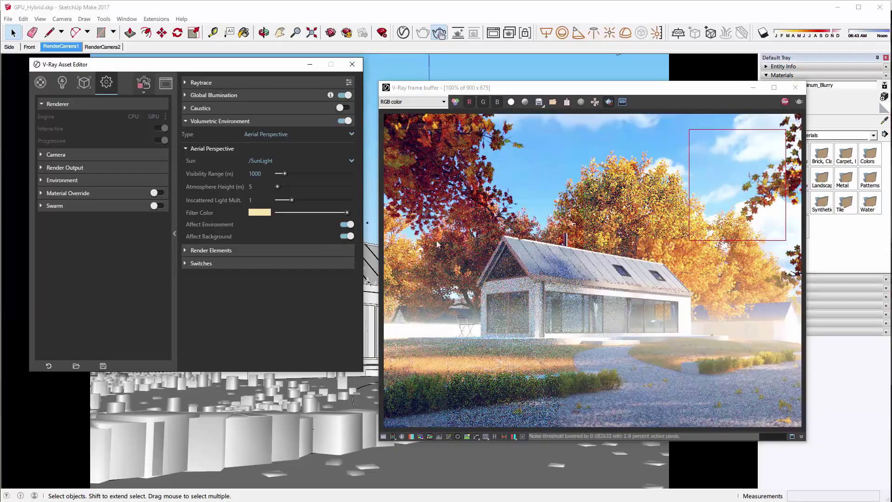
# Re-render regions around the house and set the visibility range to 10000 m and the atmosphere height to 120 m.
pyautogui.moveTo(431, 236); pyautogui.dragTo(526, 302)
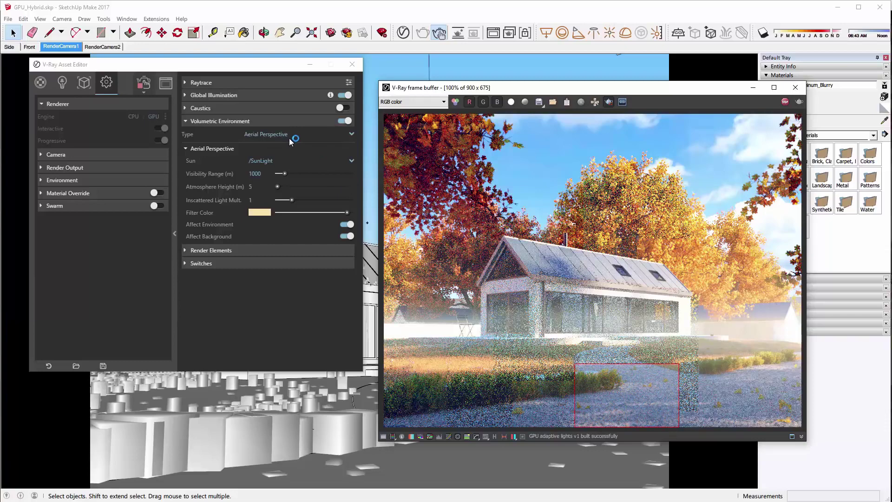
pyautogui.click(271, 175)
pyautogui.press('Tab')
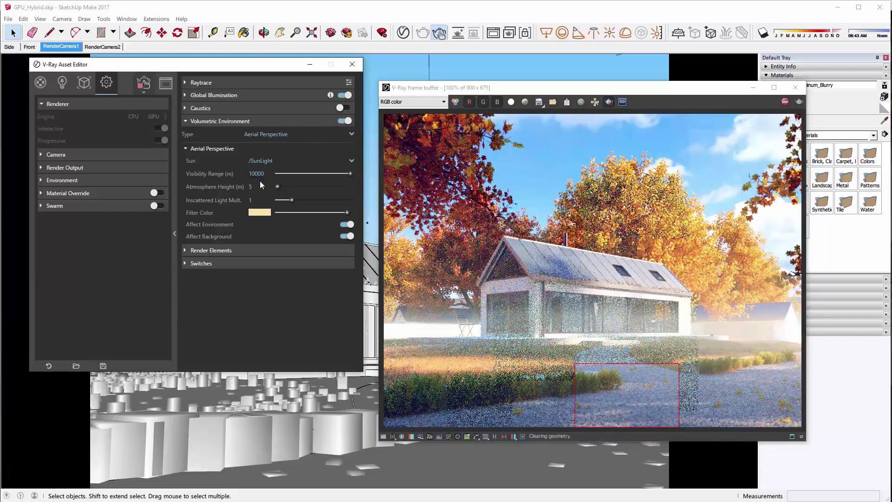
pyautogui.write('120')
pyautogui.press('Return')
# Inspect the foreground region at 200%, return to the full-frame render at 100% and move the settings window lower.
pyautogui.click(643, 390)
pyautogui.scroll(2, 643, 390)
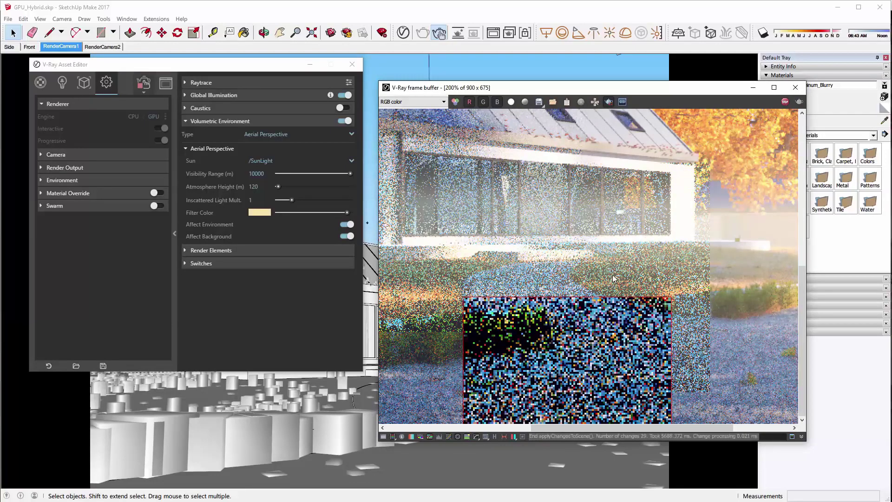
pyautogui.doubleClick(614, 278)
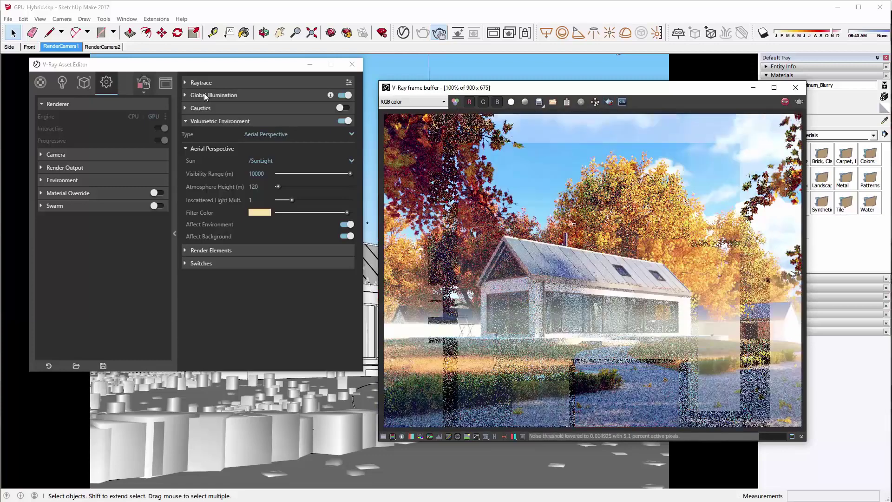
pyautogui.moveTo(218, 66); pyautogui.dragTo(206, 111)
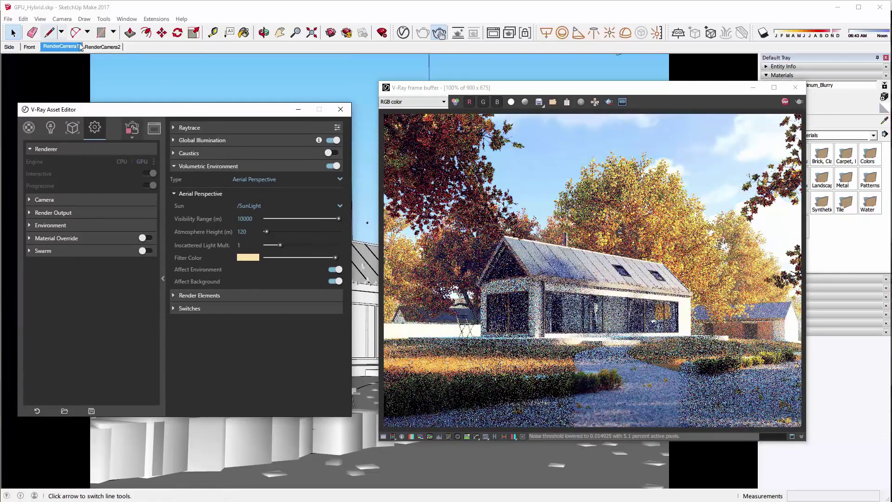
# Switch to the RenderCamera2 scene, disable the camera's Depth of Field and collapse the Camera settings.
pyautogui.click(102, 47)
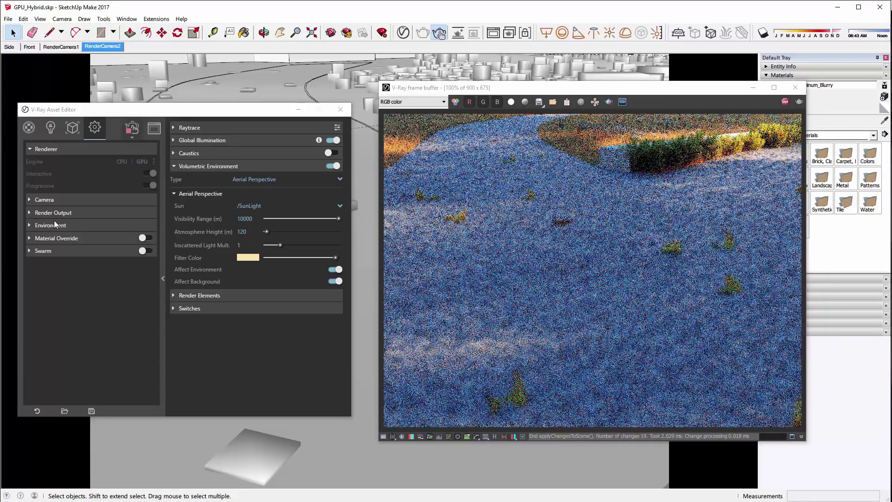
pyautogui.click(52, 199)
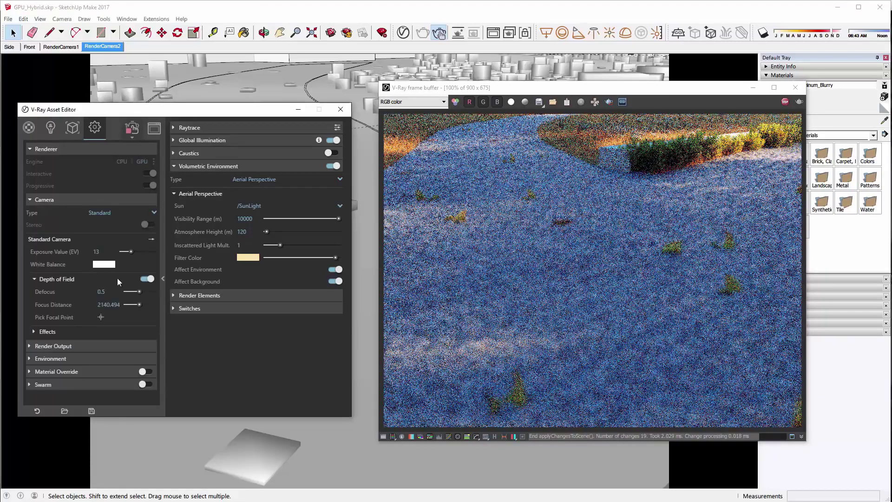
pyautogui.click(141, 279)
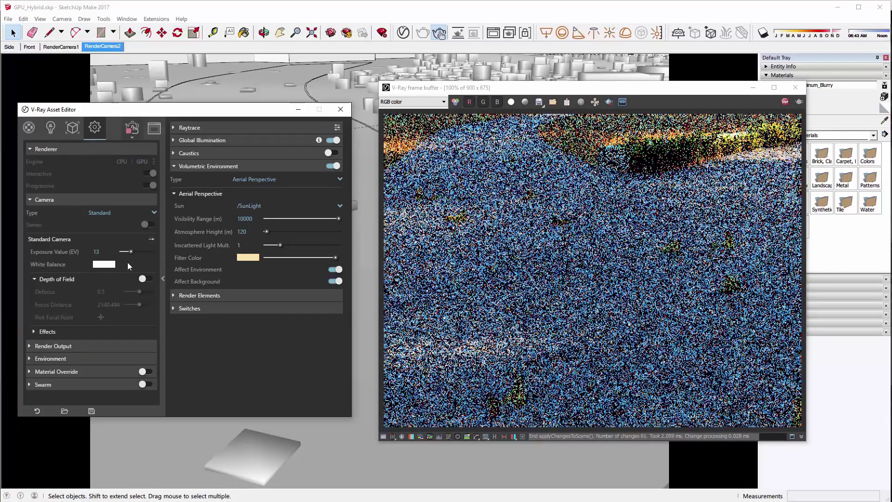
pyautogui.click(46, 200)
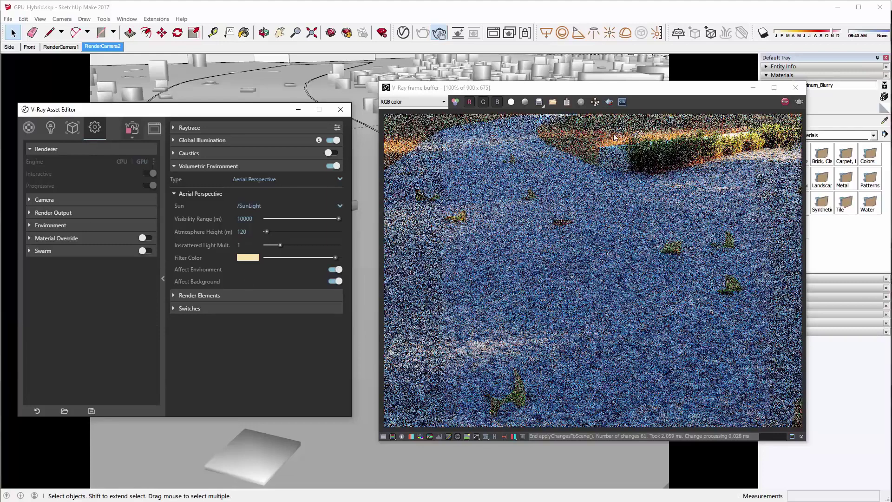
# Restrict the render to a region of the foreground gravel and inspect its surface at 200%.
pyautogui.click(608, 101)
pyautogui.moveTo(441, 282); pyautogui.dragTo(536, 387)
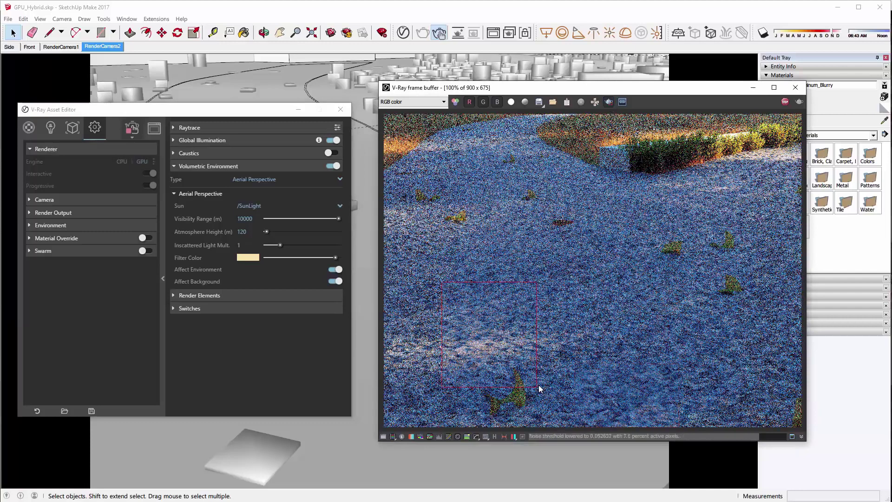
pyautogui.scroll(1, 480, 369)
pyautogui.moveTo(491, 363); pyautogui.dragTo(543, 346, button='middle')
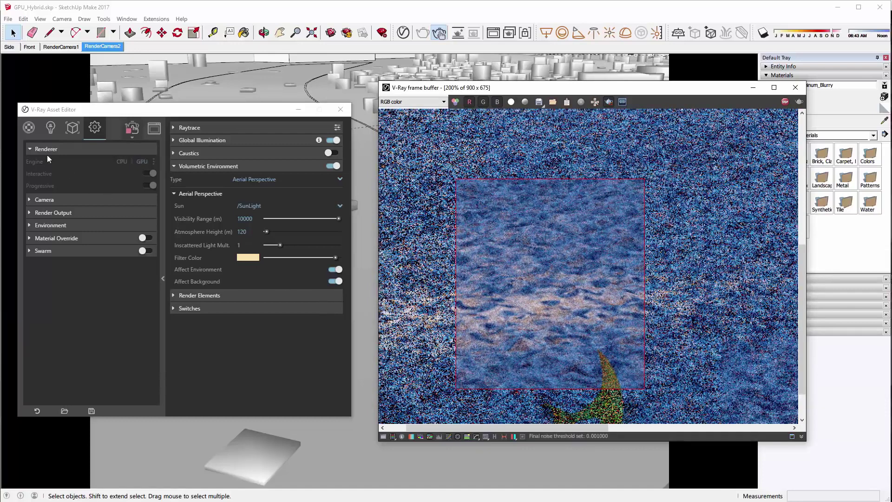
# Show the scene's materials and select the Displacement material.
pyautogui.click(28, 127)
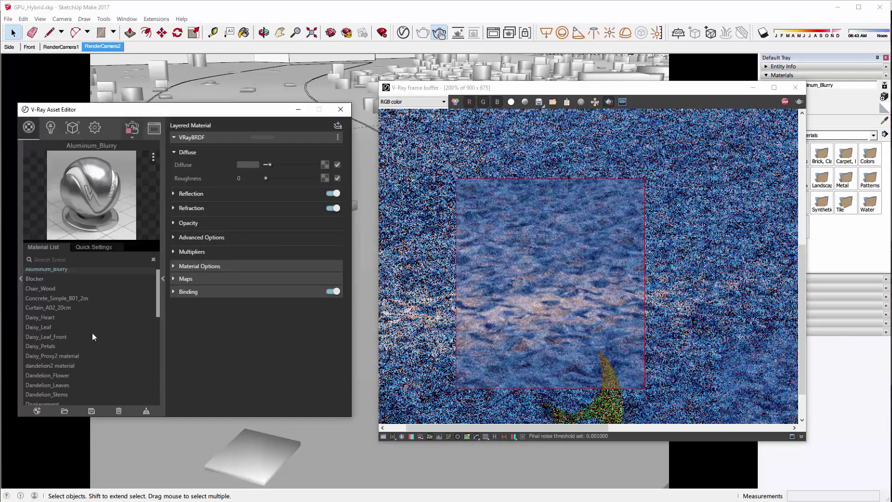
pyautogui.scroll(-1, 92, 332)
pyautogui.click(52, 361)
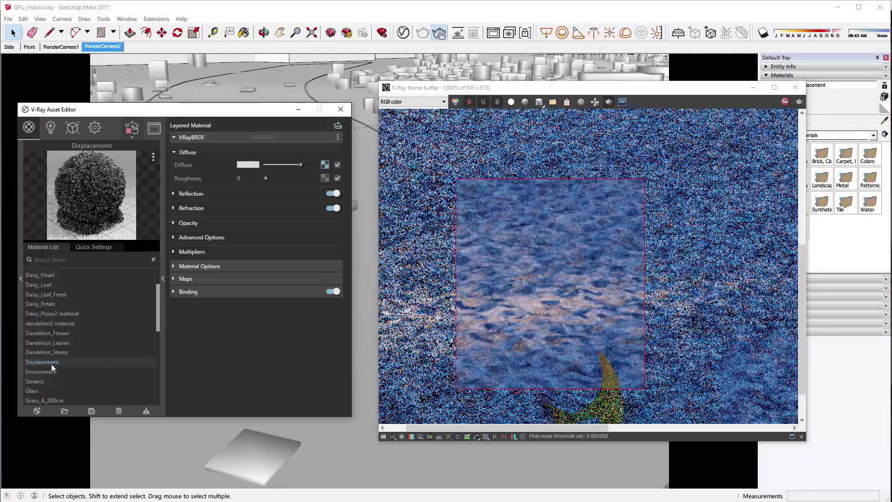
# Redraw the render region slightly smaller over the foreground gravel and enable Displacement in the Displacement material's maps.
pyautogui.click(188, 278)
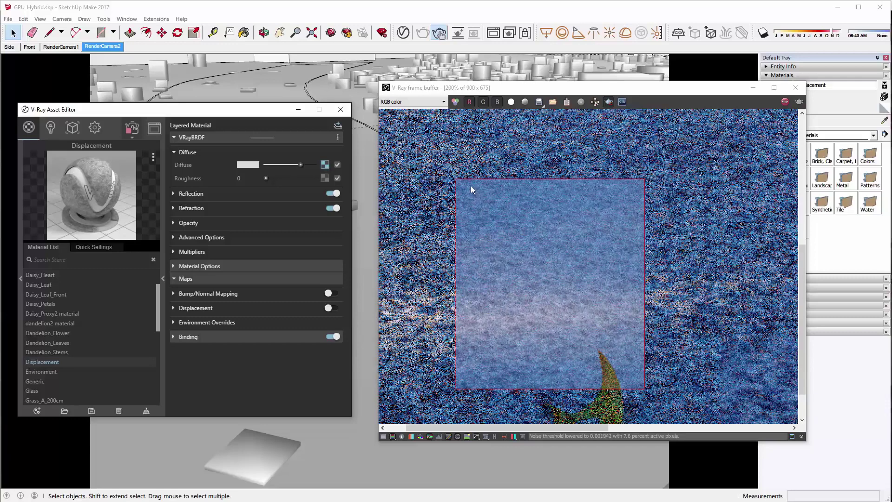
pyautogui.moveTo(467, 184); pyautogui.dragTo(635, 383)
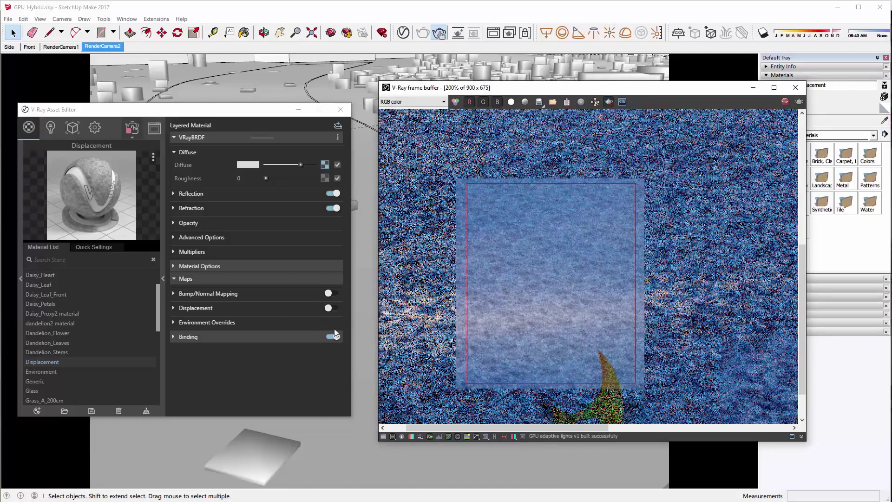
pyautogui.click(337, 307)
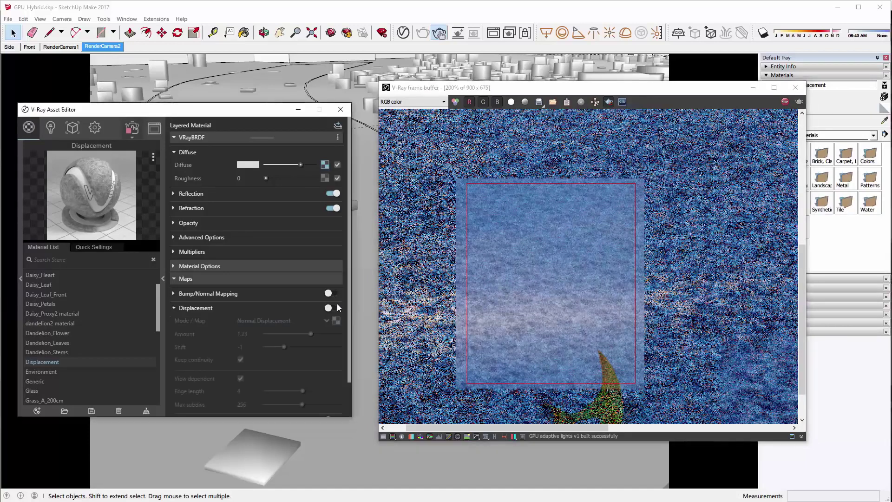
pyautogui.click(335, 307)
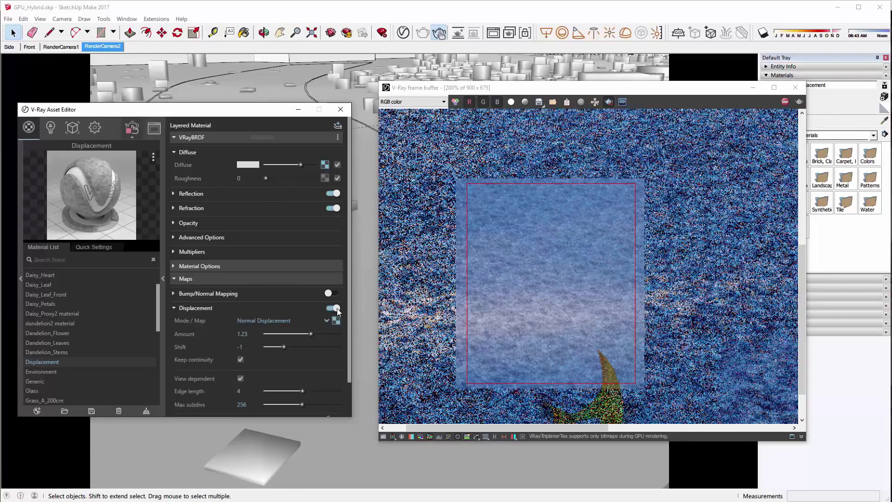
# Set the material's displacement Amount to 0.61, try a Shift of 0.92 and set the Shift back to -1.
pyautogui.scroll(-1, 338, 310)
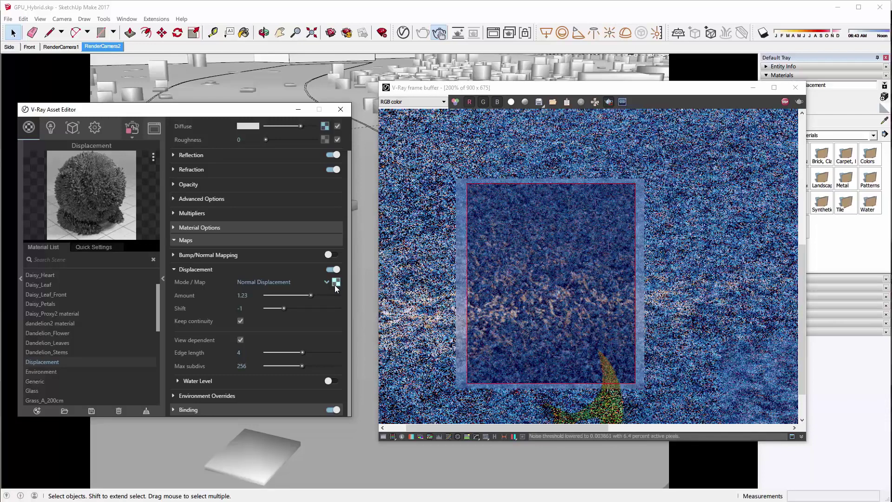
pyautogui.click(288, 297)
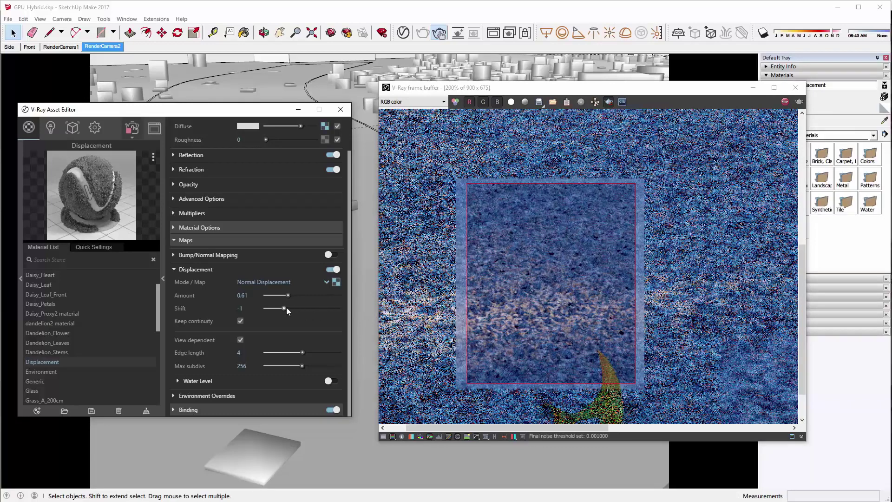
pyautogui.moveTo(286, 308); pyautogui.dragTo(319, 310)
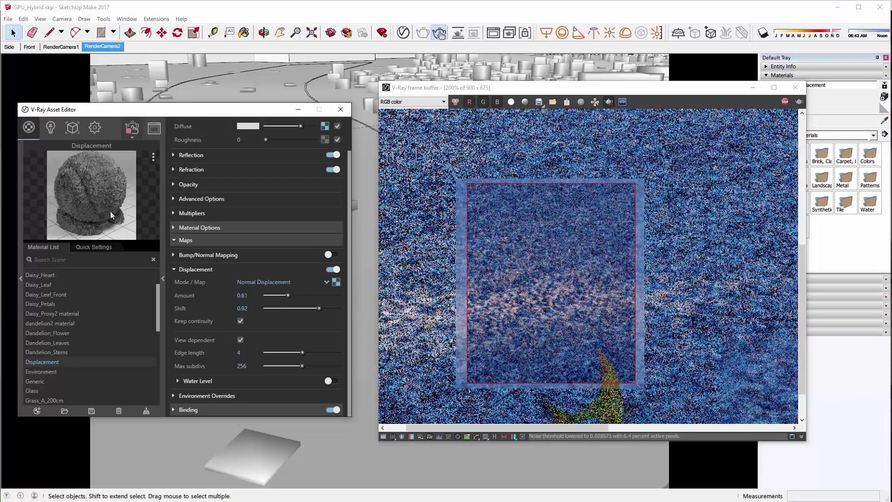
pyautogui.click(252, 308)
pyautogui.write('-1')
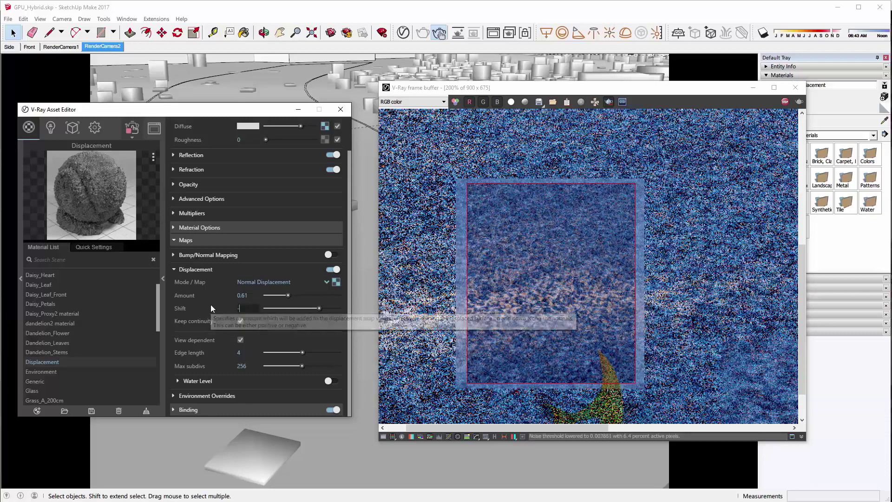
pyautogui.press('Return')
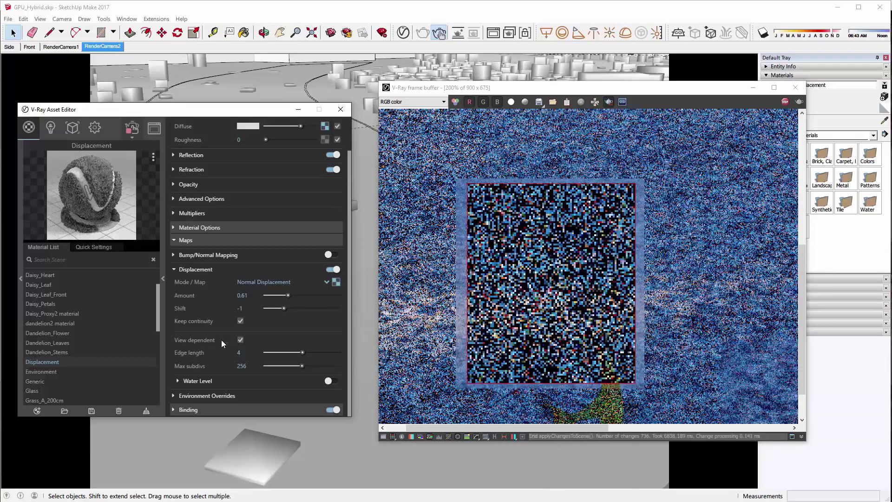
pyautogui.moveTo(229, 339)
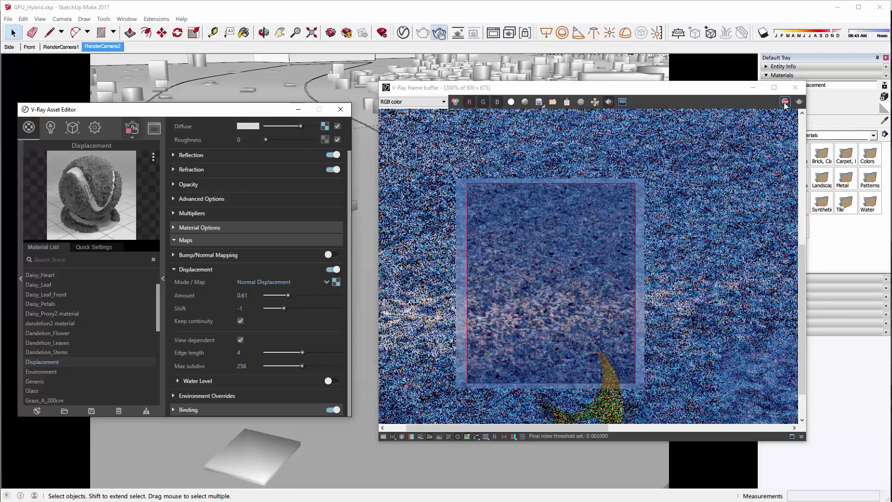
# Stop the interactive render, turn off region rendering and close the frame buffer and the Asset Editor.
pyautogui.scroll(-2, 719, 157)
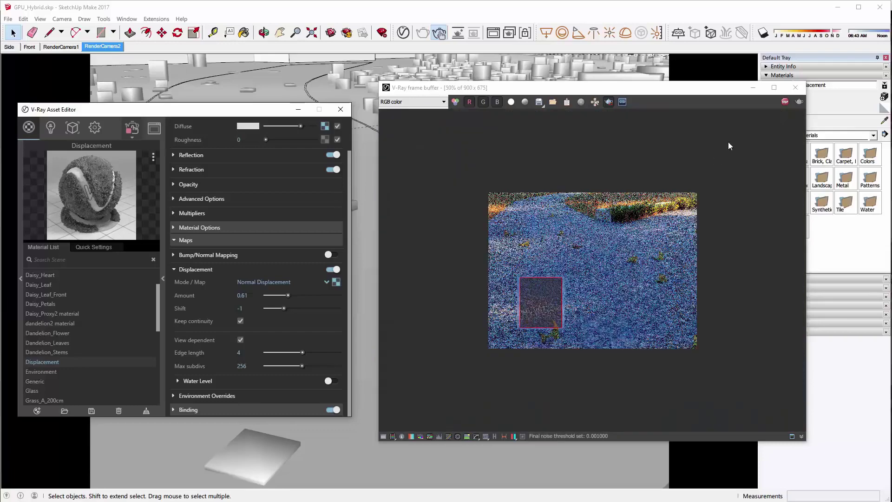
pyautogui.click(784, 102)
pyautogui.click(608, 102)
pyautogui.click(795, 87)
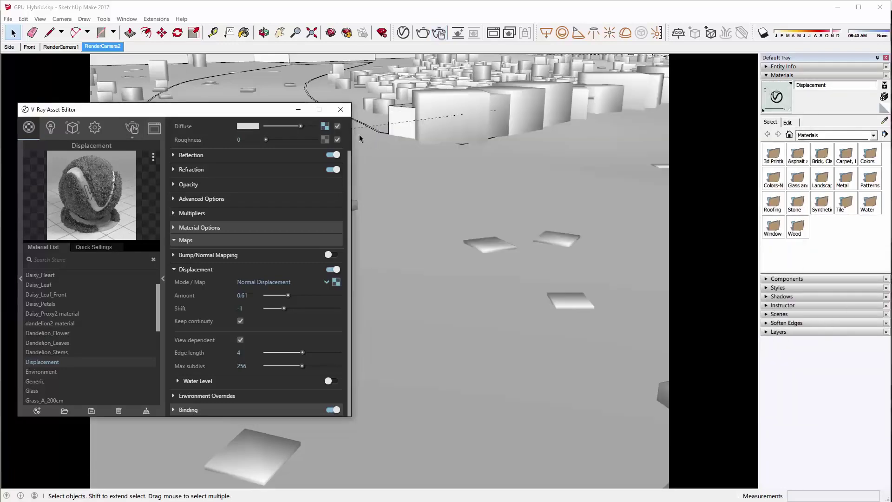
pyautogui.click(346, 110)
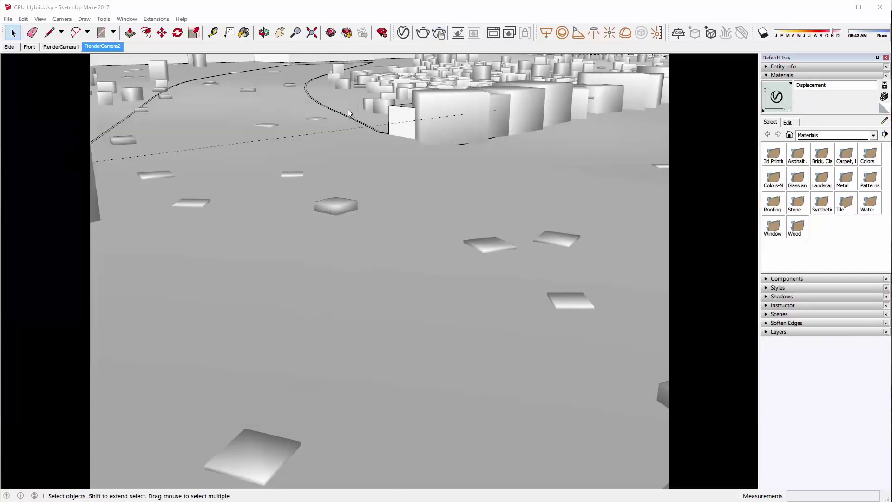
# Open the recent model House Maquette.skp and show its V-Ray materials.
pyautogui.hotkey('alt', 'Tab')
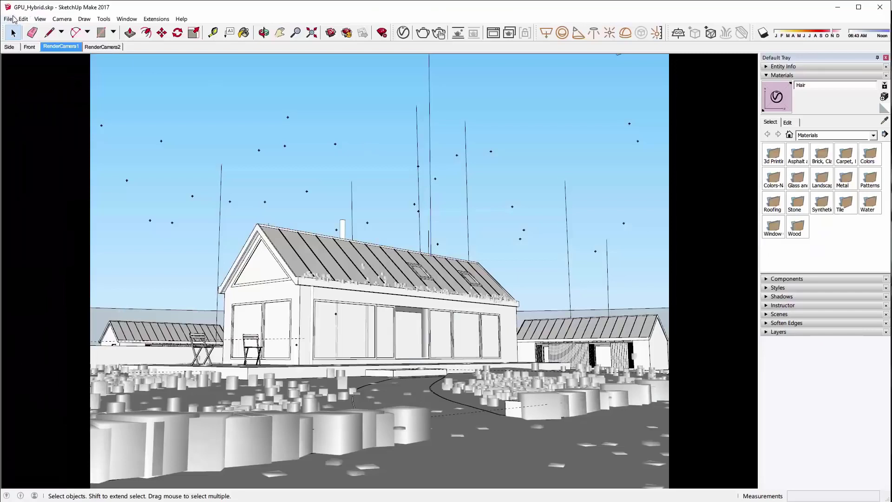
pyautogui.click(9, 19)
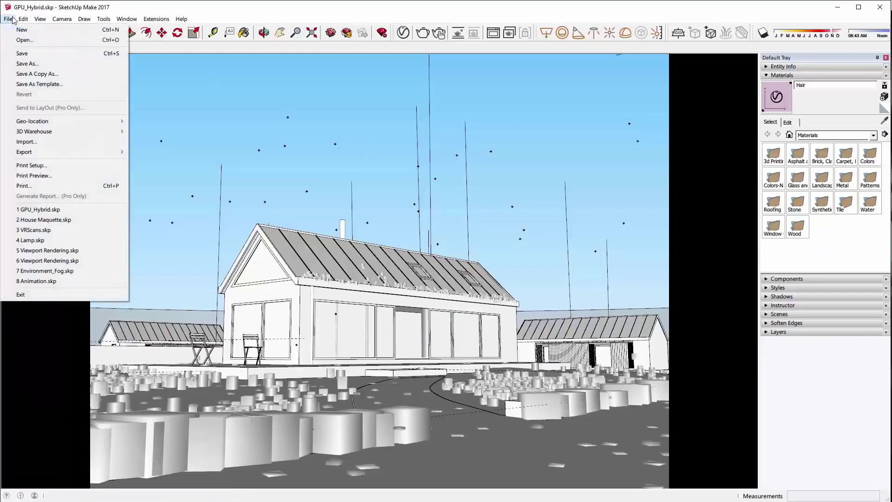
pyautogui.click(40, 221)
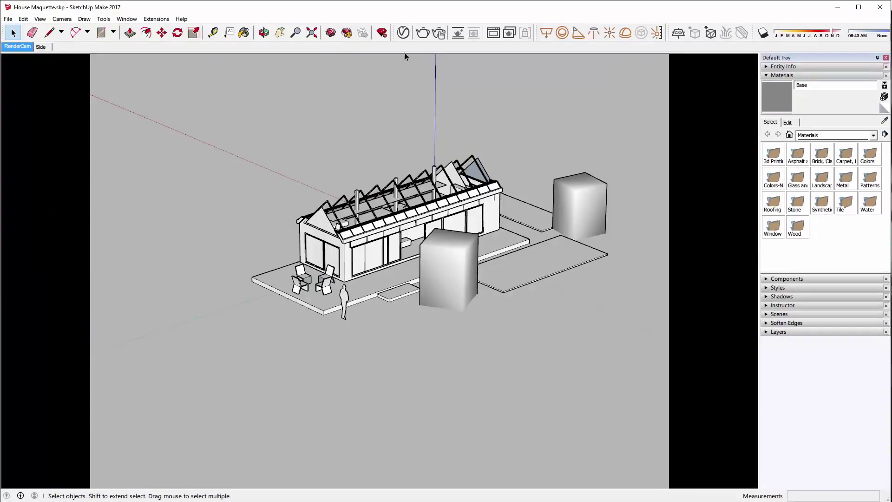
pyautogui.click(409, 34)
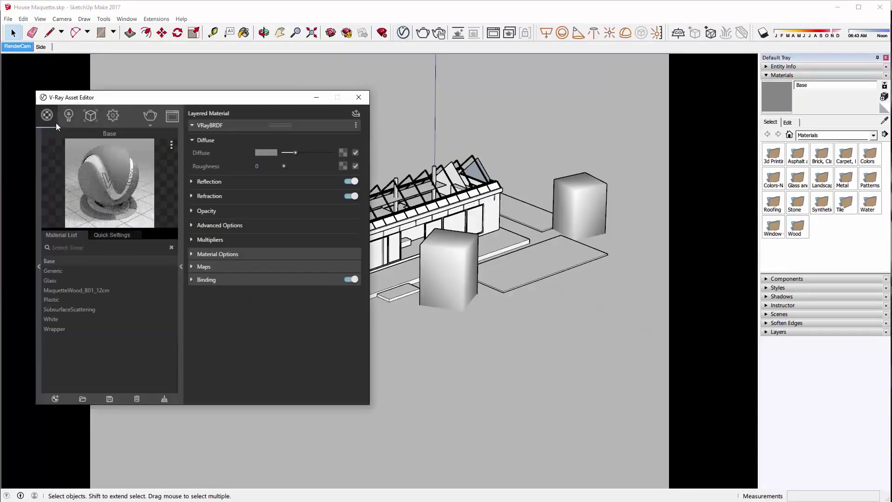
# Select the Wrapper material, look through the material types that can be created and disable the wrapper's Matte option.
pyautogui.click(50, 329)
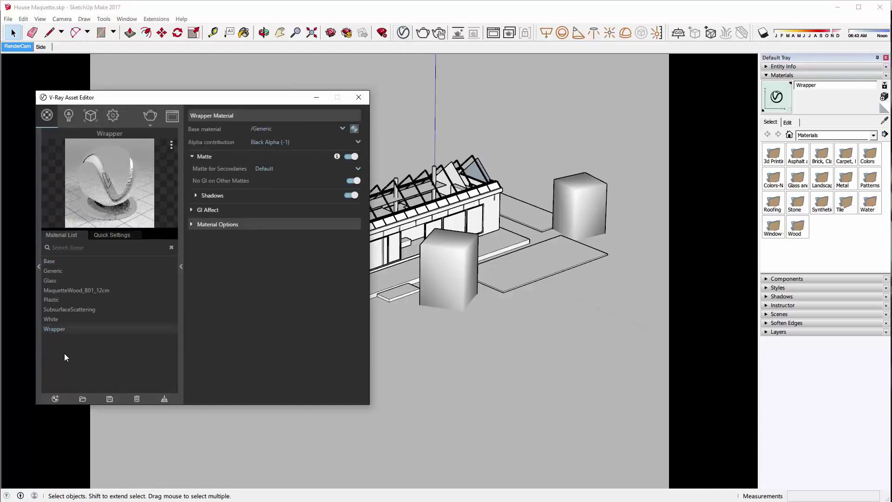
pyautogui.click(58, 398)
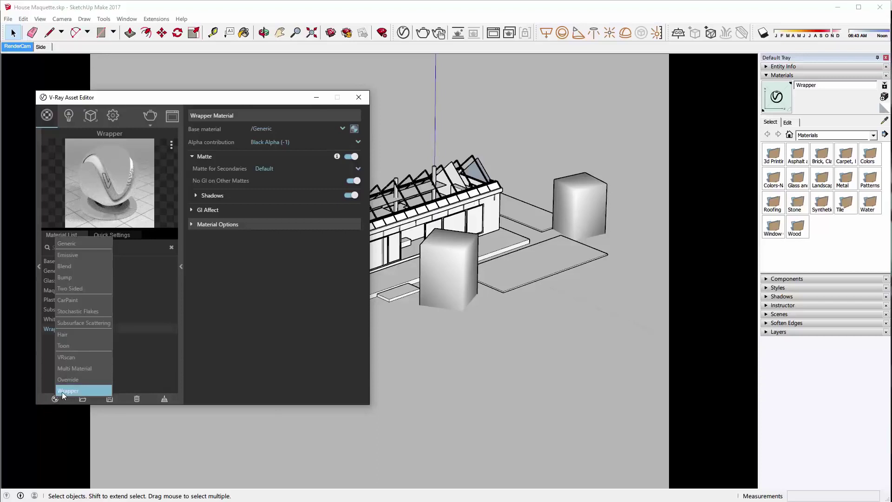
pyautogui.click(46, 363)
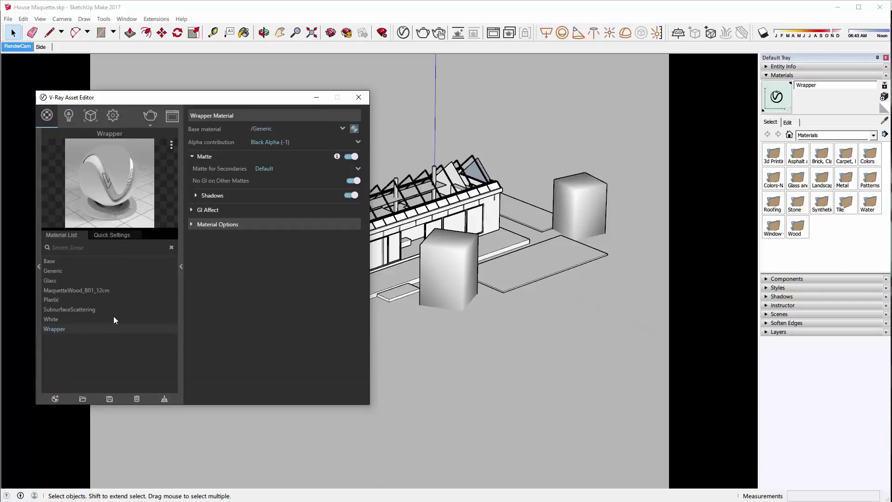
pyautogui.click(352, 156)
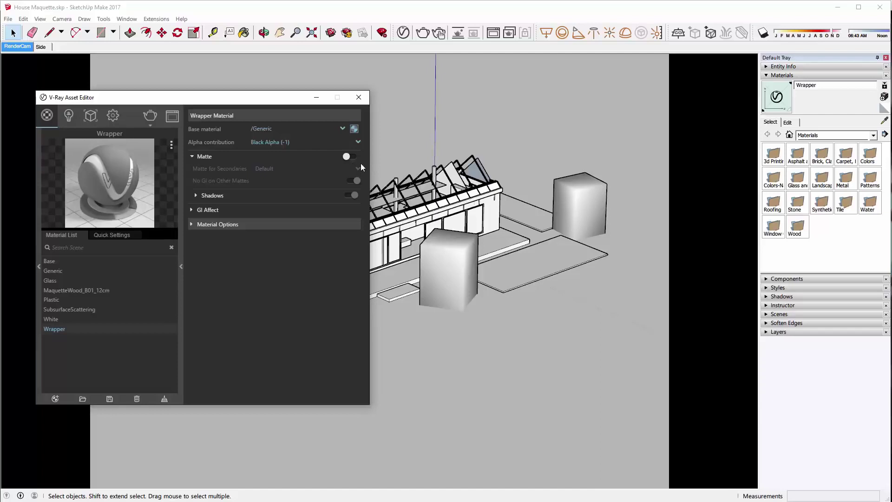
# Examine the SubsurfaceScattering material's parameters and check which devices the GPU engine uses for rendering.
pyautogui.click(60, 308)
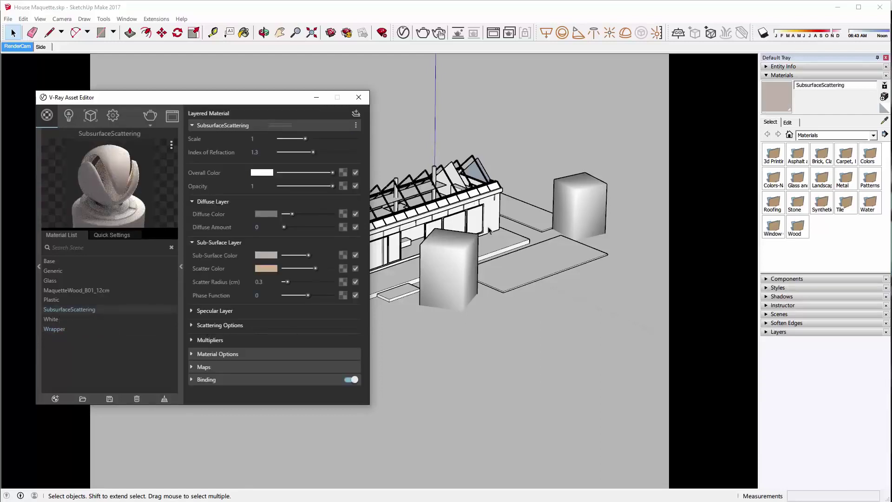
pyautogui.click(113, 116)
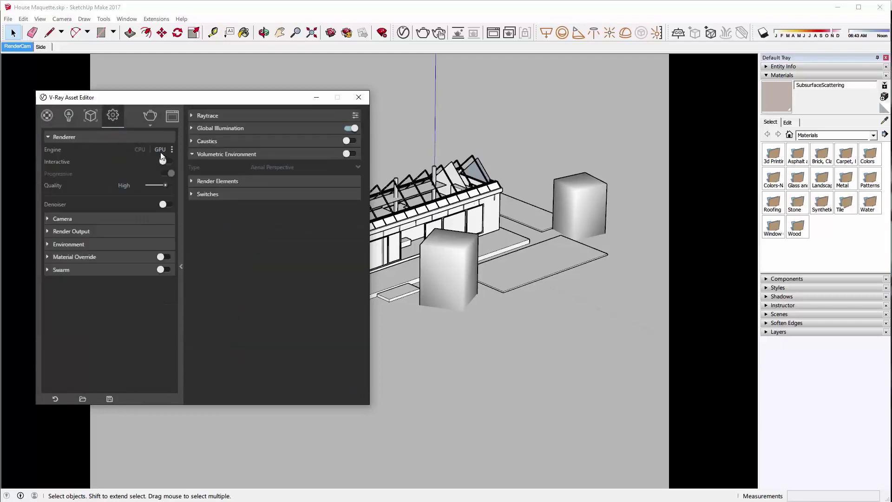
pyautogui.click(171, 149)
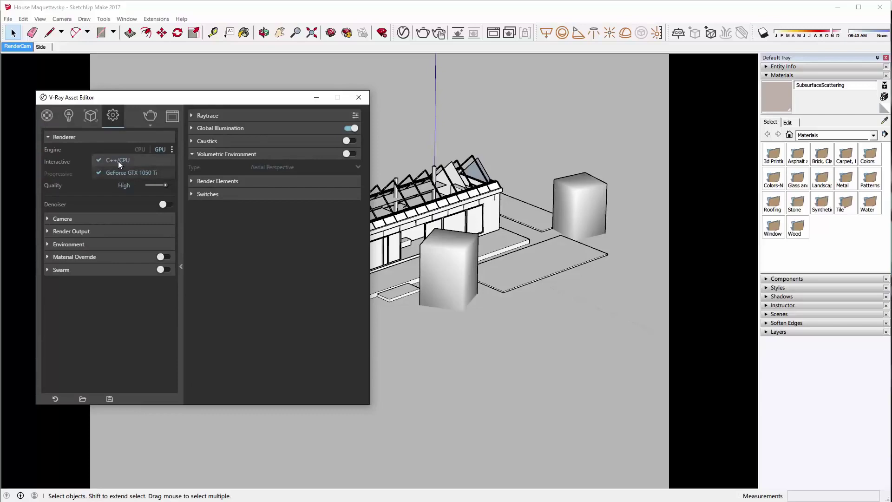
pyautogui.click(47, 115)
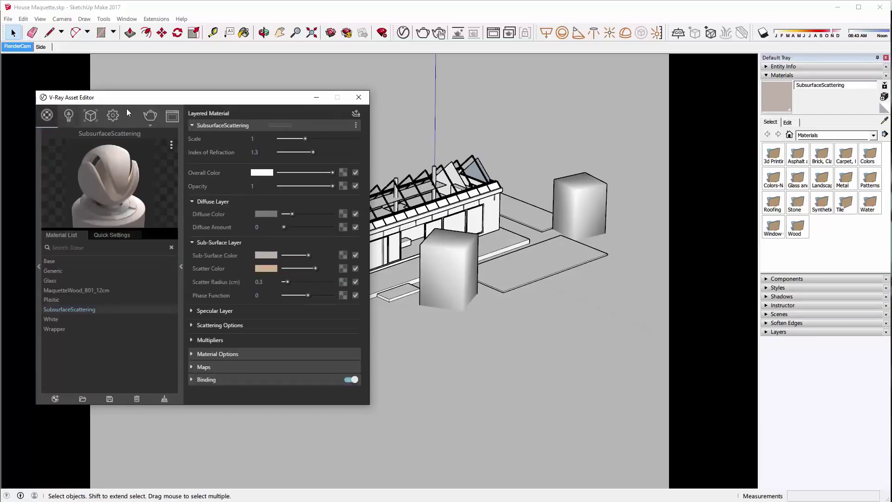
# Start an interactive render of the house maquette, hide the color corrections and shift the frame buffer window slightly.
pyautogui.click(439, 34)
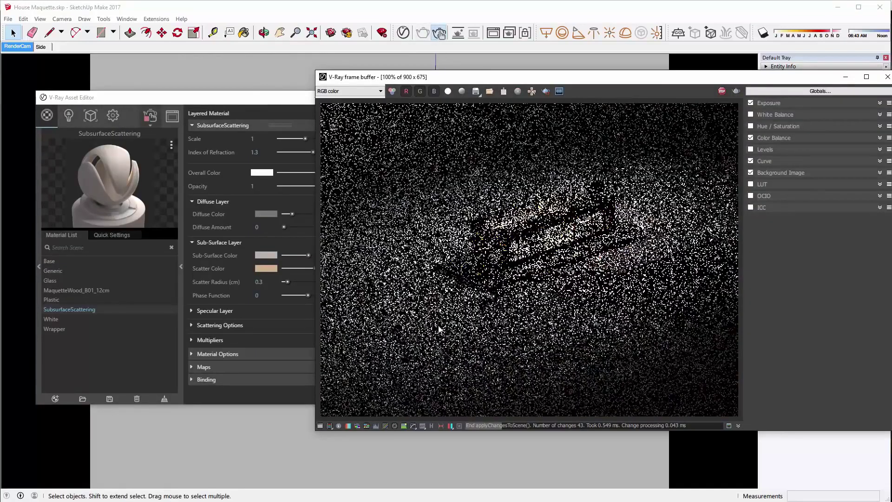
pyautogui.click(320, 425)
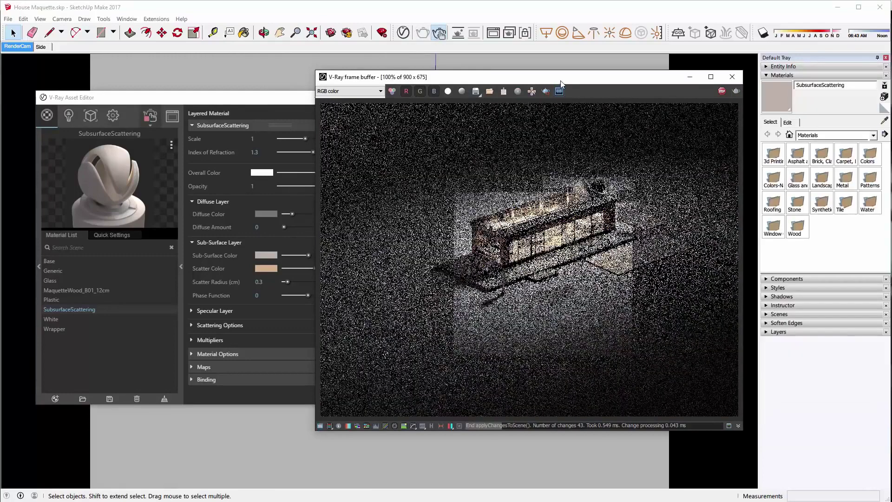
pyautogui.moveTo(560, 79); pyautogui.dragTo(573, 73)
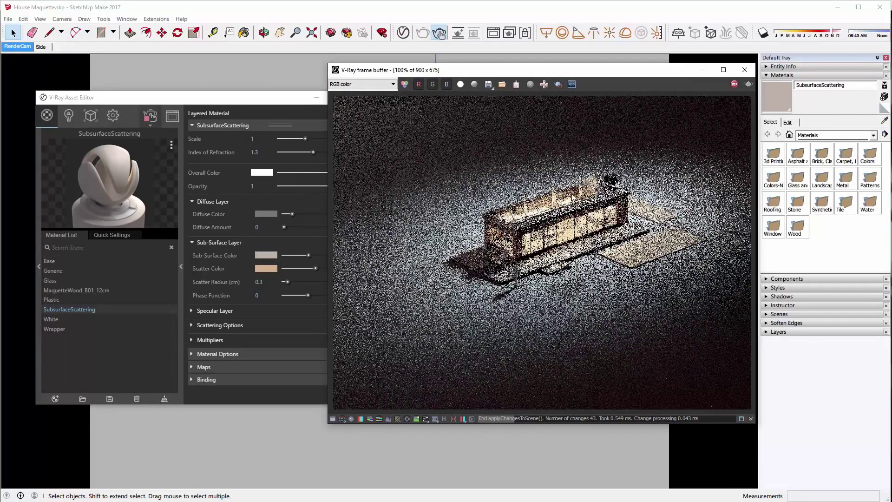
# Restrict the render to a region around the house's terrace end and inspect it at 400%.
pyautogui.click(559, 85)
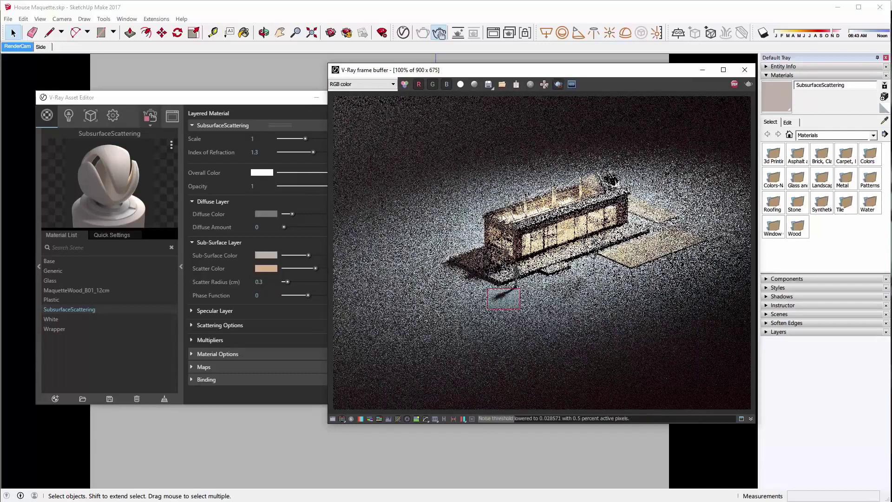
pyautogui.moveTo(467, 208)
pyautogui.mouseDown()
pyautogui.moveTo(499, 274)
pyautogui.moveTo(524, 289)
pyautogui.mouseUp()
pyautogui.scroll(1, 513, 242)
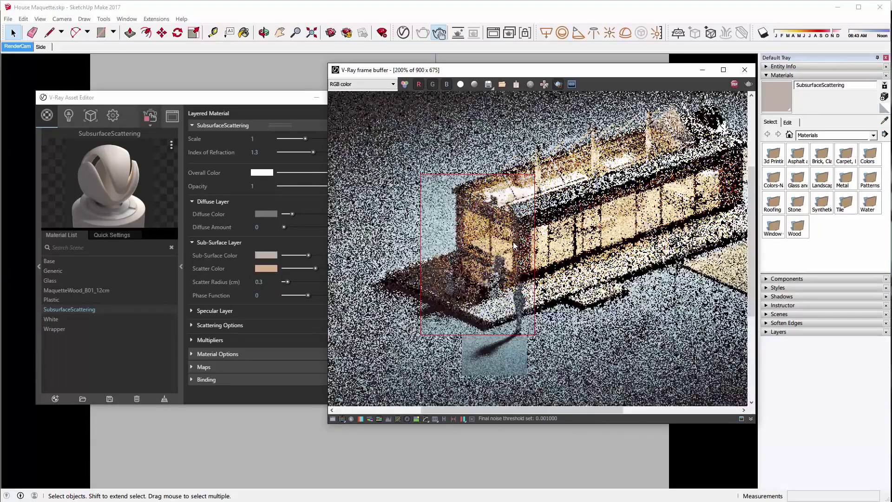
pyautogui.scroll(-1, 513, 244)
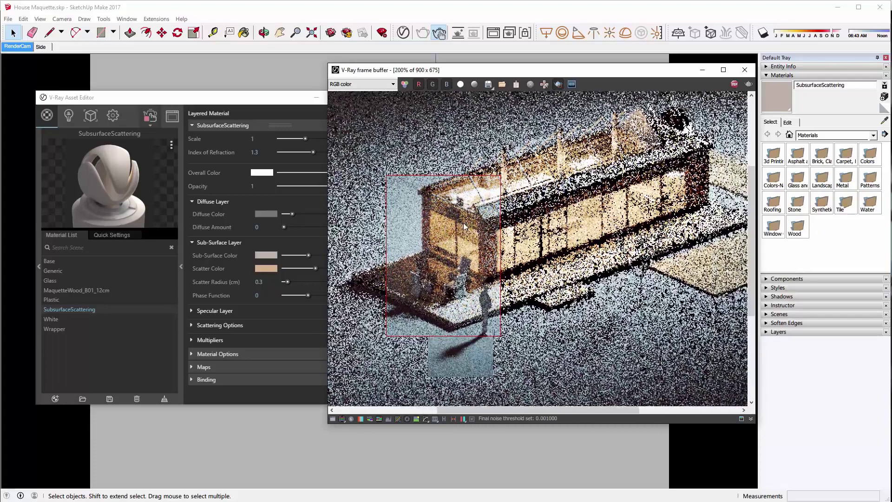
pyautogui.scroll(2, 463, 222)
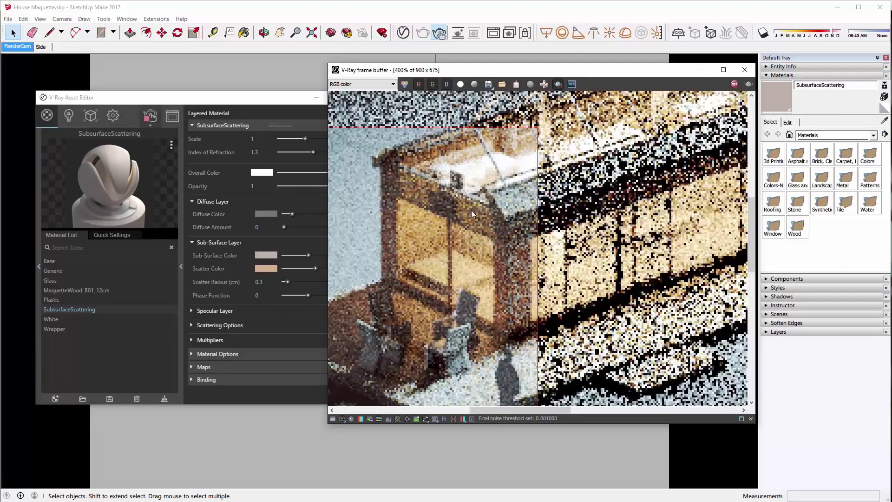
pyautogui.scroll(-1, 471, 212)
pyautogui.scroll(1, 471, 210)
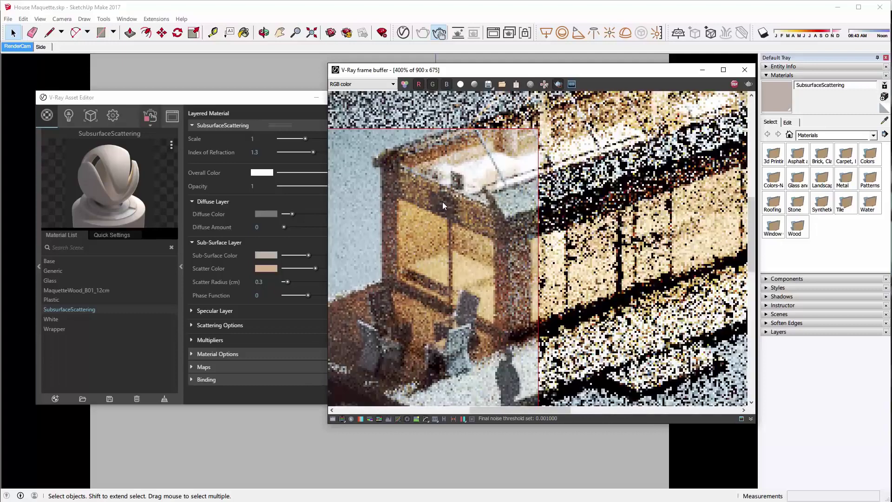
# Uncover the SubsurfaceScattering material's parameters by shifting the frame buffer window aside and set the material's Scale to 0.1.
pyautogui.moveTo(516, 71); pyautogui.dragTo(562, 64)
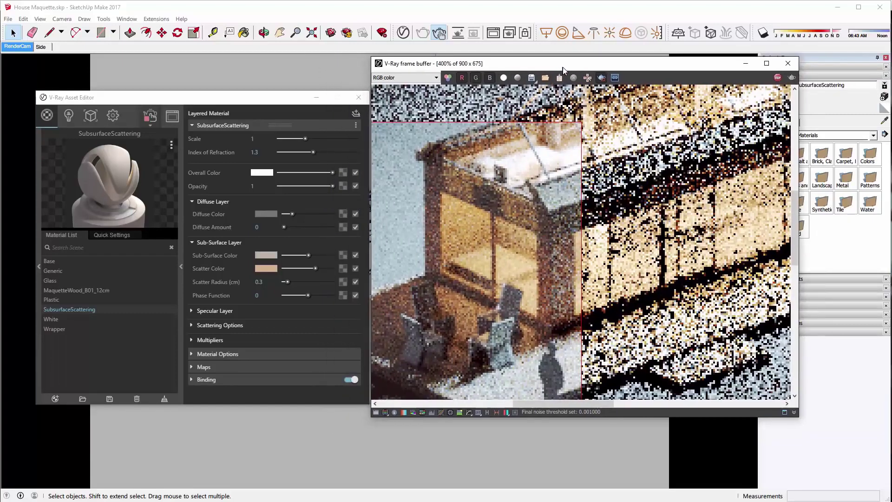
pyautogui.click(258, 138)
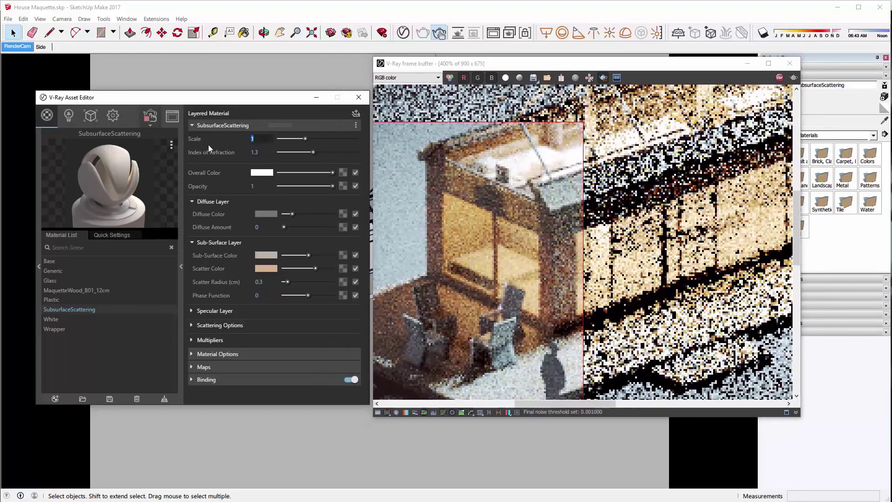
pyautogui.write('0.1')
pyautogui.press('Return')
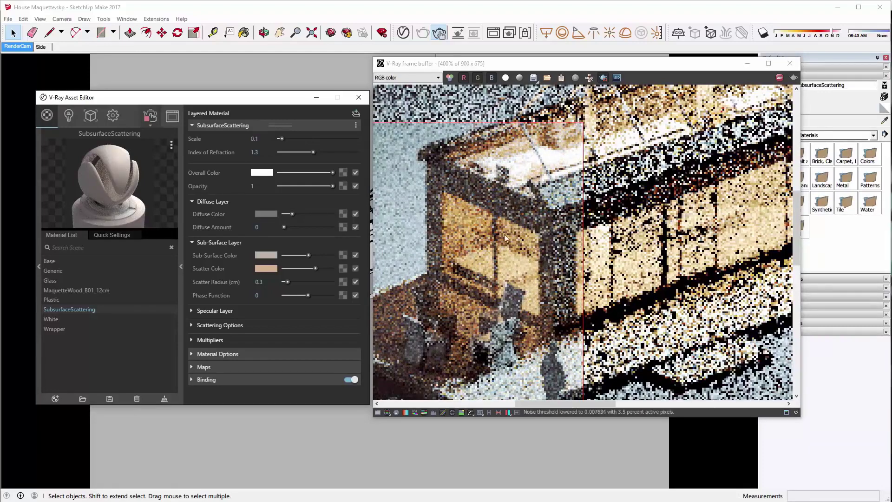
# Render successive small regions across the house's terrace end, finishing with one that covers the whole glazed end wall.
pyautogui.moveTo(450, 174); pyautogui.dragTo(565, 241)
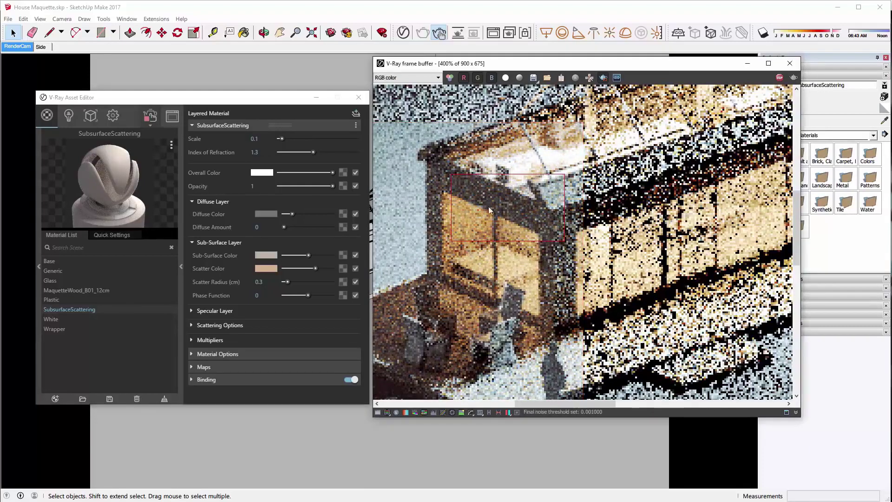
pyautogui.moveTo(519, 214); pyautogui.dragTo(590, 365)
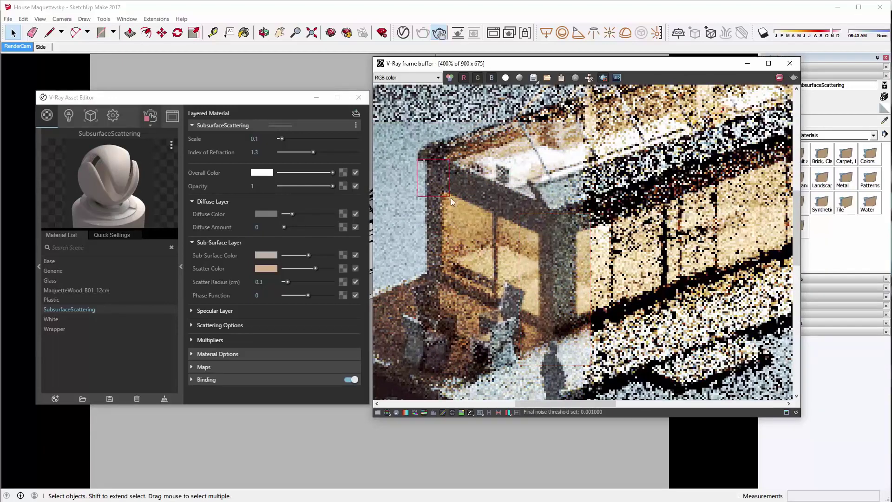
pyautogui.moveTo(408, 182); pyautogui.dragTo(500, 316)
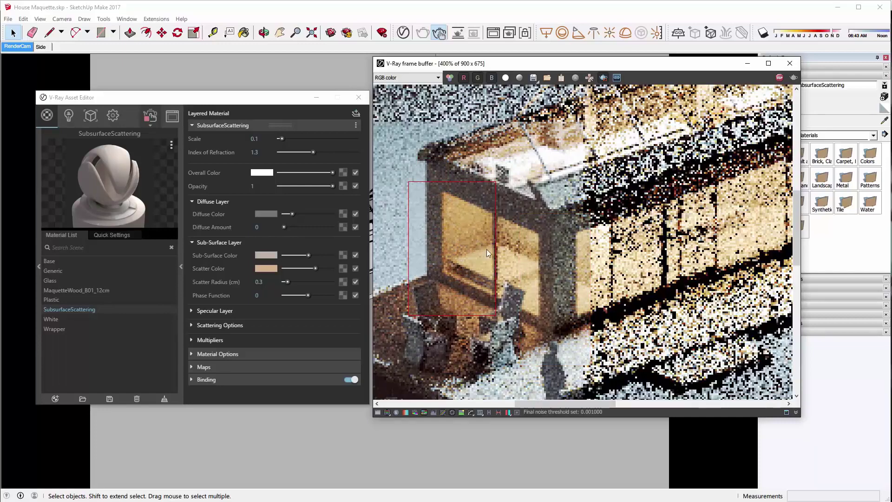
pyautogui.moveTo(408, 141); pyautogui.dragTo(562, 252)
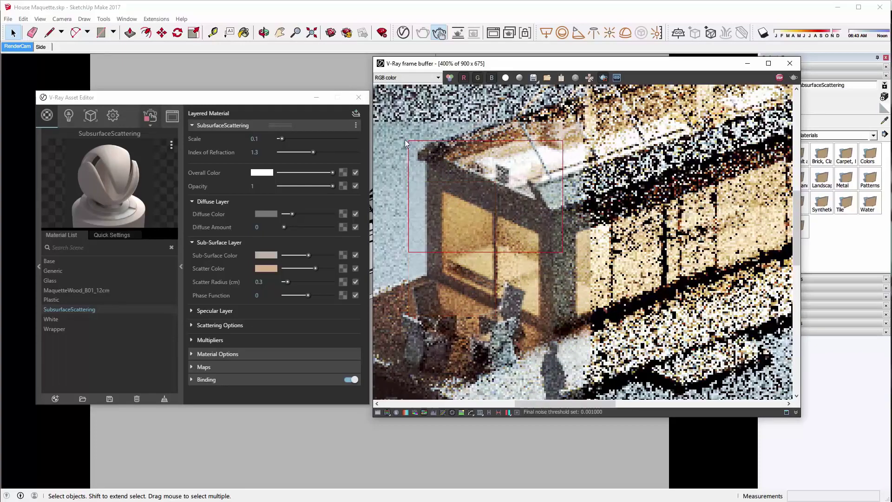
pyautogui.moveTo(406, 140); pyautogui.dragTo(579, 340)
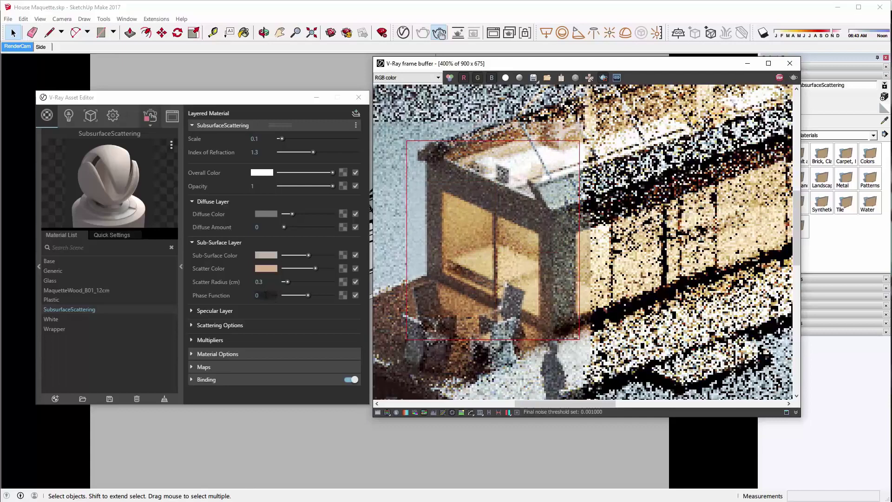
# Set the SubsurfaceScattering material's Scatter Radius to 3 cm, then raise it to 5 cm.
pyautogui.click(262, 282)
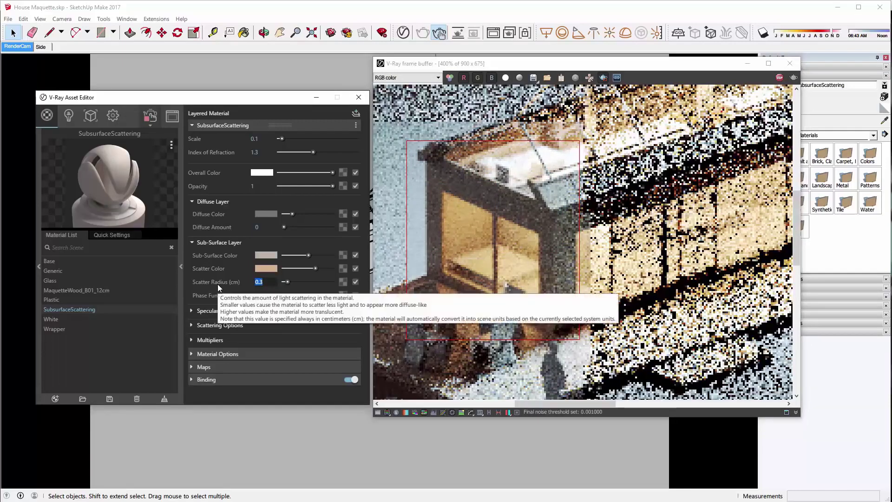
pyautogui.write('3')
pyautogui.press('Return')
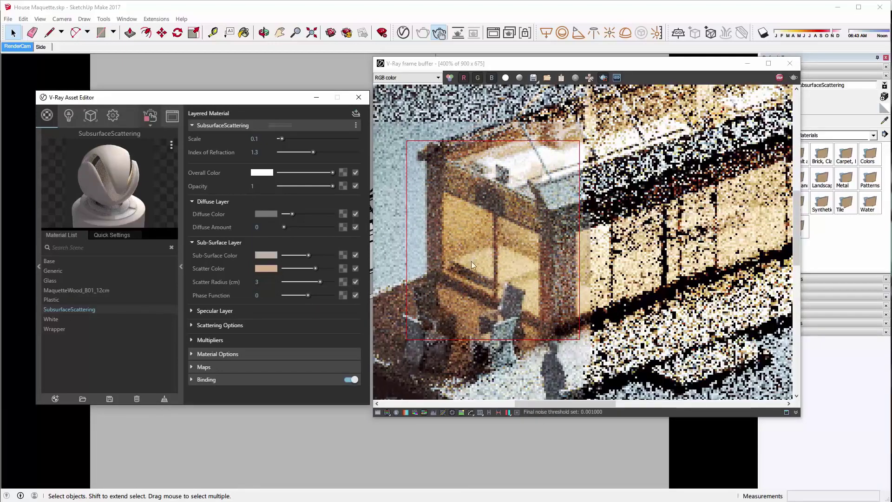
pyautogui.write('5')
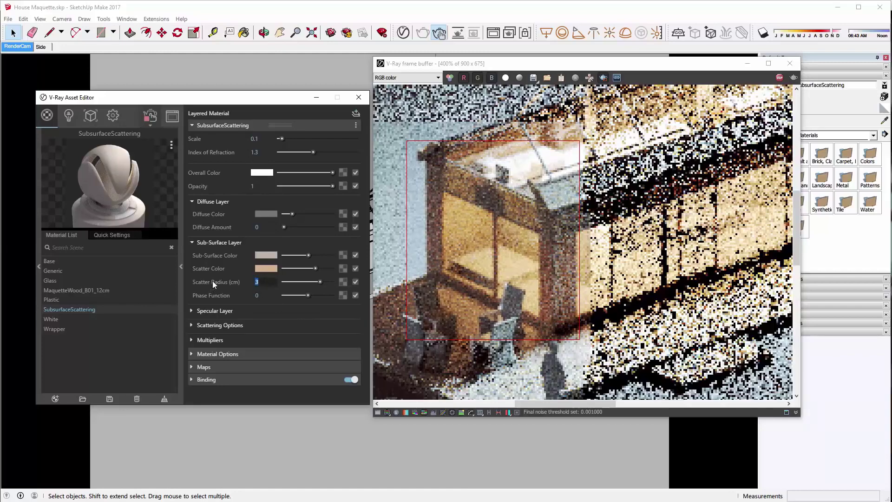
pyautogui.press('Return')
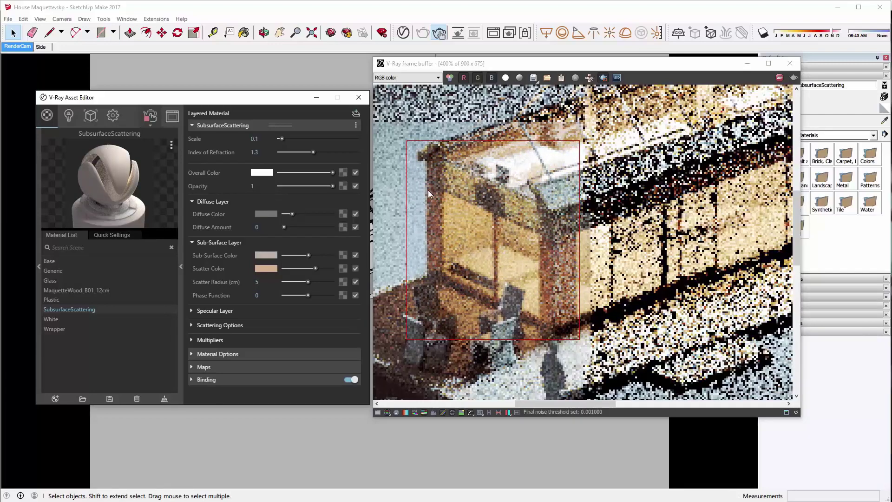
# Render regions along the house's roof edge and long glazed facade at 200% to inspect the scattering.
pyautogui.scroll(-2, 510, 211)
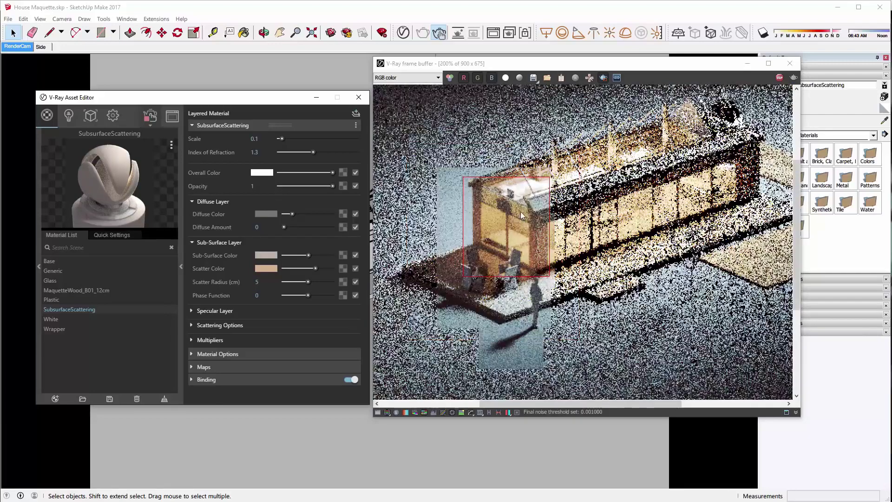
pyautogui.moveTo(521, 187); pyautogui.dragTo(611, 233)
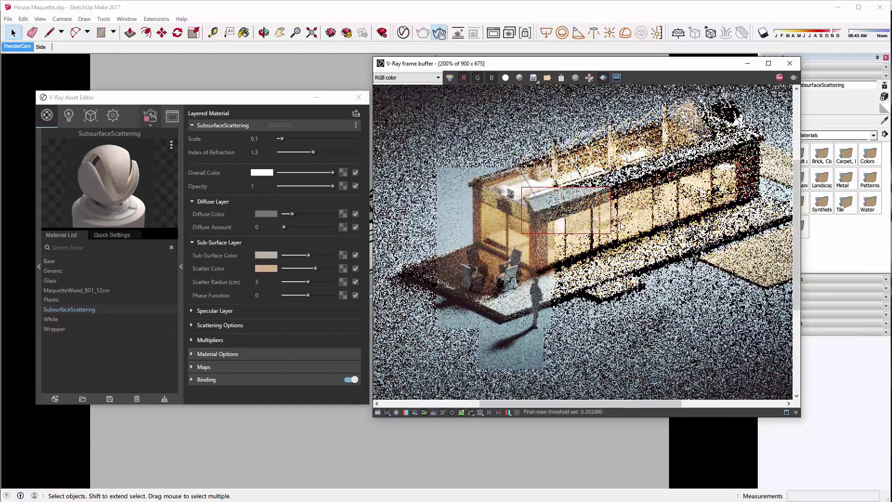
pyautogui.moveTo(601, 161); pyautogui.dragTo(651, 215)
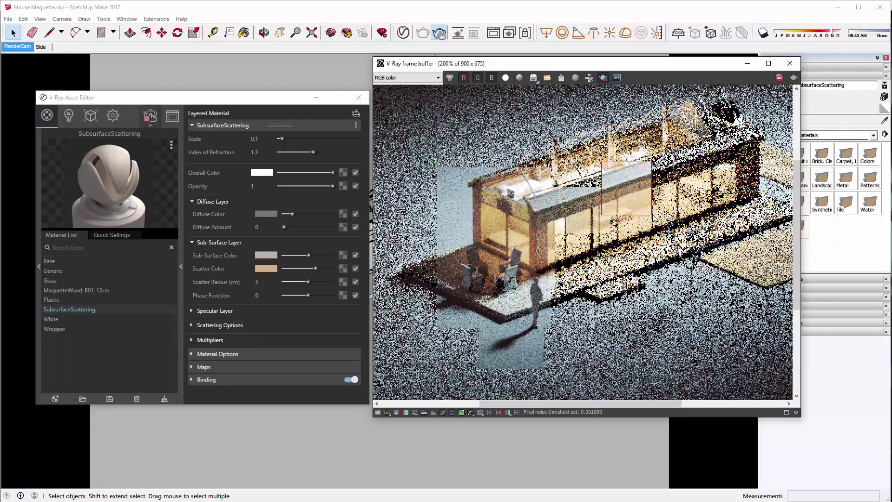
# Restrict the render to a region around the standing figure and its shadow, then enlarge it to include the terrace corner.
pyautogui.scroll(-2, 652, 219)
pyautogui.click(602, 77)
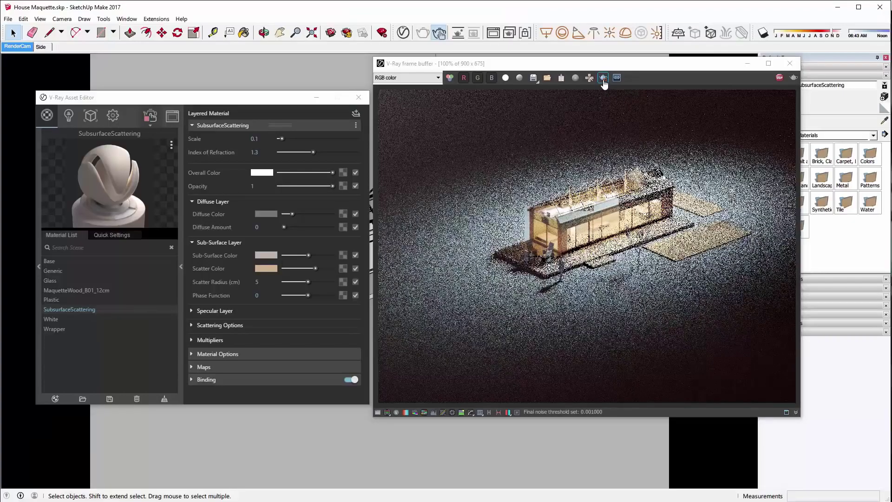
pyautogui.moveTo(518, 266); pyautogui.dragTo(571, 301)
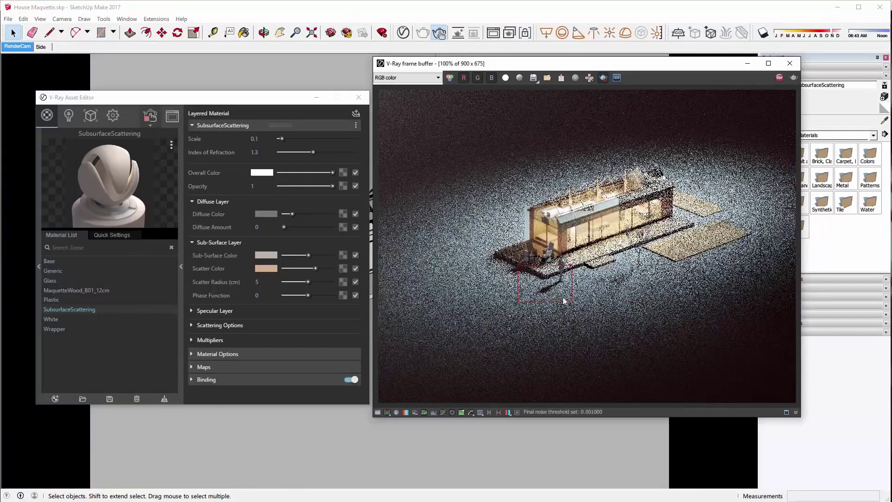
pyautogui.scroll(1, 563, 300)
pyautogui.scroll(1, 553, 294)
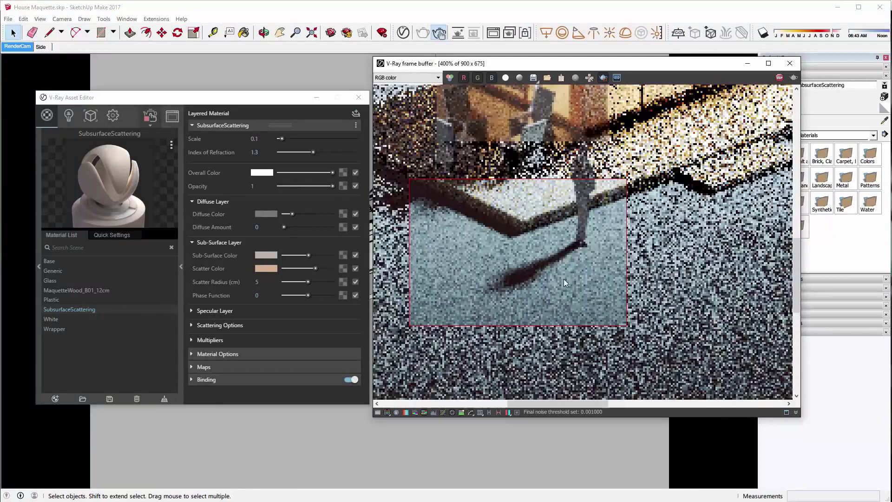
pyautogui.scroll(-1, 564, 281)
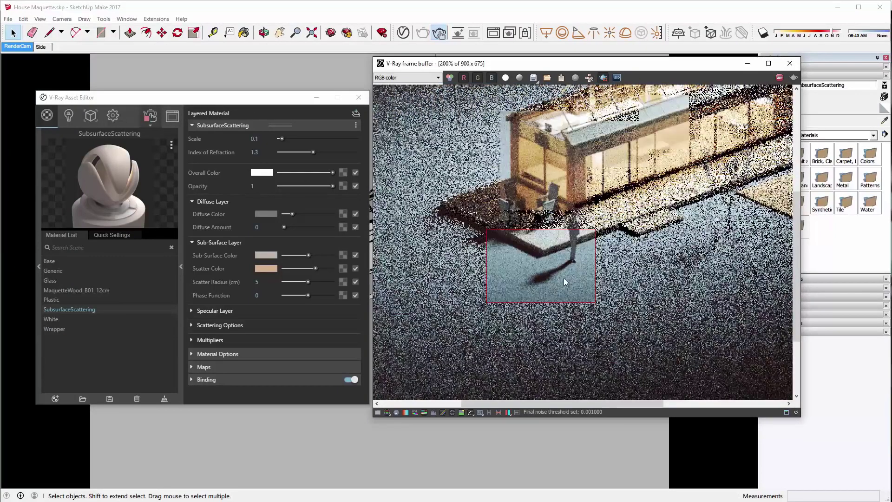
pyautogui.moveTo(474, 185); pyautogui.dragTo(648, 314)
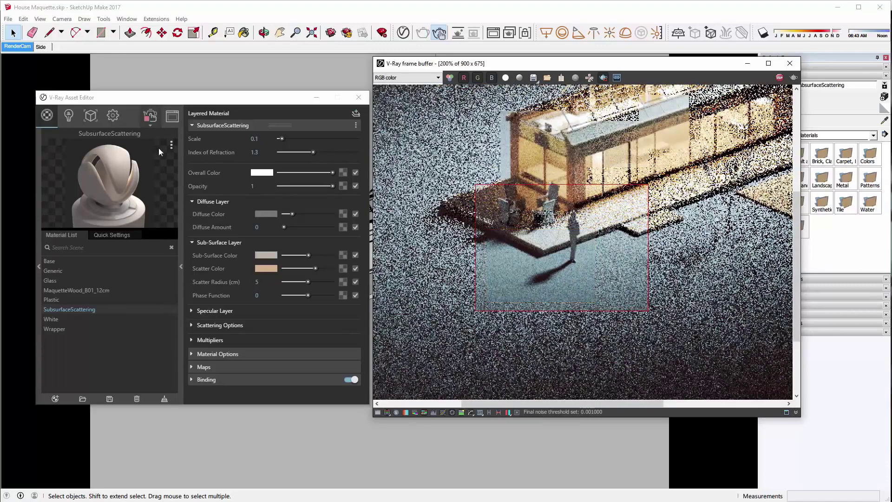
# Set Light_Directional's Directionality to 0.58 and render regions over the ground and the standing figure to compare the lighting.
pyautogui.click(69, 115)
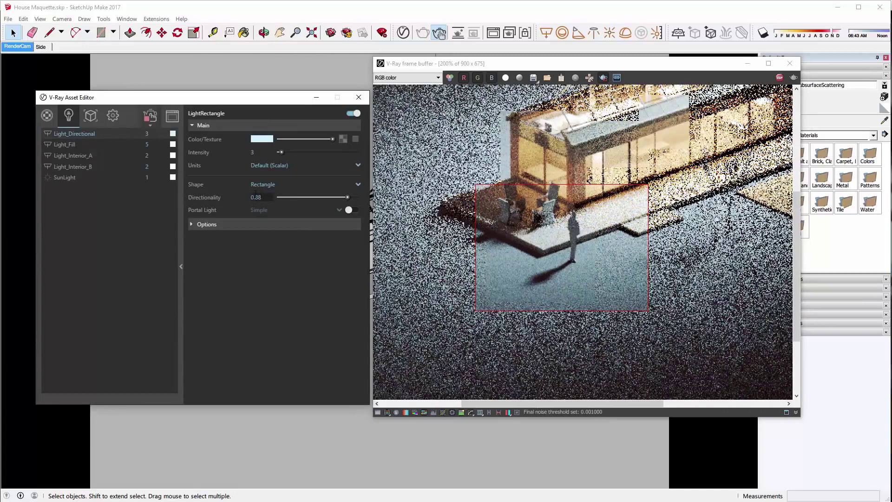
pyautogui.moveTo(347, 197); pyautogui.dragTo(324, 199)
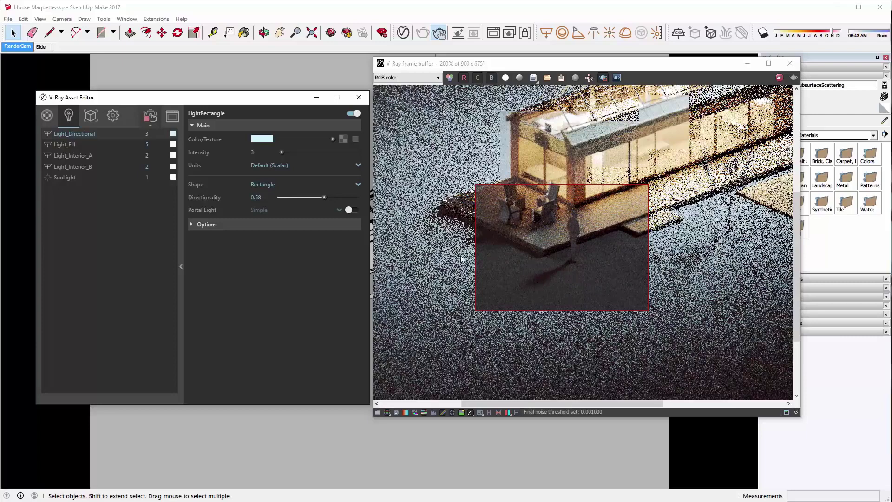
pyautogui.scroll(-1, 480, 309)
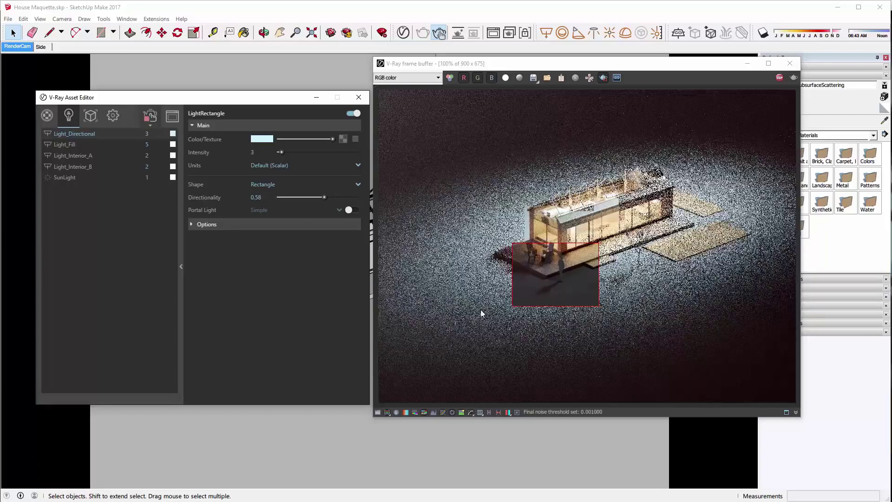
pyautogui.moveTo(494, 322); pyautogui.dragTo(635, 403)
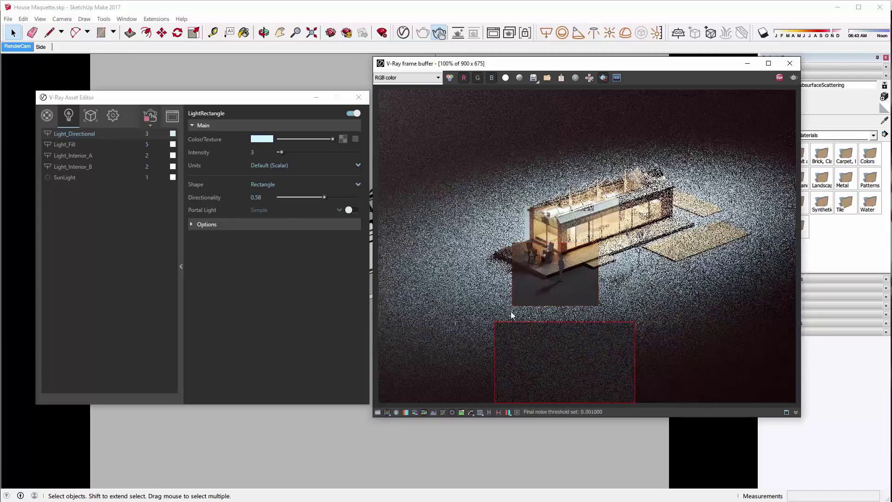
pyautogui.moveTo(471, 274); pyautogui.dragTo(607, 365)
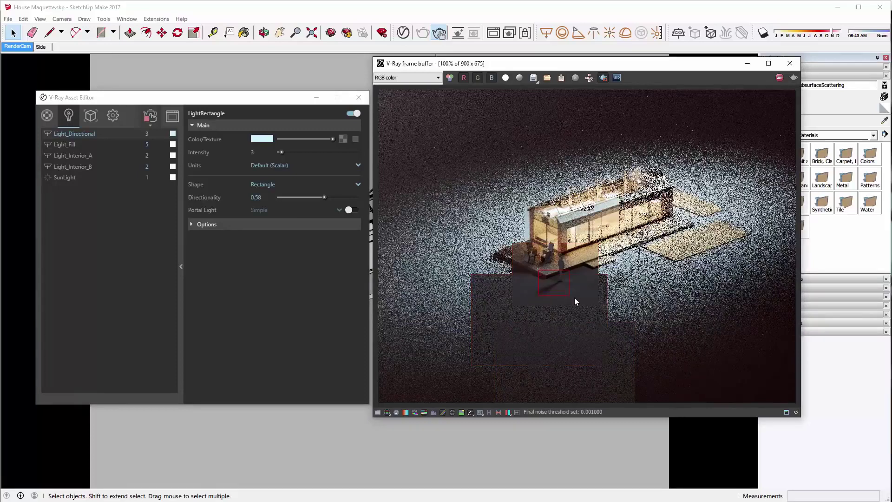
pyautogui.scroll(1, 565, 298)
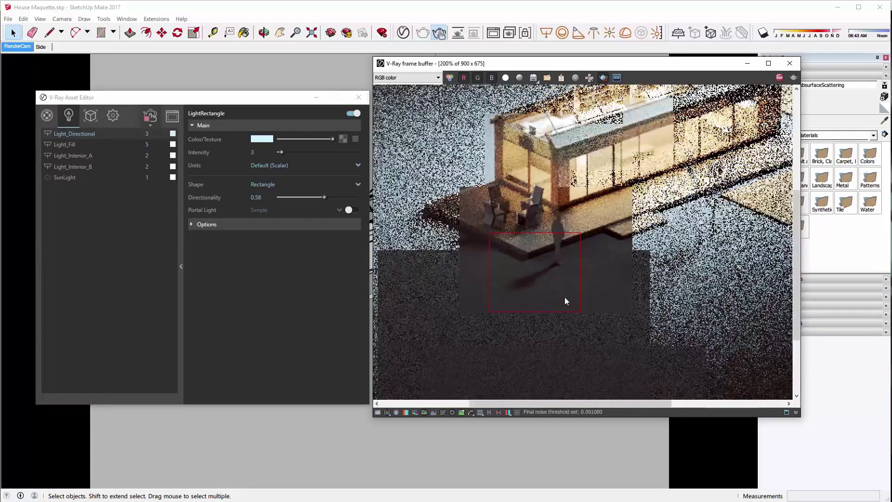
# Raise Light_Directional's Directionality to 0.95 and render ever larger regions until they cover the whole house.
pyautogui.moveTo(324, 196); pyautogui.dragTo(349, 202)
pyautogui.moveTo(352, 203); pyautogui.dragTo(353, 203)
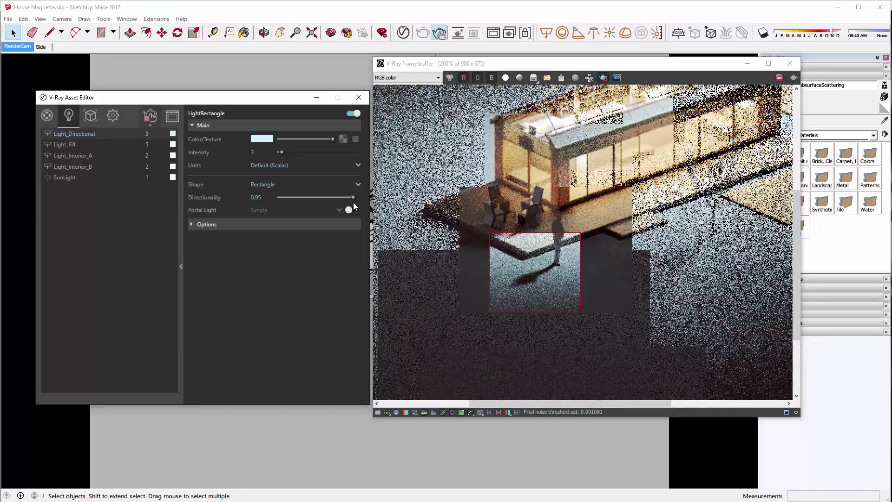
pyautogui.scroll(-2, 541, 271)
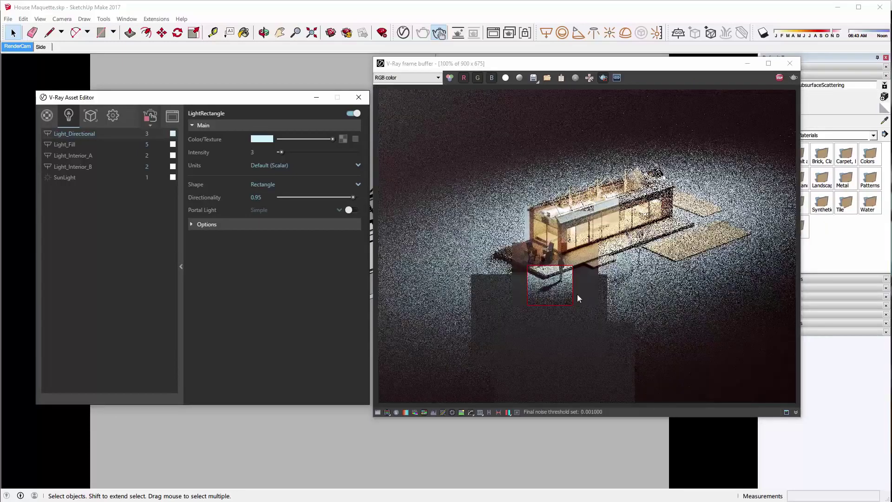
pyautogui.moveTo(384, 238); pyautogui.dragTo(457, 329)
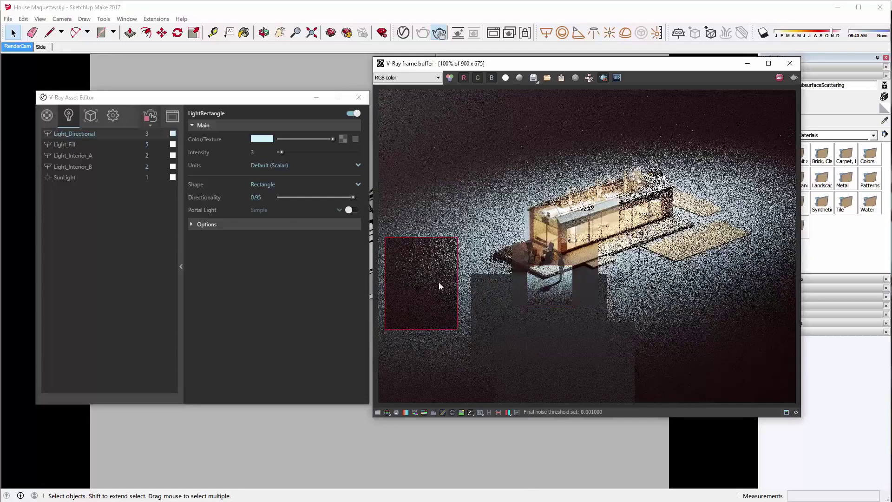
pyautogui.moveTo(428, 214); pyautogui.dragTo(560, 319)
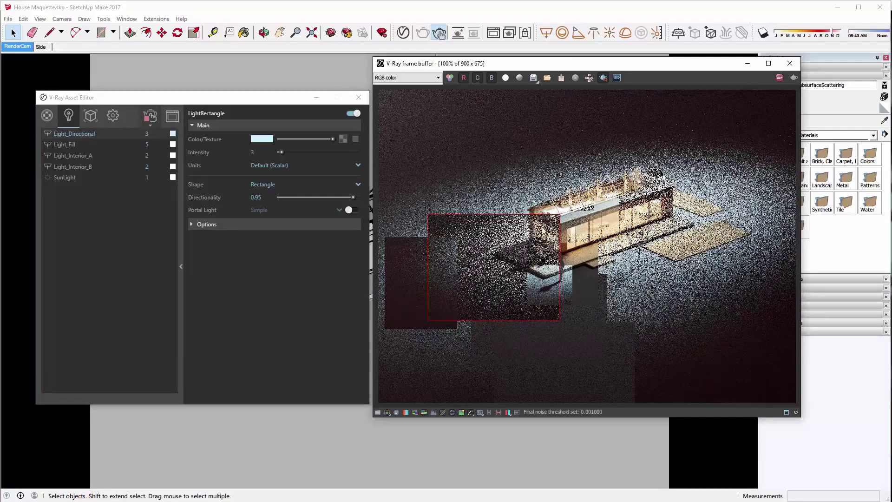
pyautogui.moveTo(455, 151); pyautogui.dragTo(719, 319)
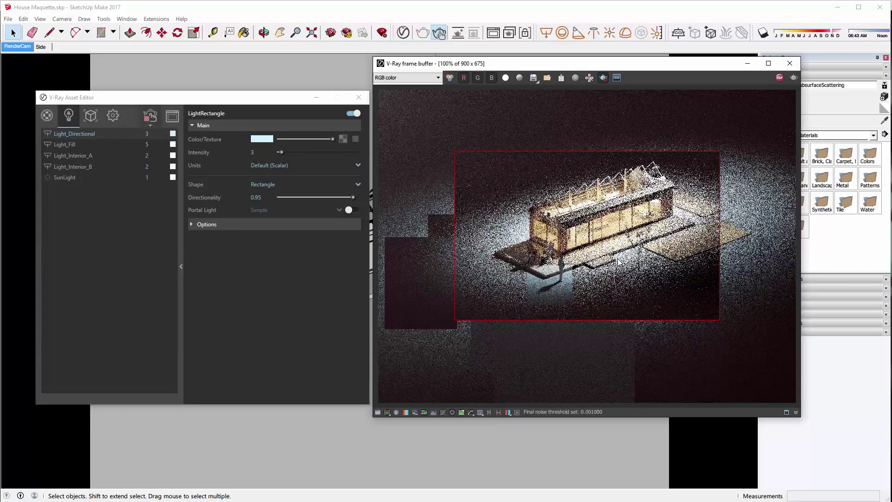
# Restrict the render to the standing figure and its shadow, and set Light_Directional's Directionality to 0.88.
pyautogui.moveTo(517, 264); pyautogui.dragTo(576, 308)
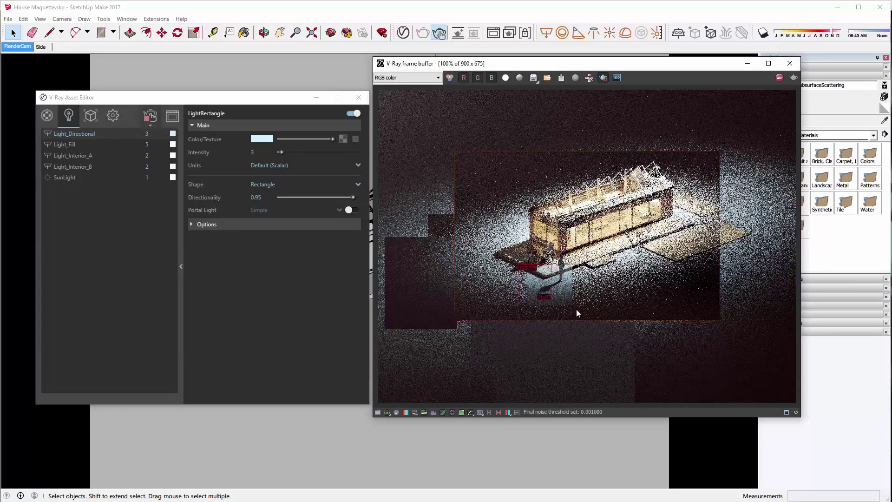
pyautogui.scroll(1, 557, 286)
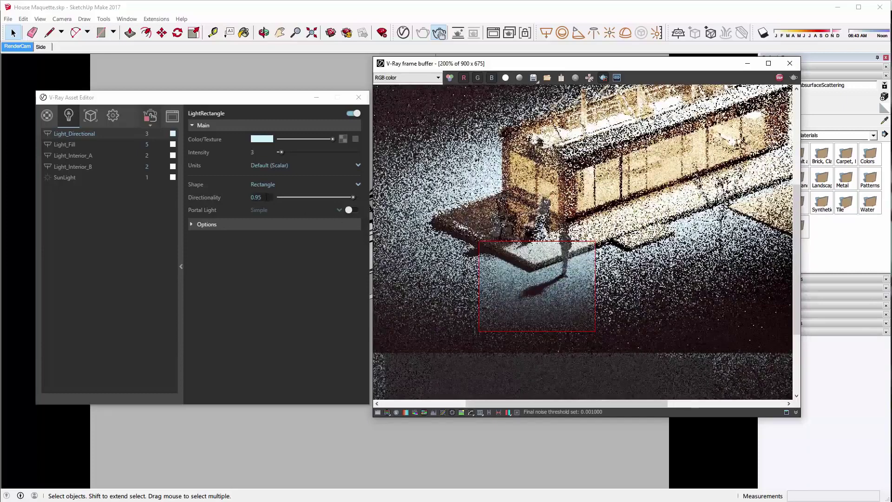
pyautogui.click(259, 198)
pyautogui.doubleClick(257, 207)
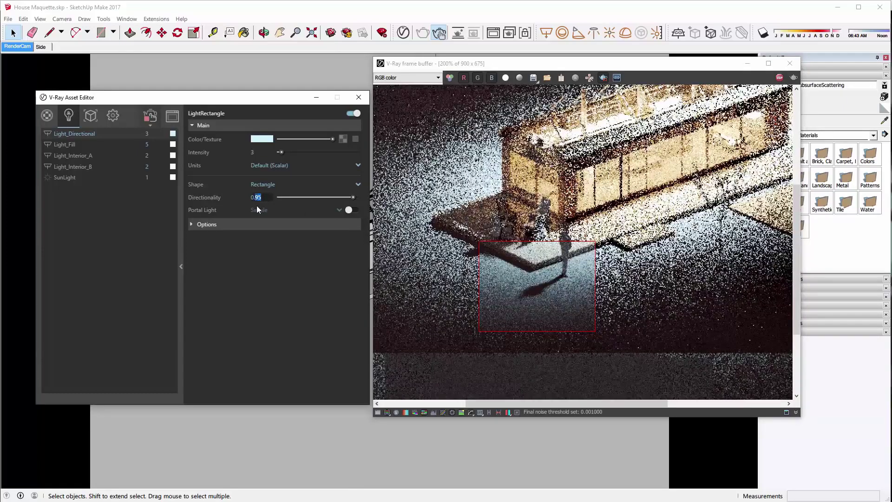
pyautogui.write('88')
pyautogui.press('Return')
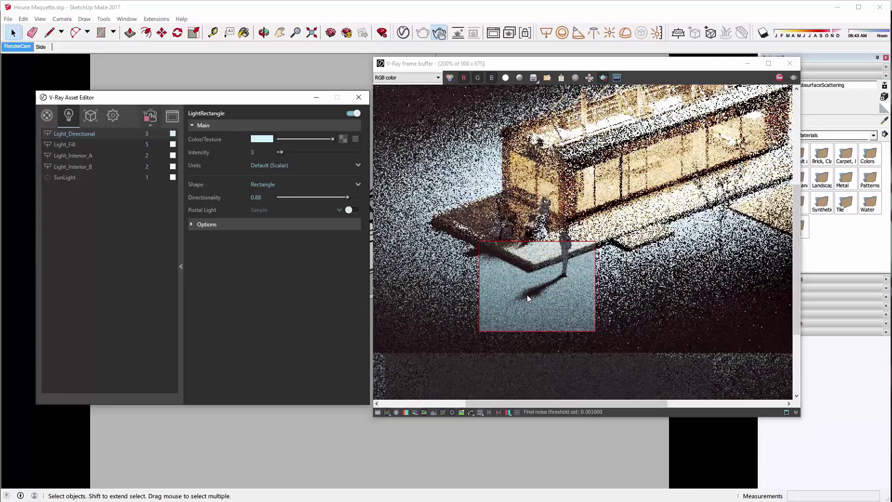
# Clear the render region so the full frame renders, and enable Matte on the Wrapper material.
pyautogui.scroll(-2, 527, 294)
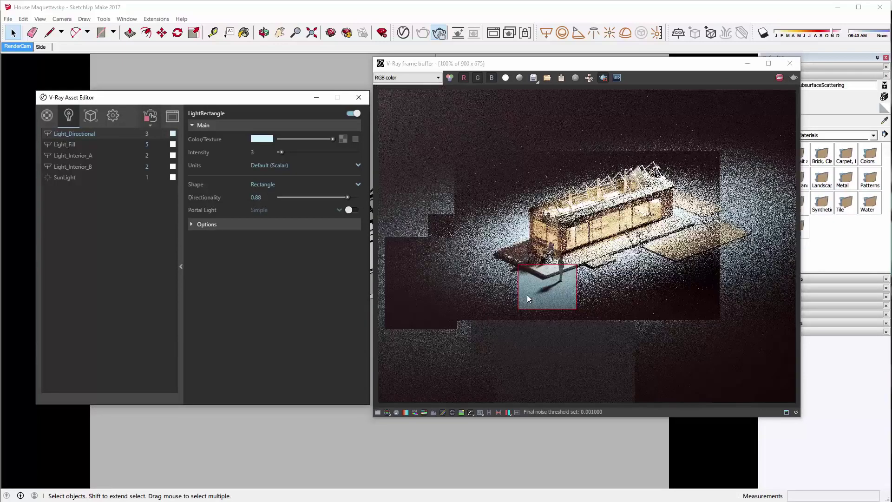
pyautogui.click(602, 78)
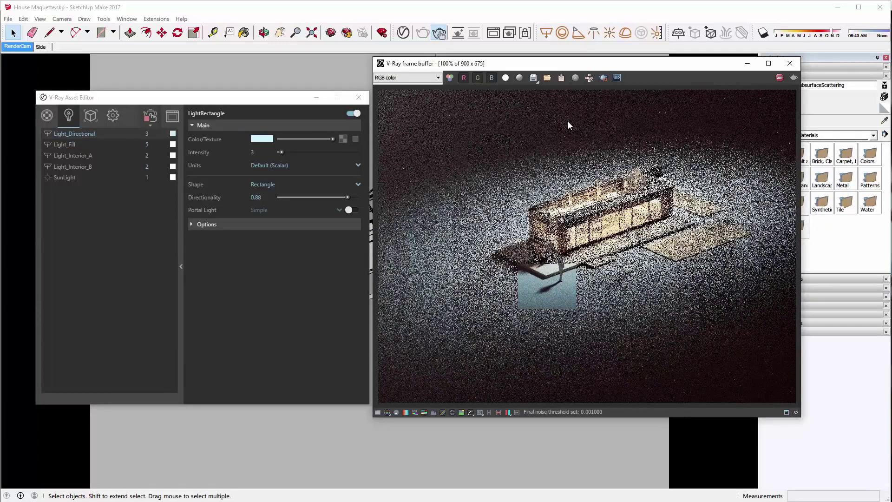
pyautogui.click(47, 115)
pyautogui.click(59, 329)
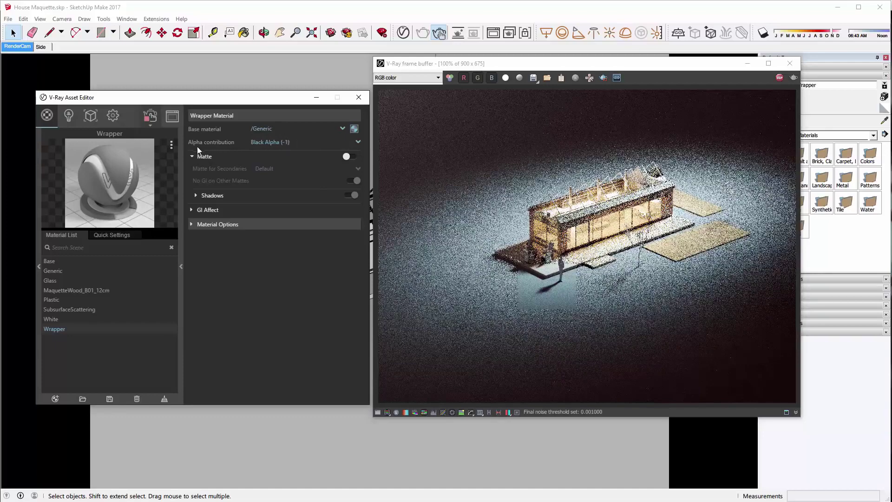
pyautogui.click(350, 156)
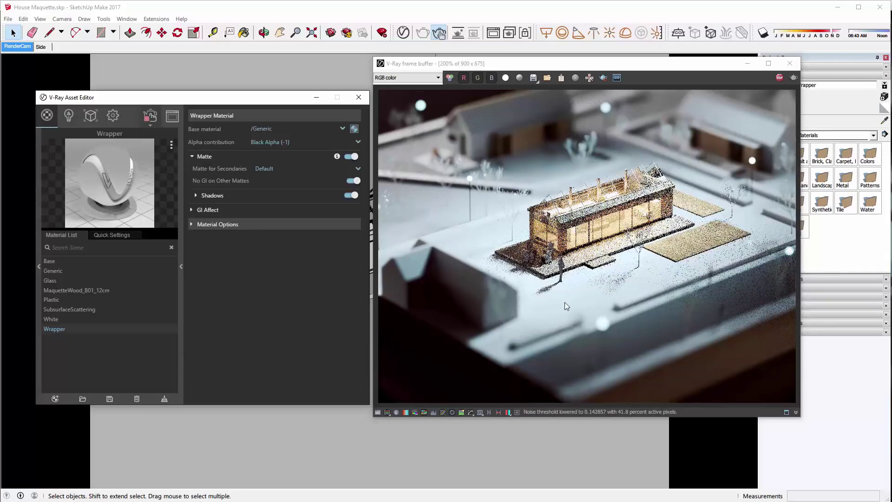
# Inspect the alpha channel of the render around the standing figure's shadow, the house's end wall and the terrace edge using render regions.
pyautogui.scroll(1, 565, 301)
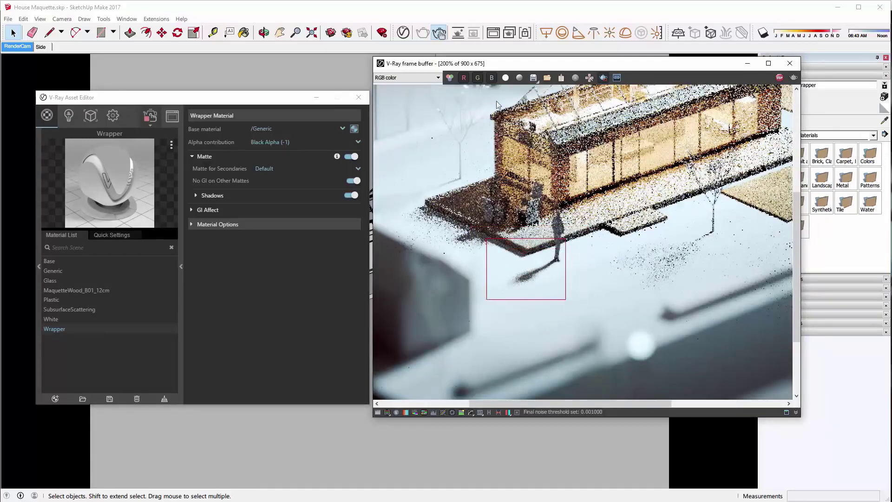
pyautogui.press('a')
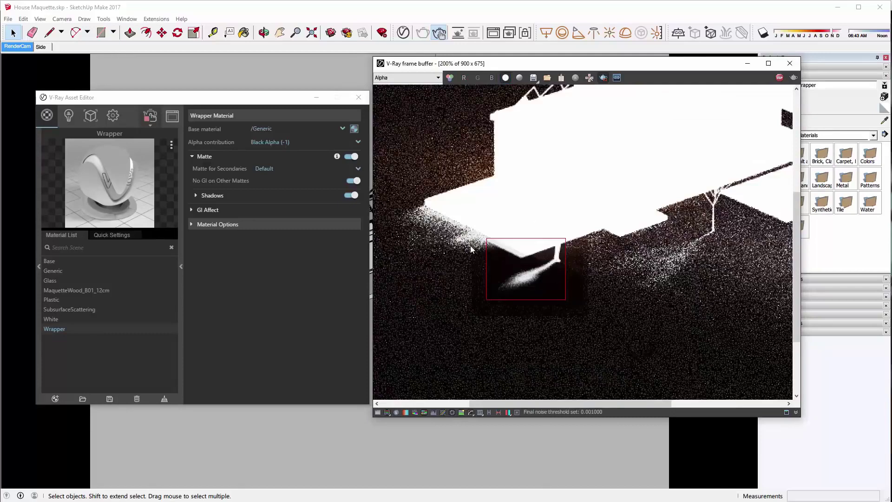
pyautogui.scroll(-1, 508, 280)
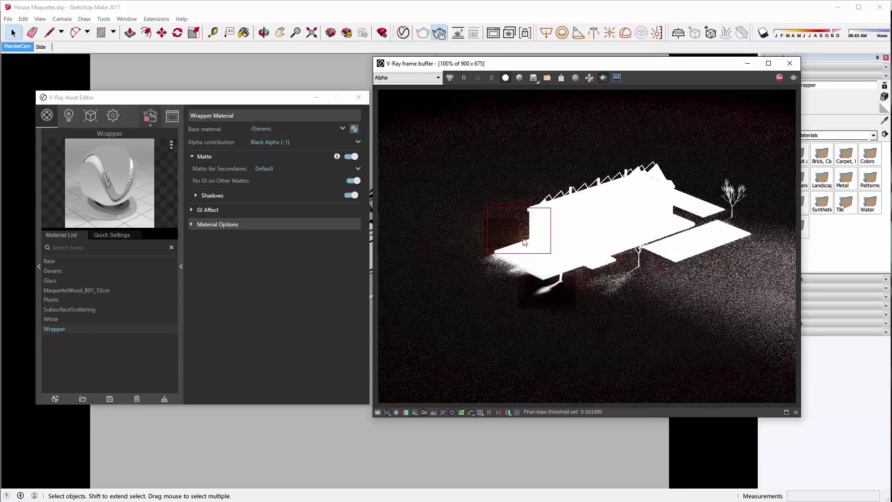
pyautogui.scroll(1, 523, 241)
pyautogui.scroll(-1, 533, 236)
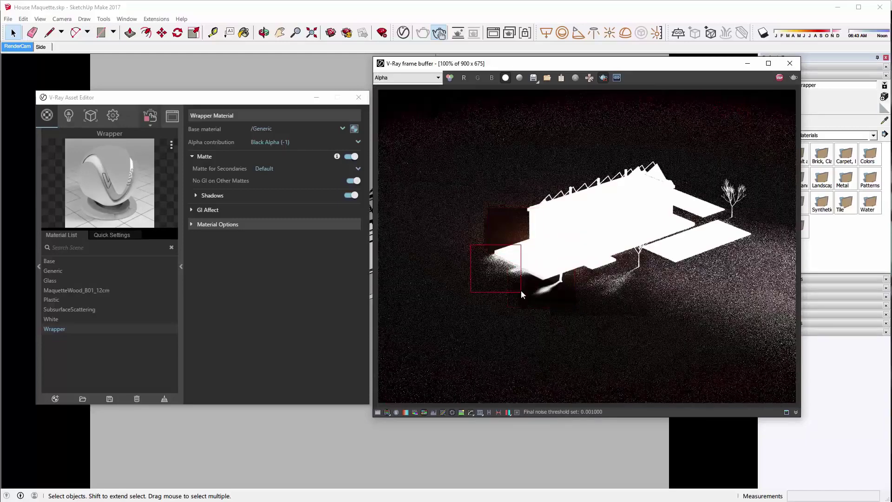
pyautogui.moveTo(483, 251); pyautogui.dragTo(595, 307)
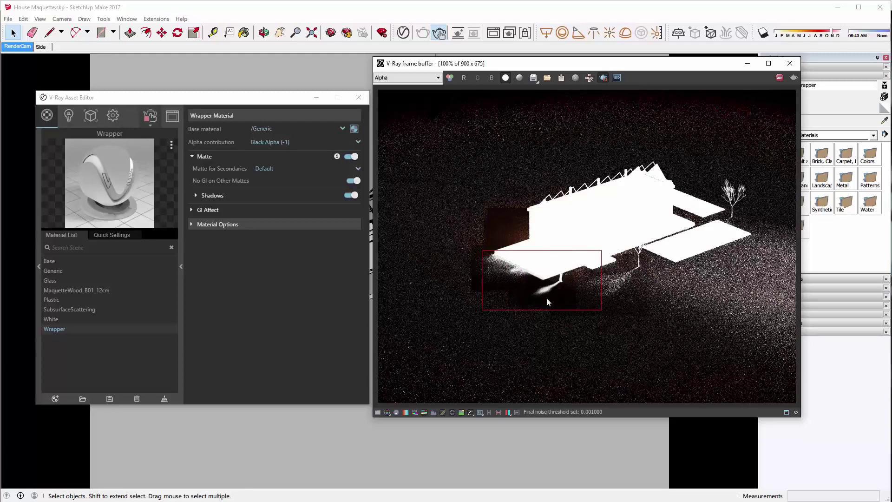
pyautogui.scroll(1, 540, 292)
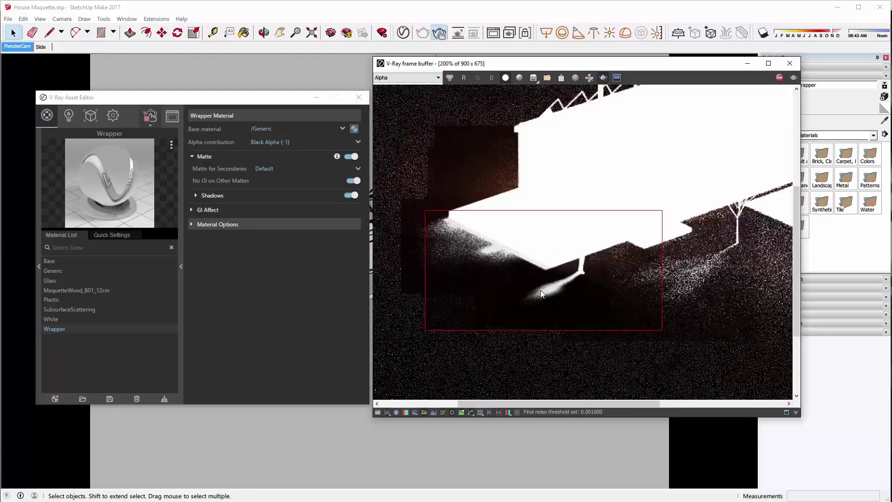
# Turn off the Wrapper material's matte Shadows and render regions along the front of the terrace in the alpha channel.
pyautogui.click(346, 196)
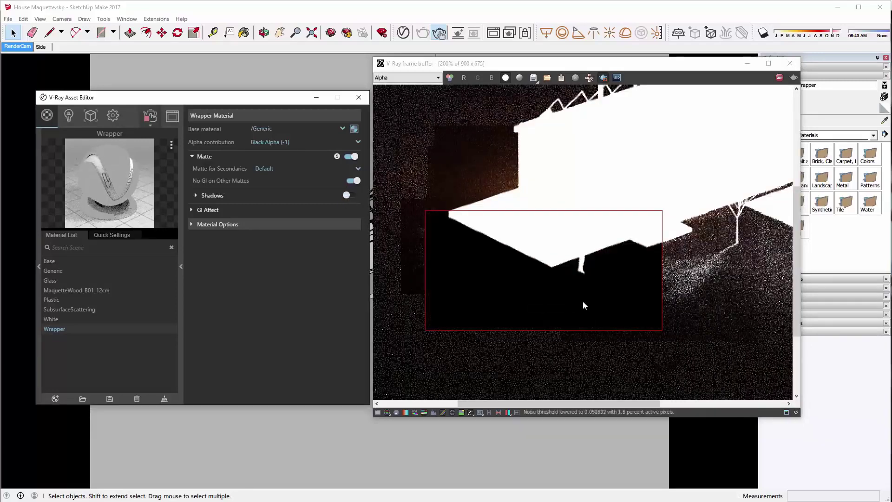
pyautogui.moveTo(552, 211)
pyautogui.mouseDown()
pyautogui.moveTo(445, 154)
pyautogui.moveTo(506, 251)
pyautogui.moveTo(621, 301)
pyautogui.mouseUp()
pyautogui.moveTo(620, 219); pyautogui.dragTo(782, 329)
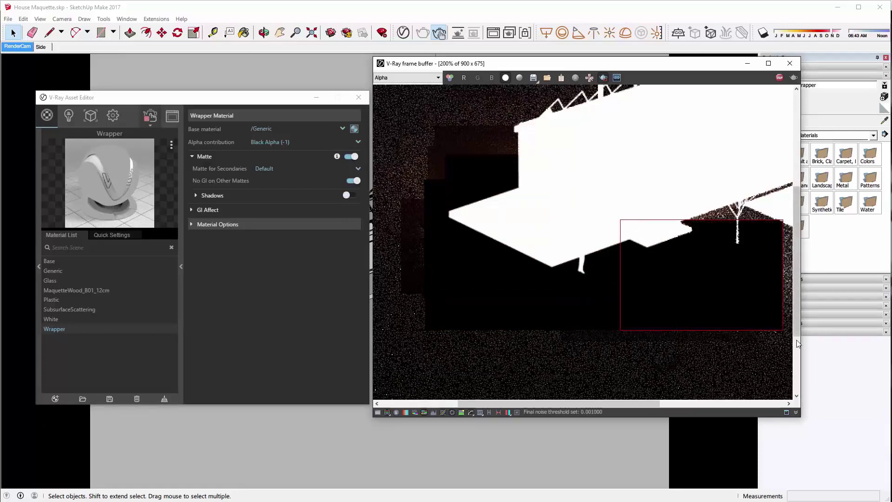
pyautogui.scroll(-1, 647, 288)
# Display RGB color, render regions over the house and the standing figure without shadows, and turn the Wrapper material's Shadows back on.
pyautogui.click(430, 78)
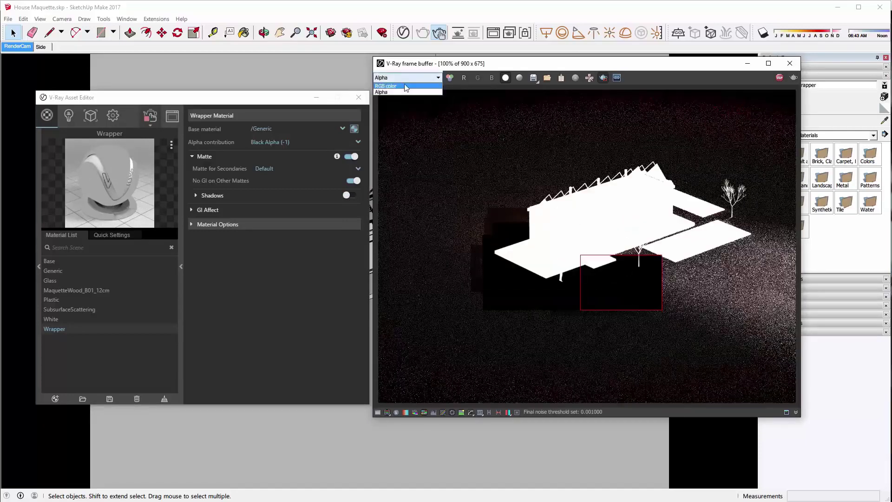
pyautogui.click(406, 87)
pyautogui.moveTo(470, 168); pyautogui.dragTo(722, 298)
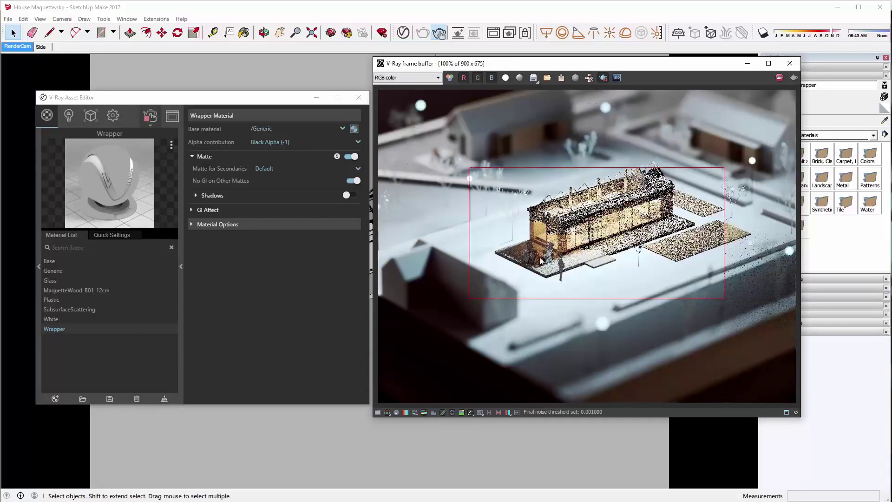
pyautogui.moveTo(476, 227); pyautogui.dragTo(534, 295)
pyautogui.moveTo(522, 255); pyautogui.dragTo(619, 311)
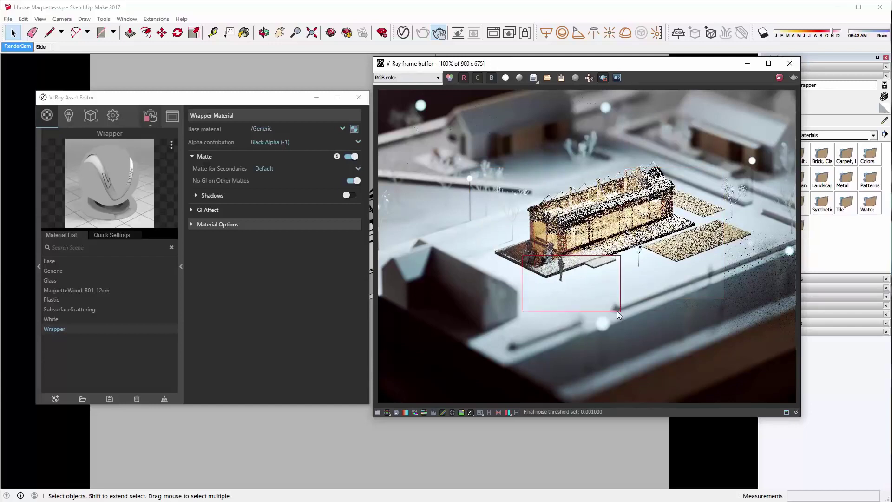
pyautogui.click(353, 196)
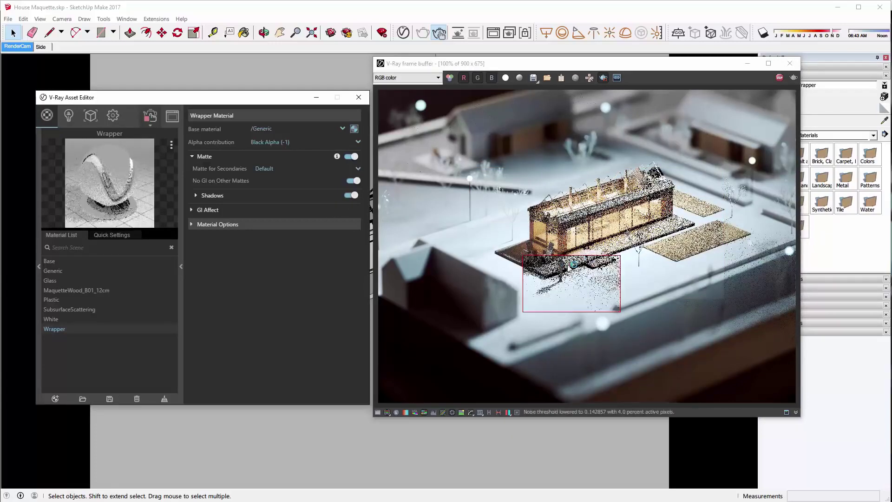
# Review the Wrapper material's Shadows and GI Affect settings.
pyautogui.click(212, 195)
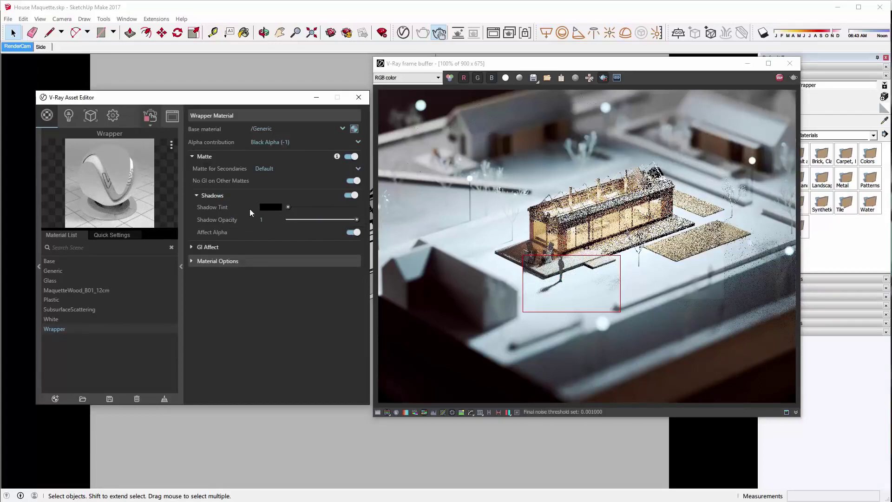
pyautogui.click(205, 196)
pyautogui.click(205, 210)
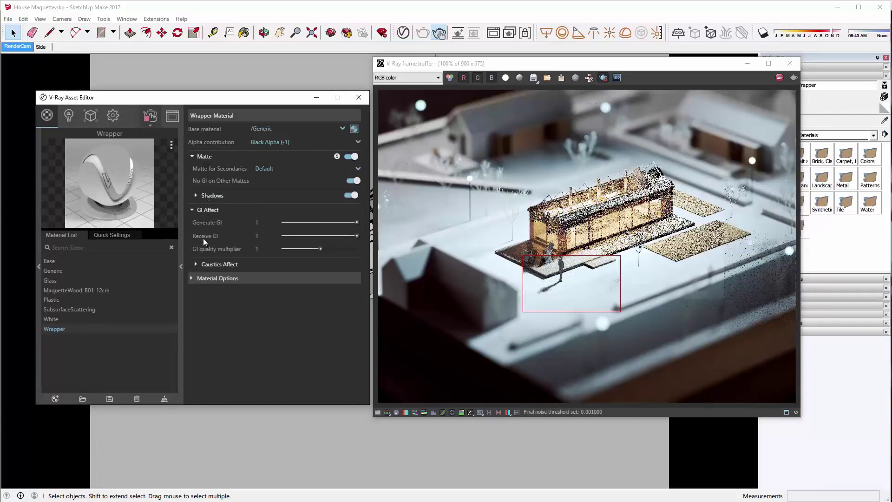
pyautogui.click(207, 210)
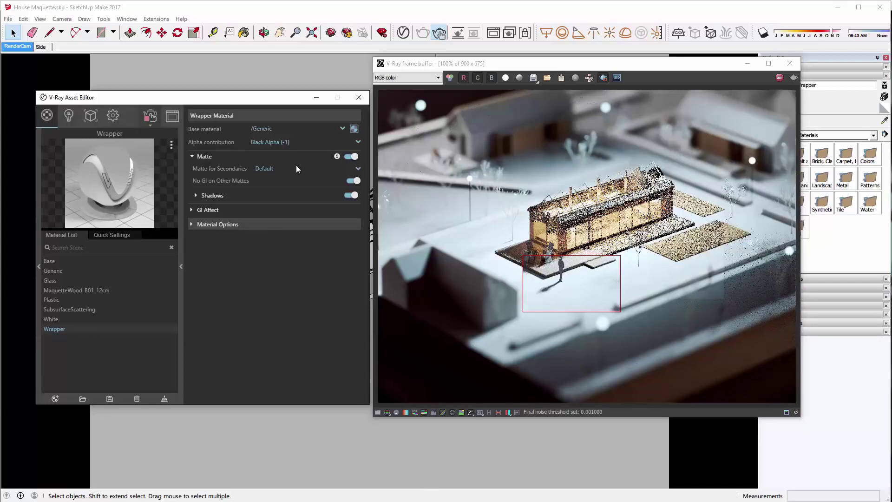
# Set the Wrapper material's Alpha contribution to Normal (1), render regions around the house, and check them in the alpha channel.
pyautogui.click(274, 142)
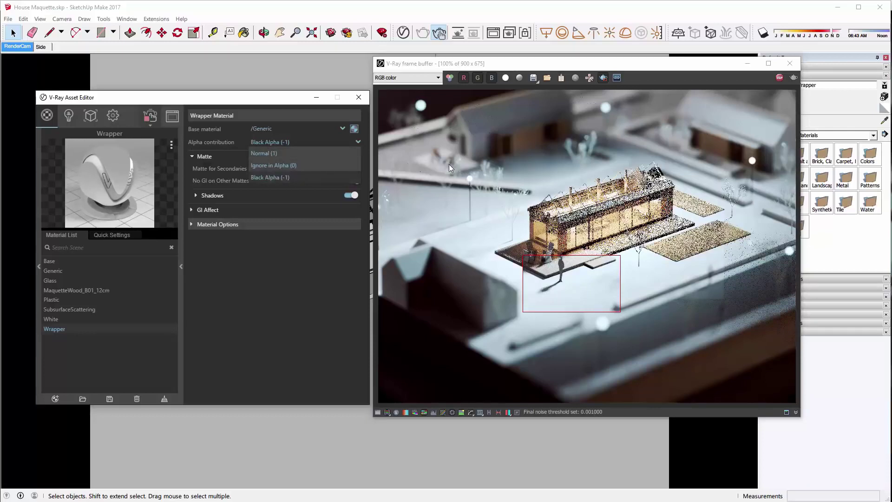
pyautogui.click(275, 154)
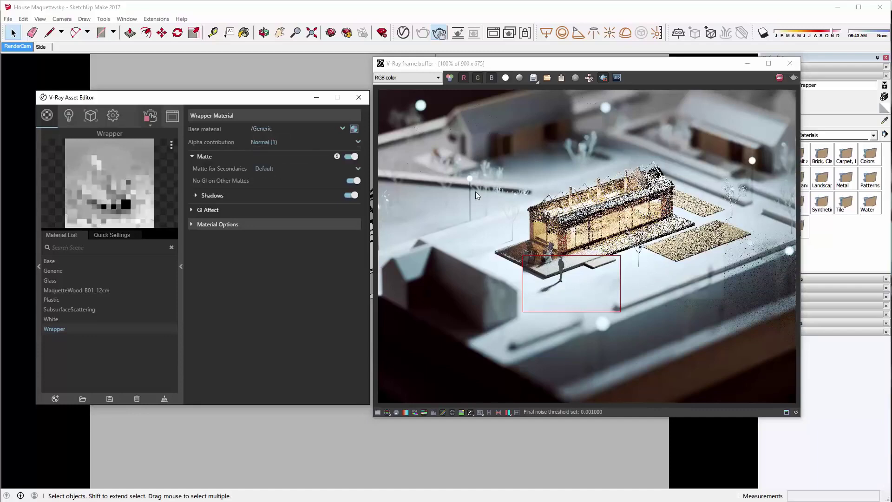
pyautogui.moveTo(407, 119); pyautogui.dragTo(587, 217)
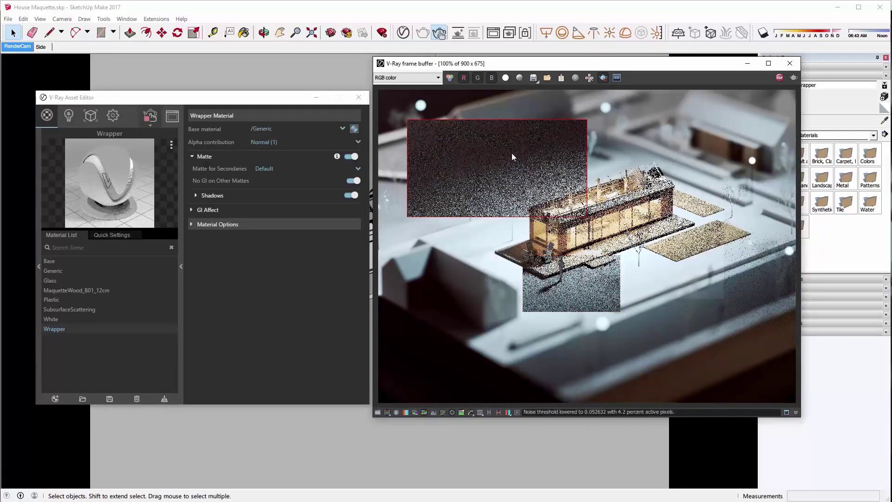
pyautogui.moveTo(458, 192); pyautogui.dragTo(554, 274)
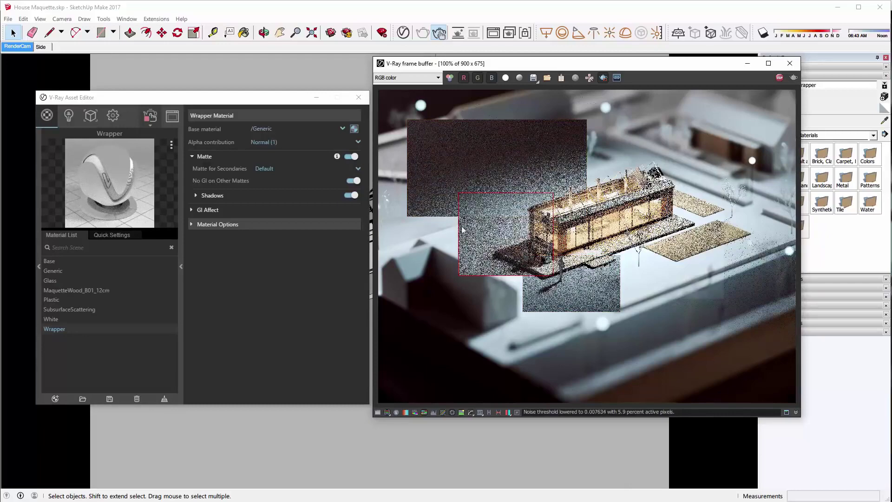
pyautogui.moveTo(469, 236); pyautogui.dragTo(610, 334)
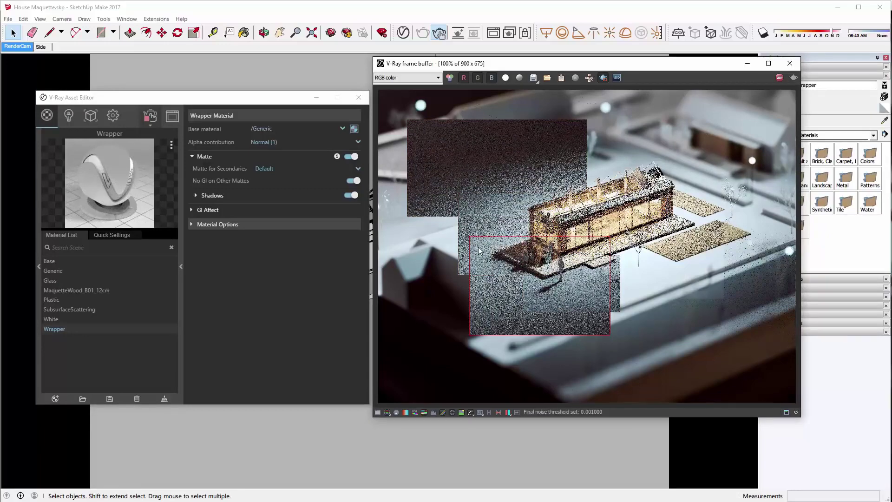
pyautogui.click(505, 77)
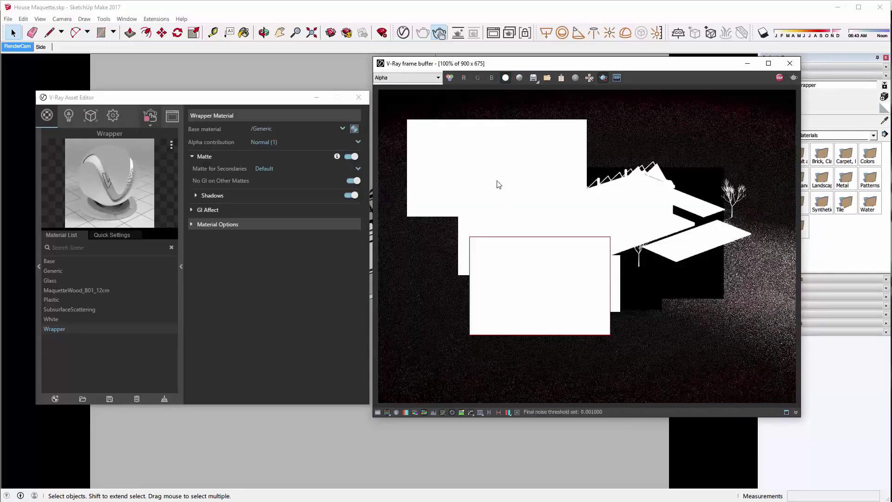
pyautogui.click(507, 79)
# Set the Wrapper material's Alpha contribution back to Black Alpha (-1) and render regions over the background behind the house.
pyautogui.click(281, 141)
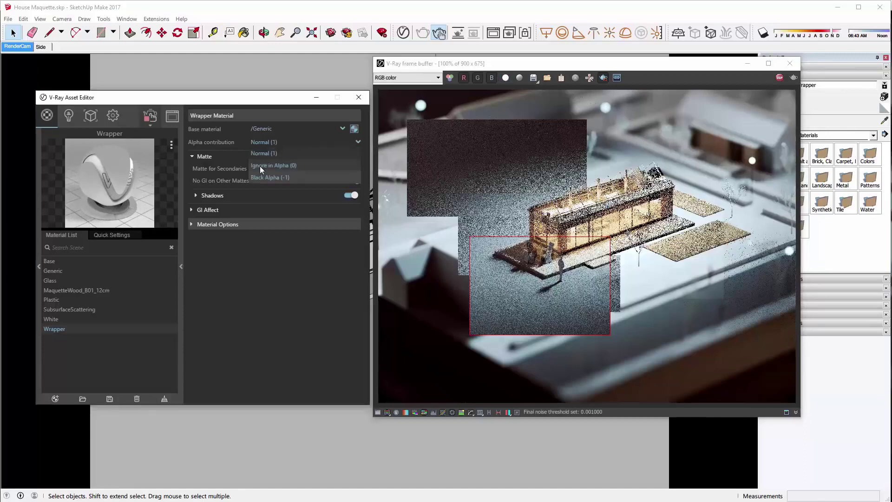
pyautogui.click(260, 177)
pyautogui.moveTo(453, 150); pyautogui.dragTo(602, 216)
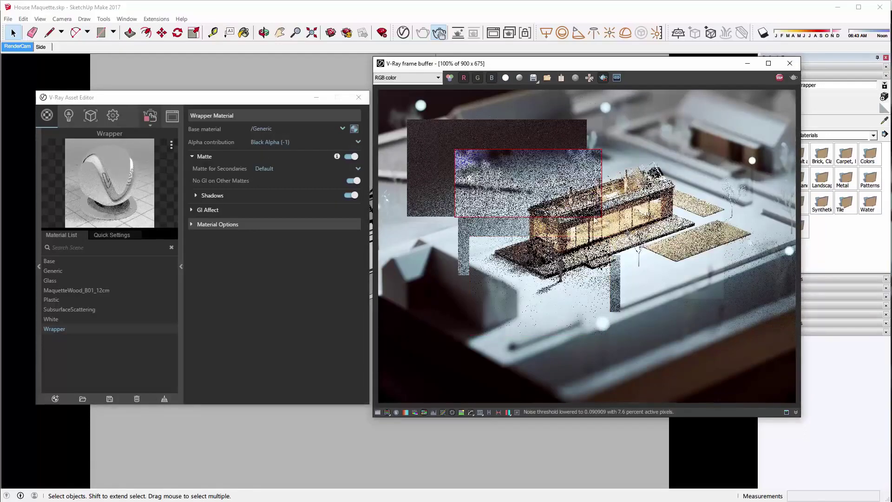
pyautogui.moveTo(457, 223); pyautogui.dragTo(598, 95)
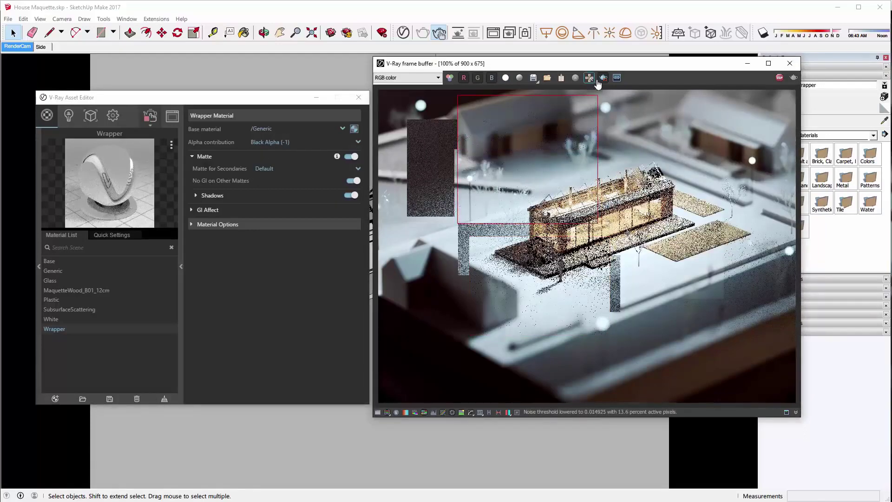
# Clear the render region to render the full frame, and close the frame buffer and the Asset Editor.
pyautogui.click(603, 78)
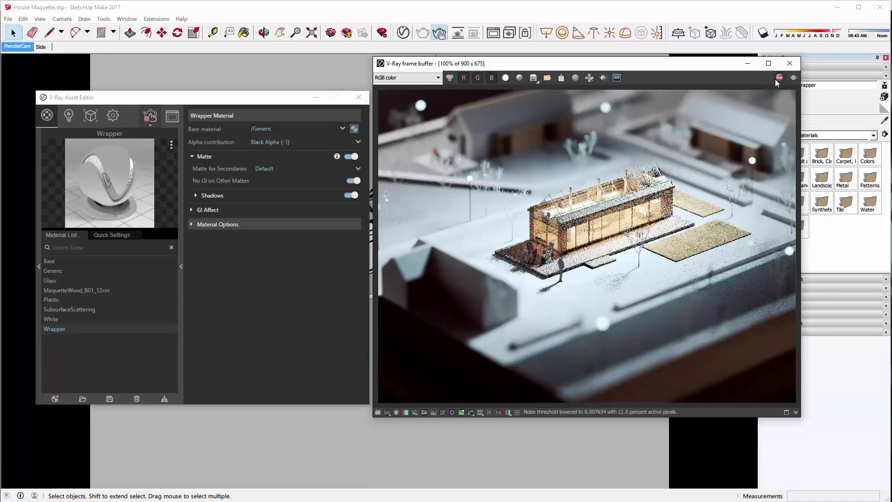
pyautogui.click(789, 63)
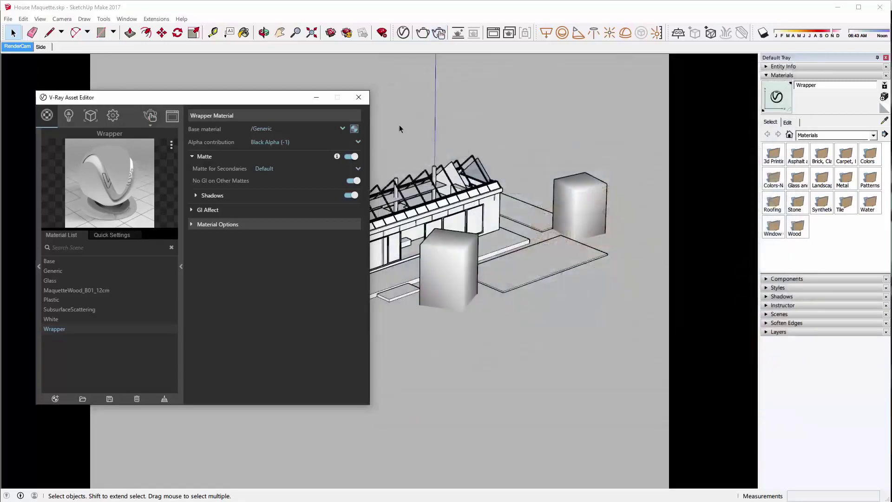
pyautogui.click(358, 98)
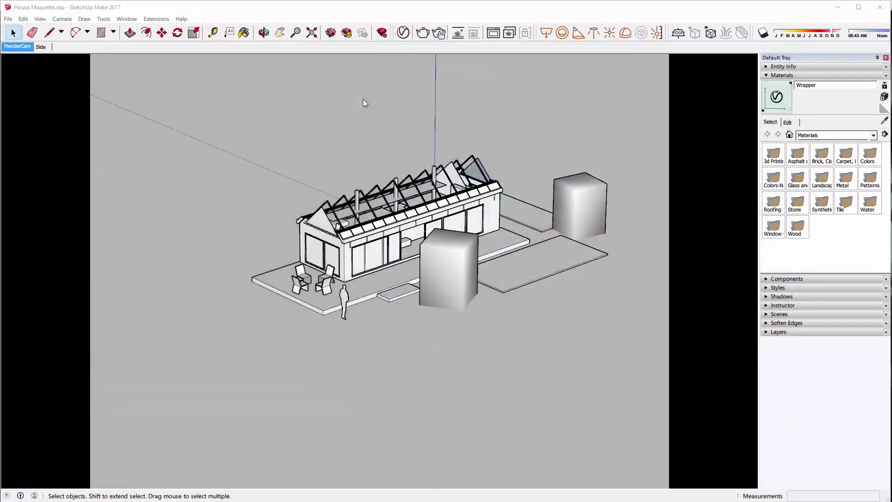